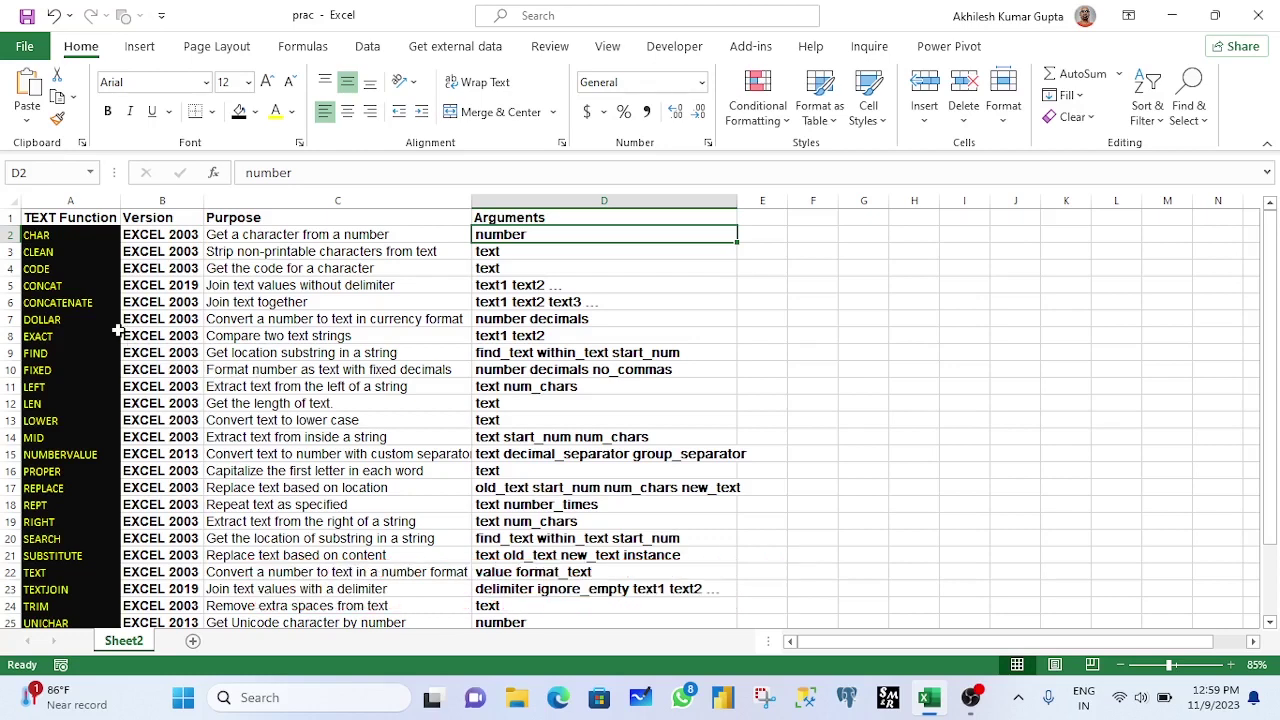
- Review the text function list and its TEXT Function, Version, Purpose and Arguments headings
left_click(50, 218)
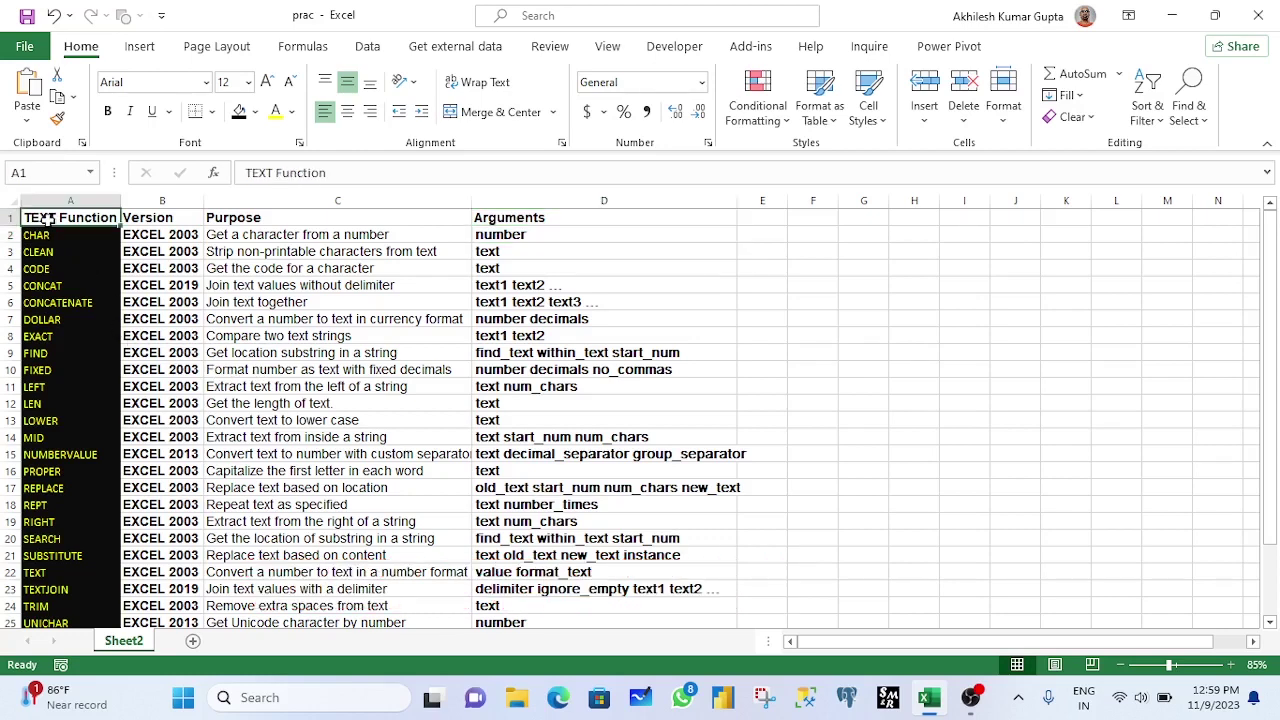
scroll(58, 275, "down", 3)
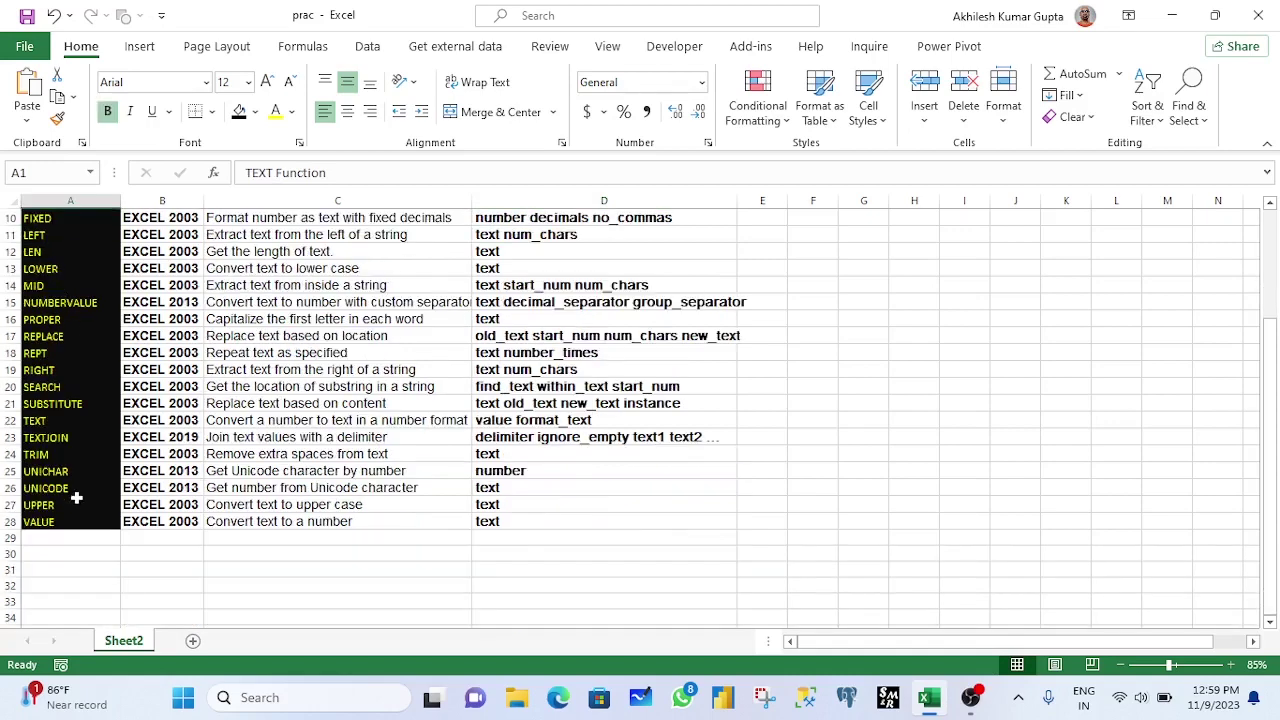
scroll(76, 497, "up", 3)
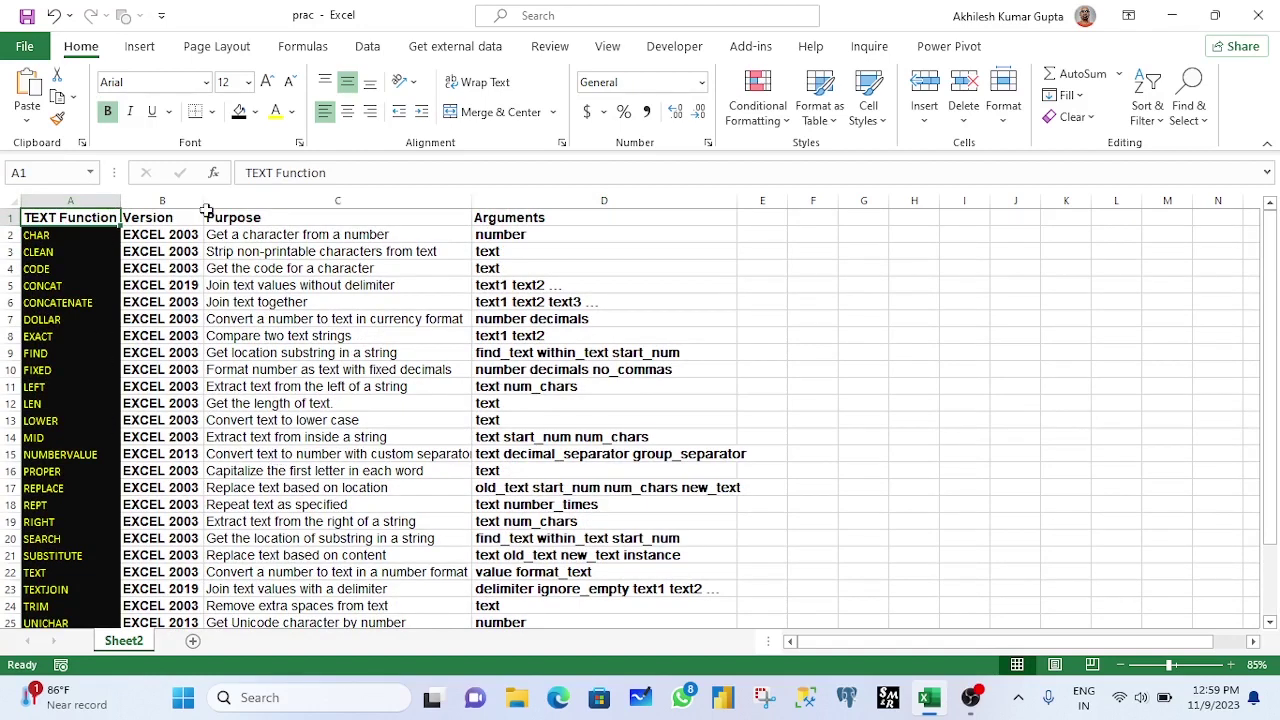
left_click(173, 199)
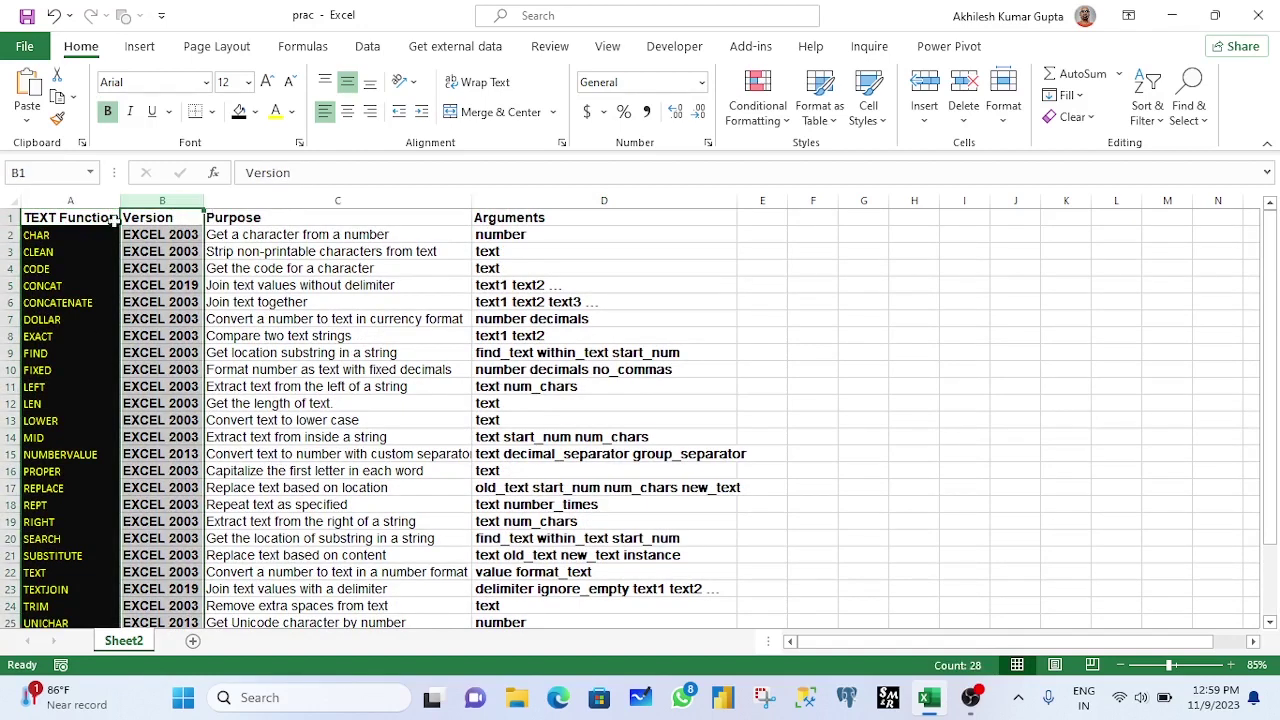
left_click(76, 219)
left_click(168, 221)
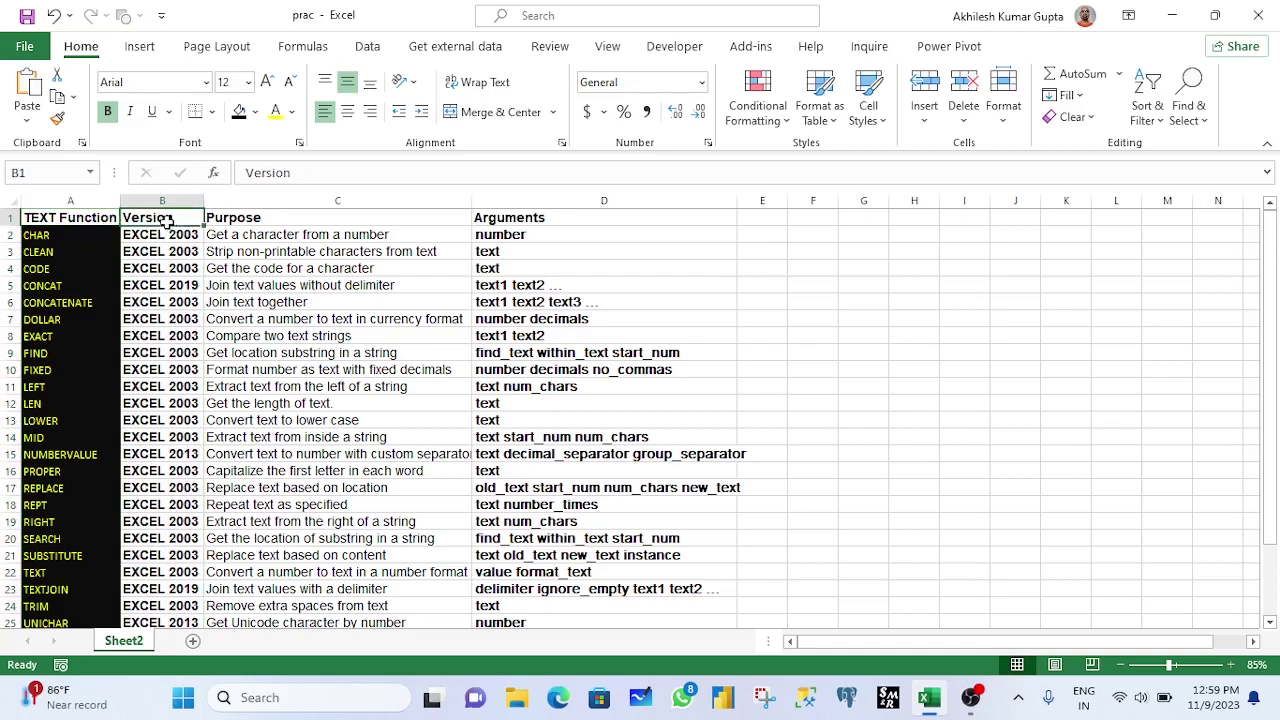
left_click(238, 226)
left_click(484, 222)
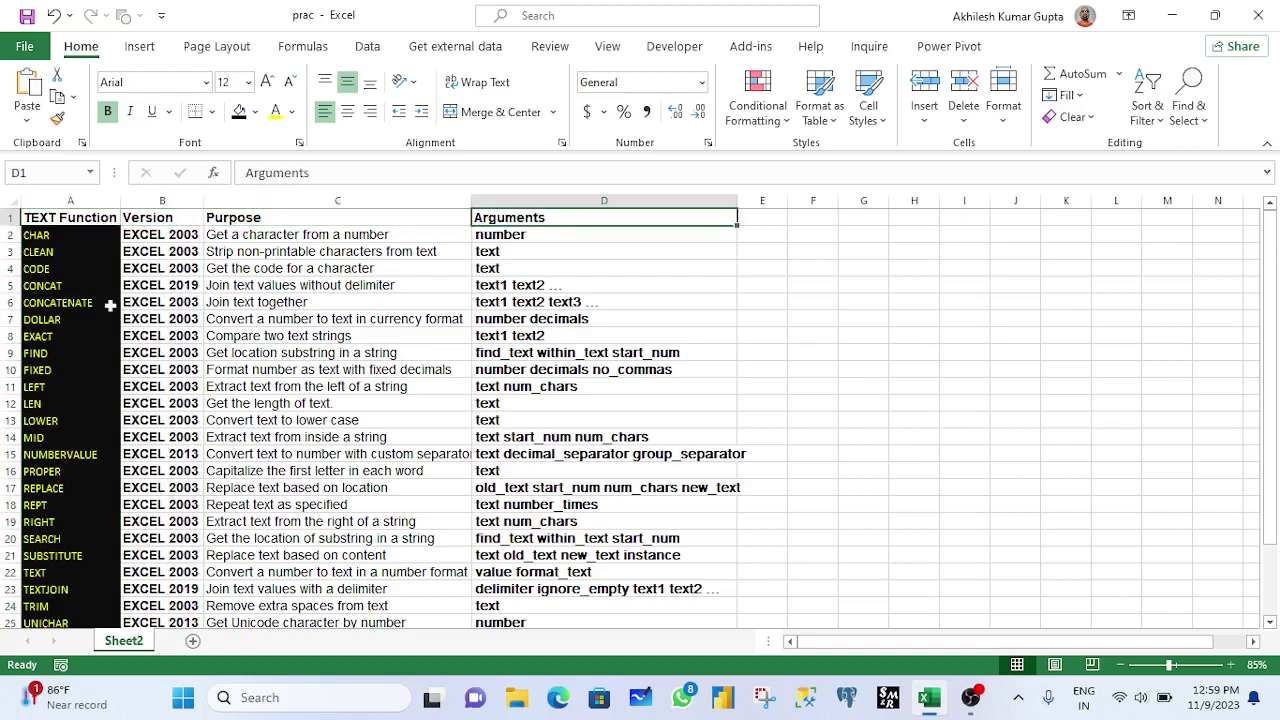
- Examine the function names, versions, purposes and arguments column by column, from column A through column D
left_click(57, 201)
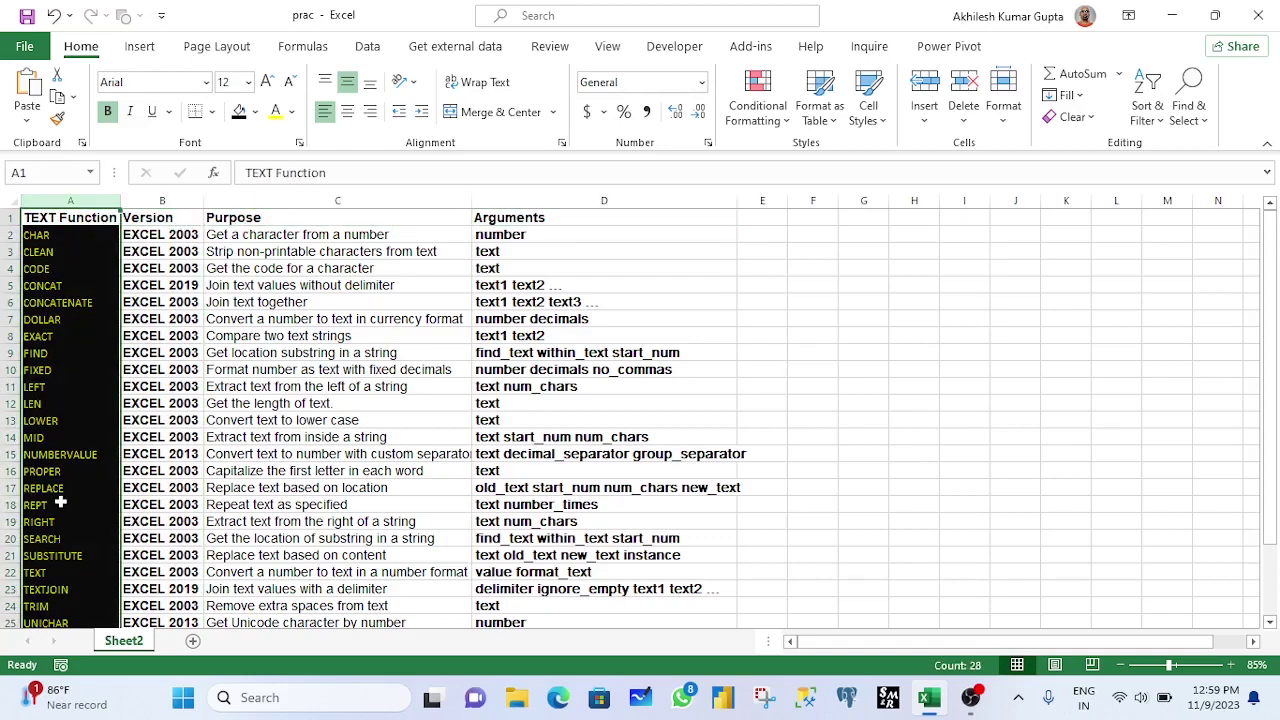
scroll(47, 522, "down", 2)
scroll(47, 522, "up", 2)
left_click(161, 199)
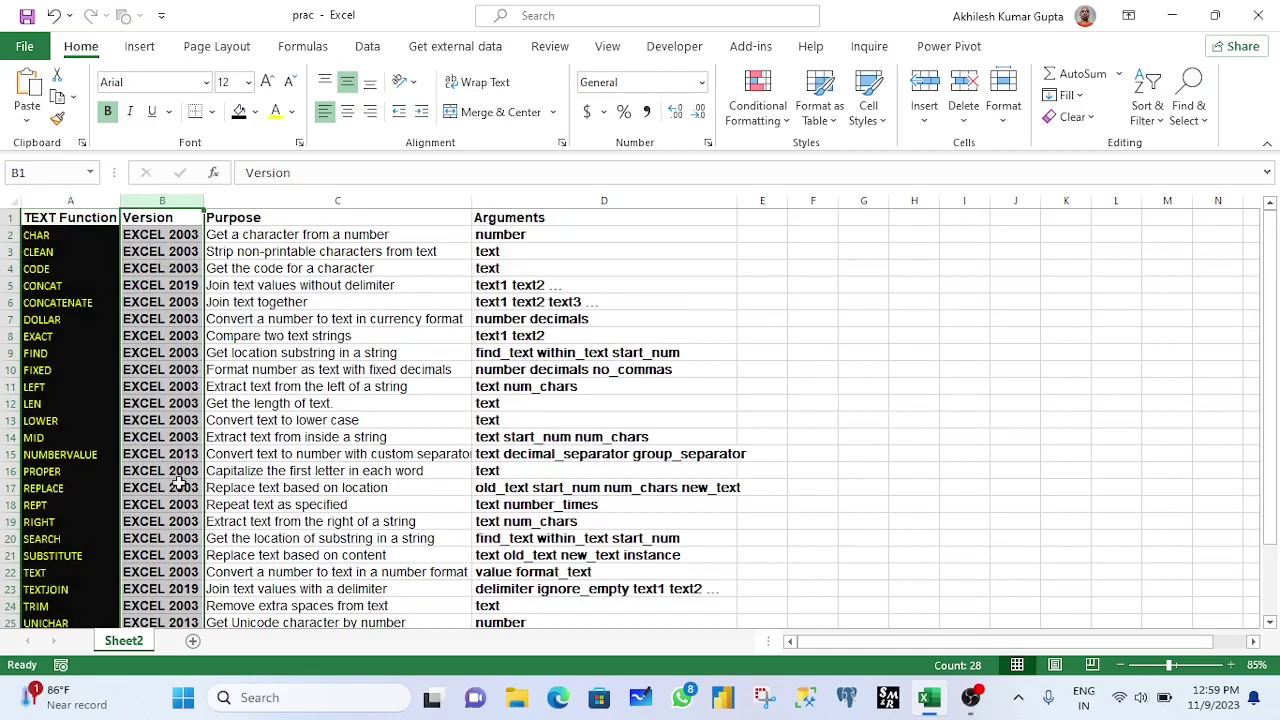
scroll(176, 490, "down", 1)
scroll(176, 490, "down", 2)
scroll(176, 490, "up", 3)
left_click(292, 202)
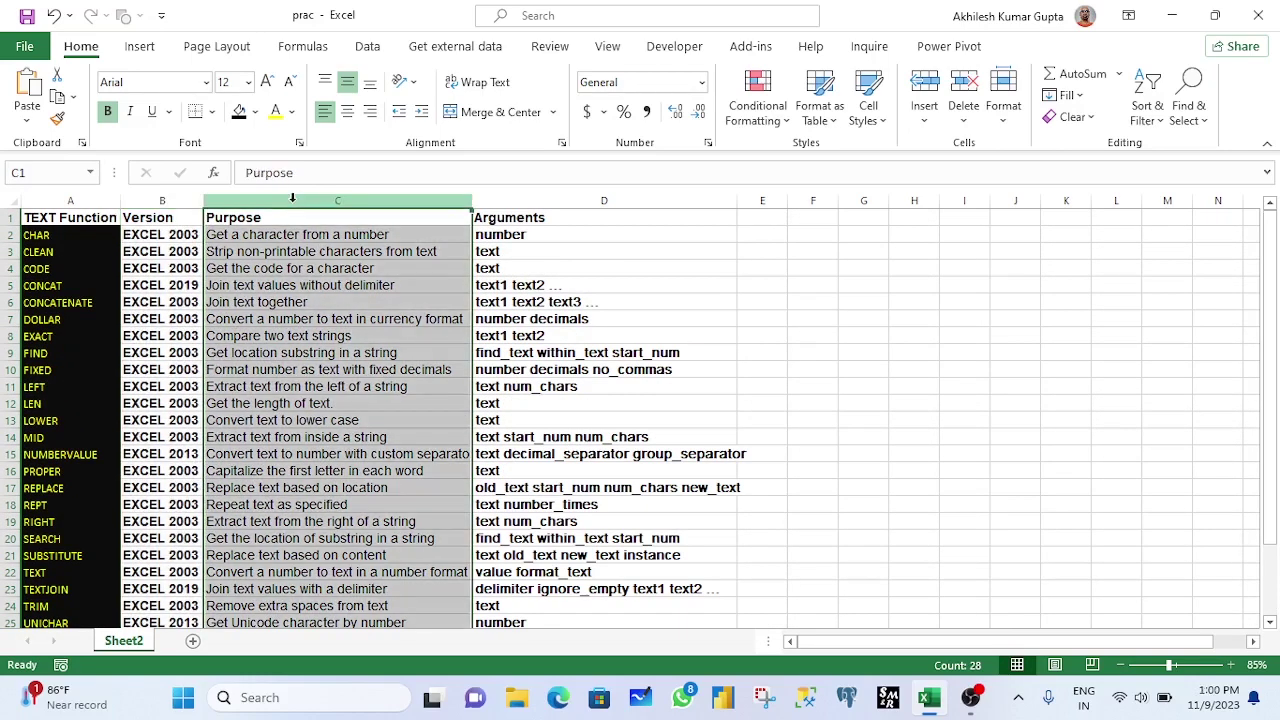
left_click(78, 215)
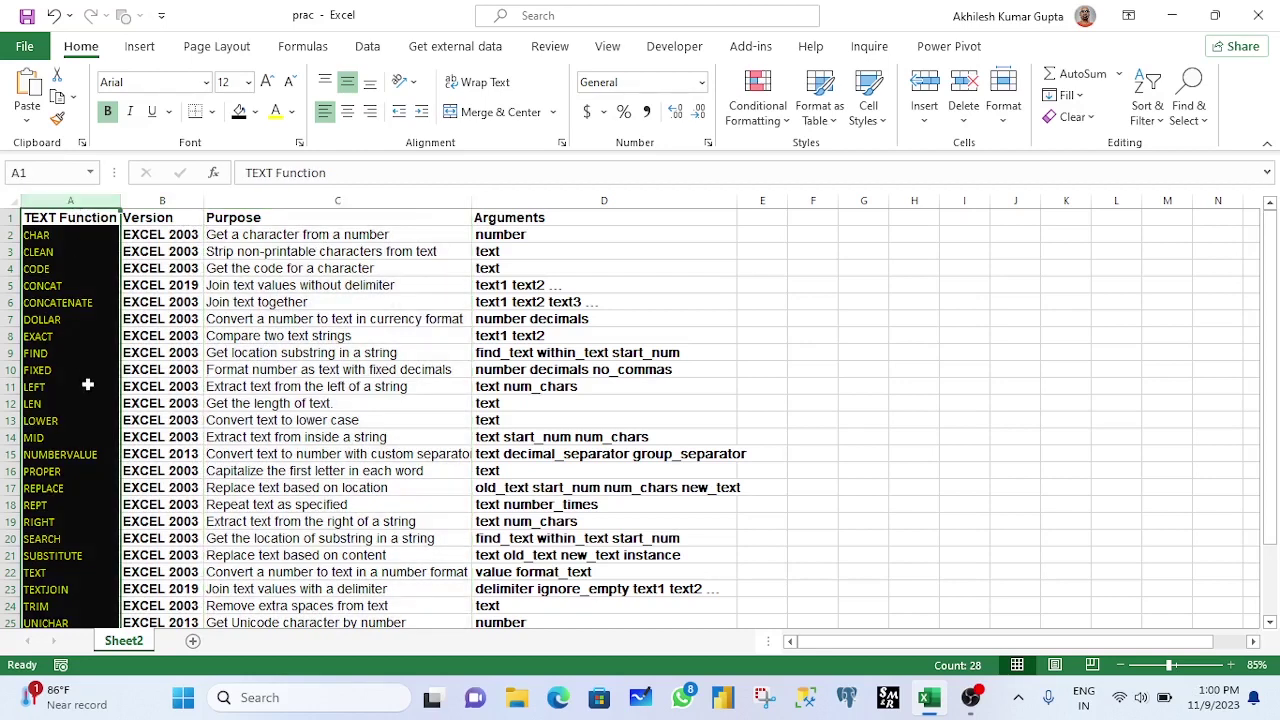
left_click(267, 200)
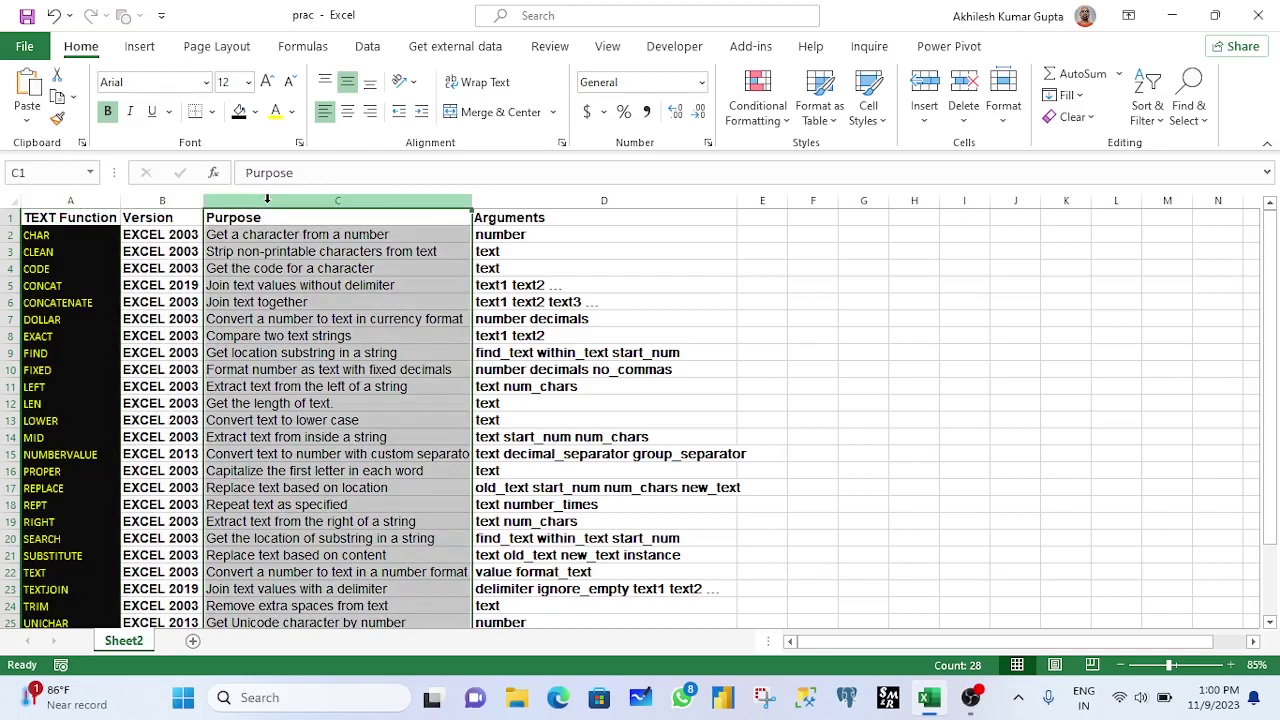
left_click(525, 202)
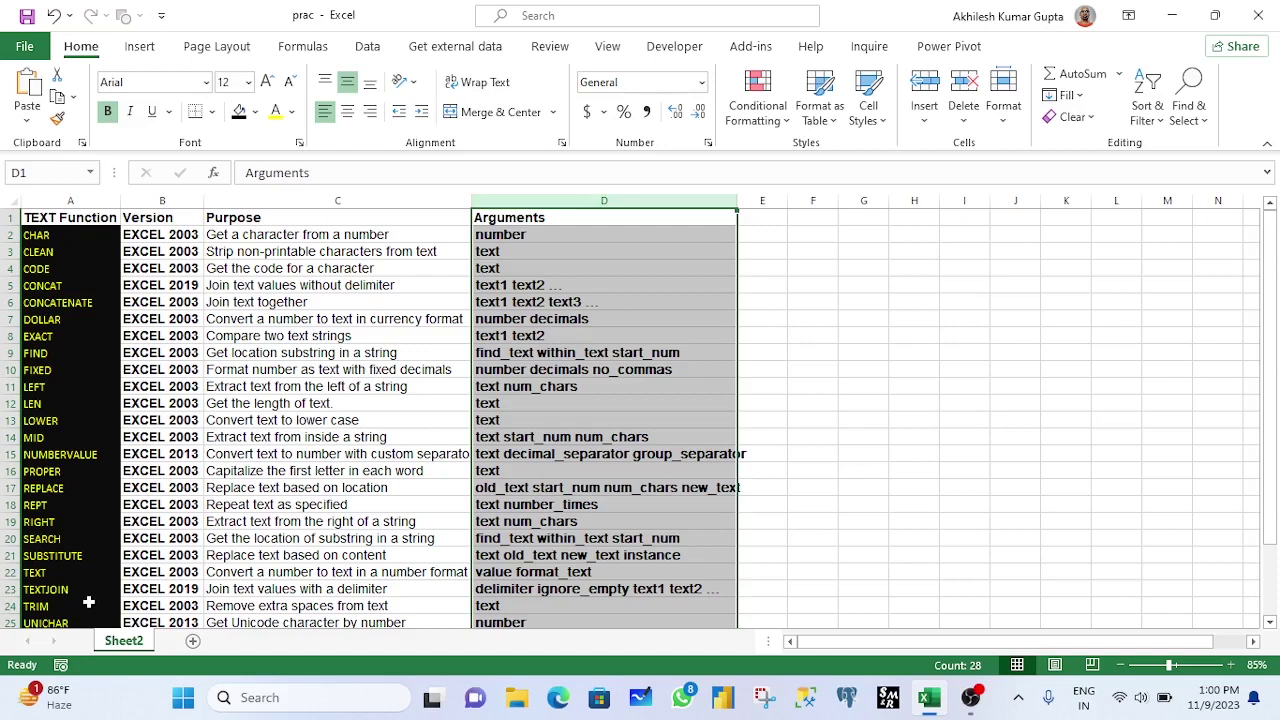
- Examine the CHAR row's function name, purpose and argument
left_click(75, 251)
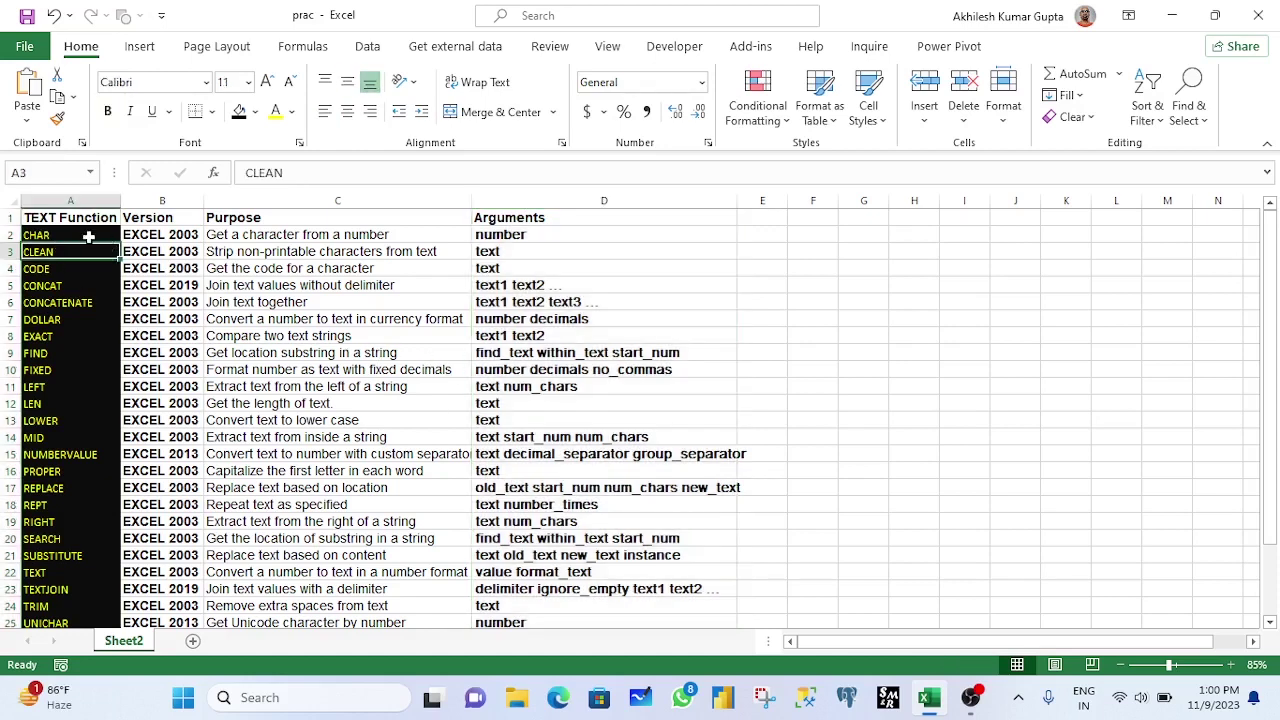
left_click(88, 236)
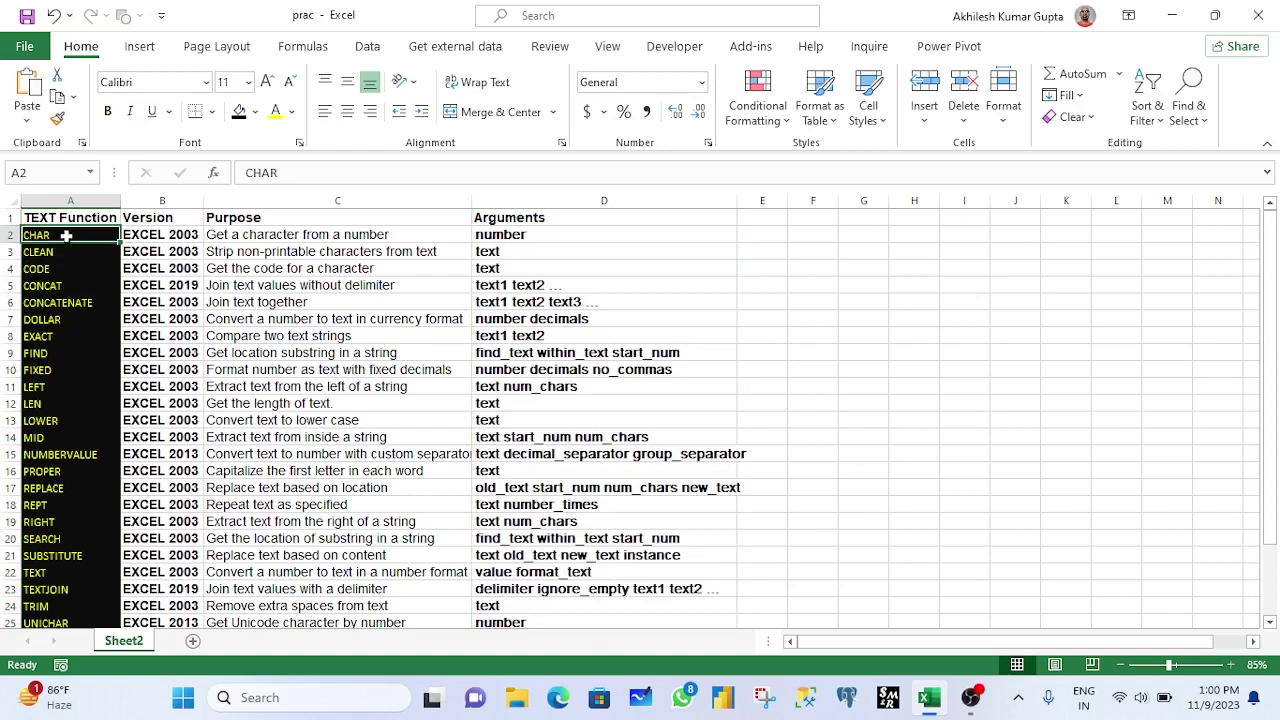
left_click(252, 236)
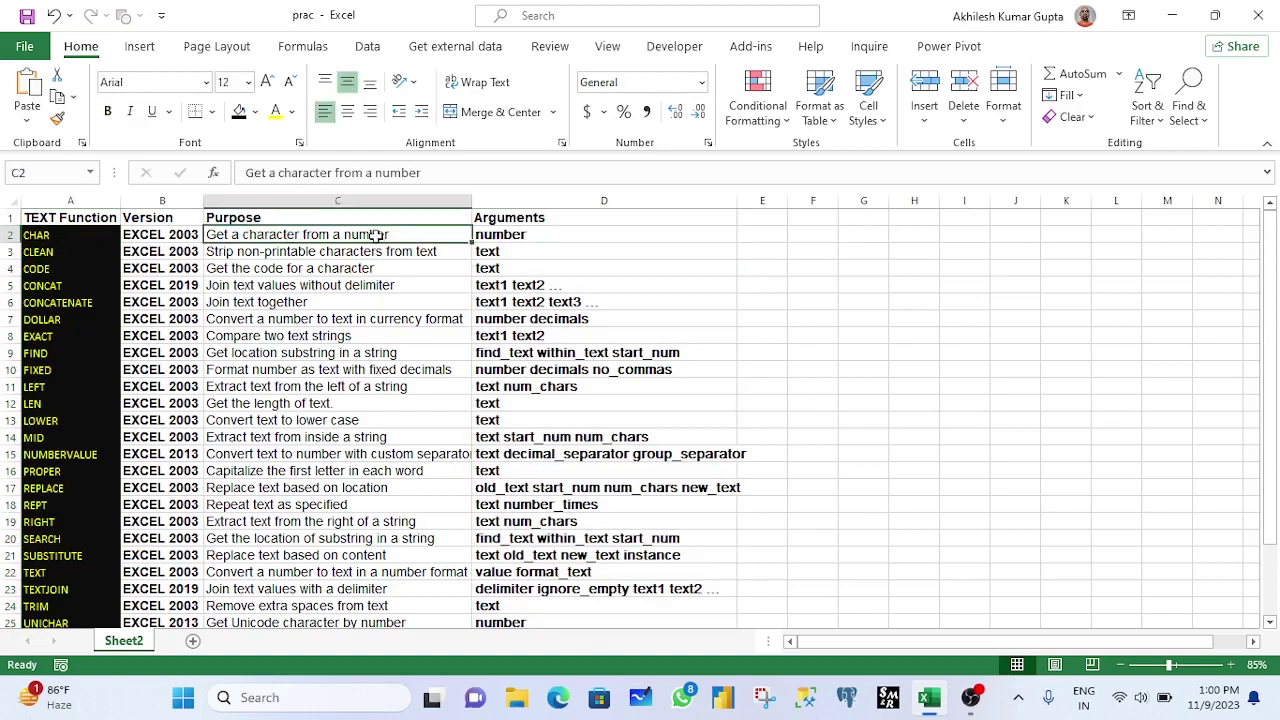
left_click(508, 234)
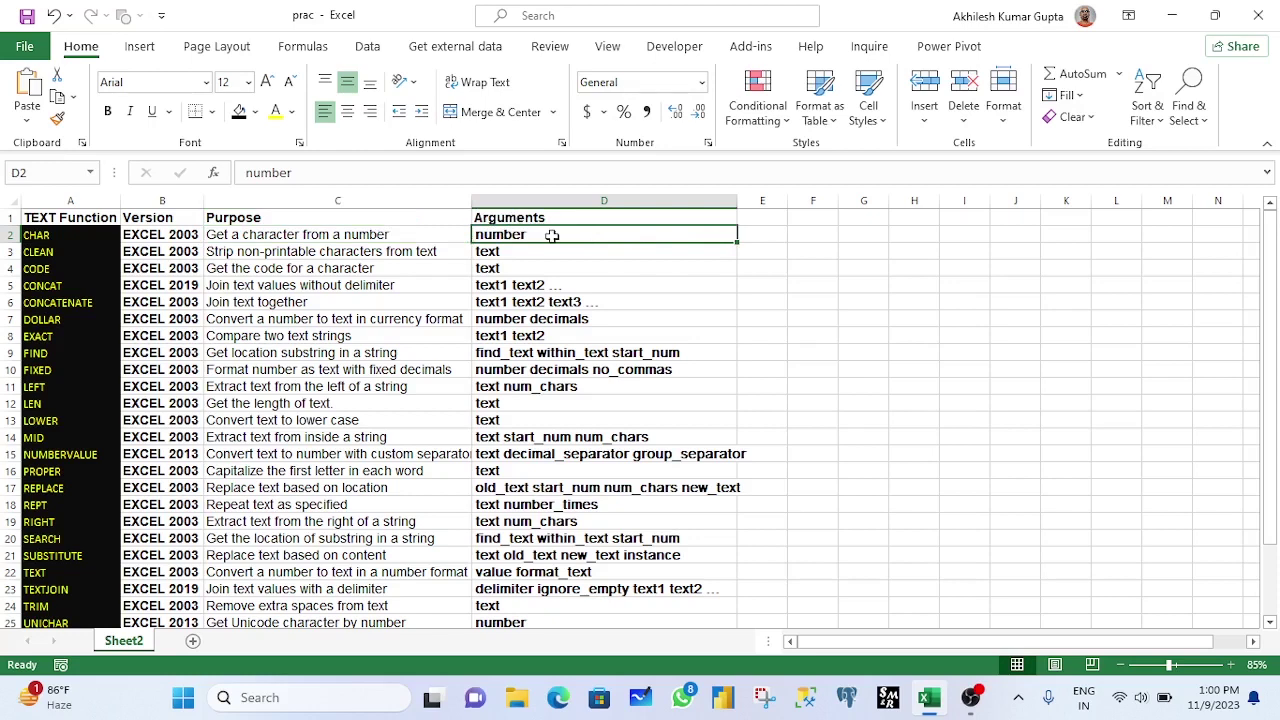
left_click(57, 235)
- Enter the sample numbers 65, 66, 67 and 97 in cells F2 through F5
left_click(815, 231)
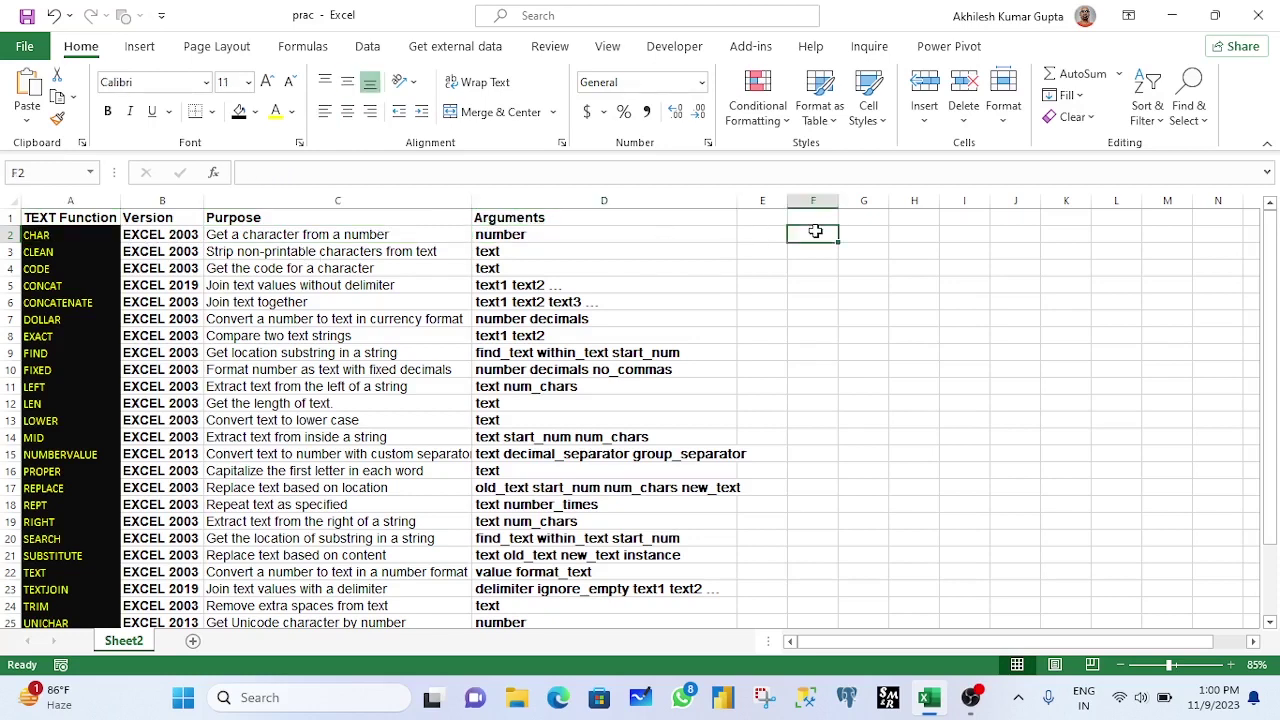
type("9")
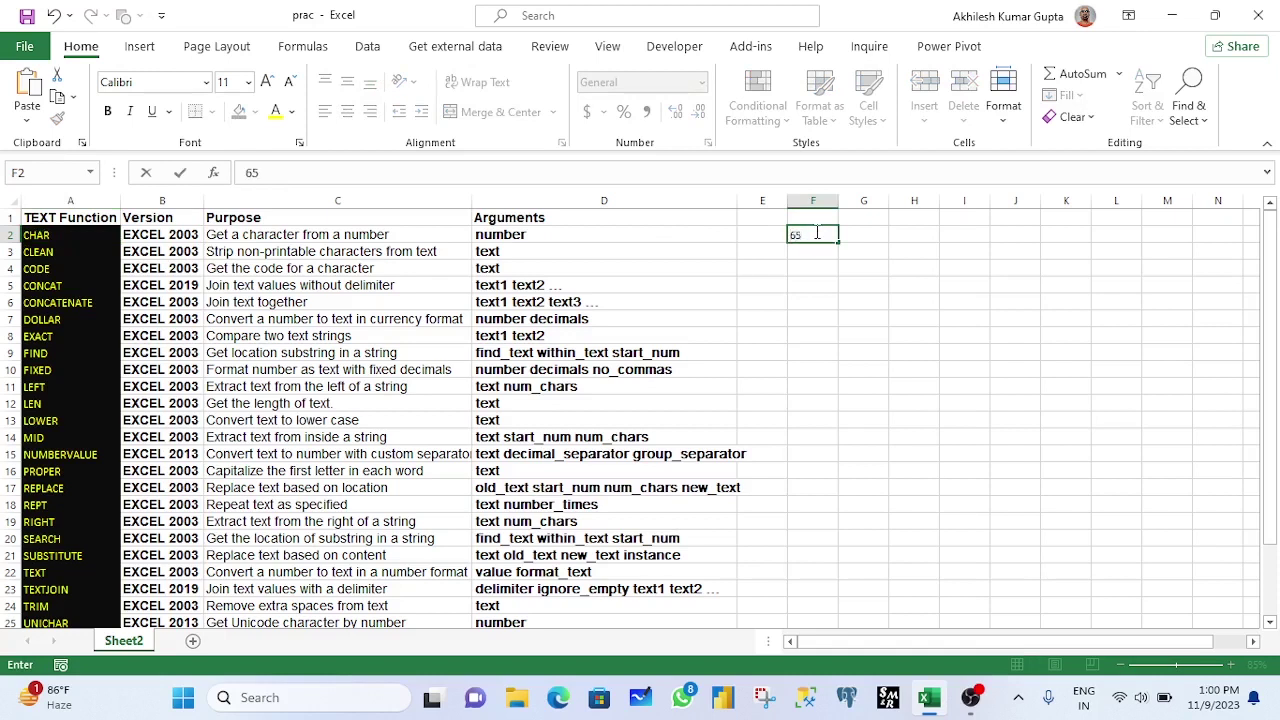
key("Return")
type("66")
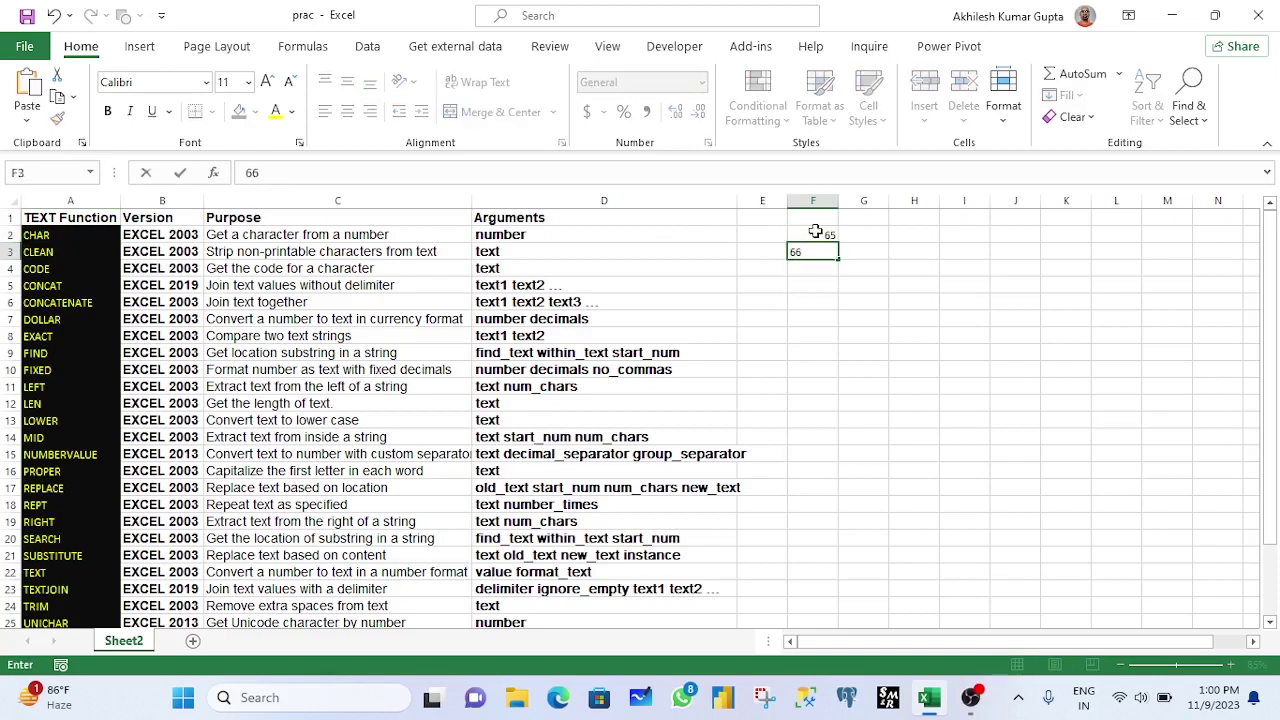
key("Return")
type("67")
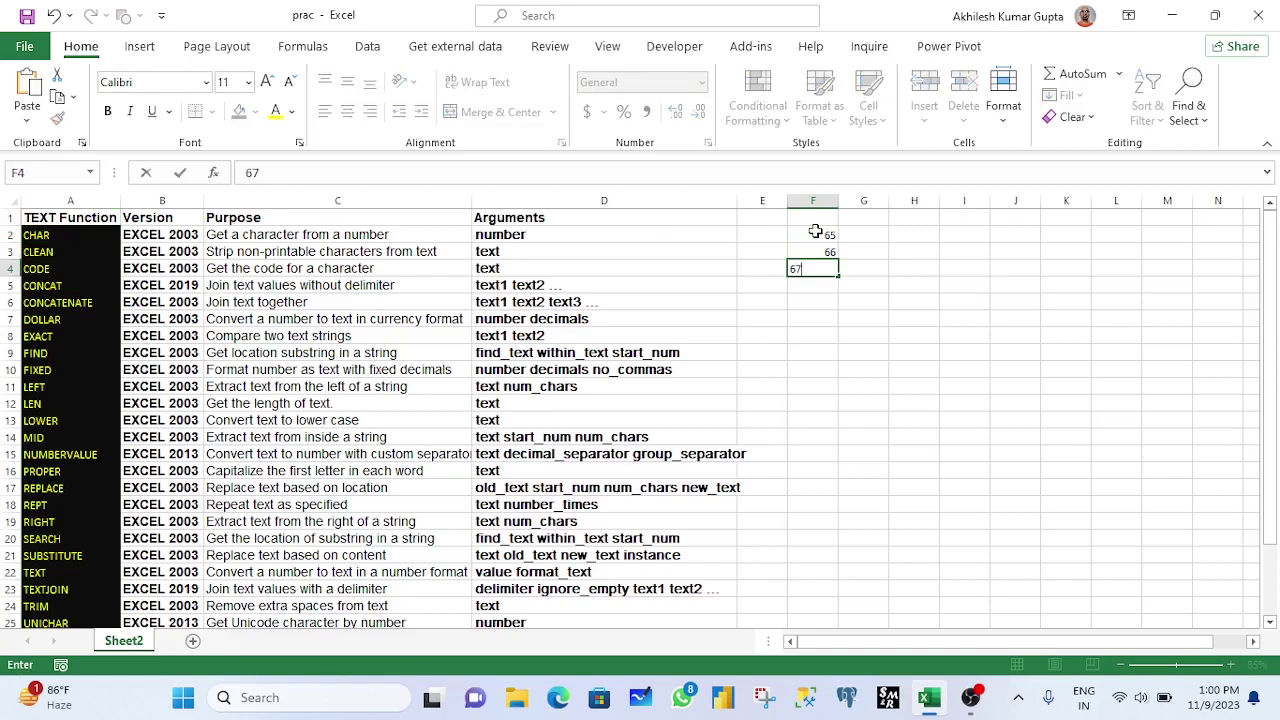
key("Return")
type("97")
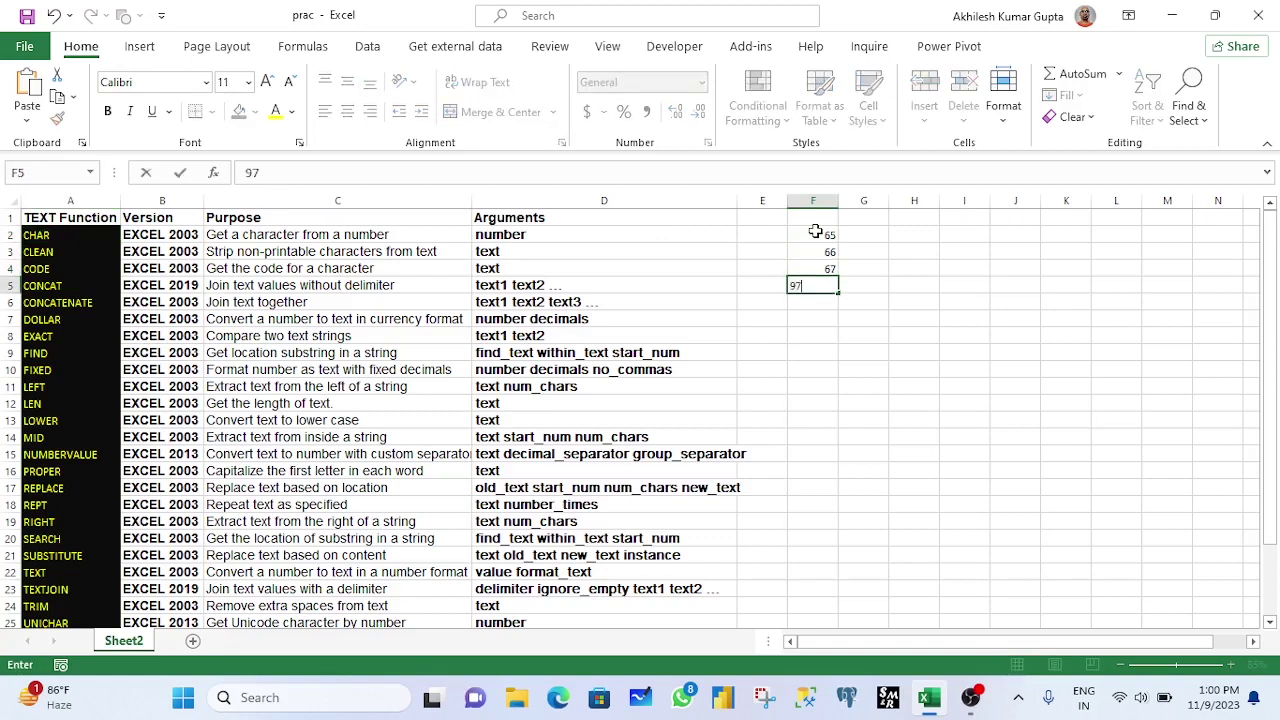
key("Tab")
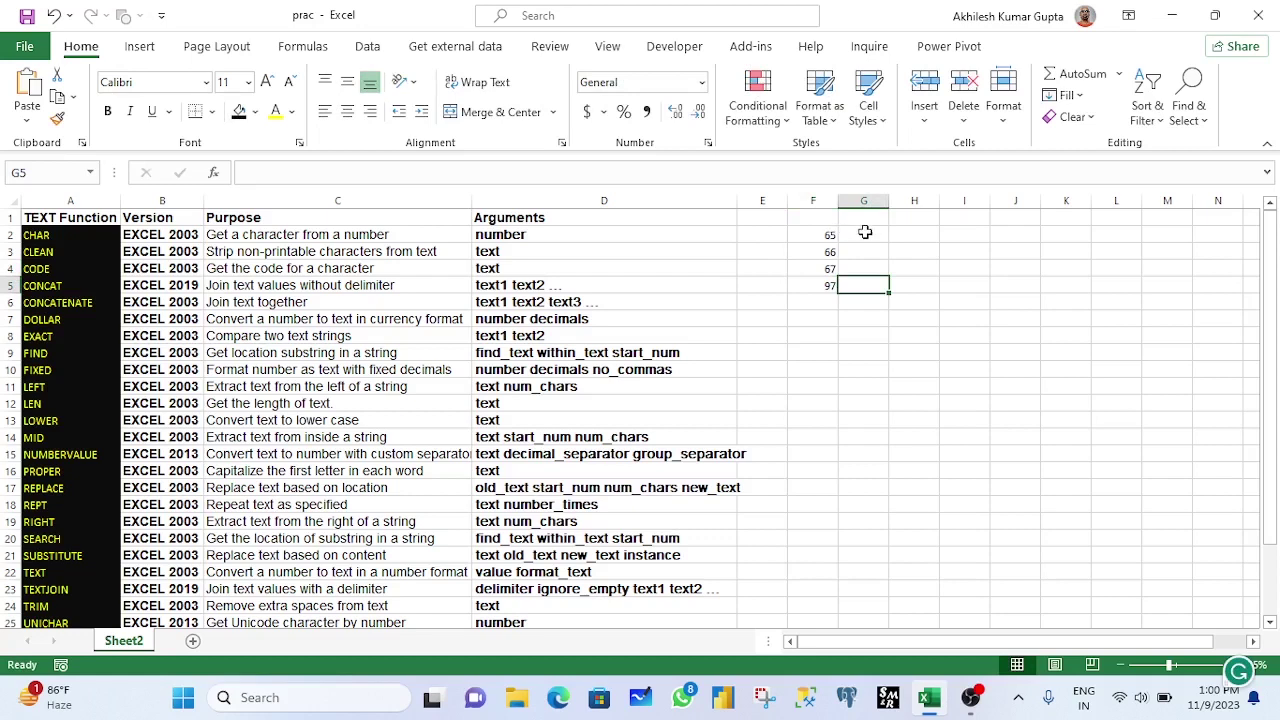
- Enter =CHAR(F2) in G2 and fill the formula down to G5
left_click(865, 232)
type("=char(")
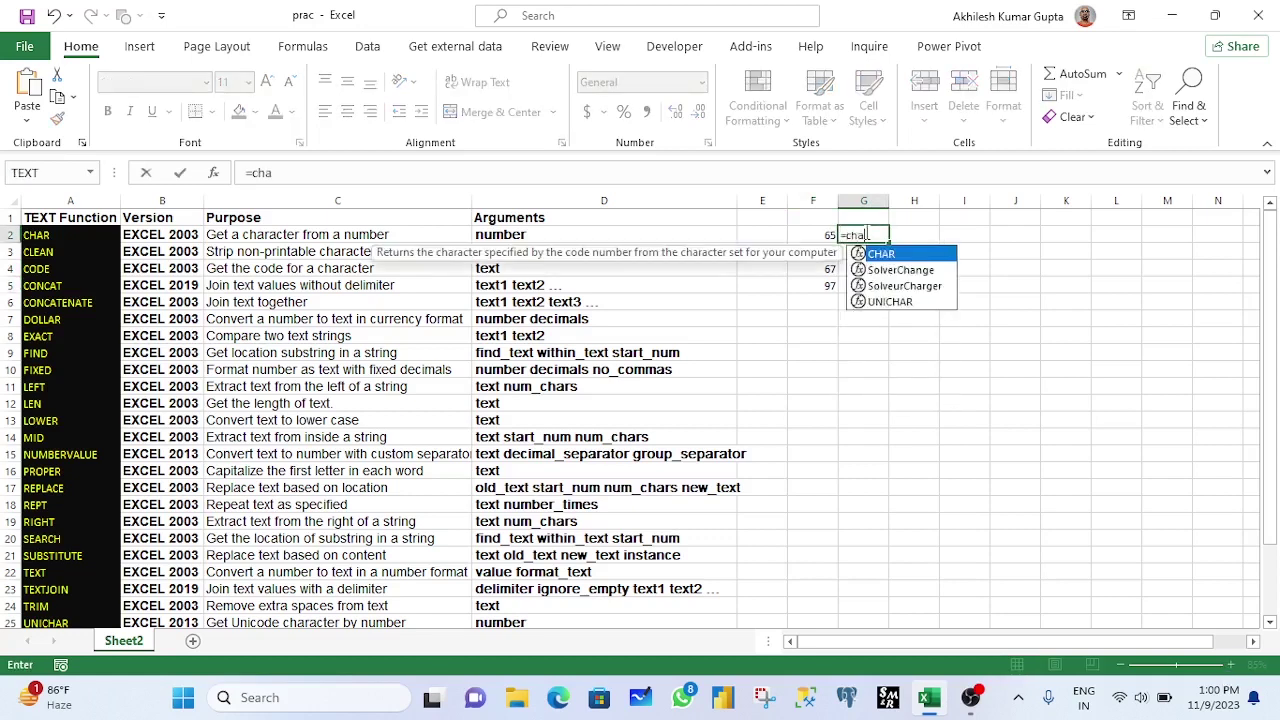
left_click(825, 233)
type(")")
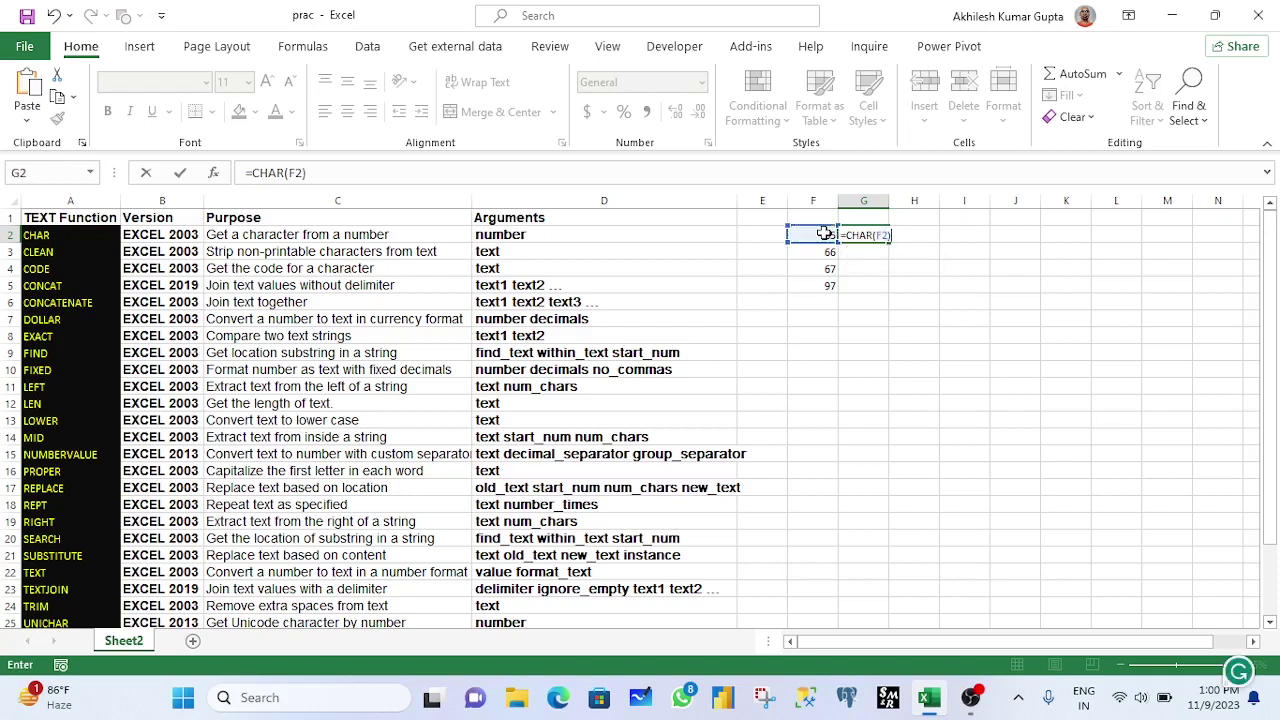
key("Return")
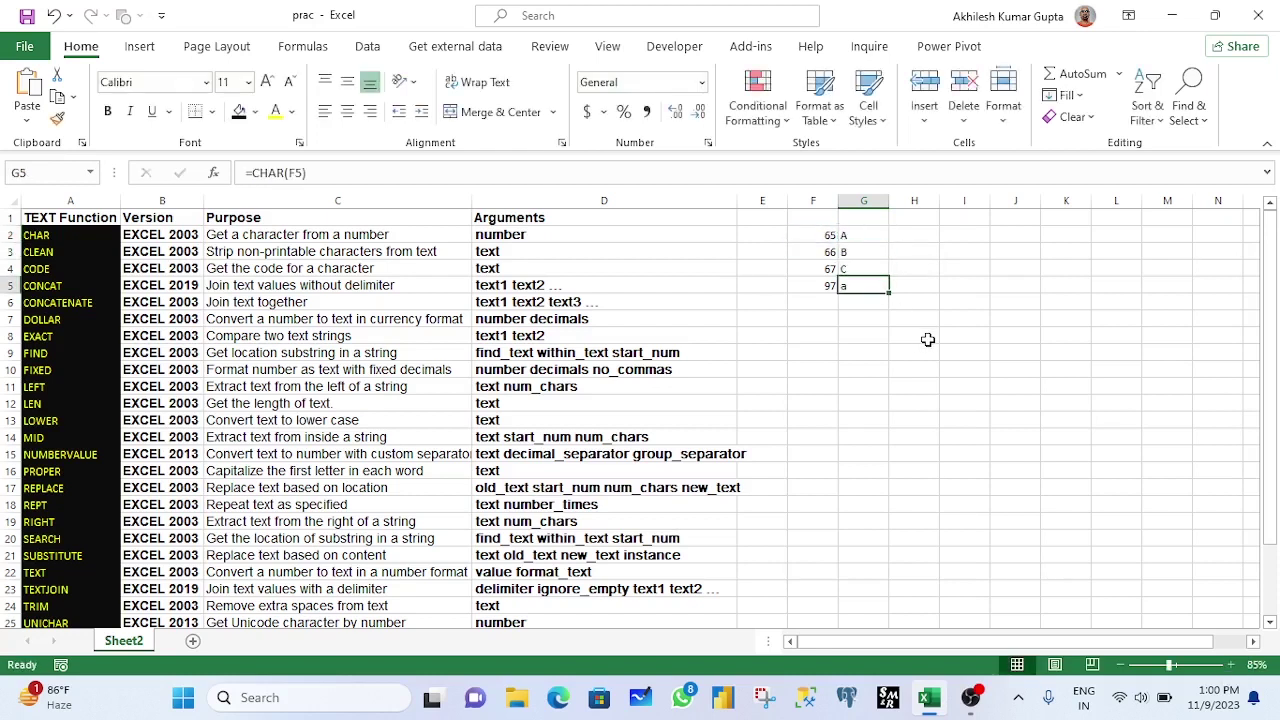
- Compare the numbers in F2:F5 with the CHAR results in G2:G5 and the function's listed argument
left_click(853, 234)
left_click(858, 200)
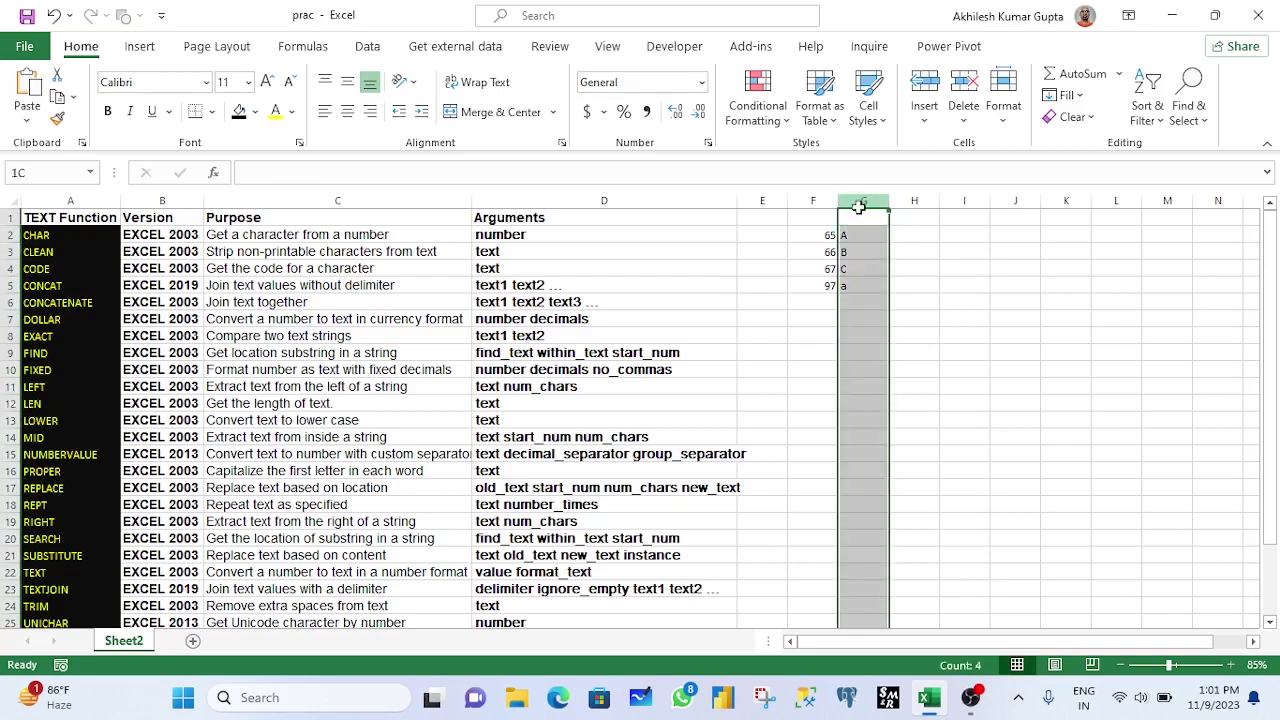
left_click(864, 238)
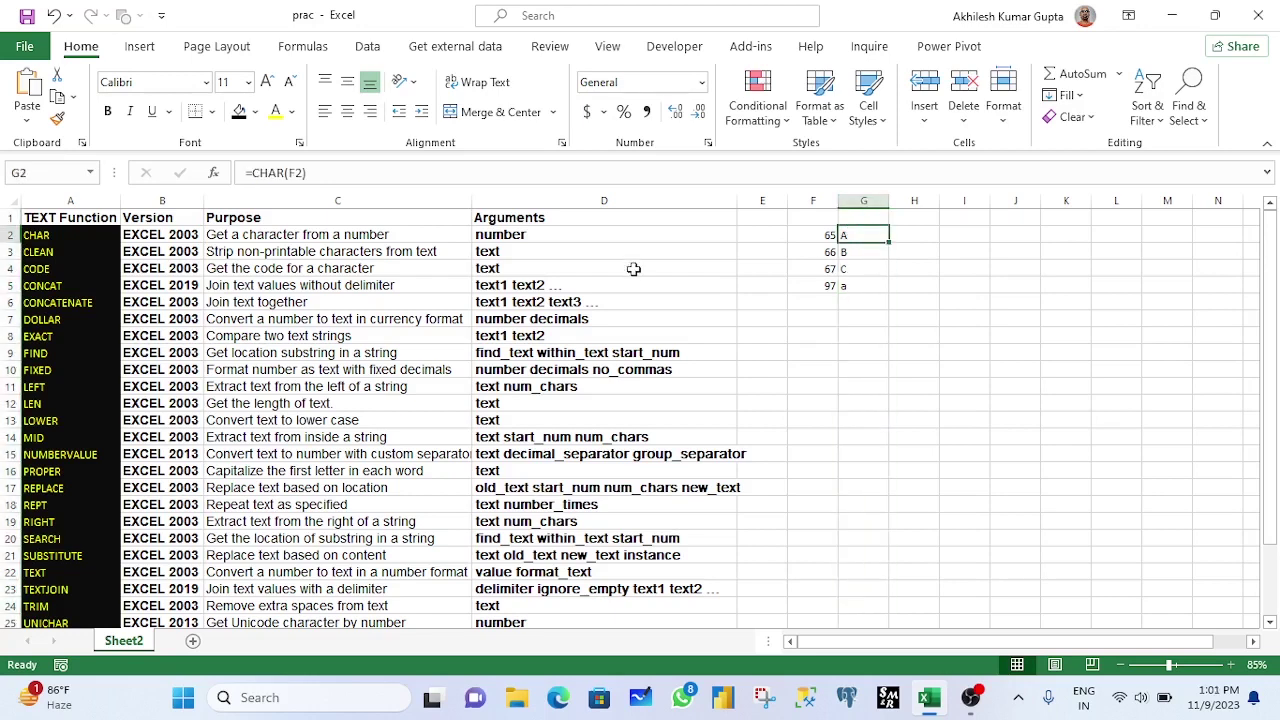
left_click(516, 234)
left_click_drag(805, 232, 829, 286)
left_click(858, 240)
left_click_drag(858, 240, 858, 288)
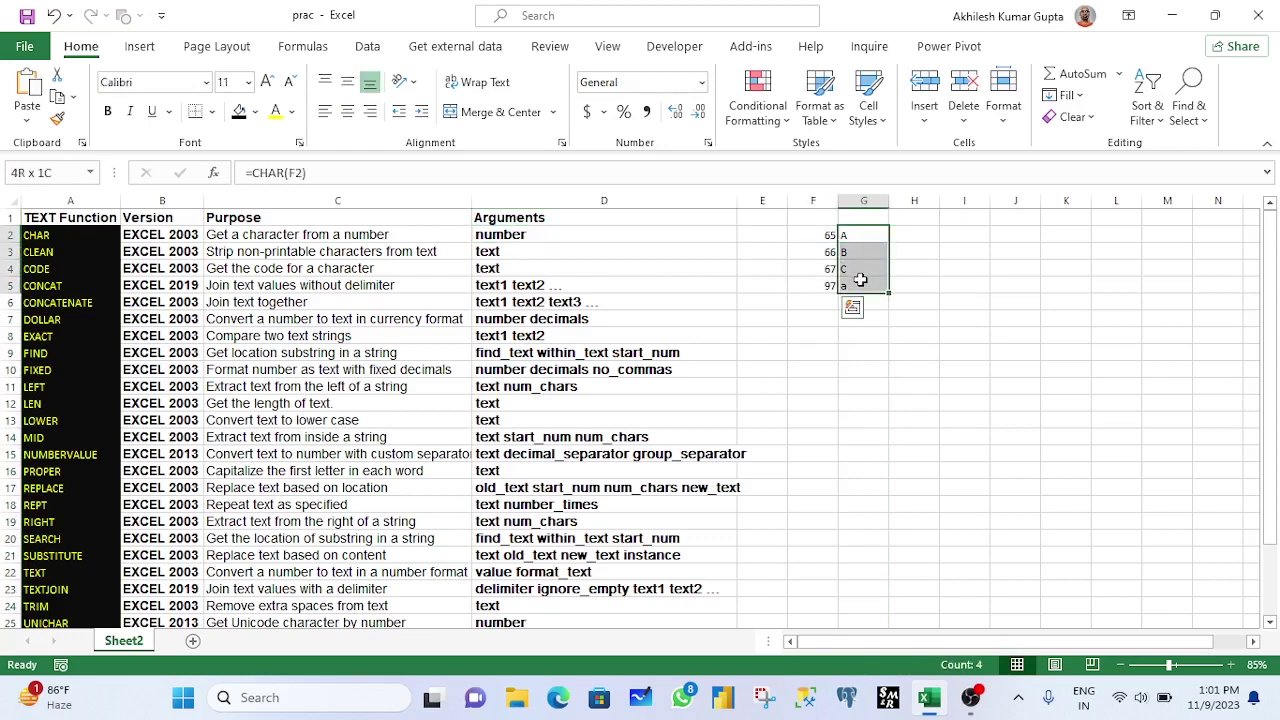
left_click(44, 236)
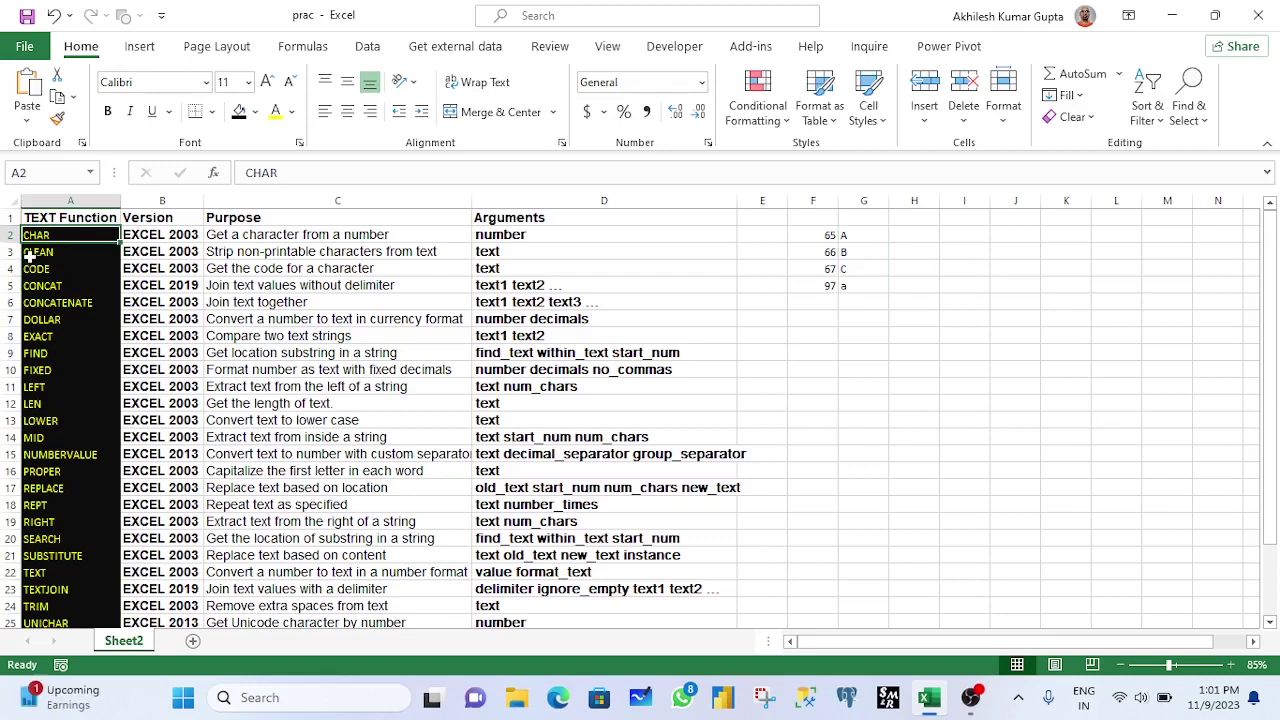
- Check the CLEAN row's purpose, and enter the sample text "abac^*fjfjlk (900 jag" in cell I3
left_click(32, 256)
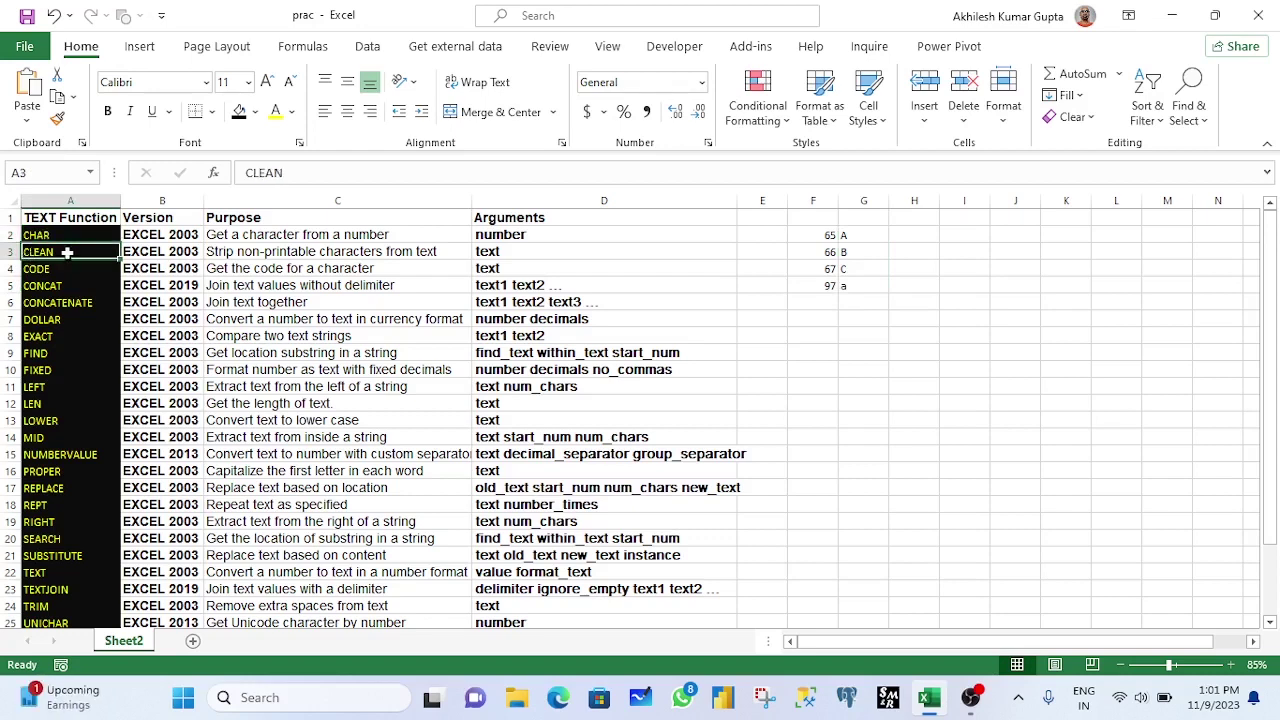
left_click(221, 252)
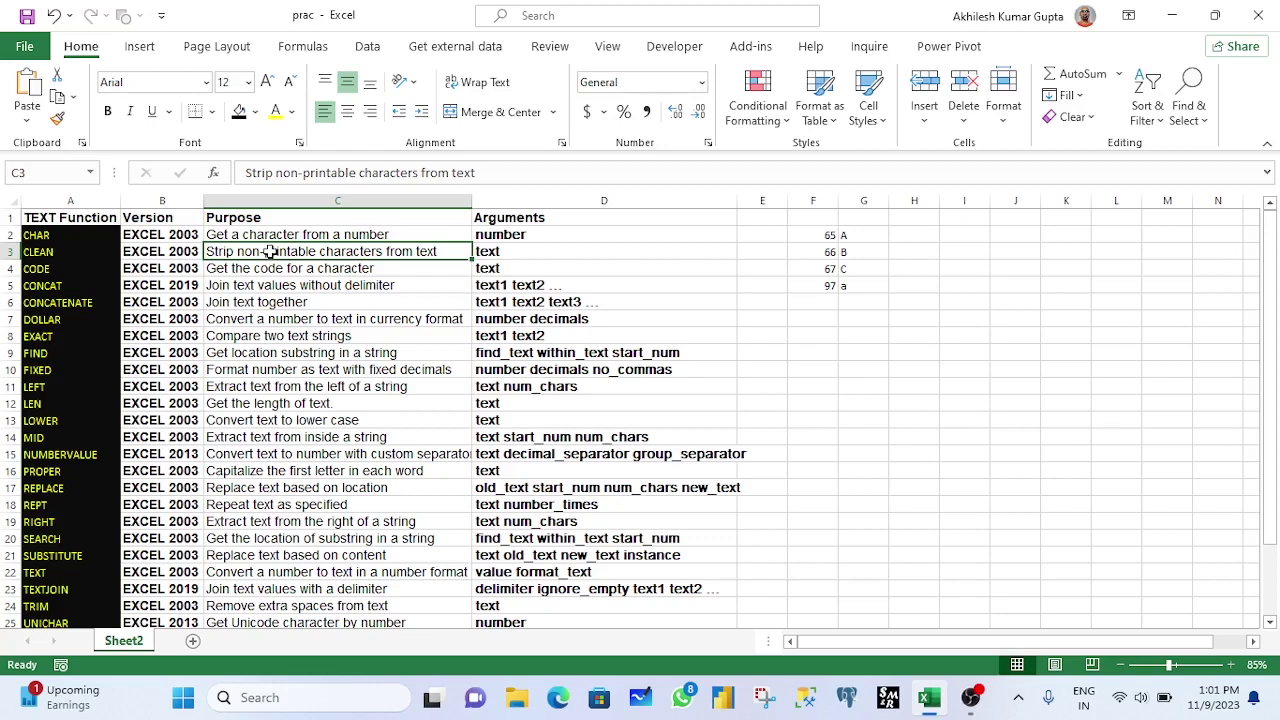
left_click(975, 255)
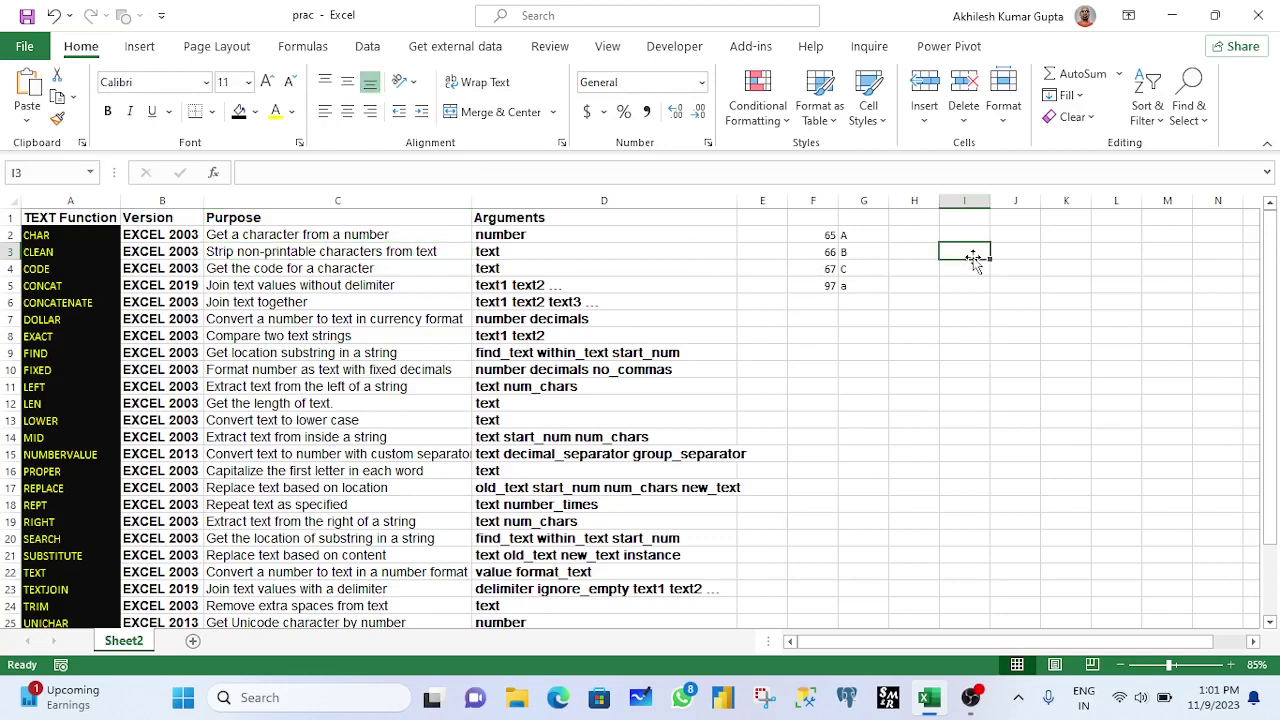
type("abac")
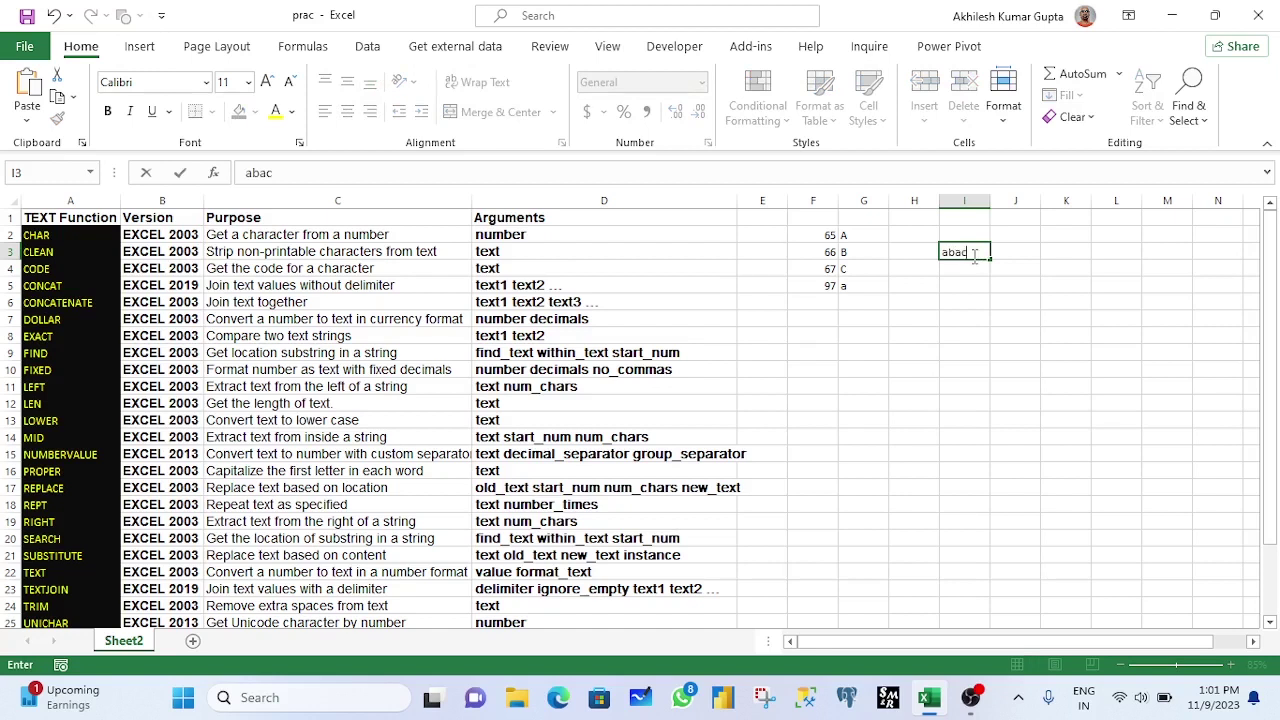
type("^*fjfjlk")
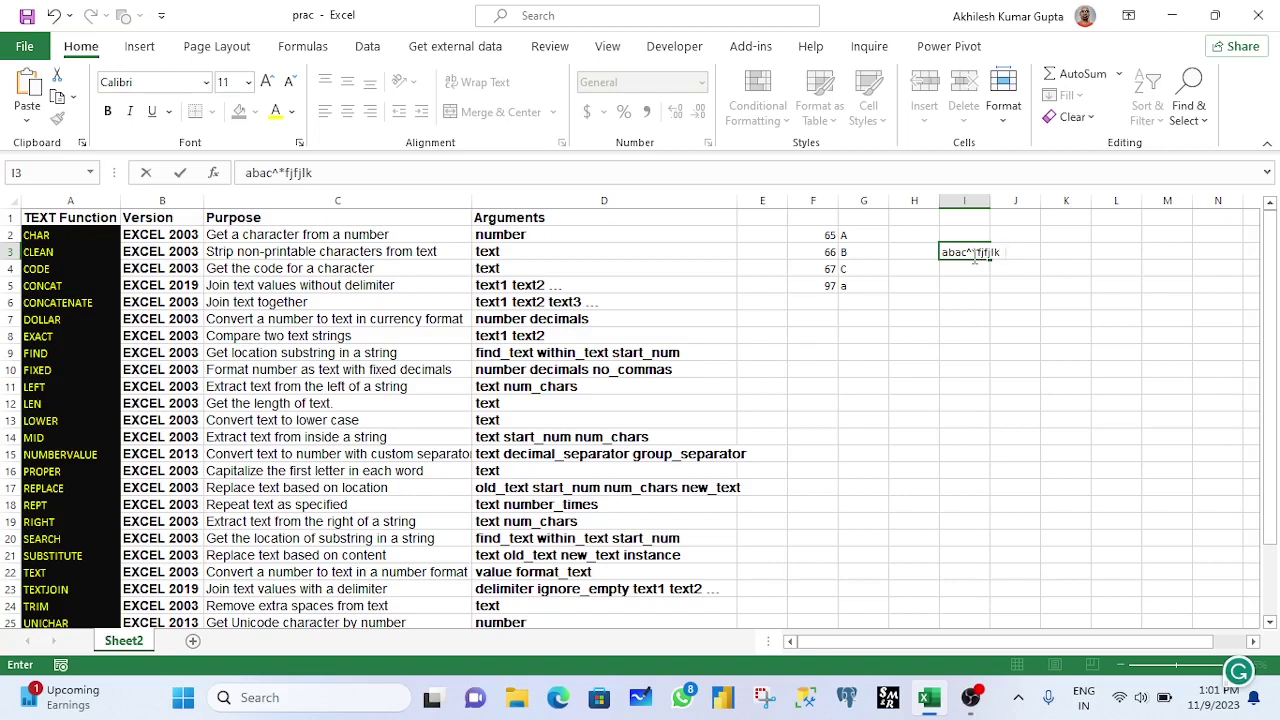
type(" (900 jag")
key("Return")
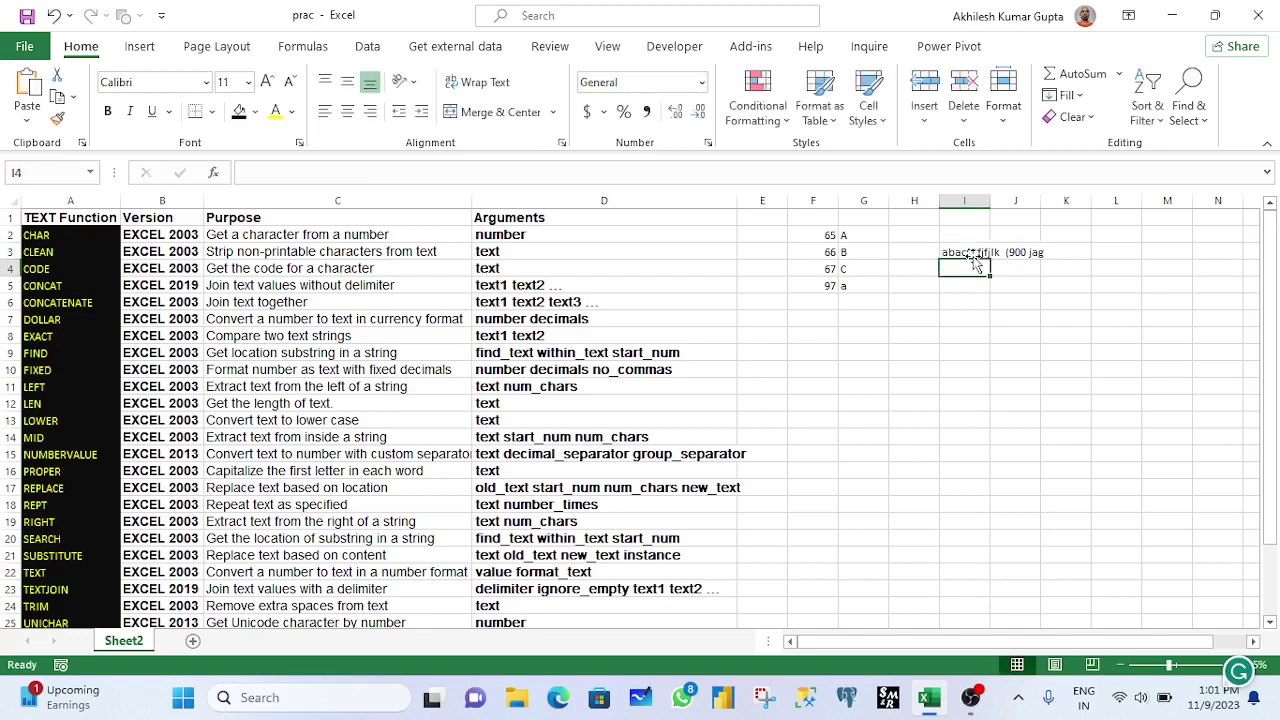
- Auto-fit column I to the sample text in I3, and check the purpose listed for CLEAN in C3
left_click(970, 253)
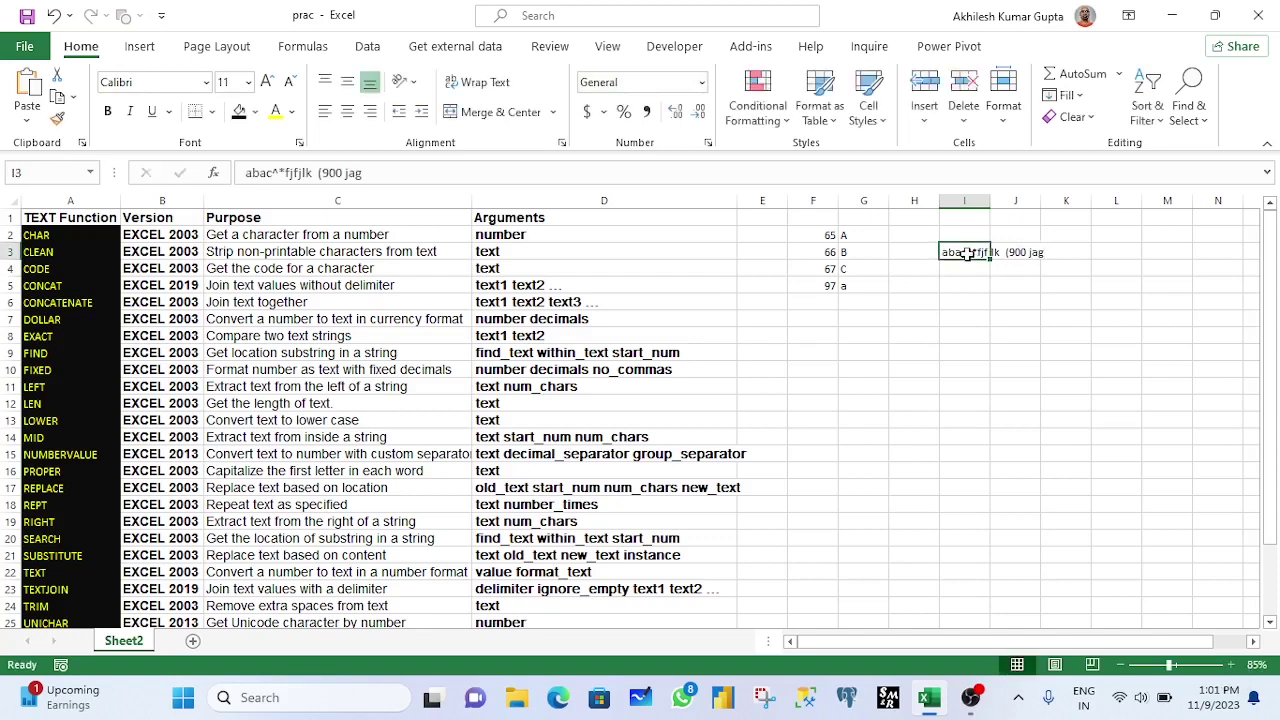
double_click(989, 203)
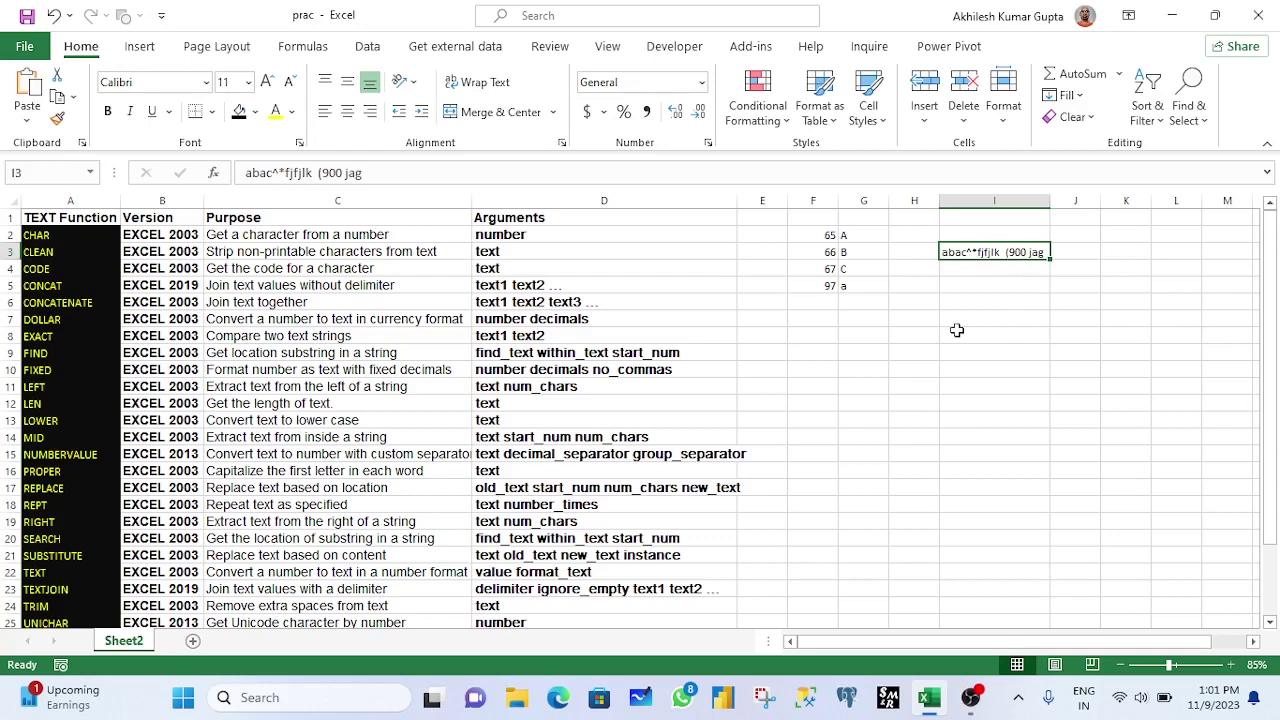
left_click(258, 254)
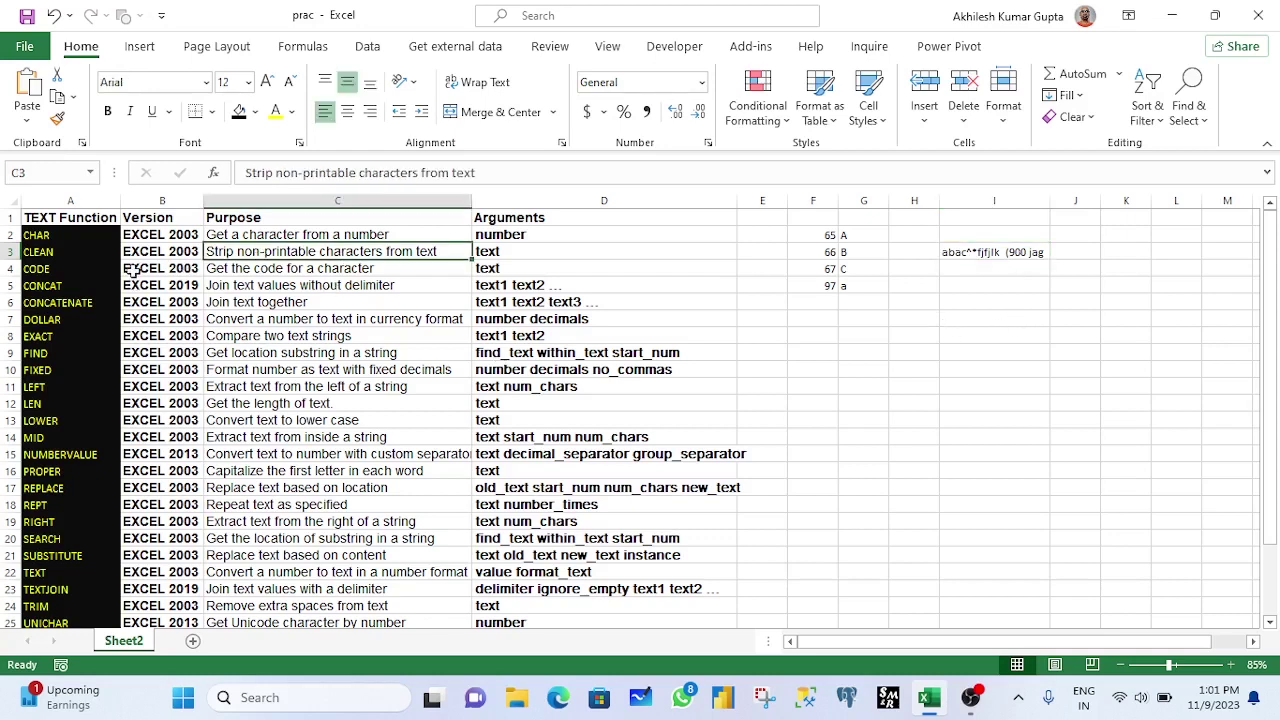
- Enter =CLEAN(I3) in cell I5 and compare the formula's result with the source text in I3
left_click(962, 285)
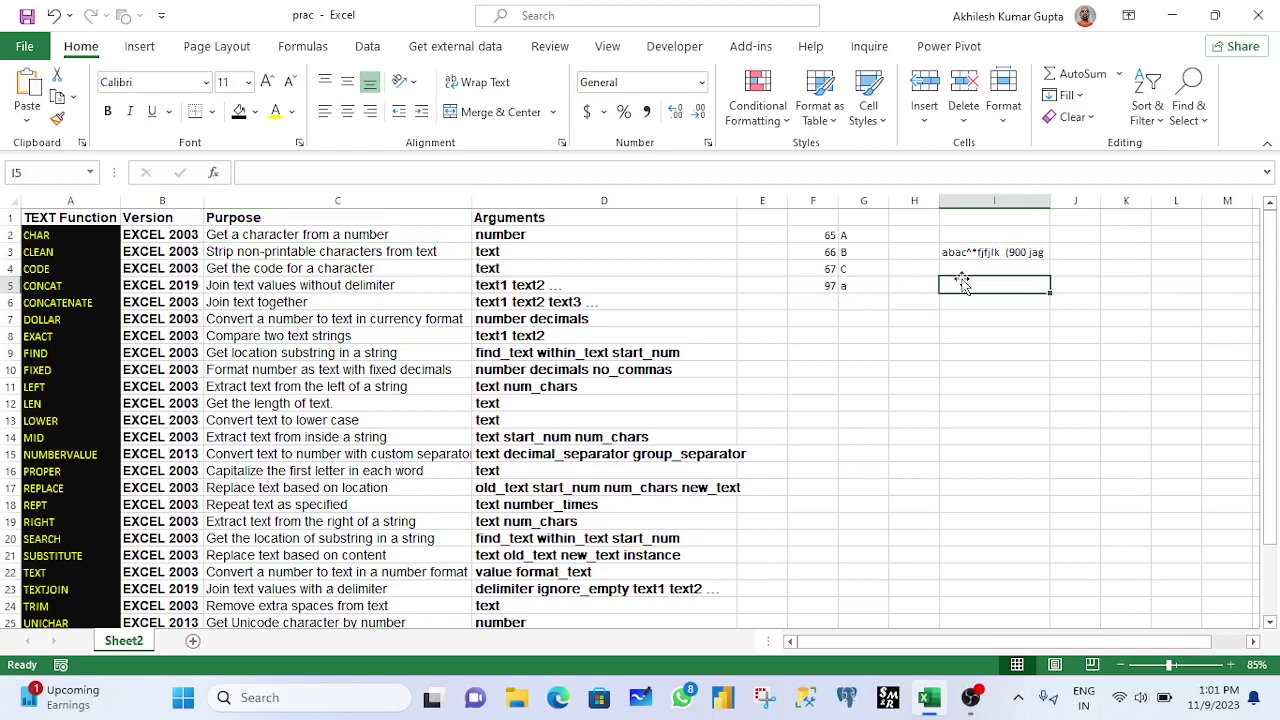
type("=cler")
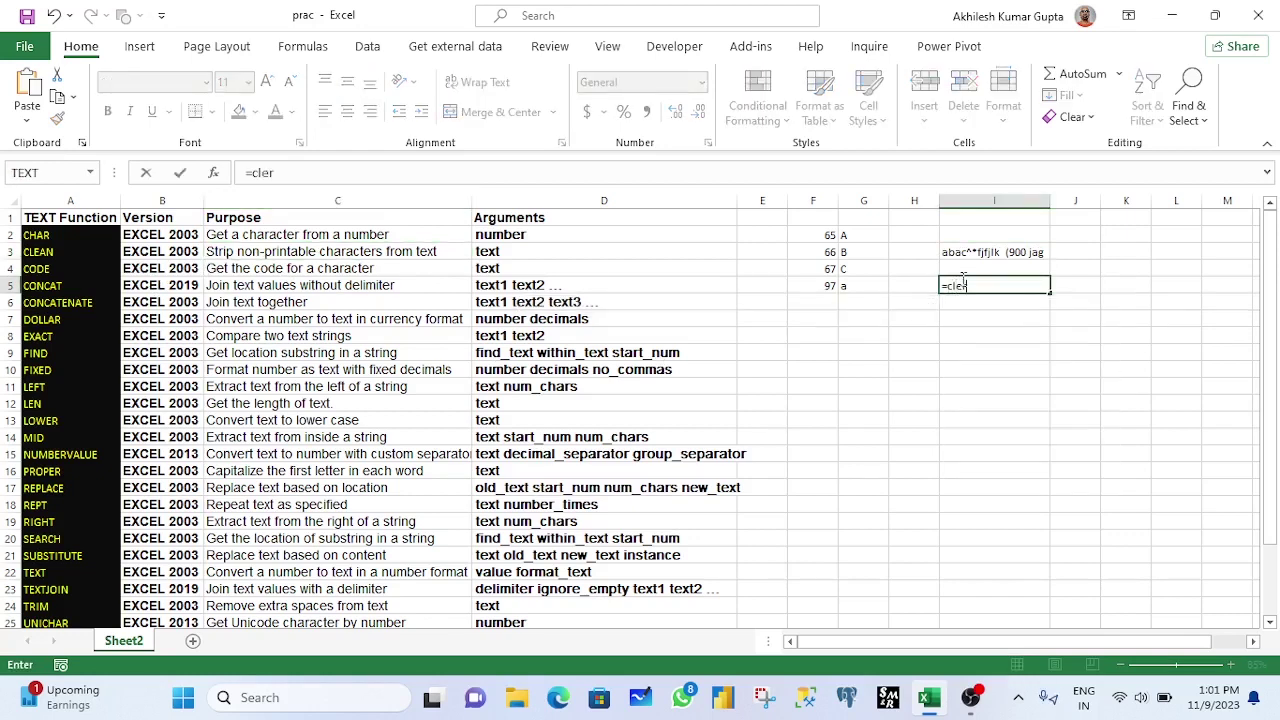
key("BackSpace")
key("Tab")
left_click(950, 252)
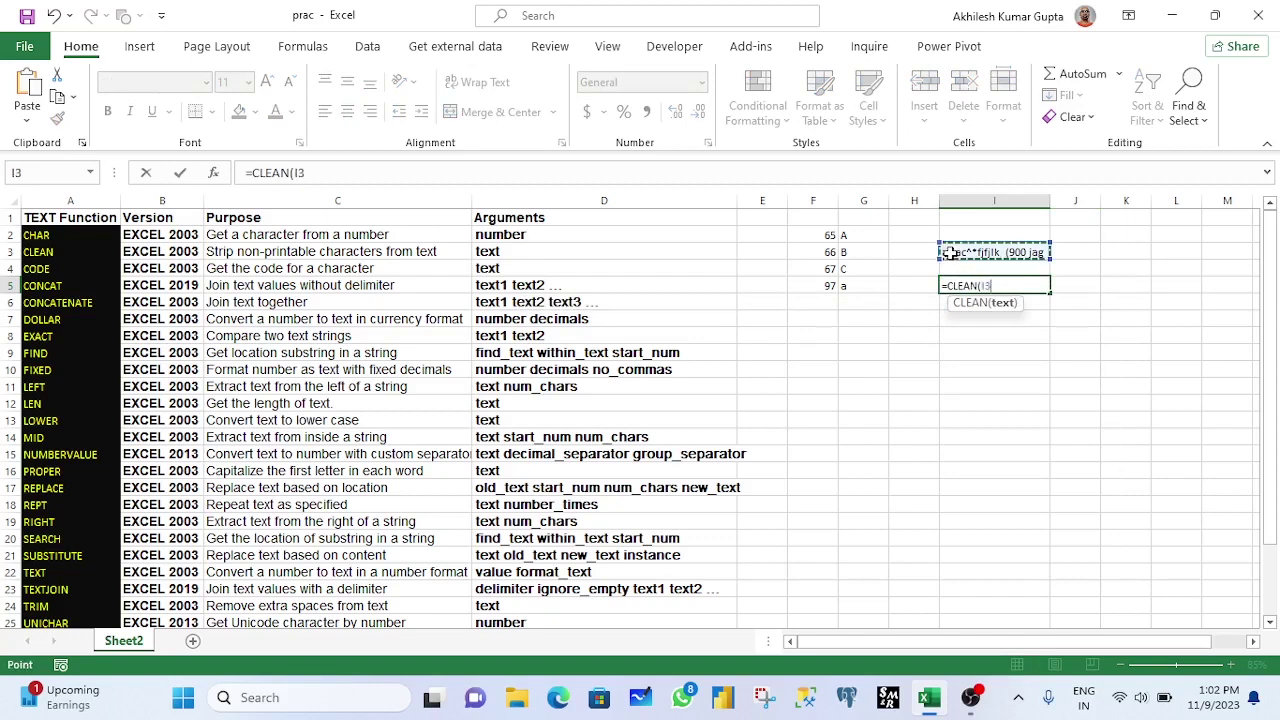
key("Return")
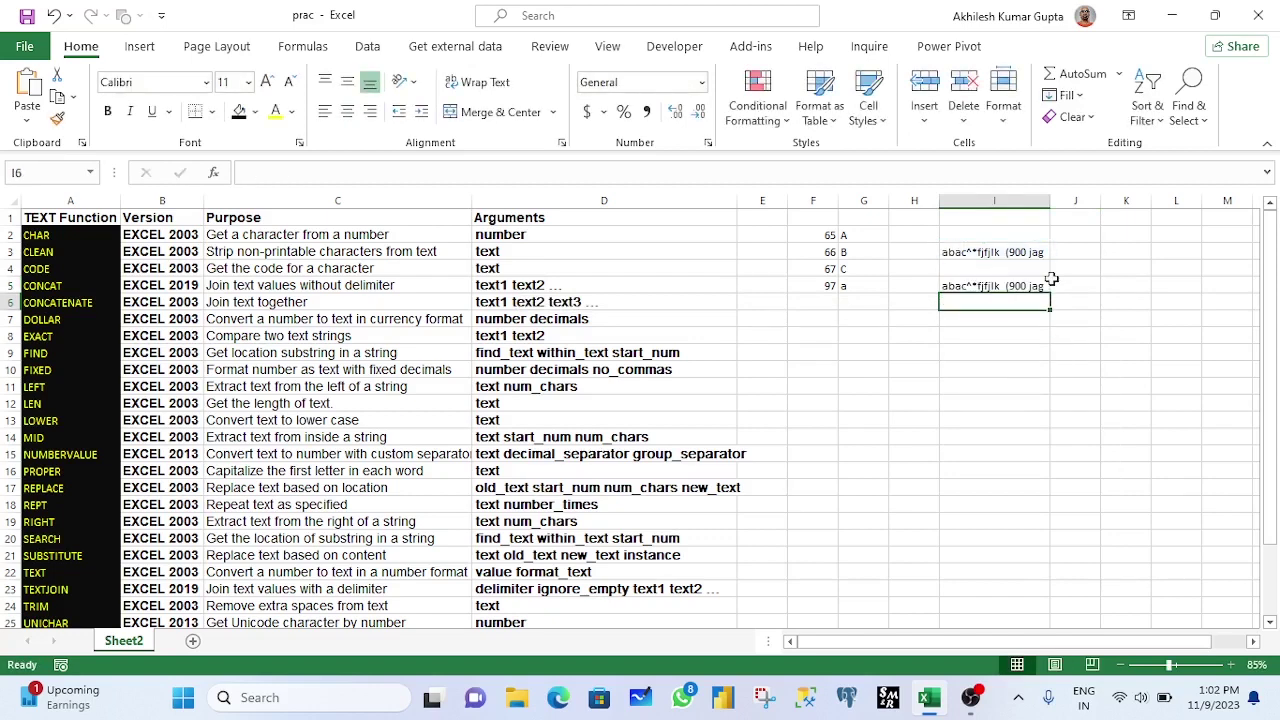
left_click(952, 286)
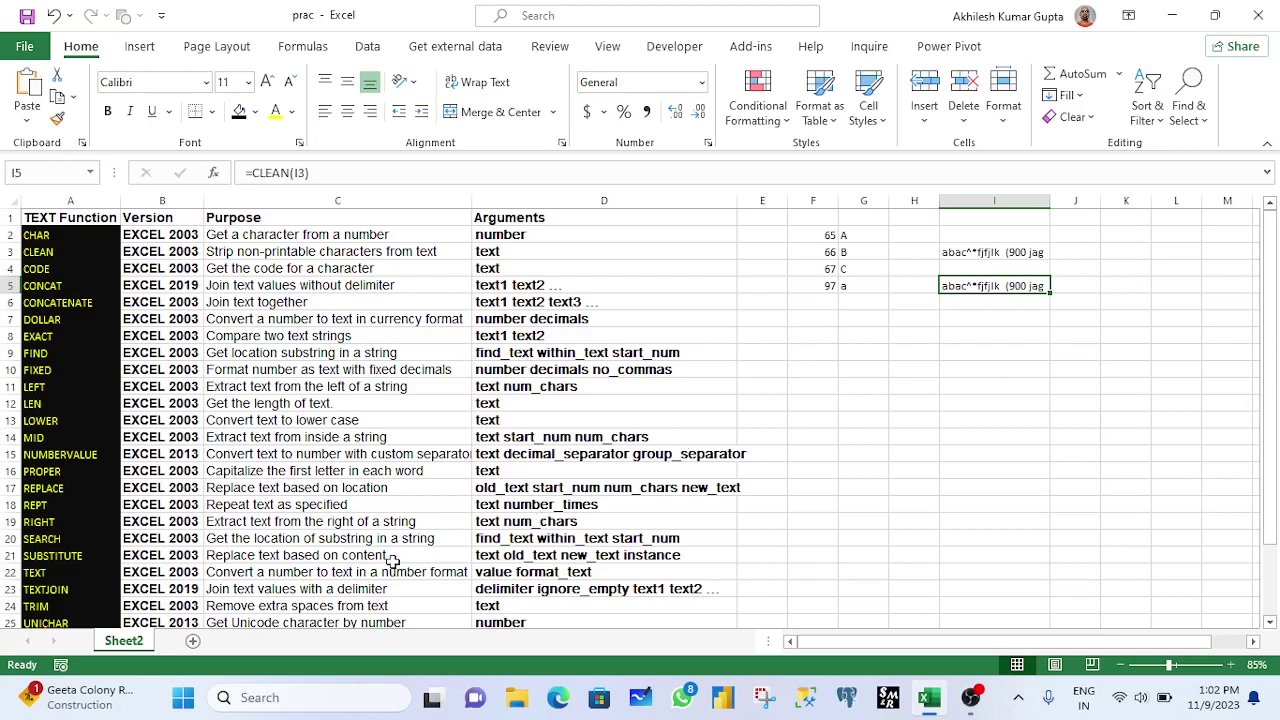
left_click(985, 252)
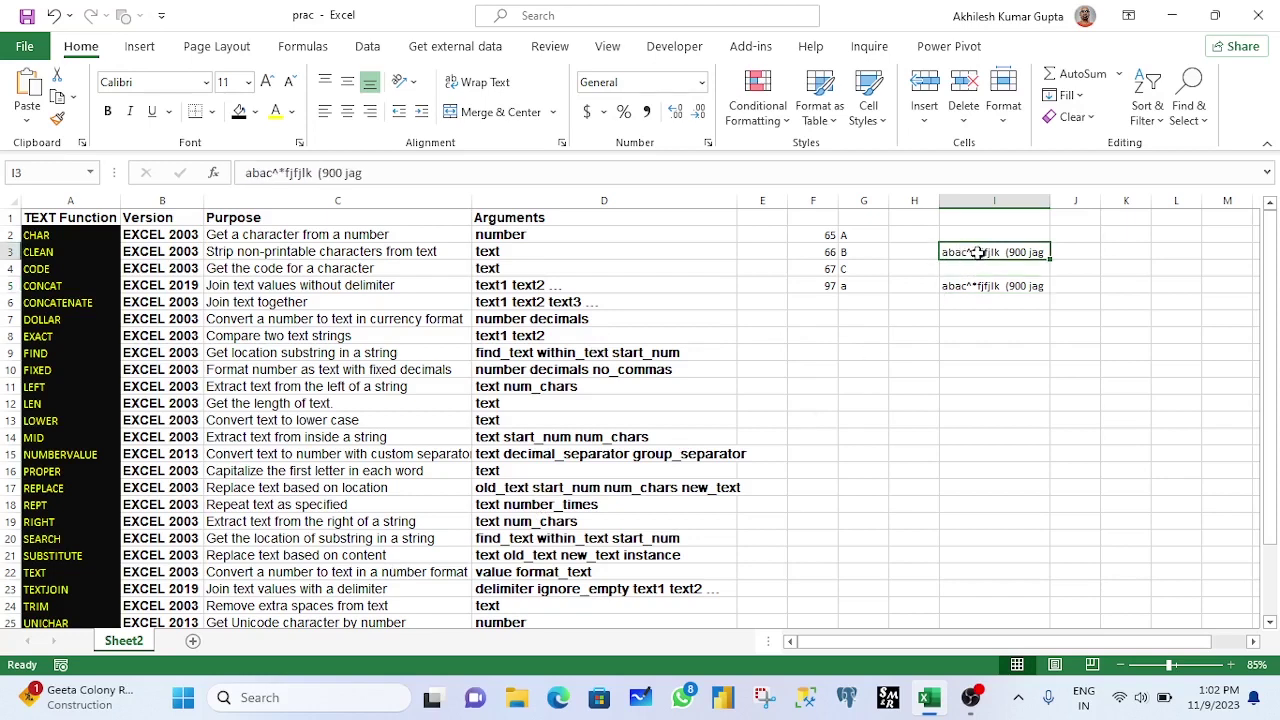
left_click(958, 288)
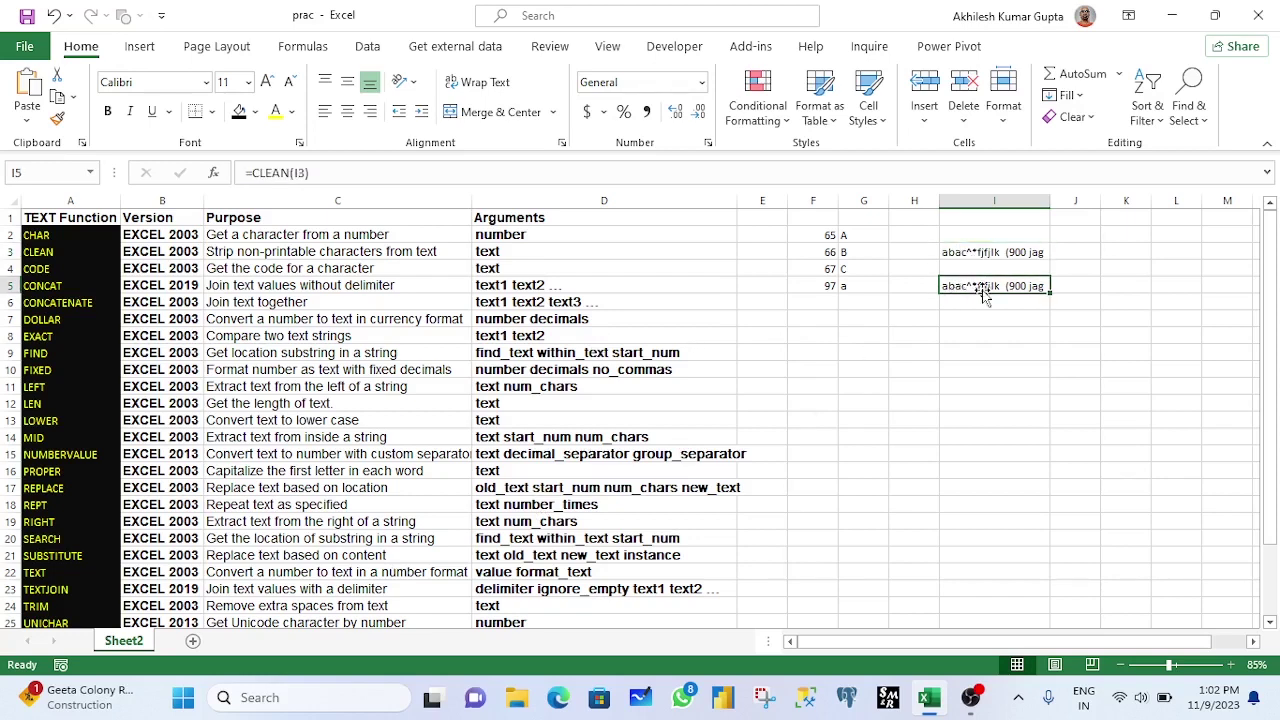
left_click(48, 252)
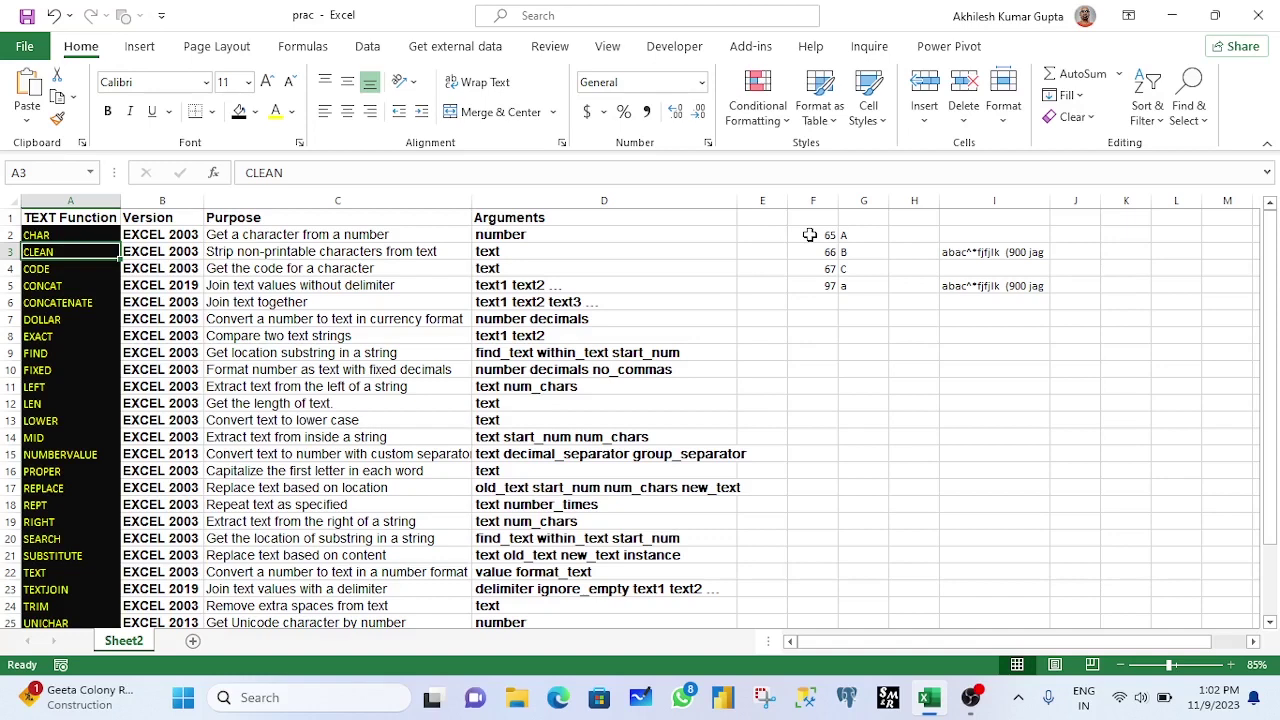
- Enter =CODE(G2) in cell H2 and fill the formula down to H5
left_click(36, 270)
left_click_drag(823, 237, 823, 286)
left_click_drag(857, 237, 859, 279)
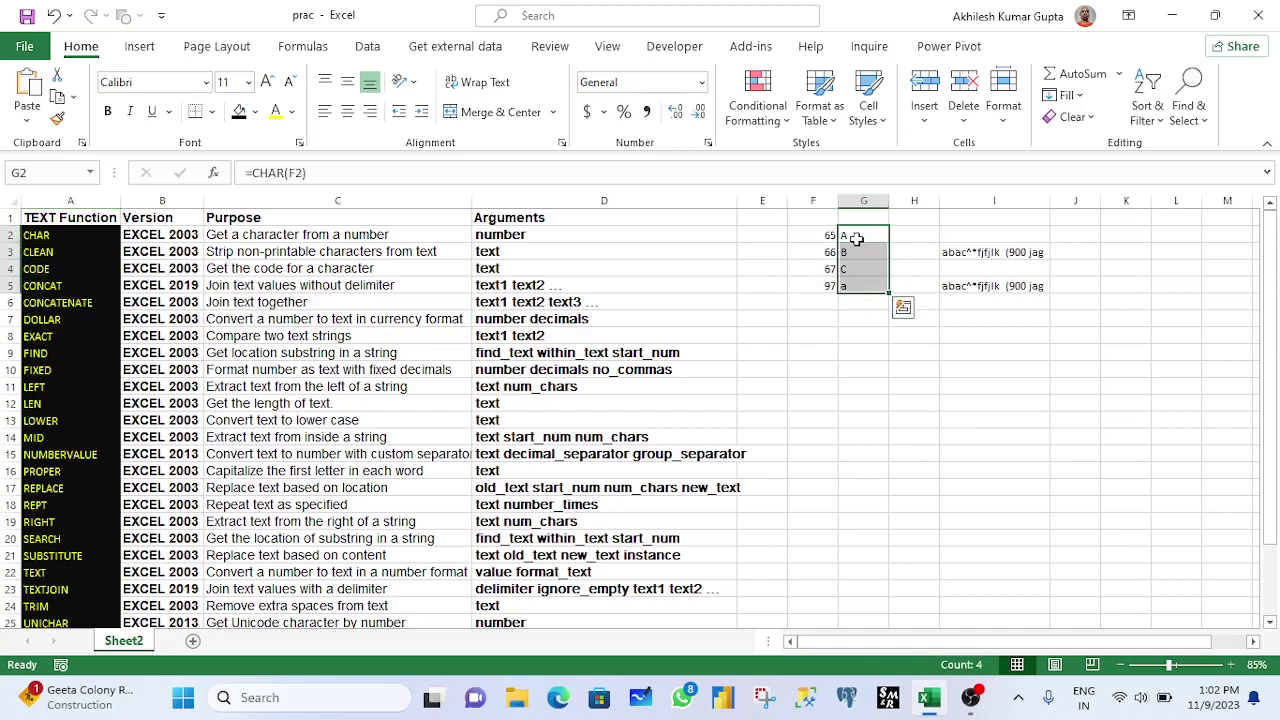
left_click(906, 236)
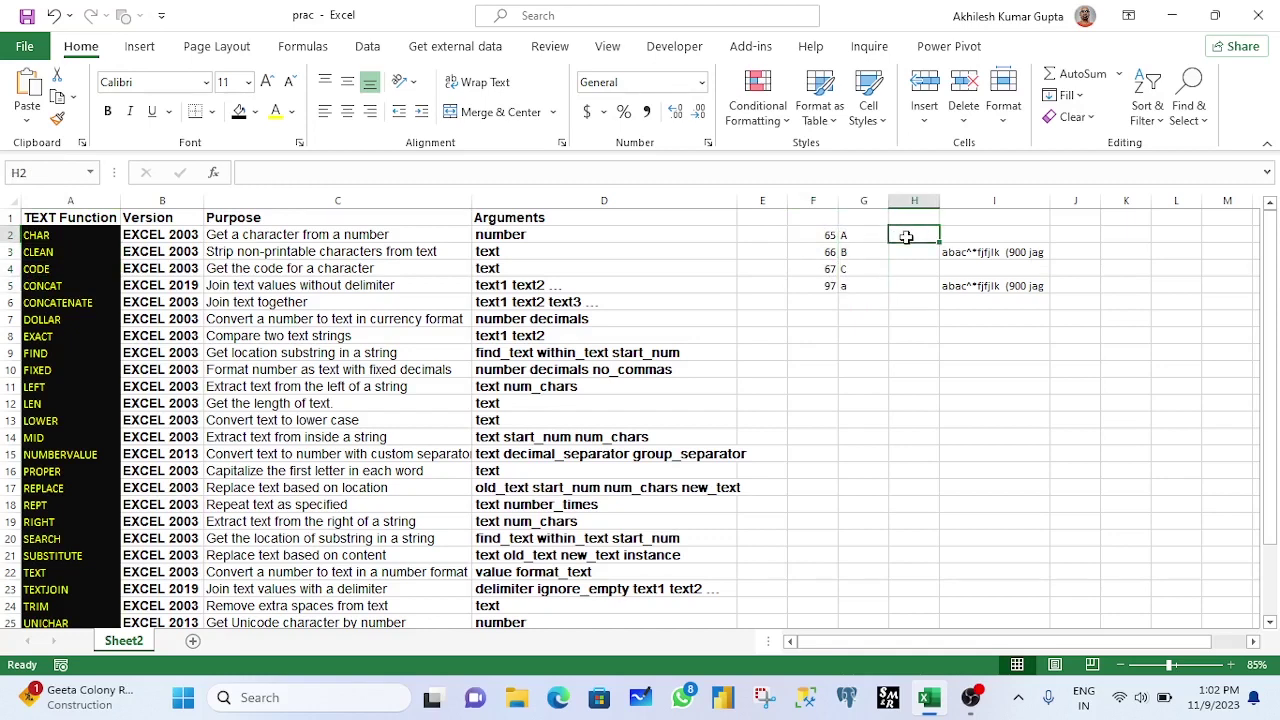
type("=cod")
key("Tab")
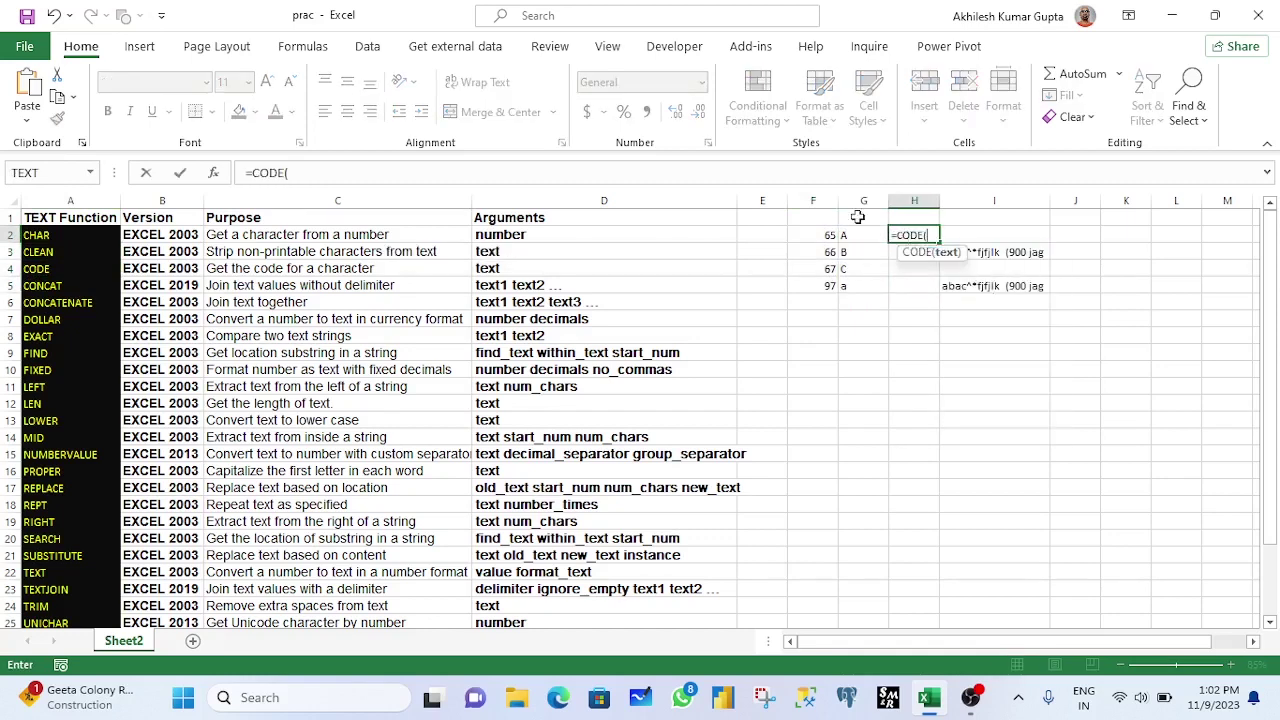
left_click(846, 235)
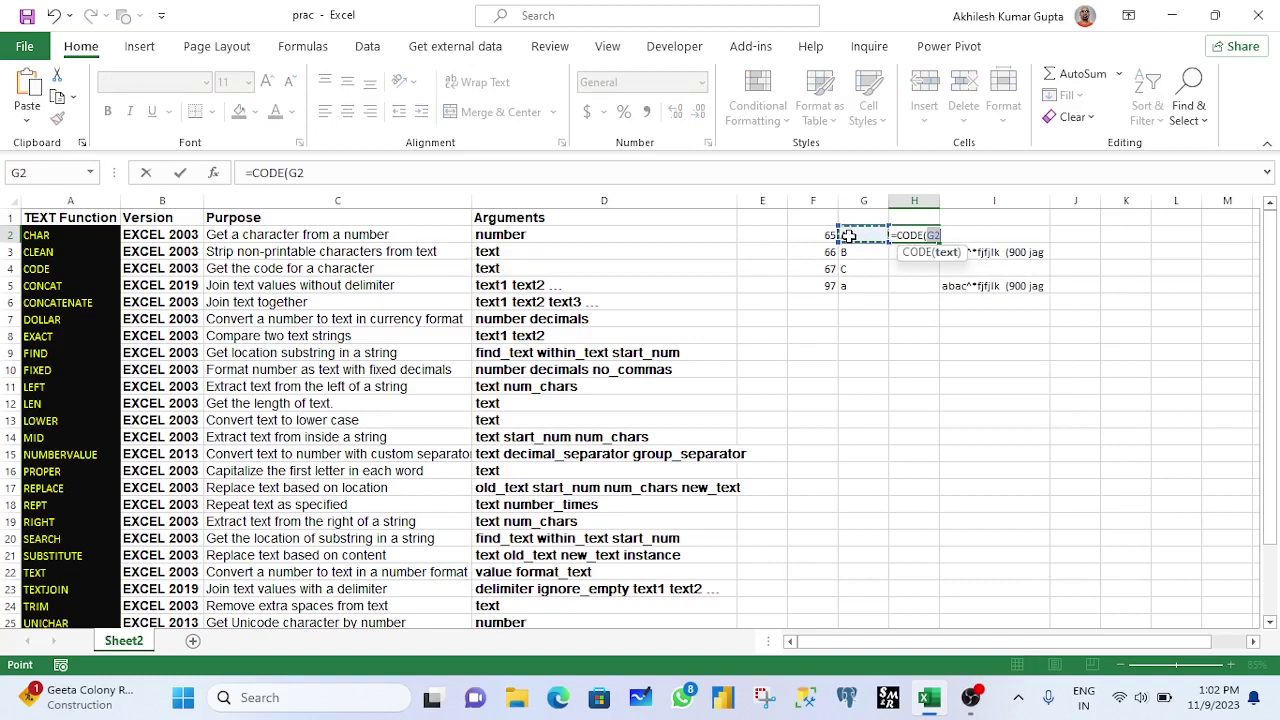
type(")")
key("ctrl+Return")
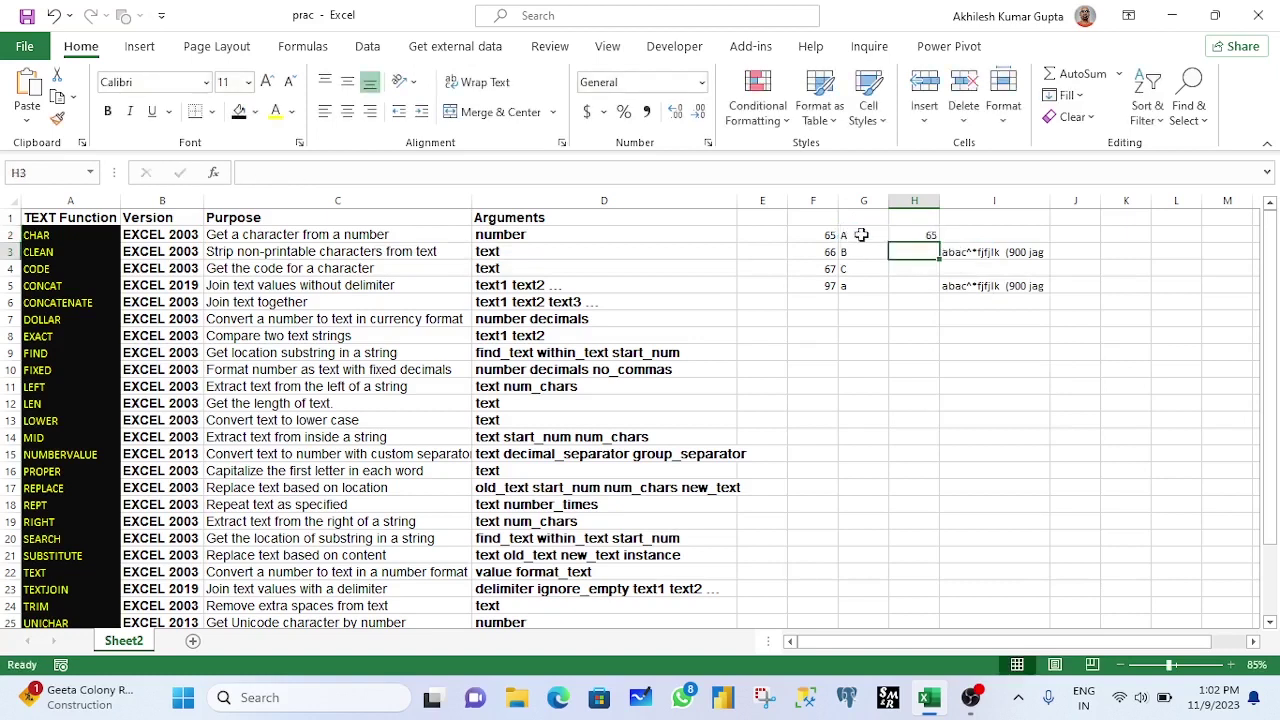
left_click_drag(931, 244, 931, 288)
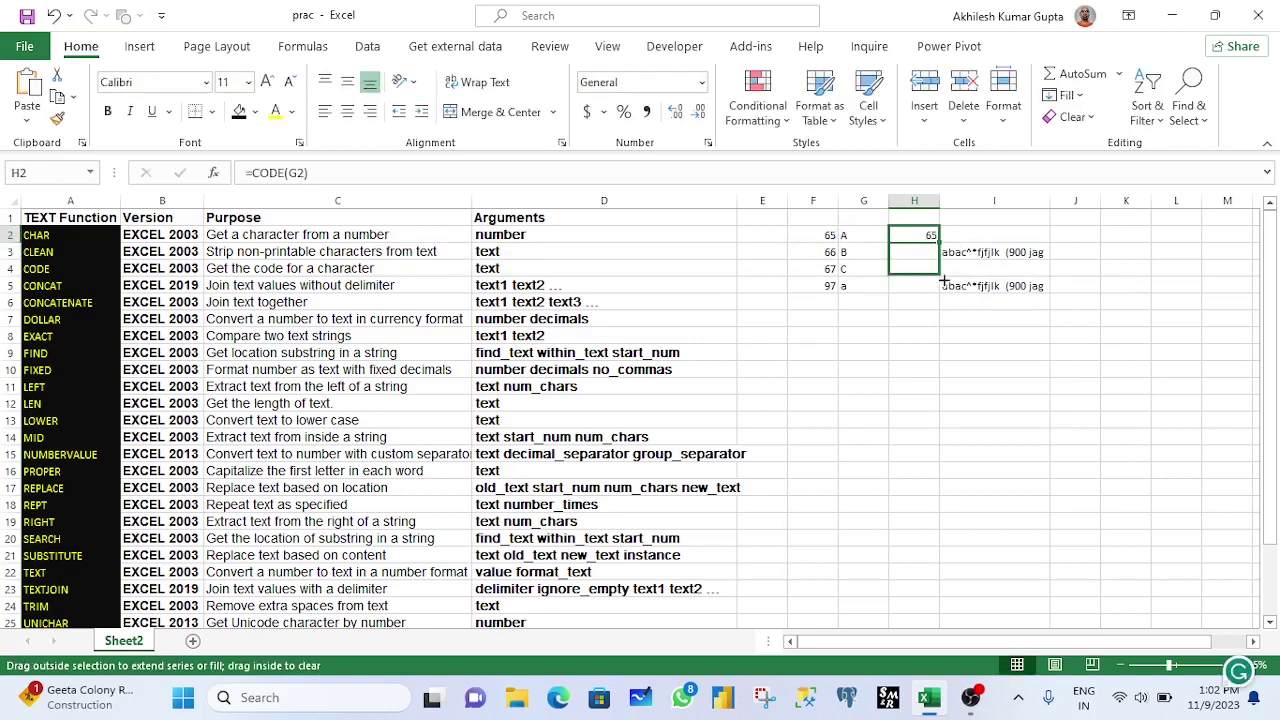
left_click(913, 369)
left_click(42, 288)
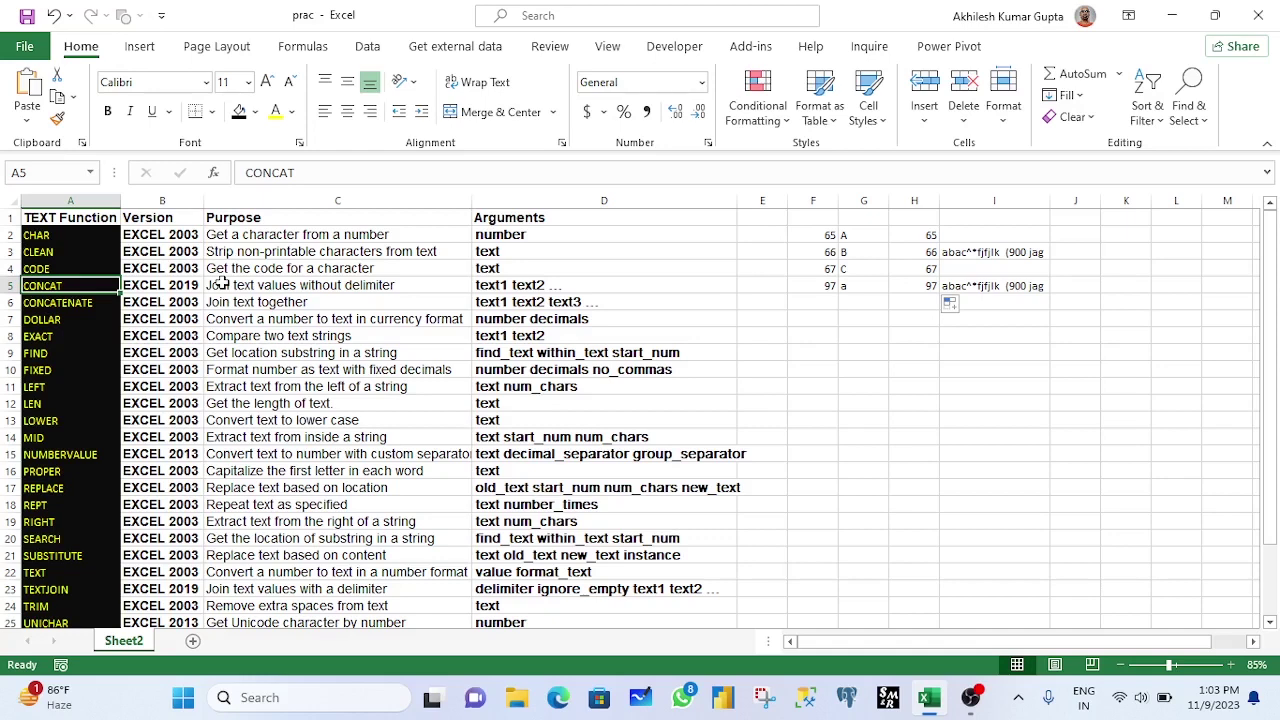
left_click(808, 341)
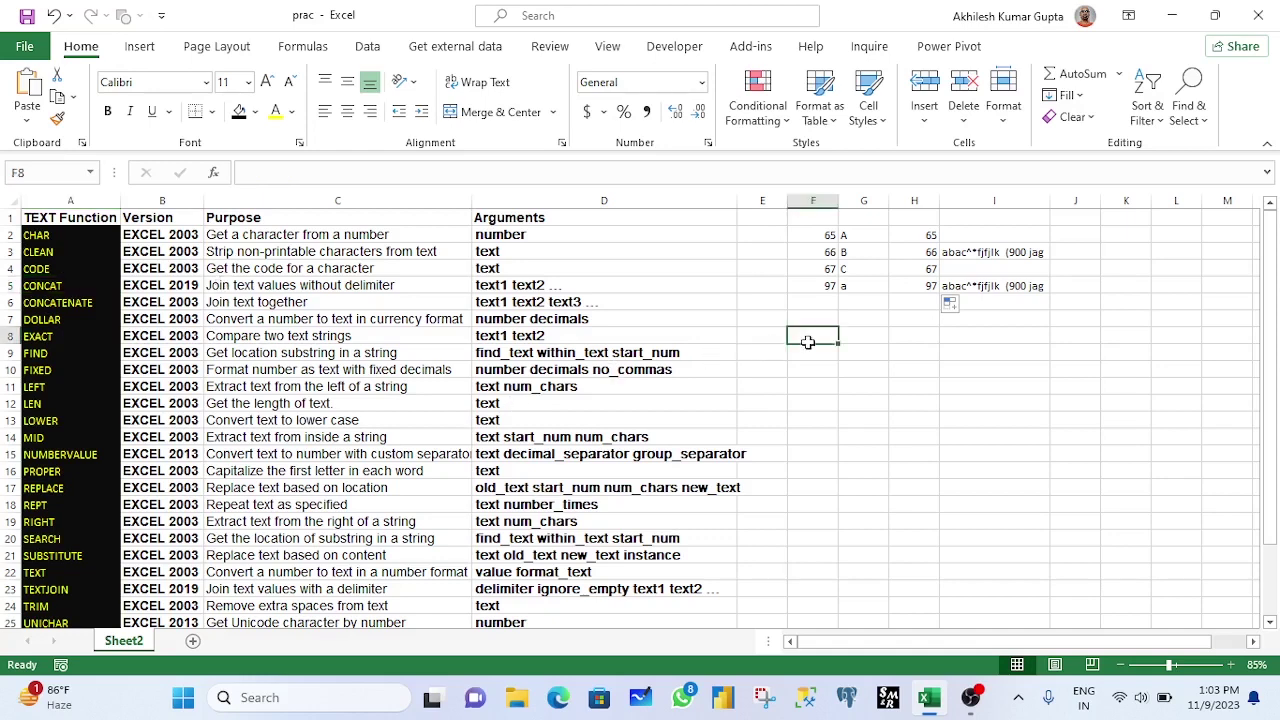
type("a")
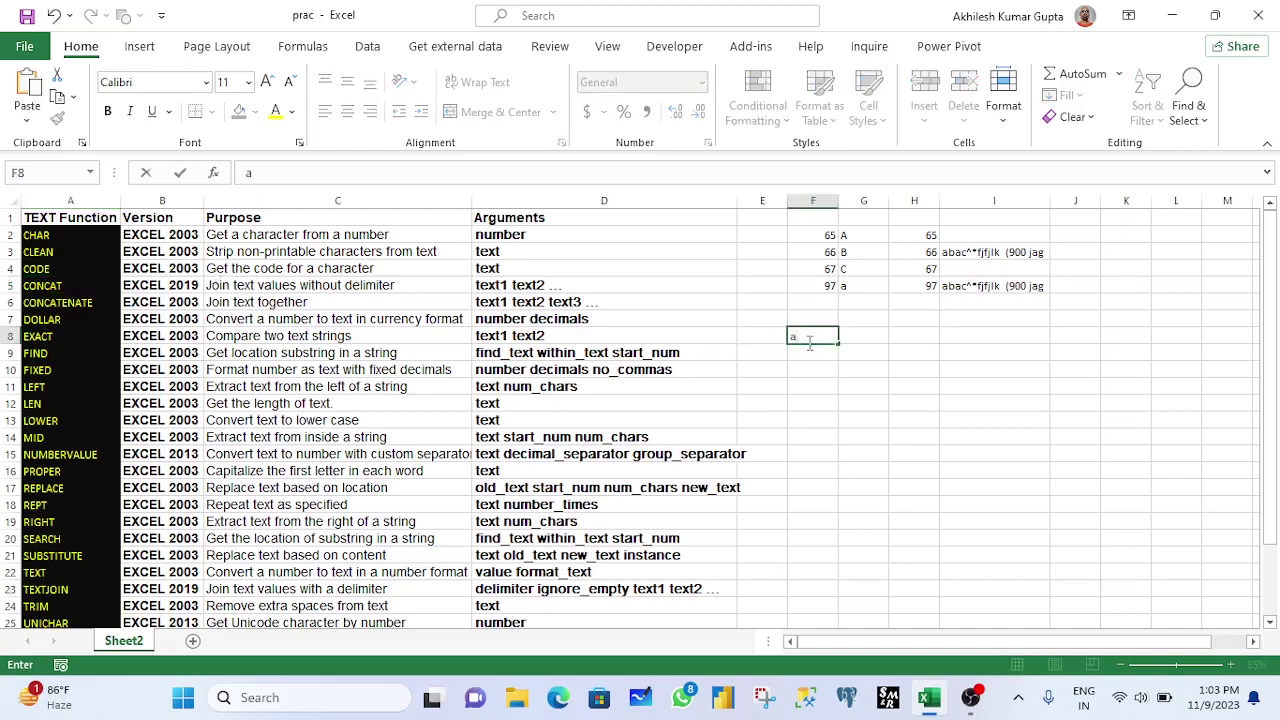
key("Escape")
- Join the characters of G2 through G5 by entering =CONCAT(G2,G3,G4,G5) in cell G7
left_click_drag(851, 237, 857, 296)
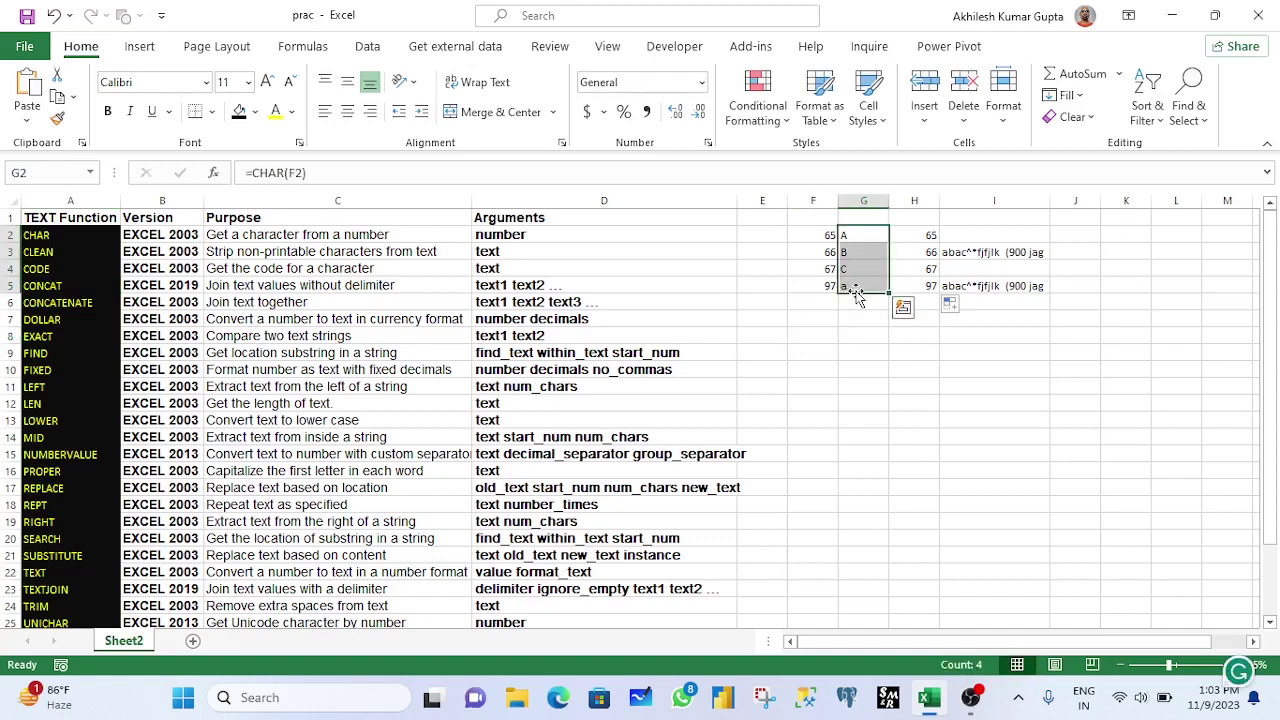
left_click(864, 319)
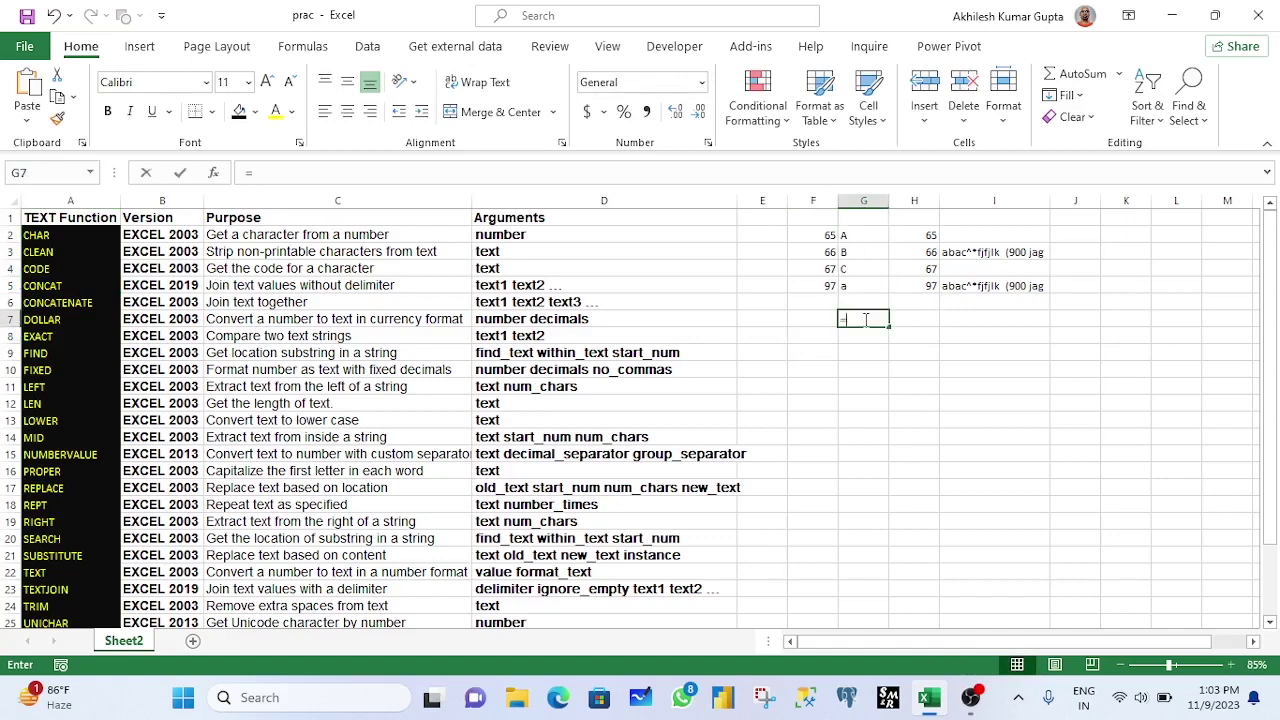
type("=con")
key("Tab")
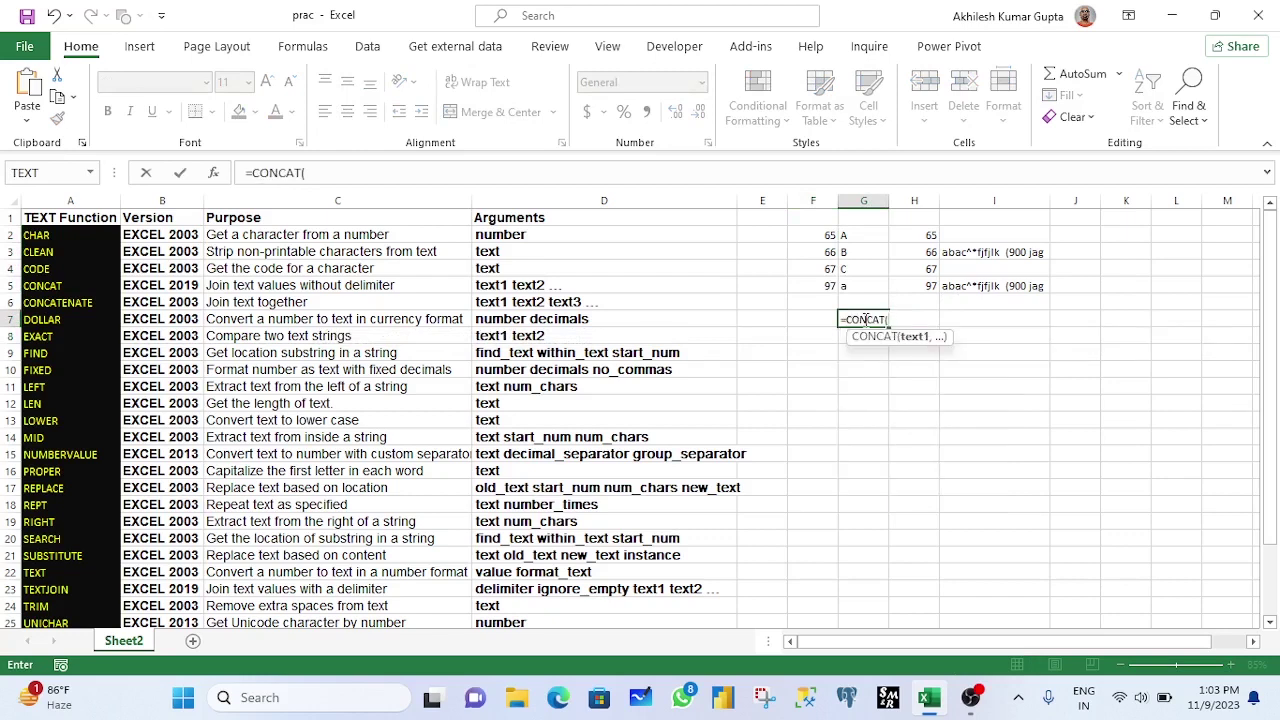
left_click(846, 238)
type(",")
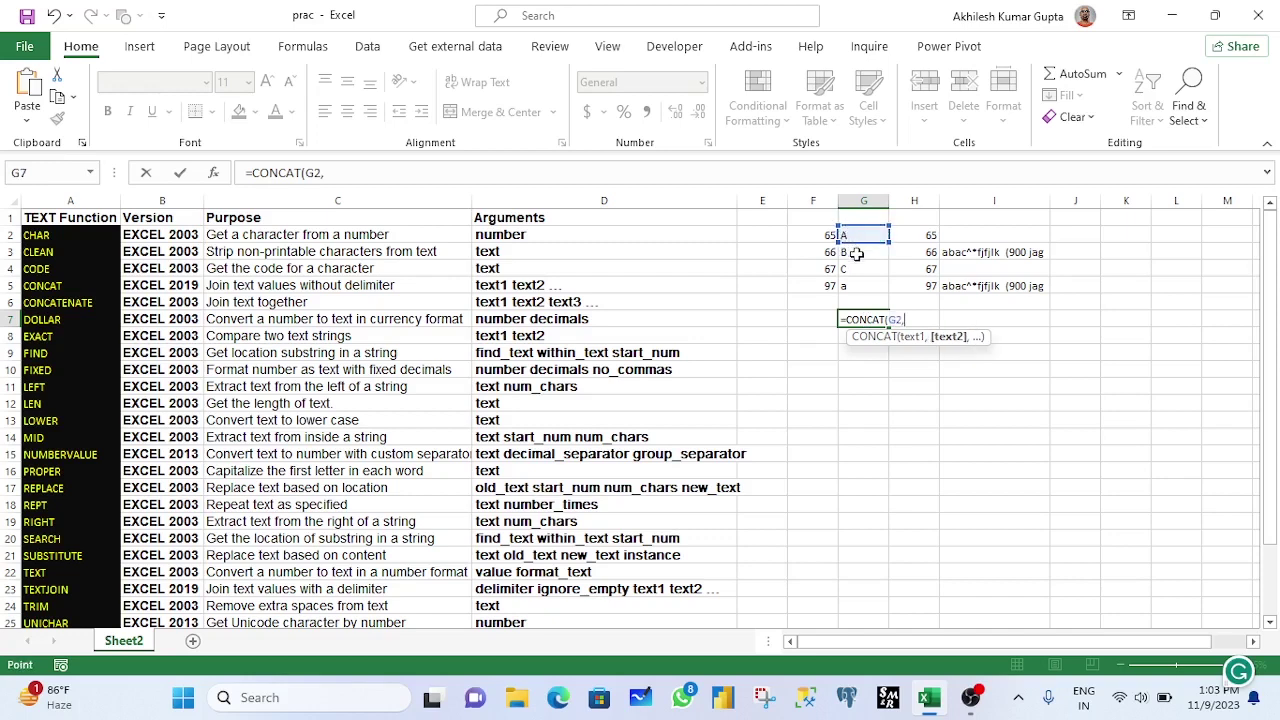
left_click(856, 253)
type(",")
left_click(860, 269)
type(",")
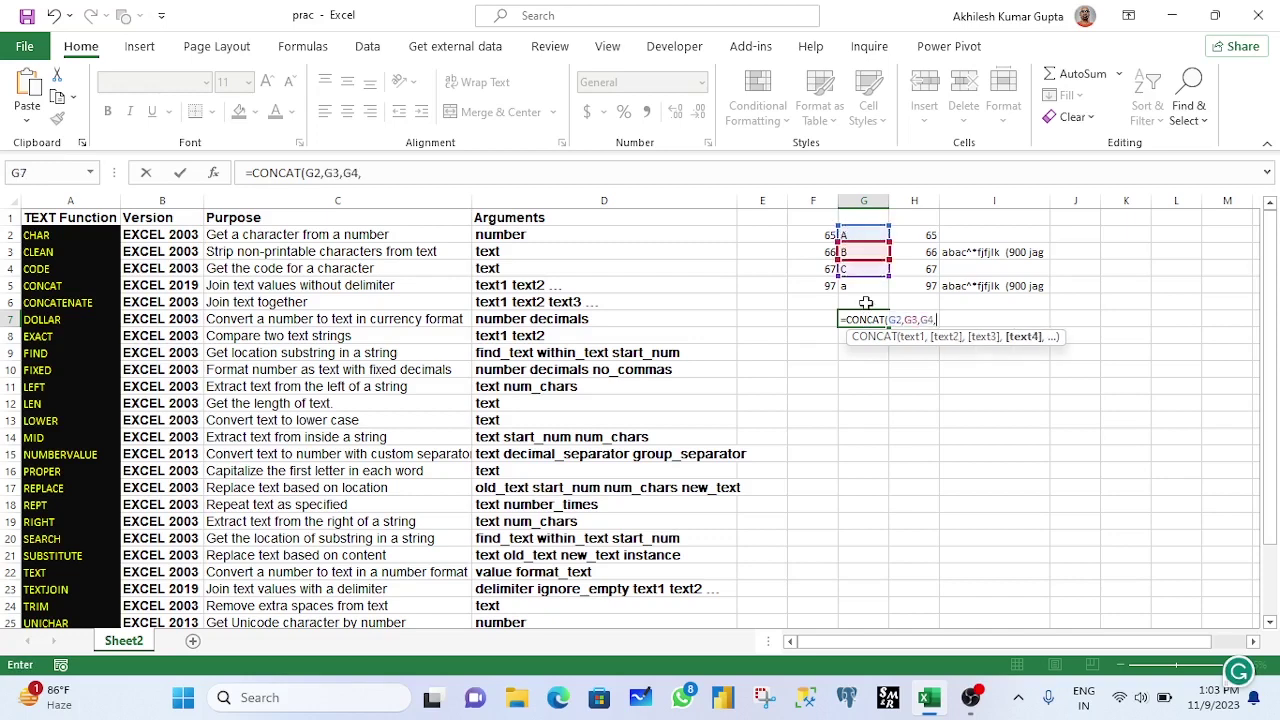
left_click(858, 287)
type(")")
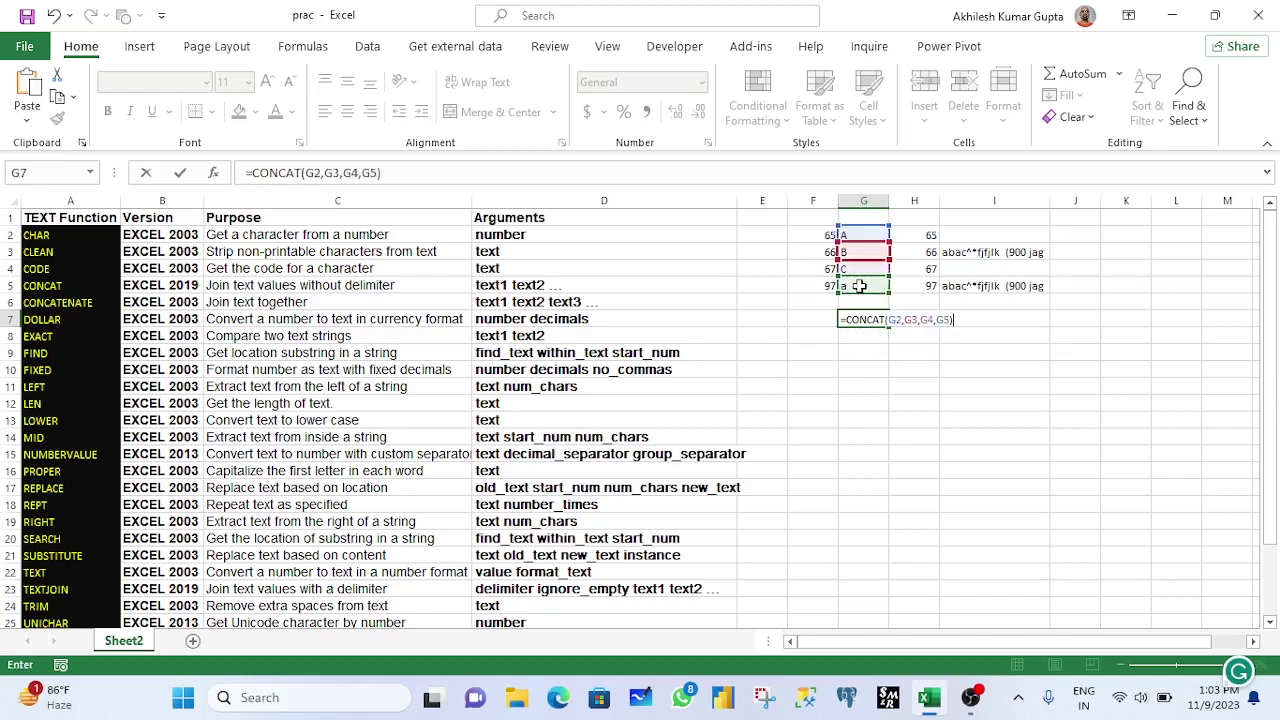
key("Return")
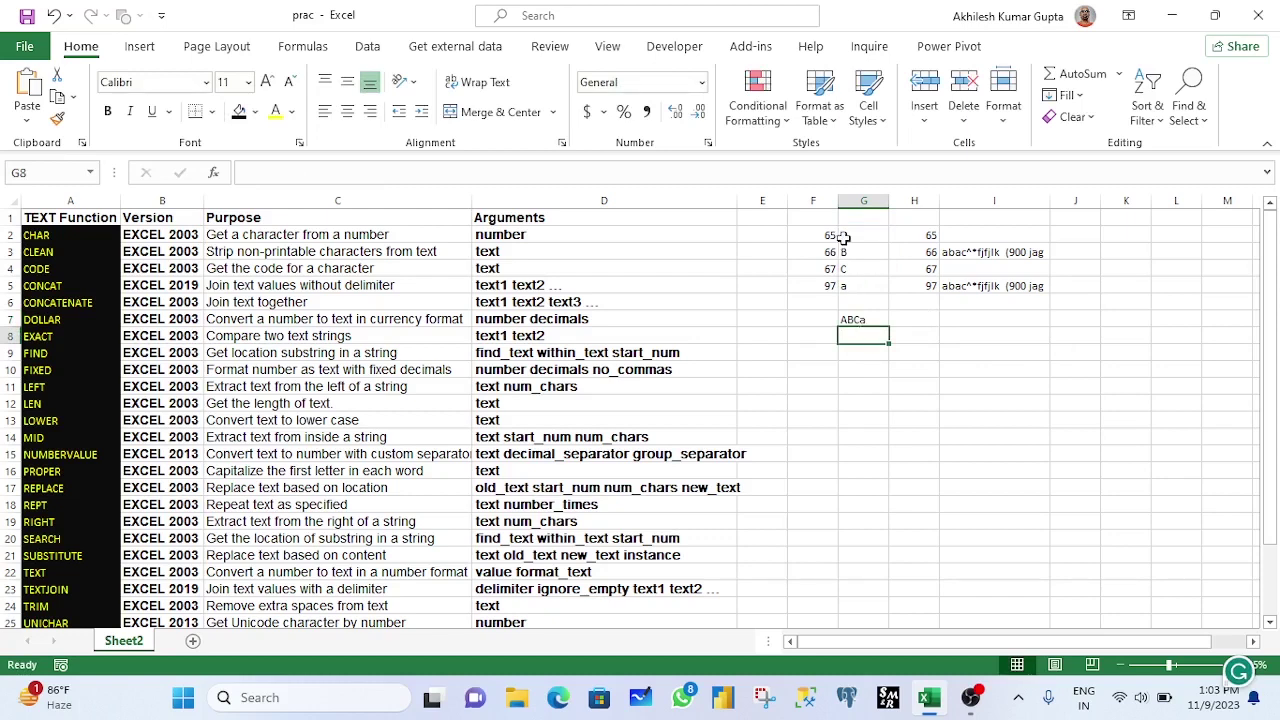
- Compare the CONCAT result in G7 with its source cells G2:G5, and review the listed purposes of CONCAT and CONCATENATE
left_click_drag(845, 238, 848, 288)
left_click(858, 316)
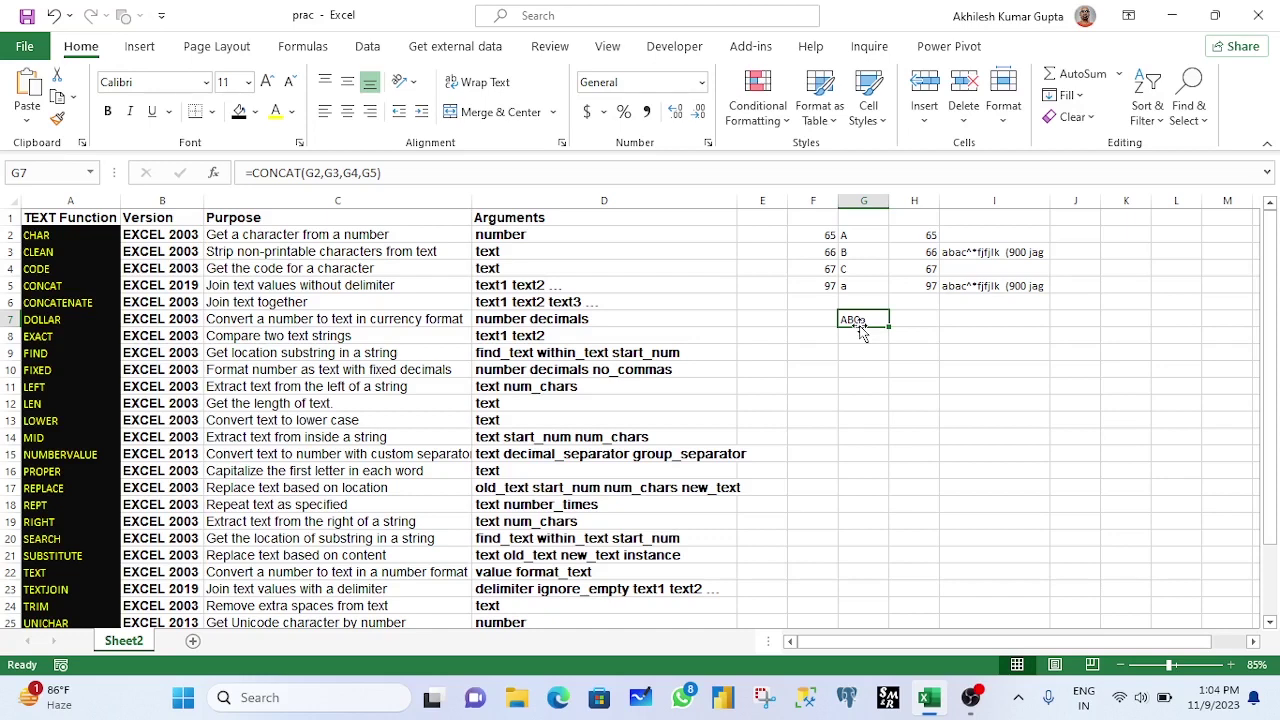
left_click(45, 290)
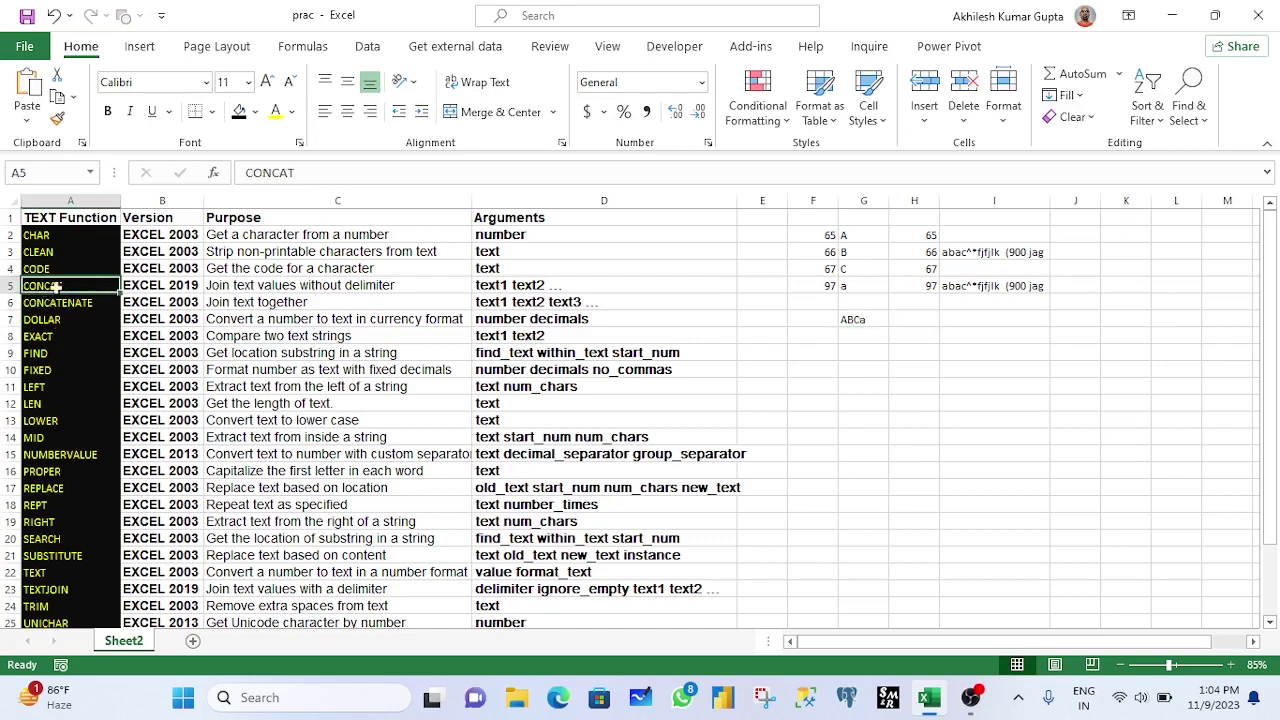
left_click(214, 286)
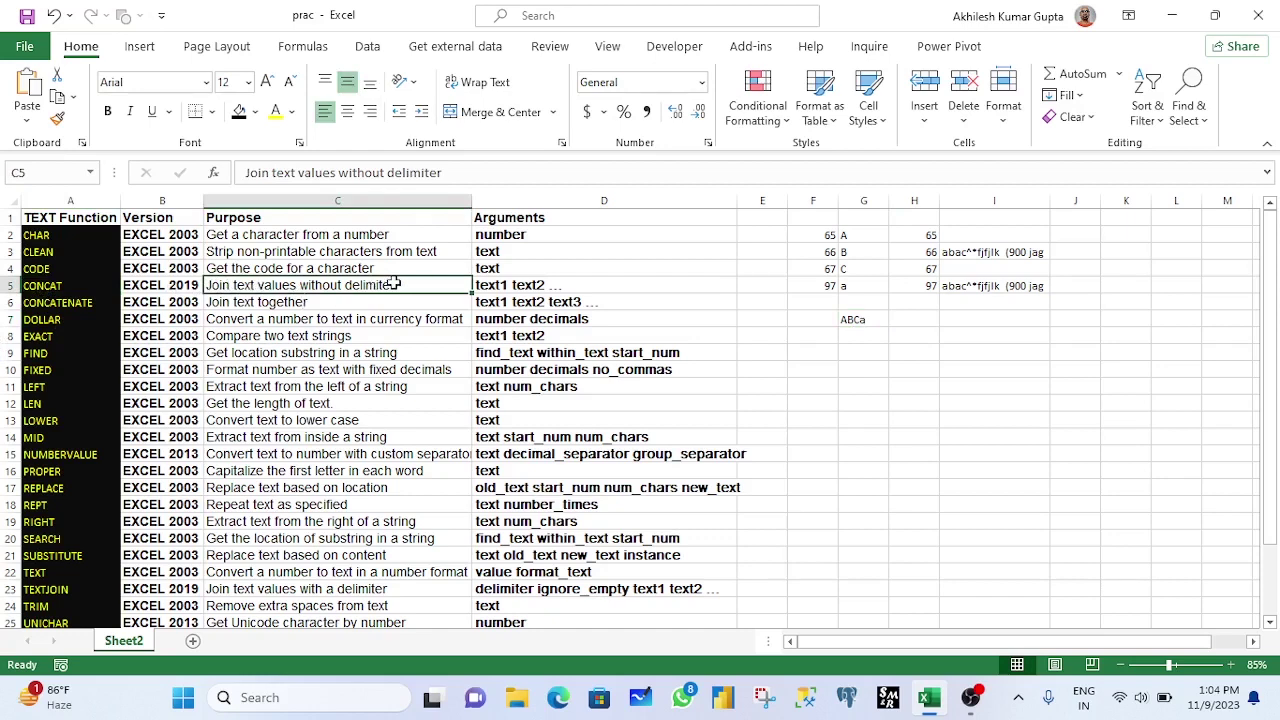
left_click(66, 303)
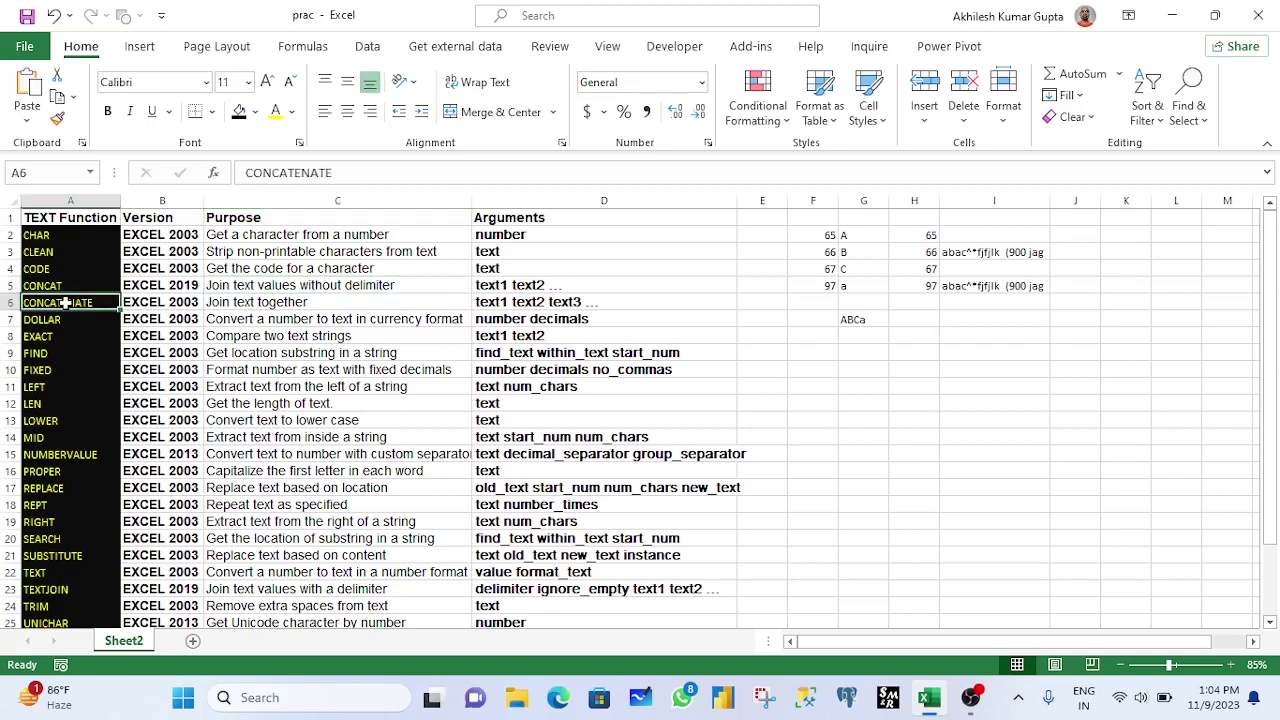
left_click(228, 301)
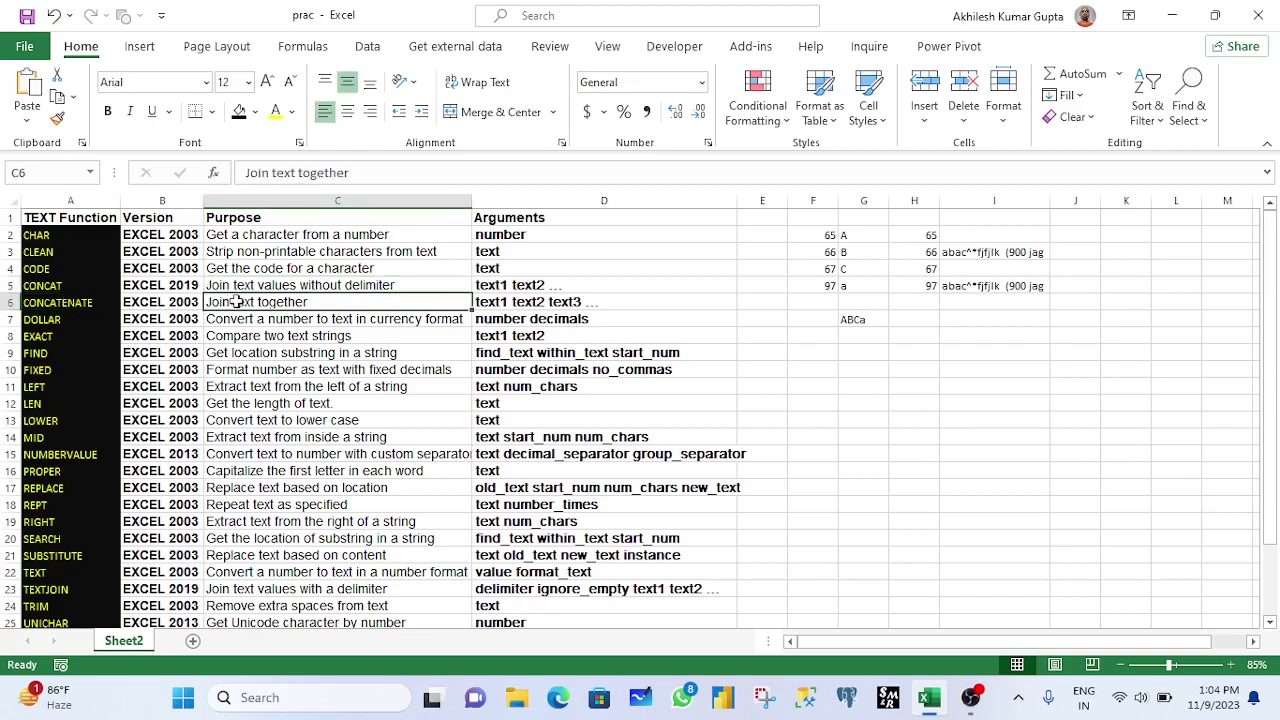
left_click(866, 324)
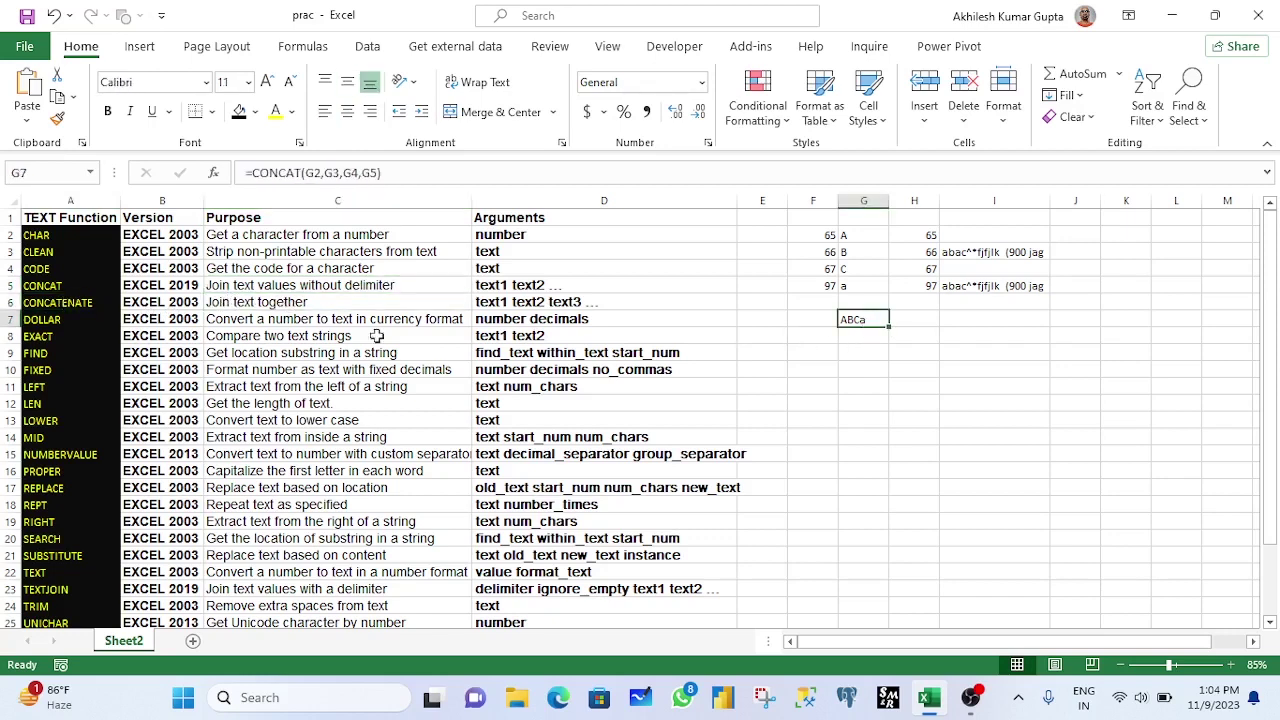
left_click(44, 286)
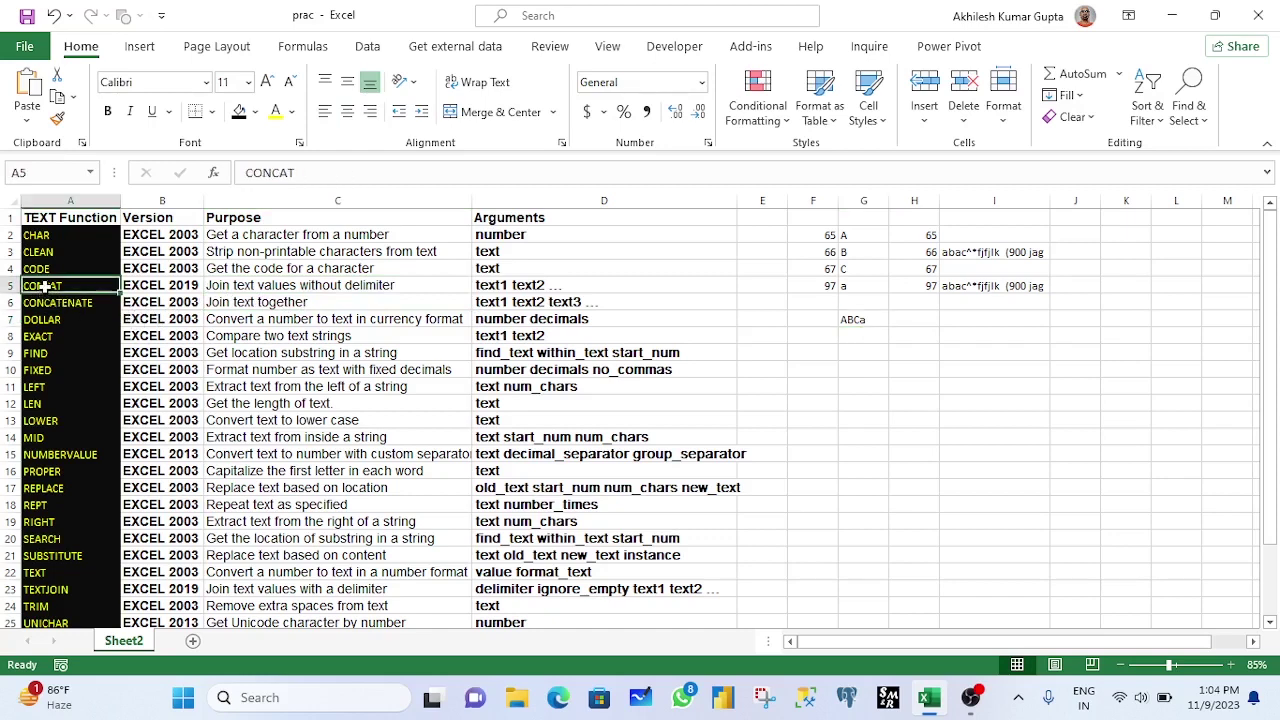
left_click_drag(44, 286, 45, 302)
left_click(62, 302)
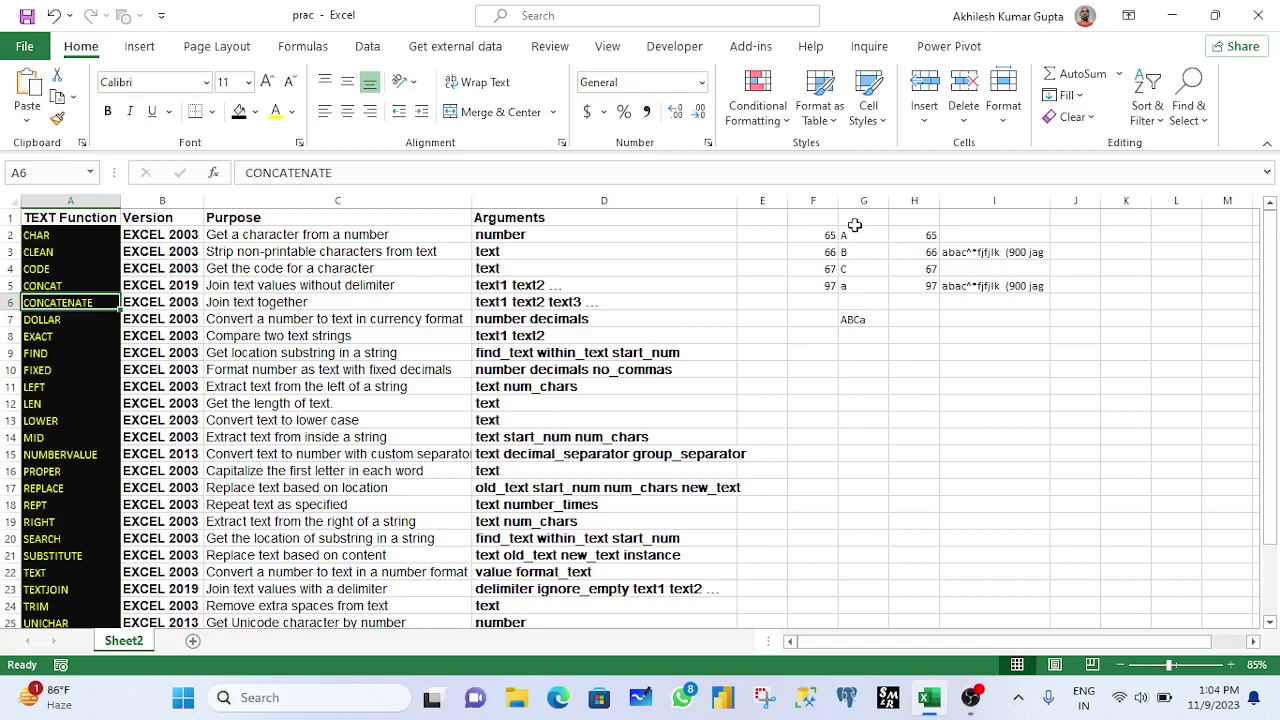
- Join G2 through G5 with spaces between them by entering =CONCATENATE(G2," ",G3," ",G4," ",G5) in cell G8
left_click_drag(855, 232, 857, 284)
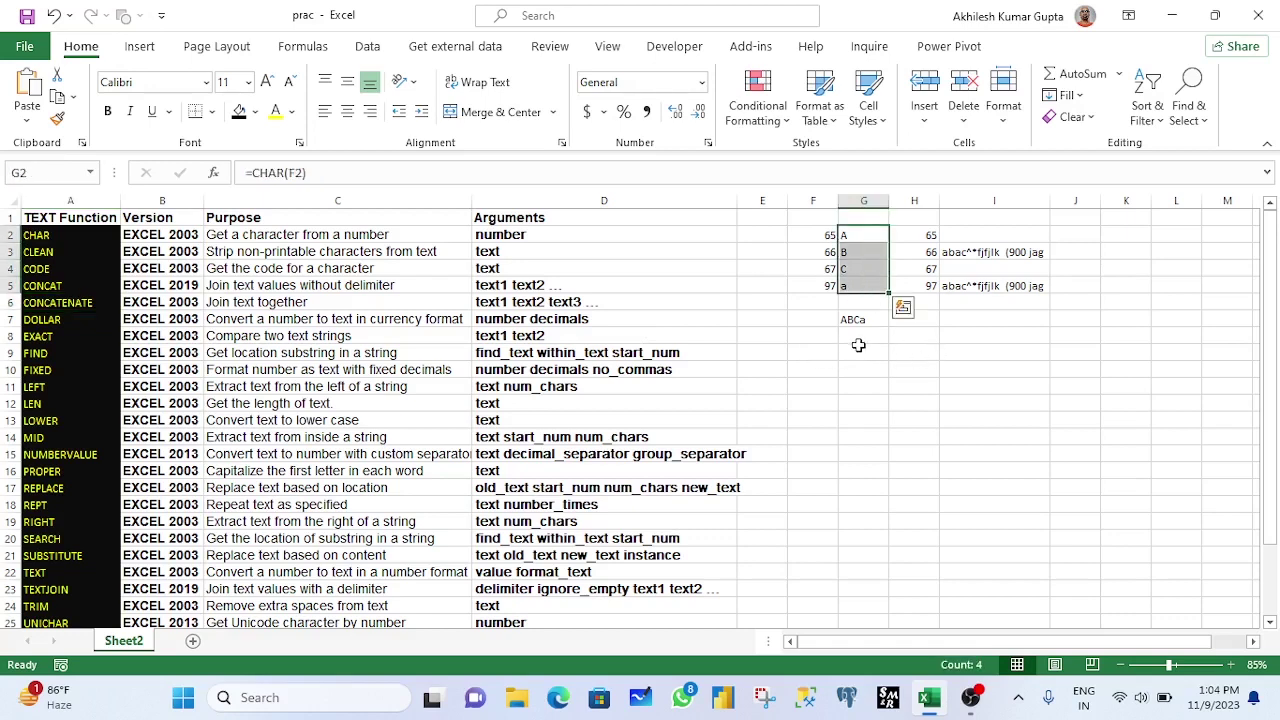
left_click(851, 320)
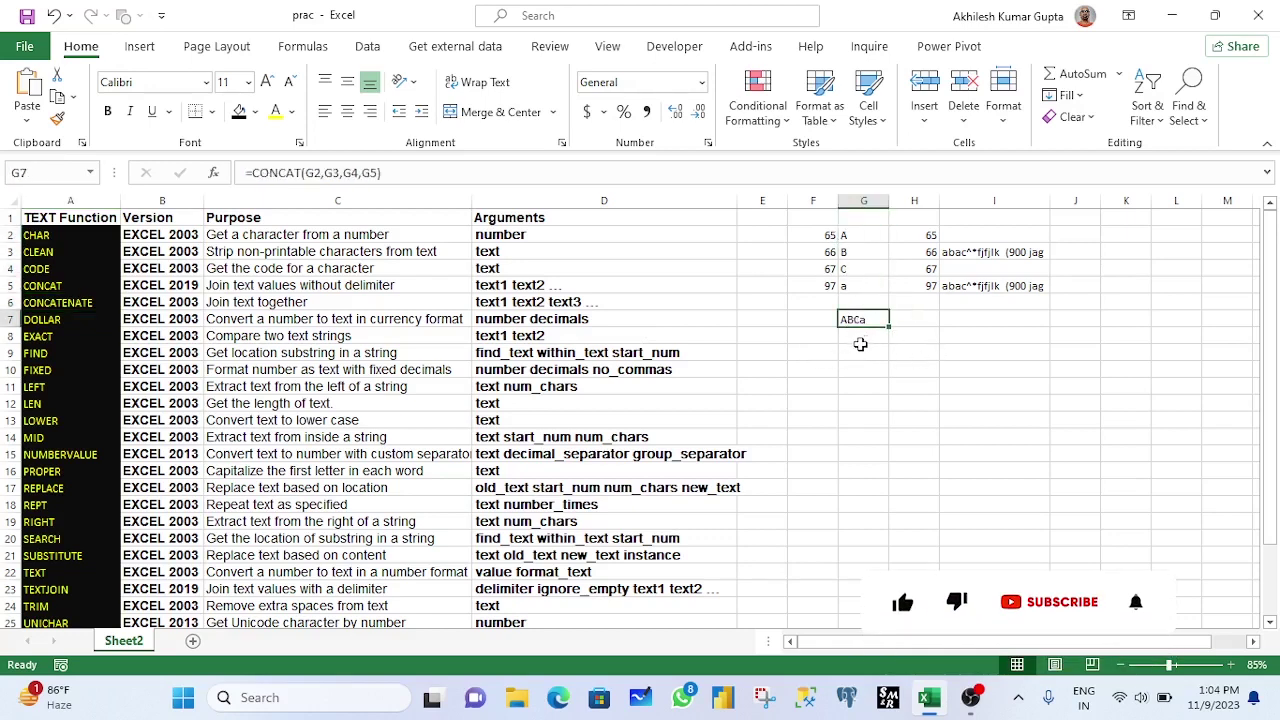
left_click(853, 340)
type("=")
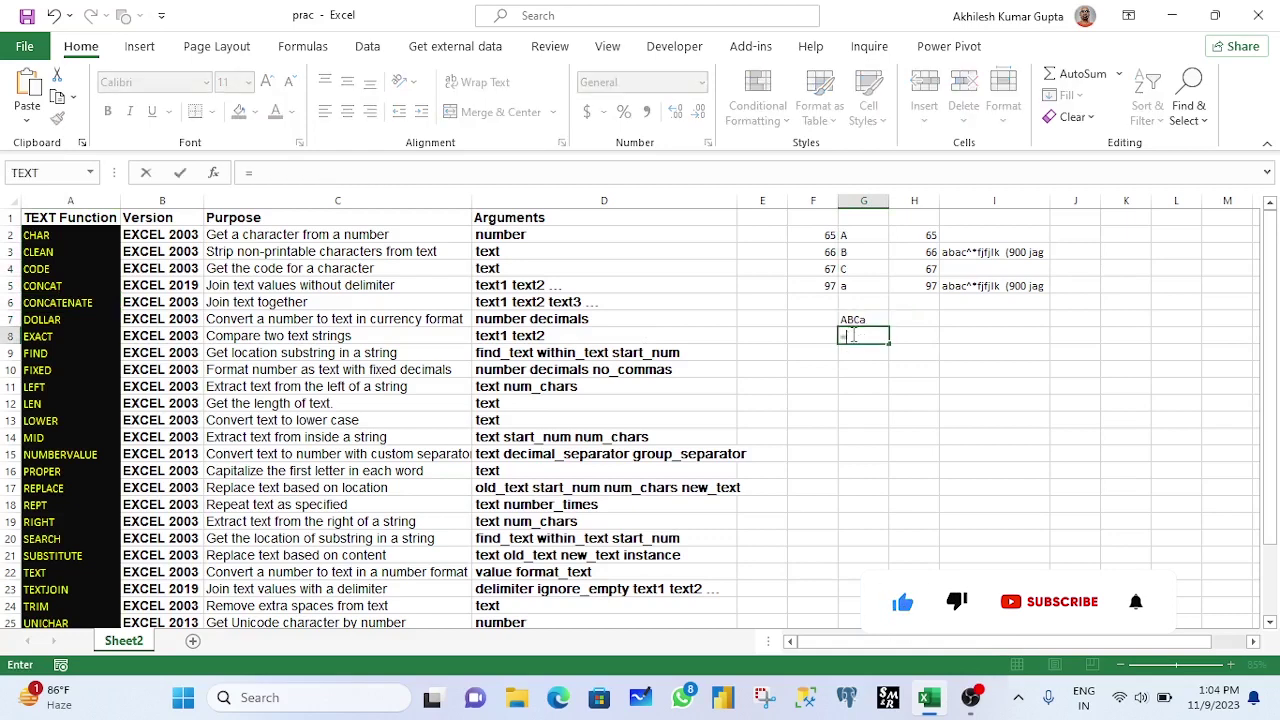
type("concat")
key("Down")
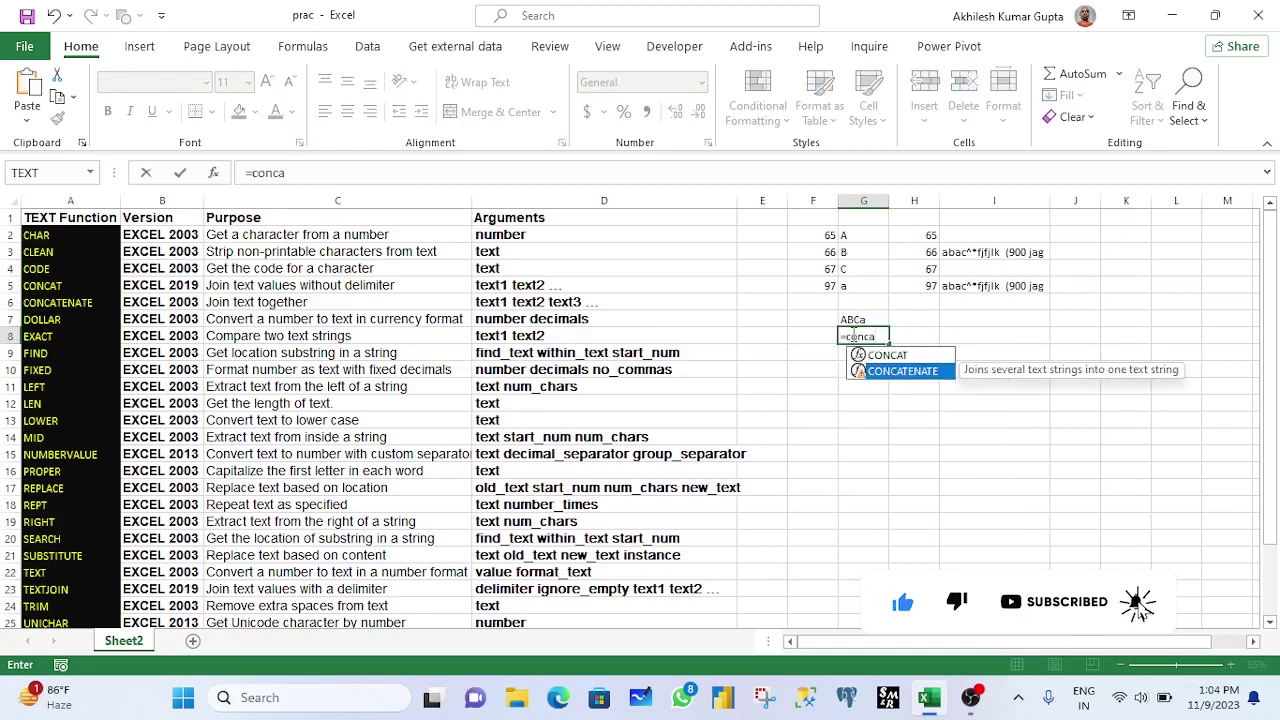
key("Tab")
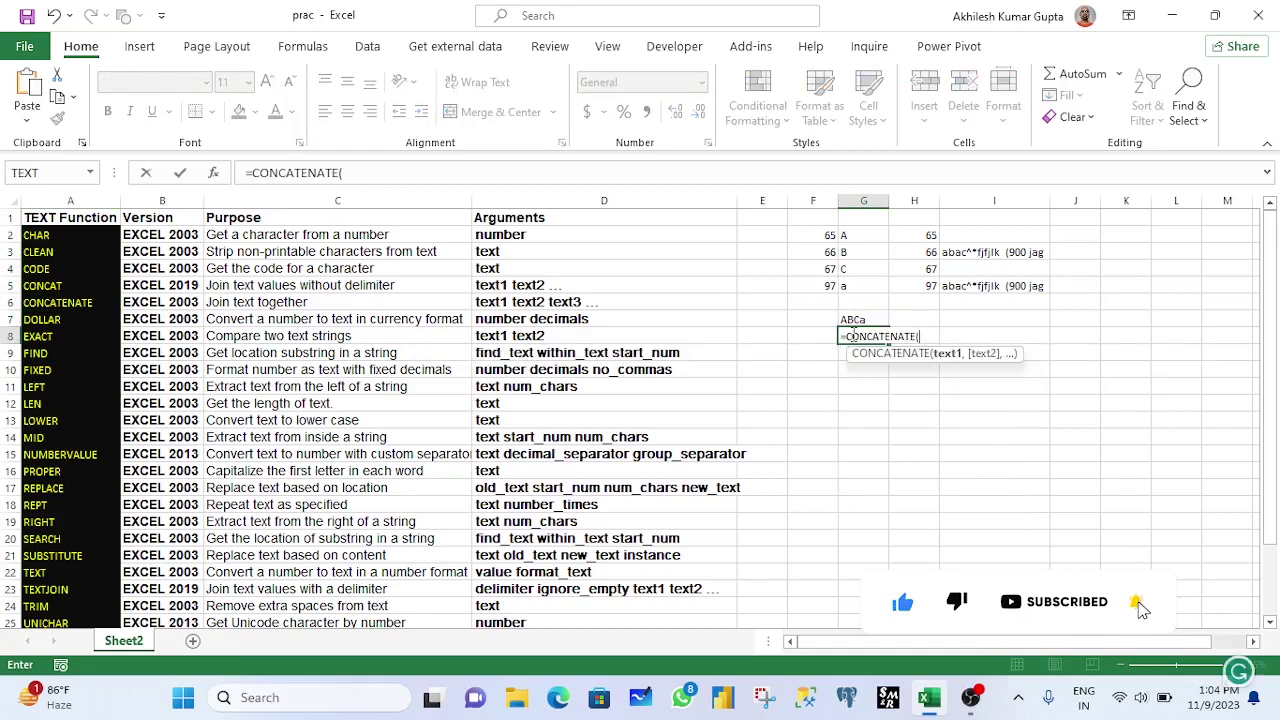
left_click(850, 234)
type(",\"")
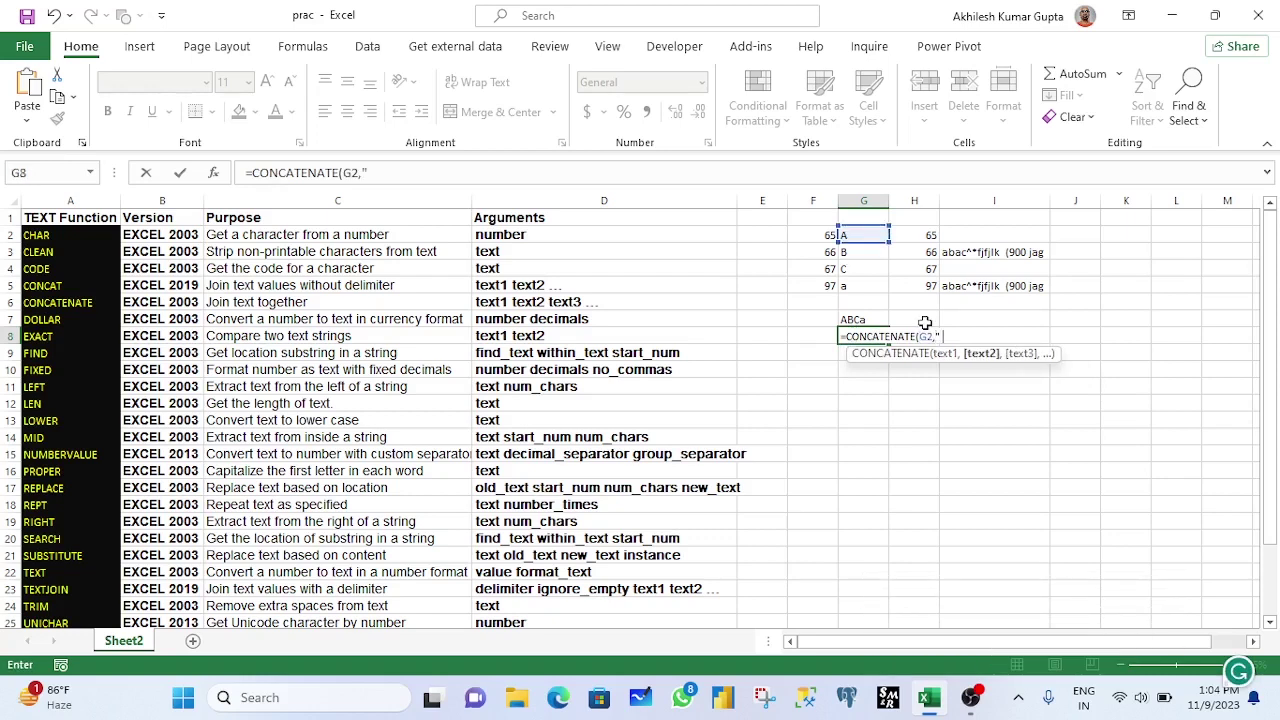
type(" \",")
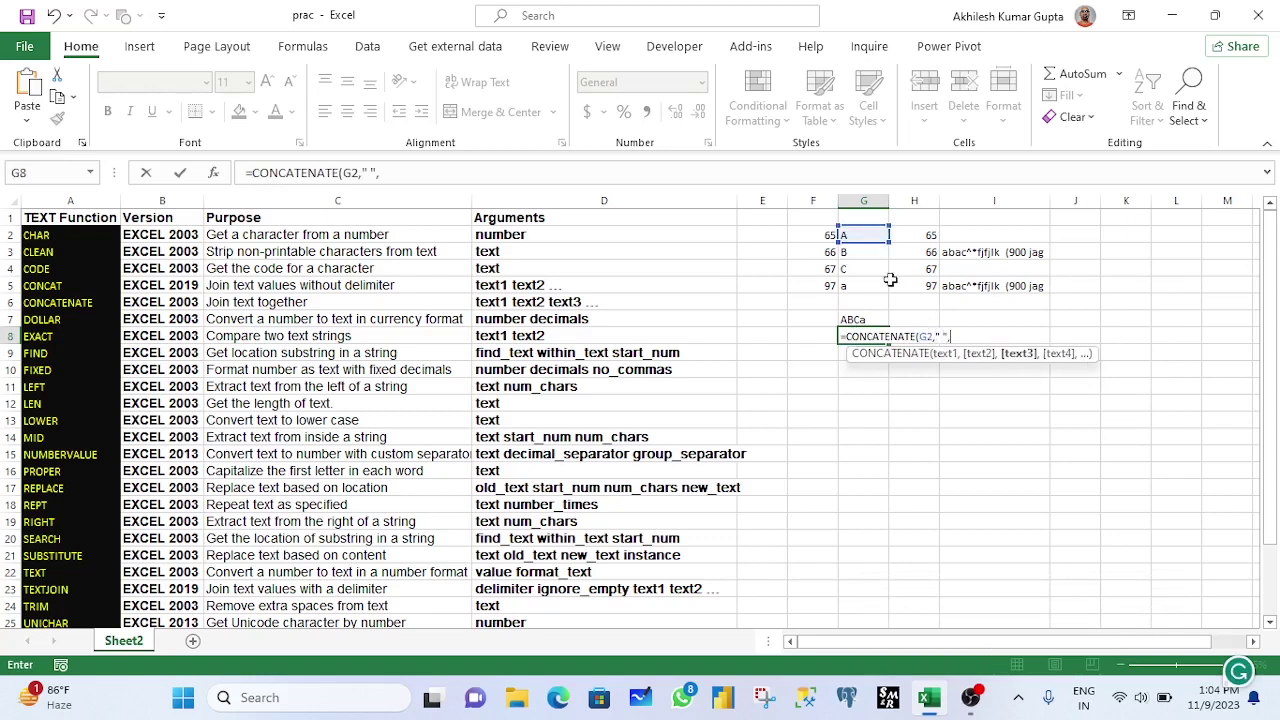
left_click(865, 251)
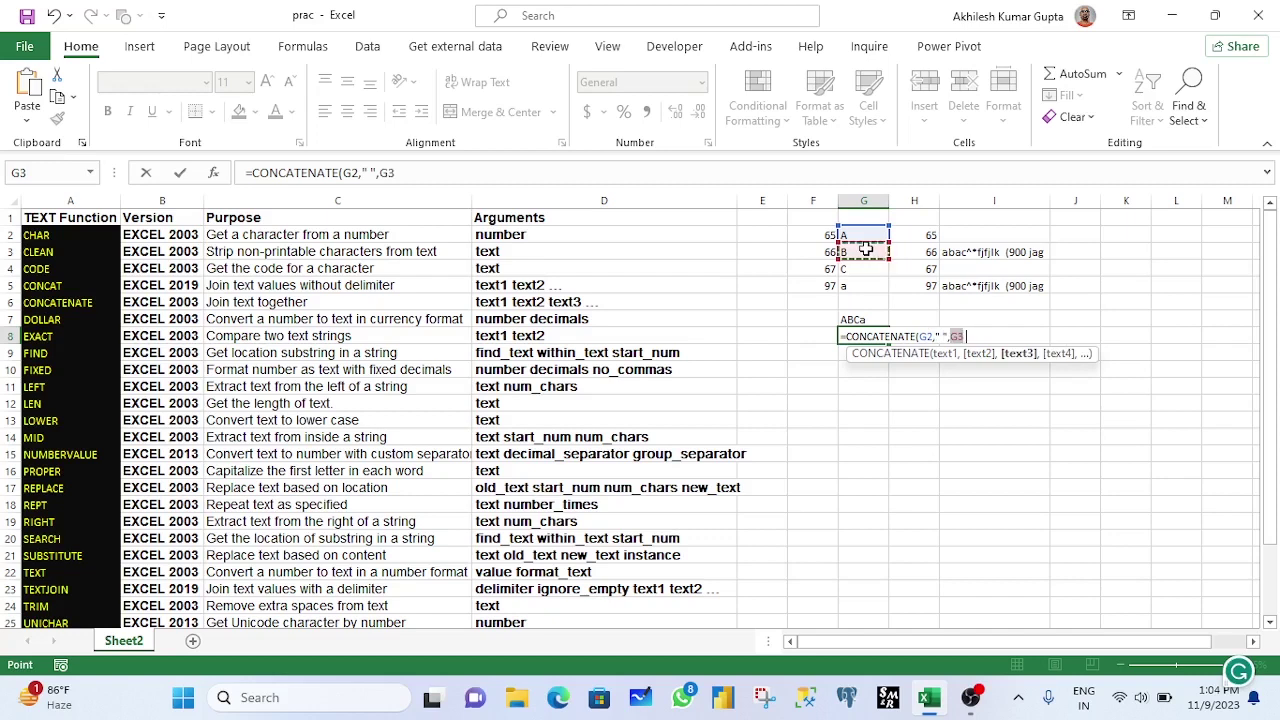
type(",\" \"")
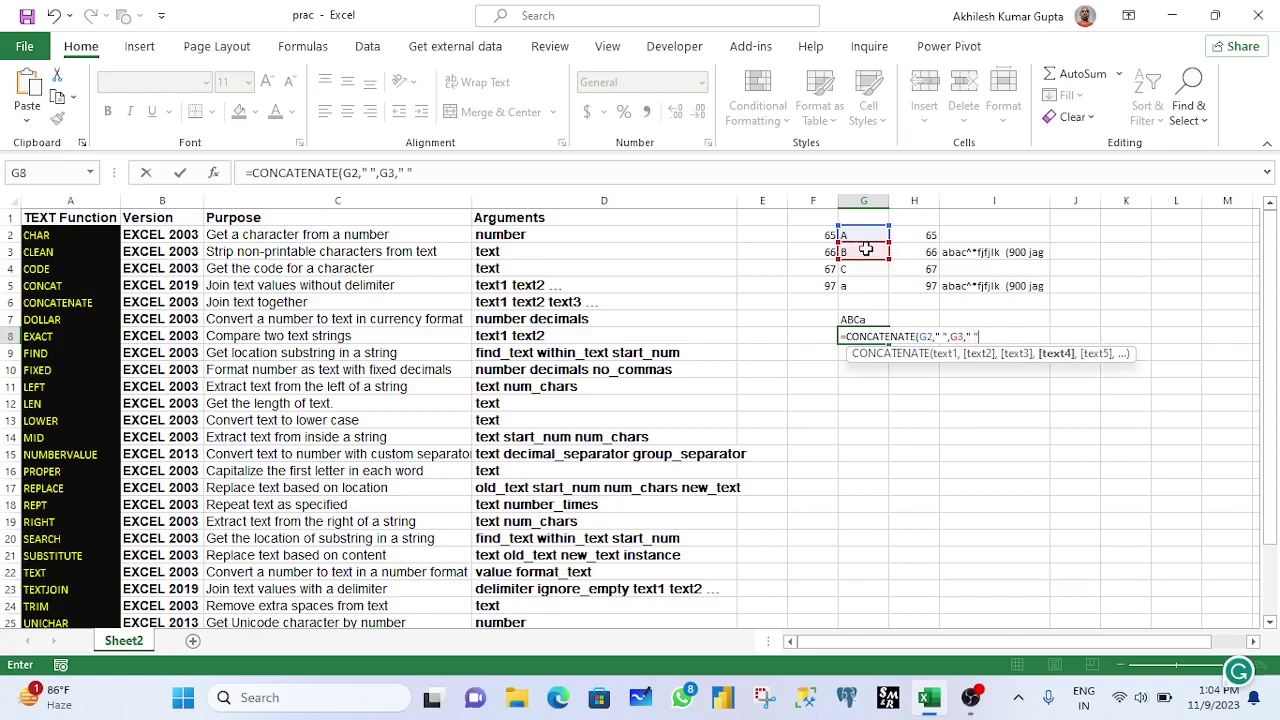
type(",")
left_click(863, 269)
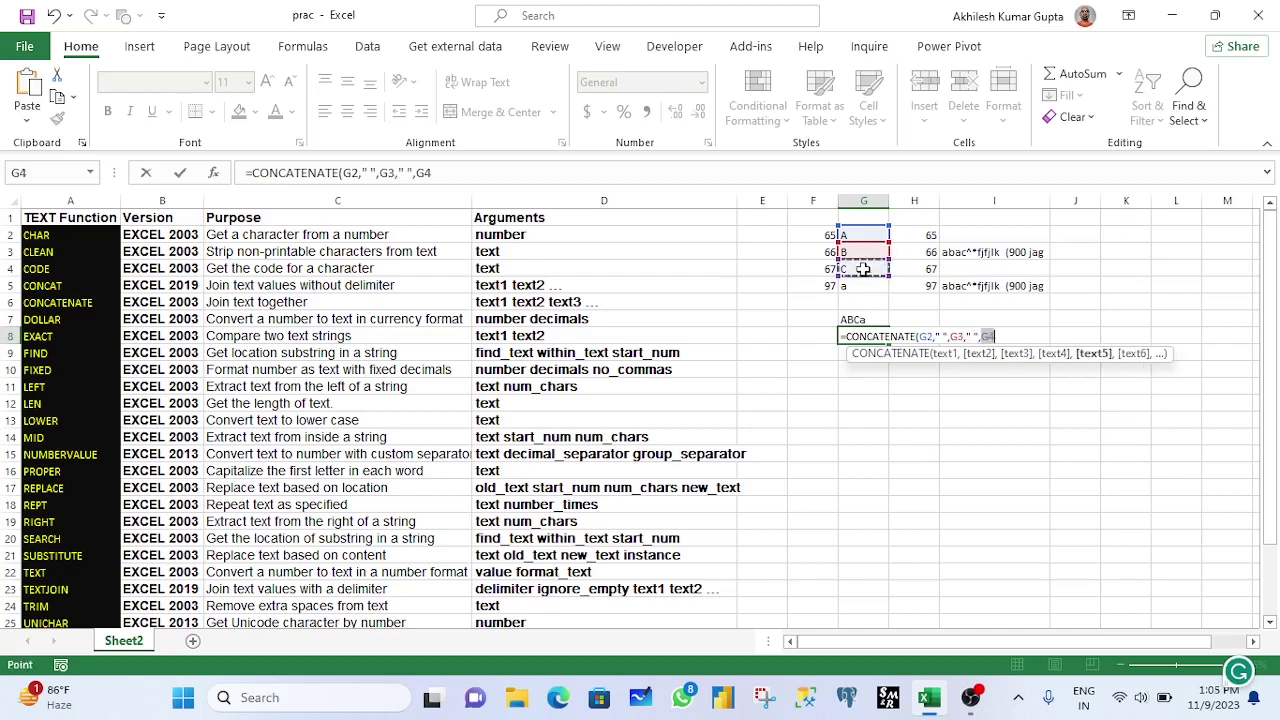
type(",")
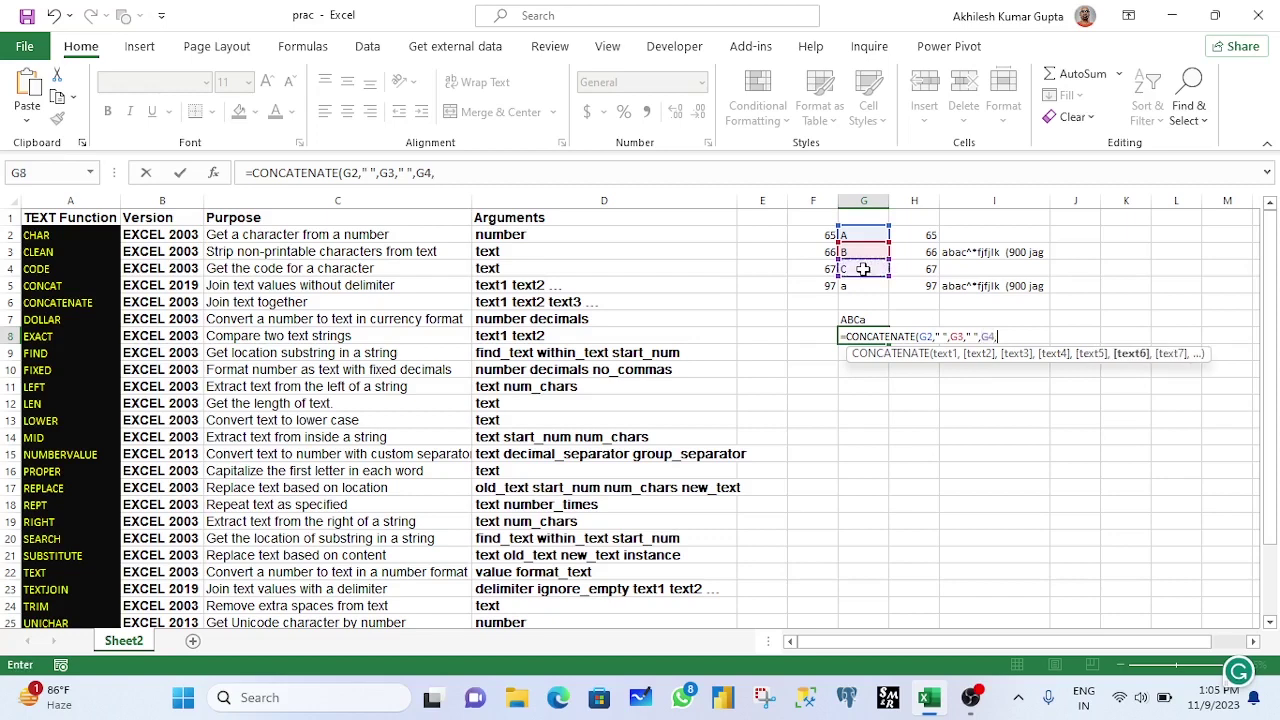
type("\" \",")
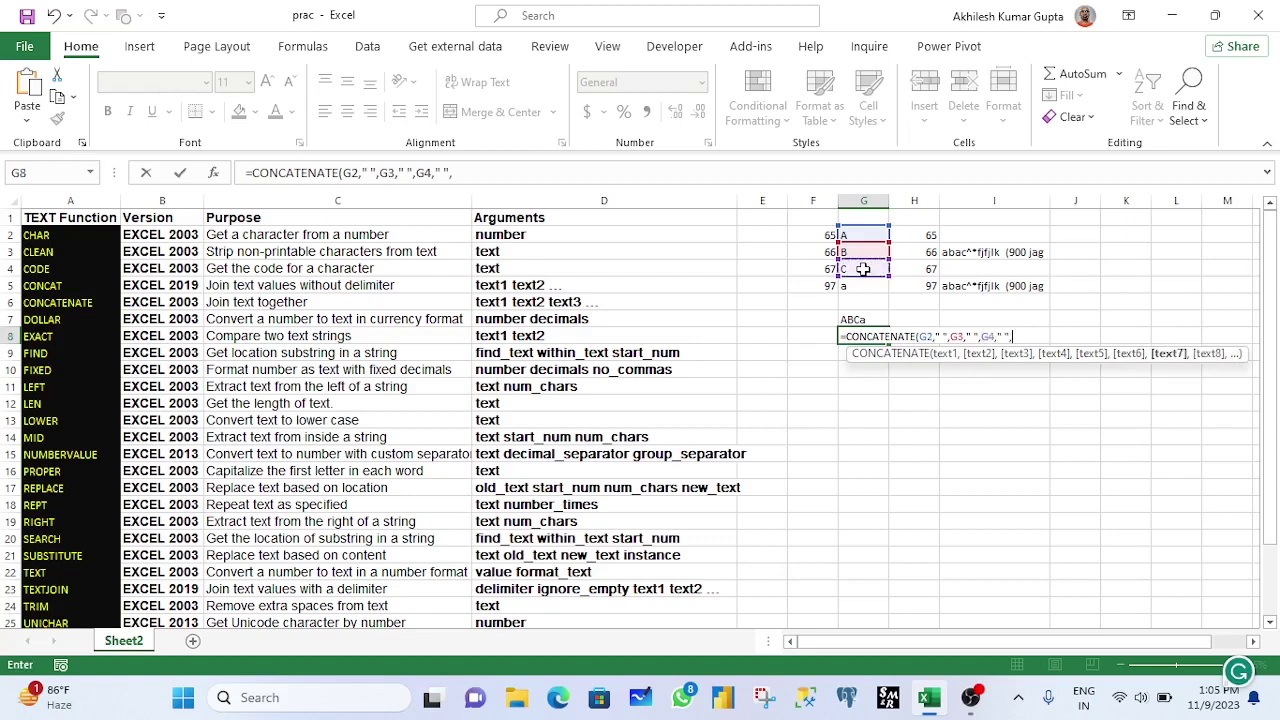
left_click(860, 285)
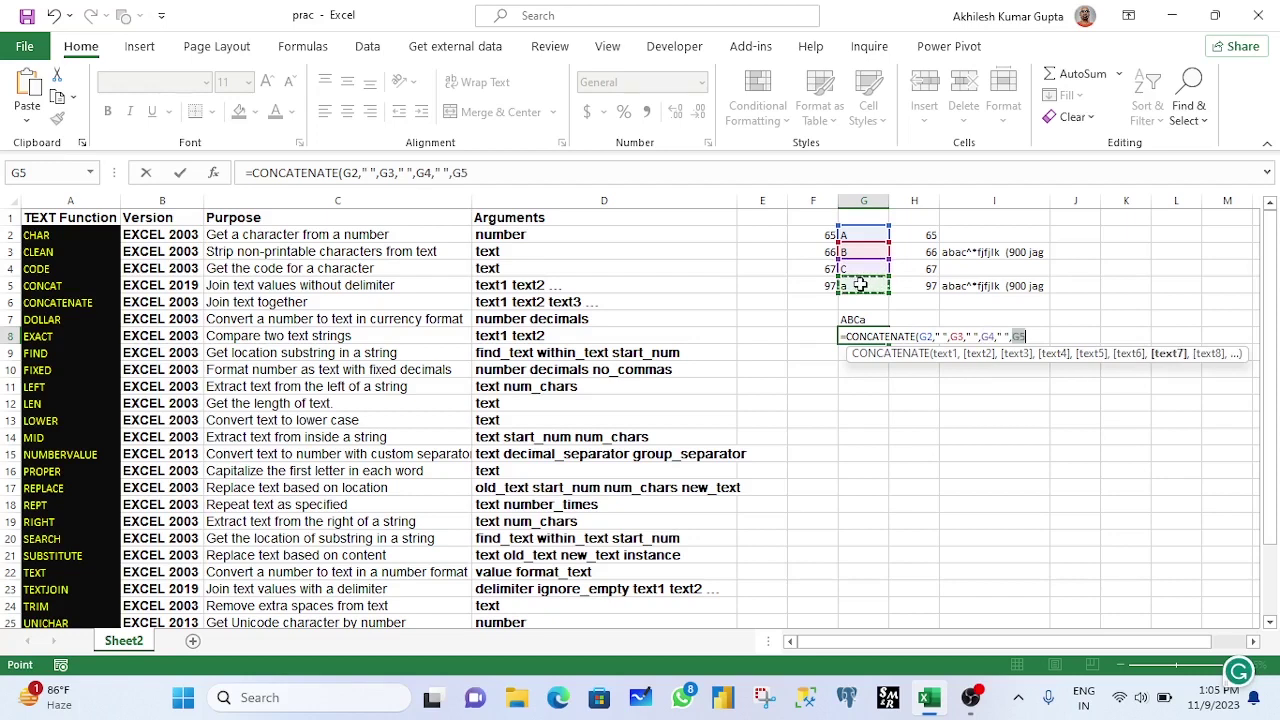
key("Return")
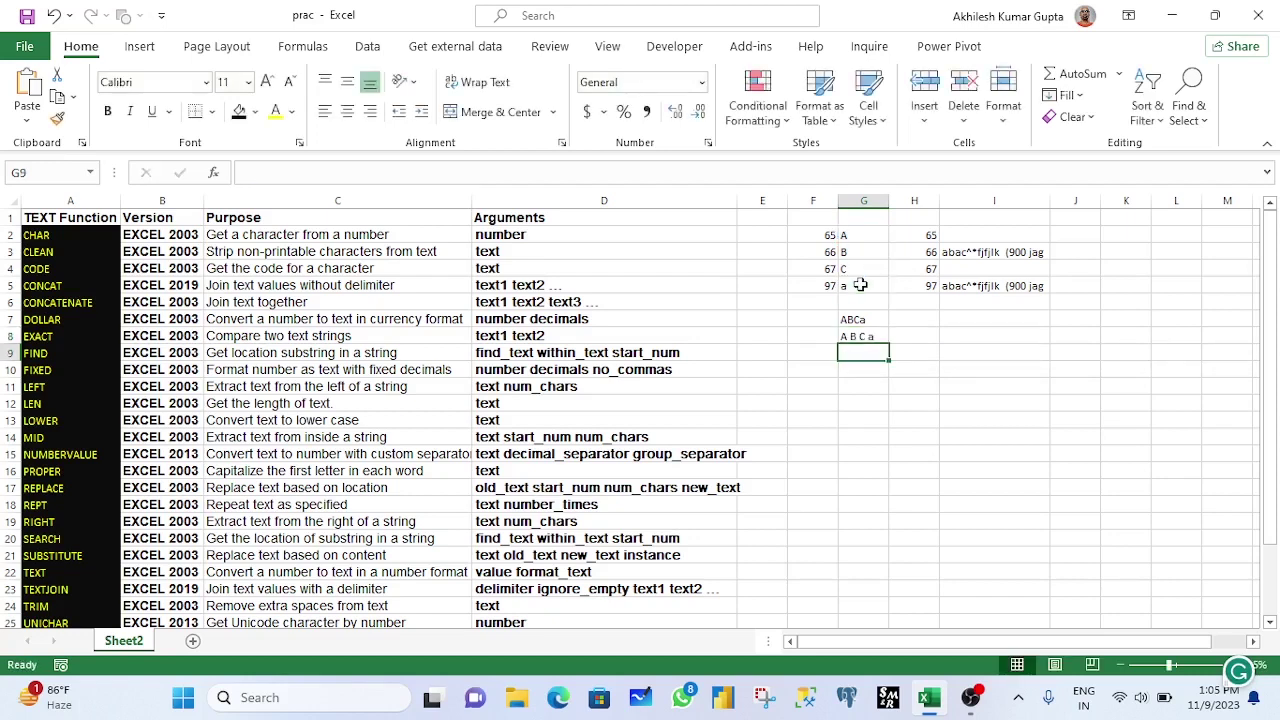
- Compare the CONCATENATE formula and result in G8 with the CONCAT version in G7 and the source cells G2:G5
left_click(866, 336)
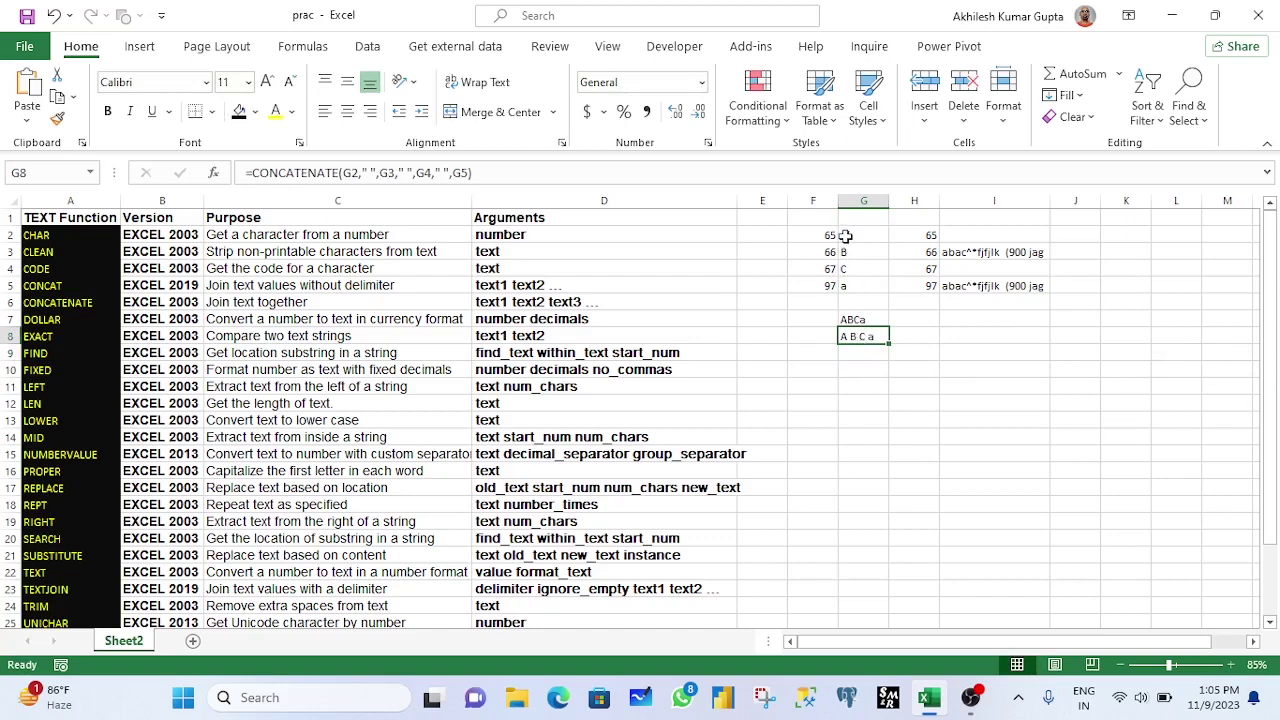
left_click_drag(845, 235, 846, 287)
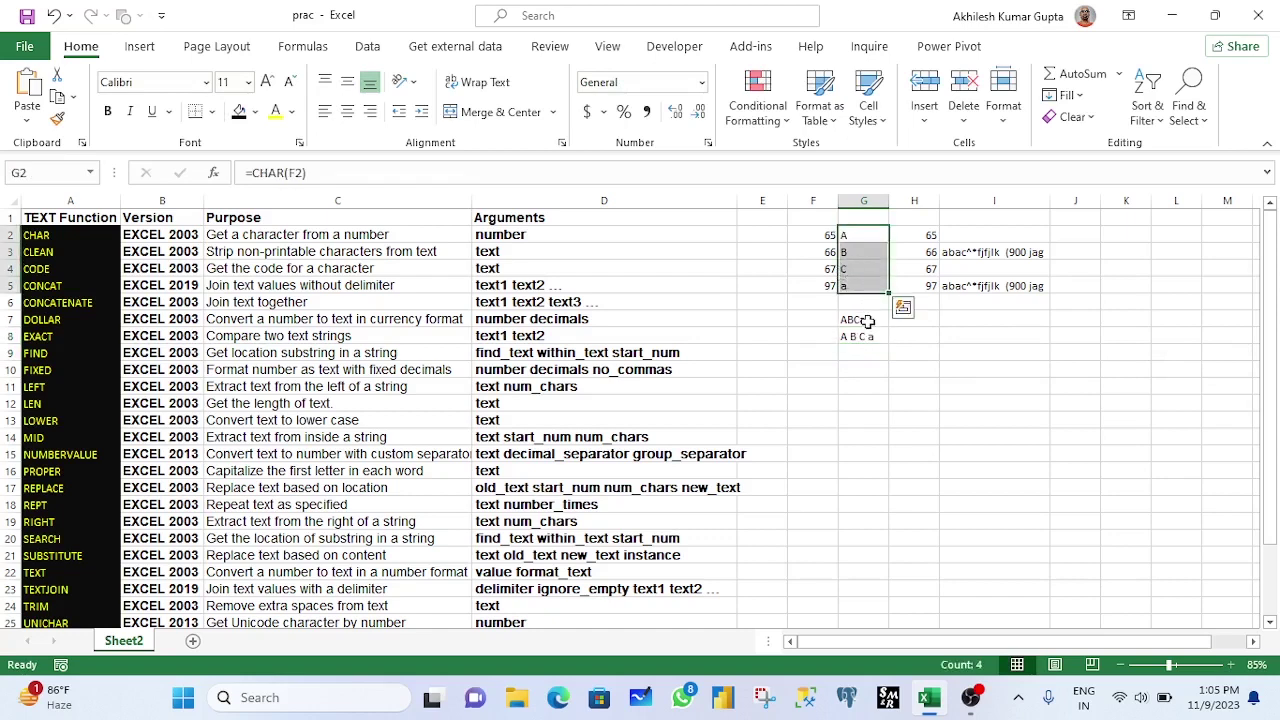
left_click(866, 320)
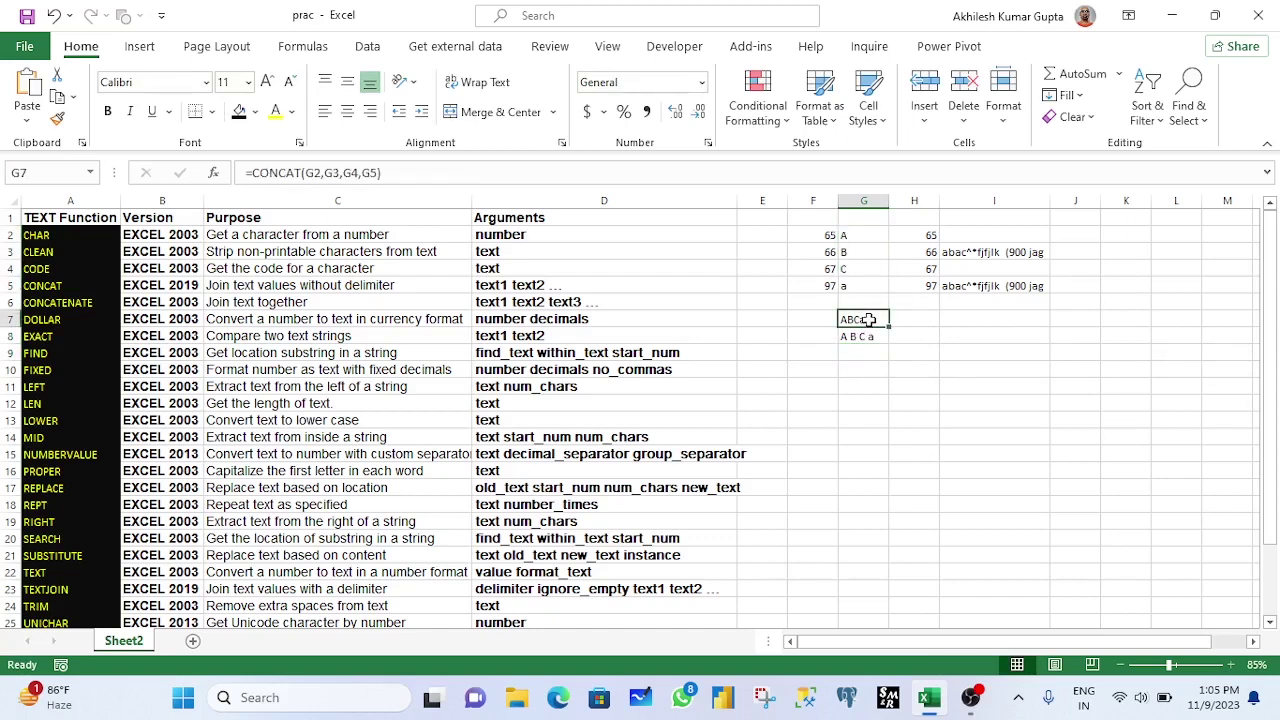
left_click(872, 336)
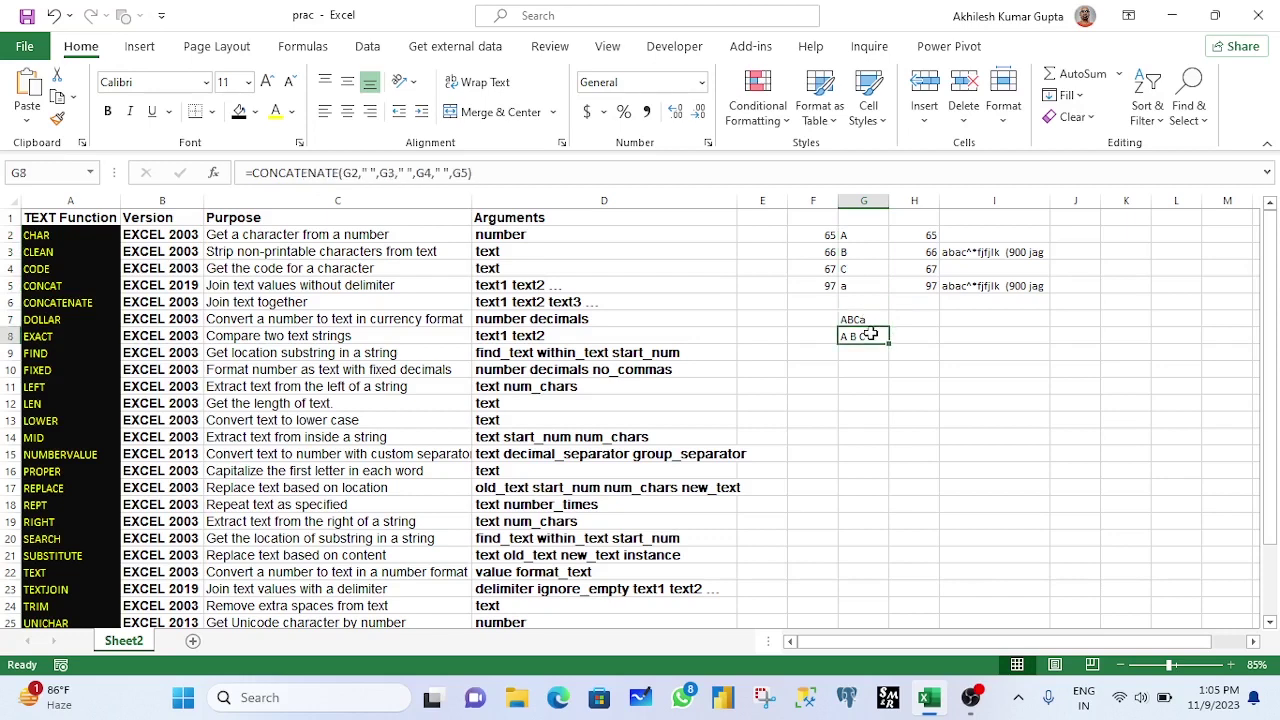
left_click(877, 318)
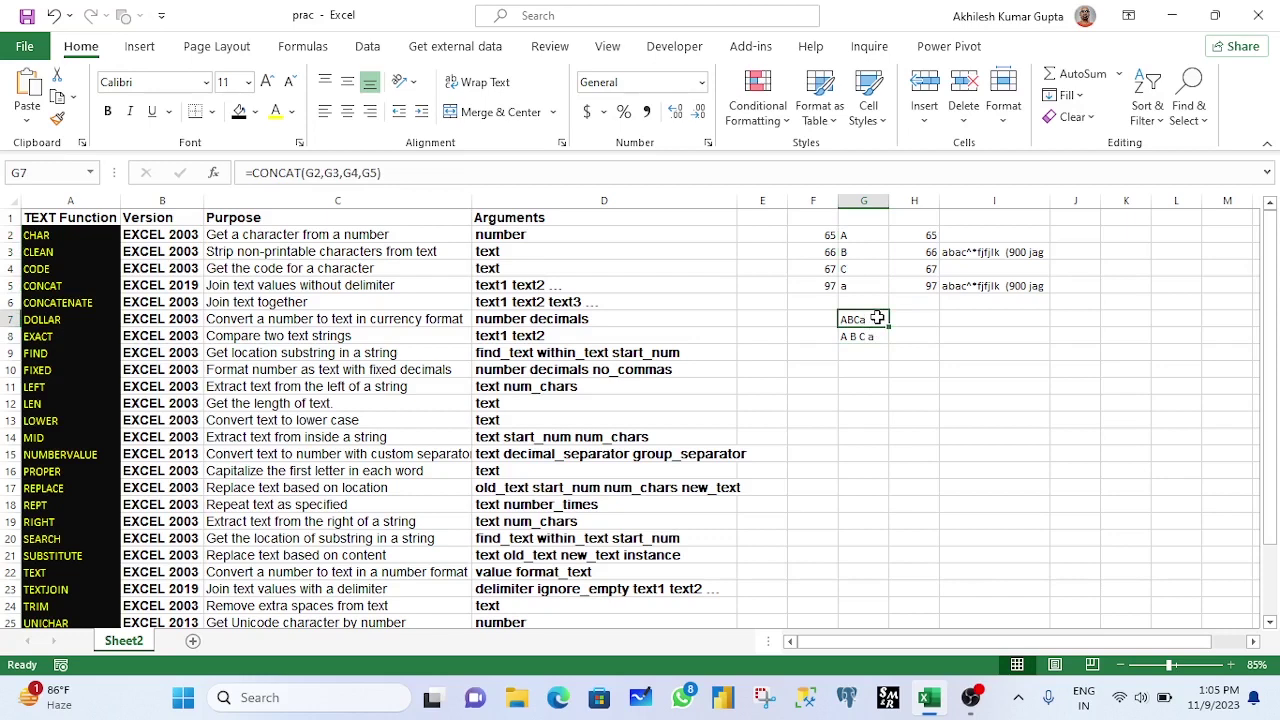
left_click_drag(877, 322, 877, 330)
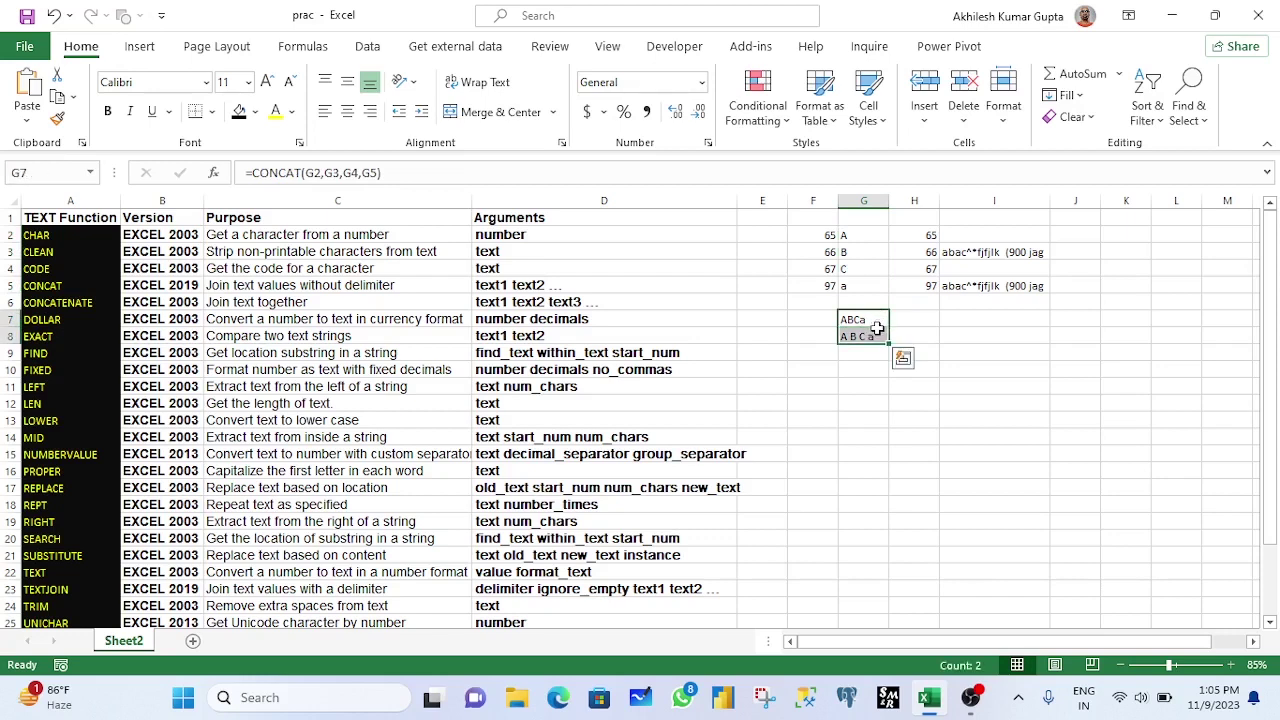
left_click(873, 320)
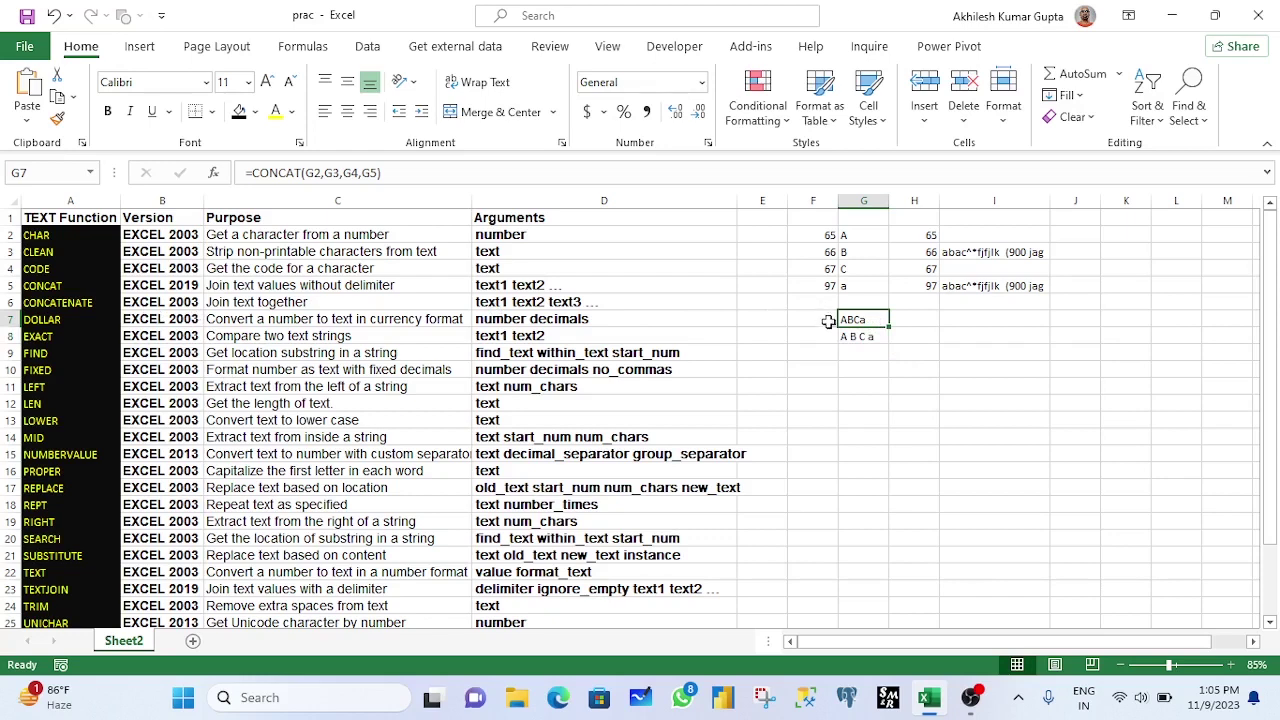
left_click(862, 337)
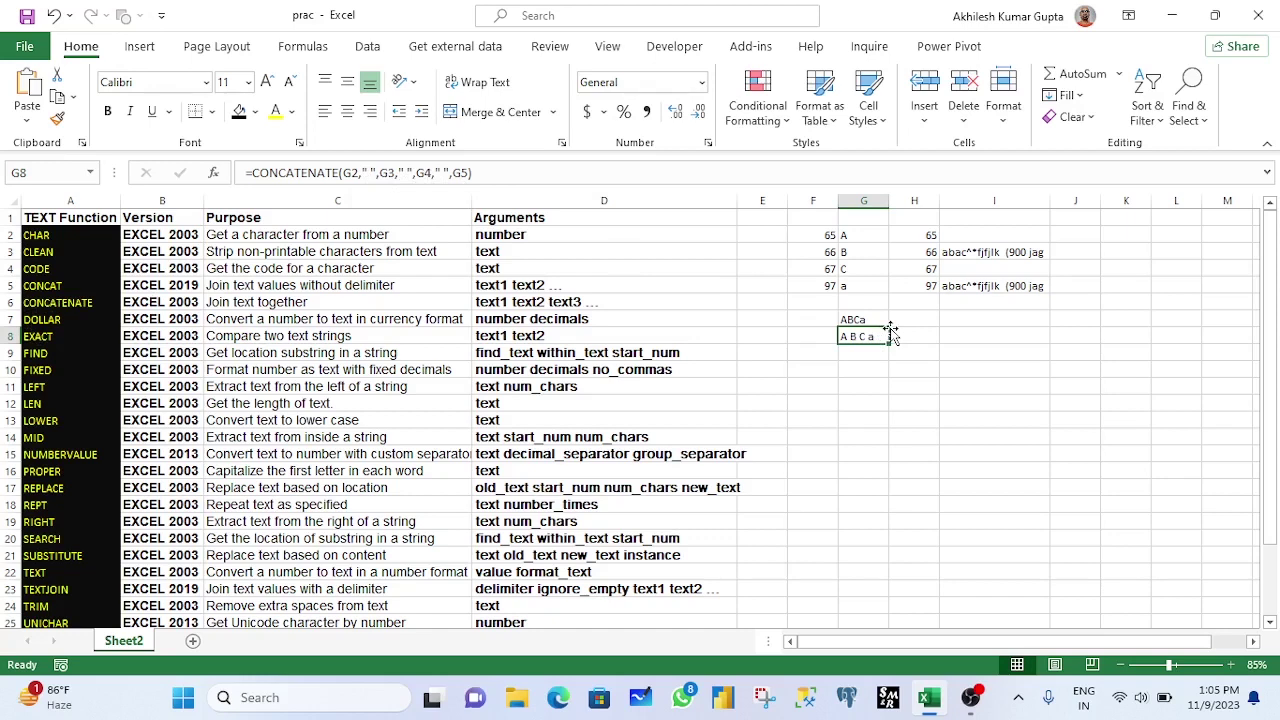
- Convert the number in F2 to currency text by entering =DOLLAR(F2) in cell E2
left_click(50, 336)
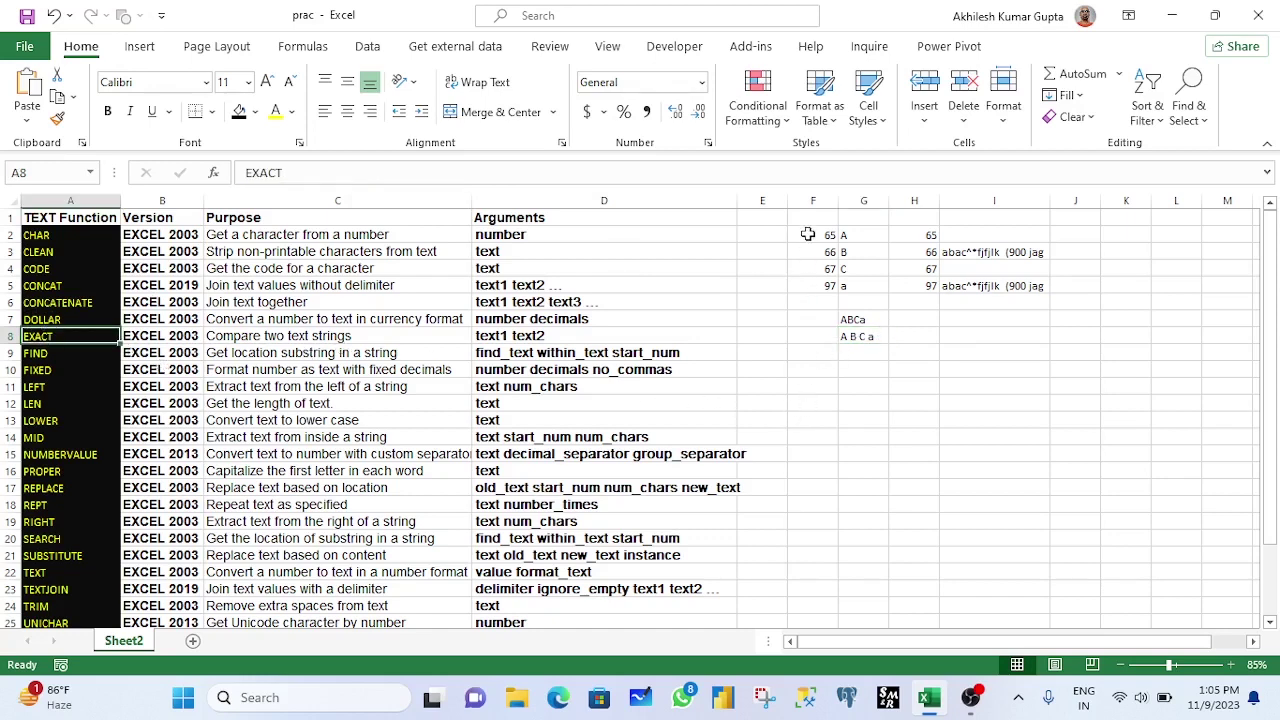
left_click_drag(808, 233, 814, 286)
left_click(753, 235)
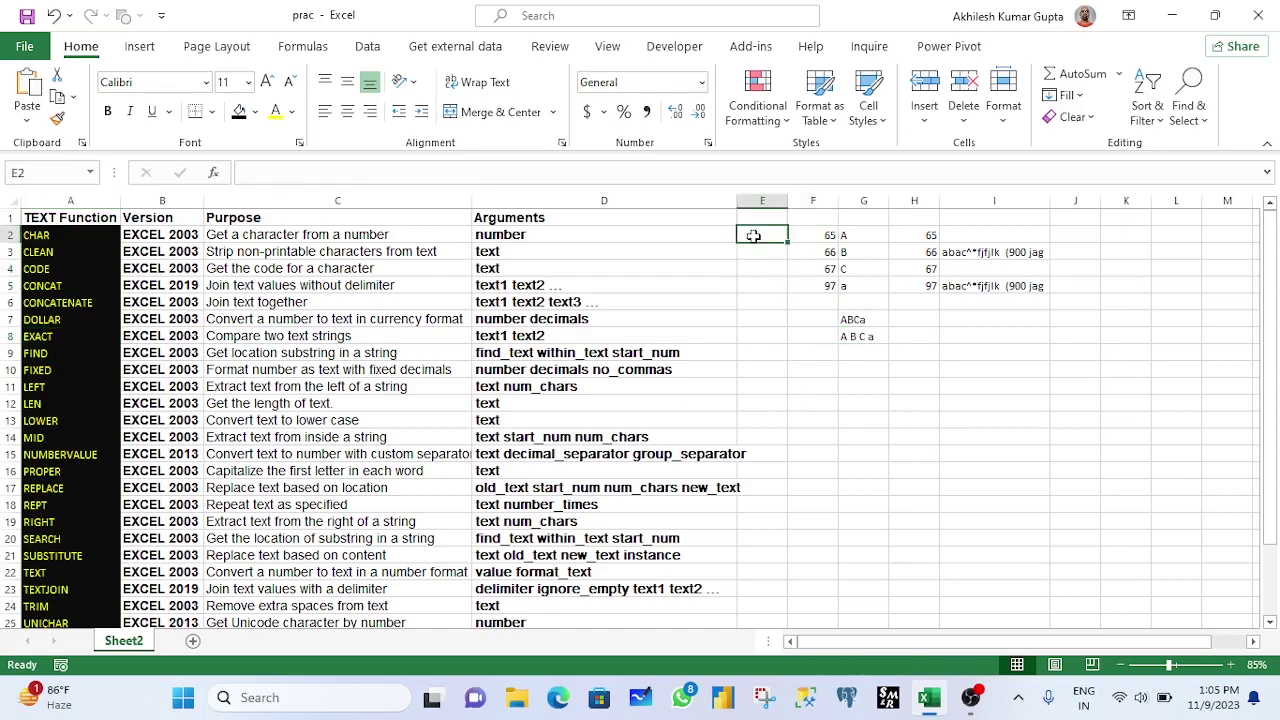
type("=doll")
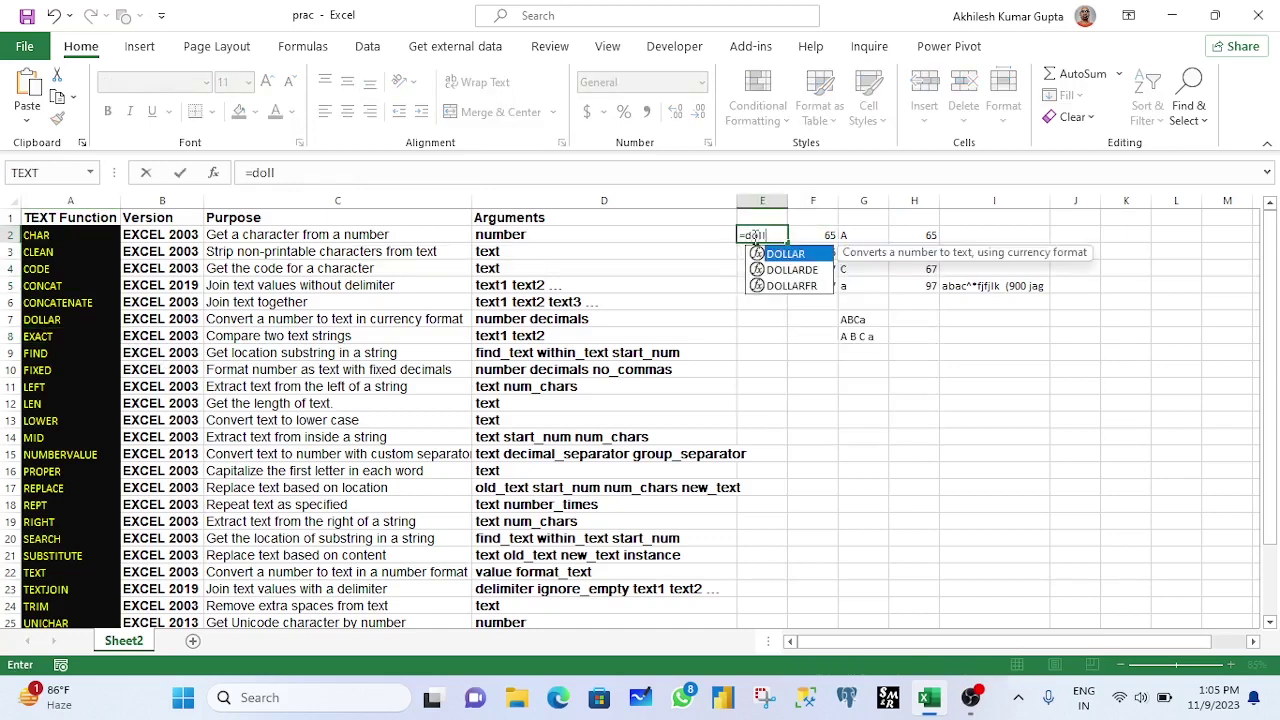
key("Tab")
key("Right")
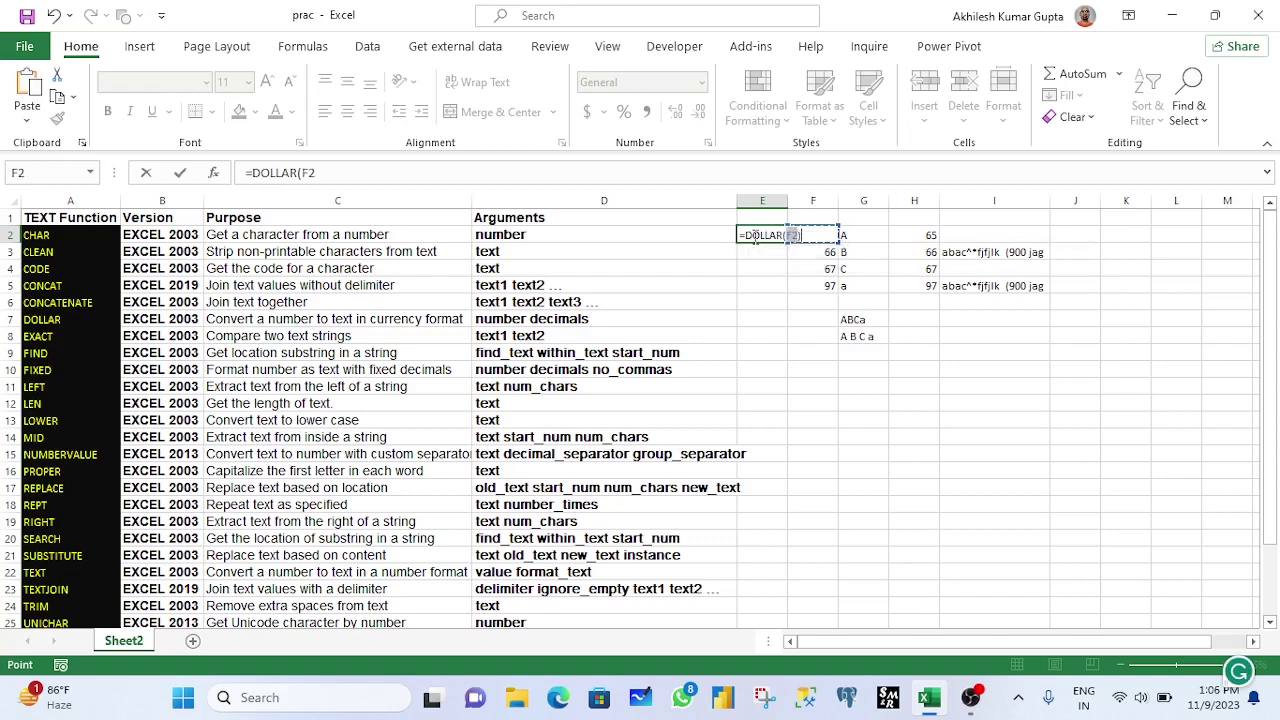
type(")")
key("ctrl+Return")
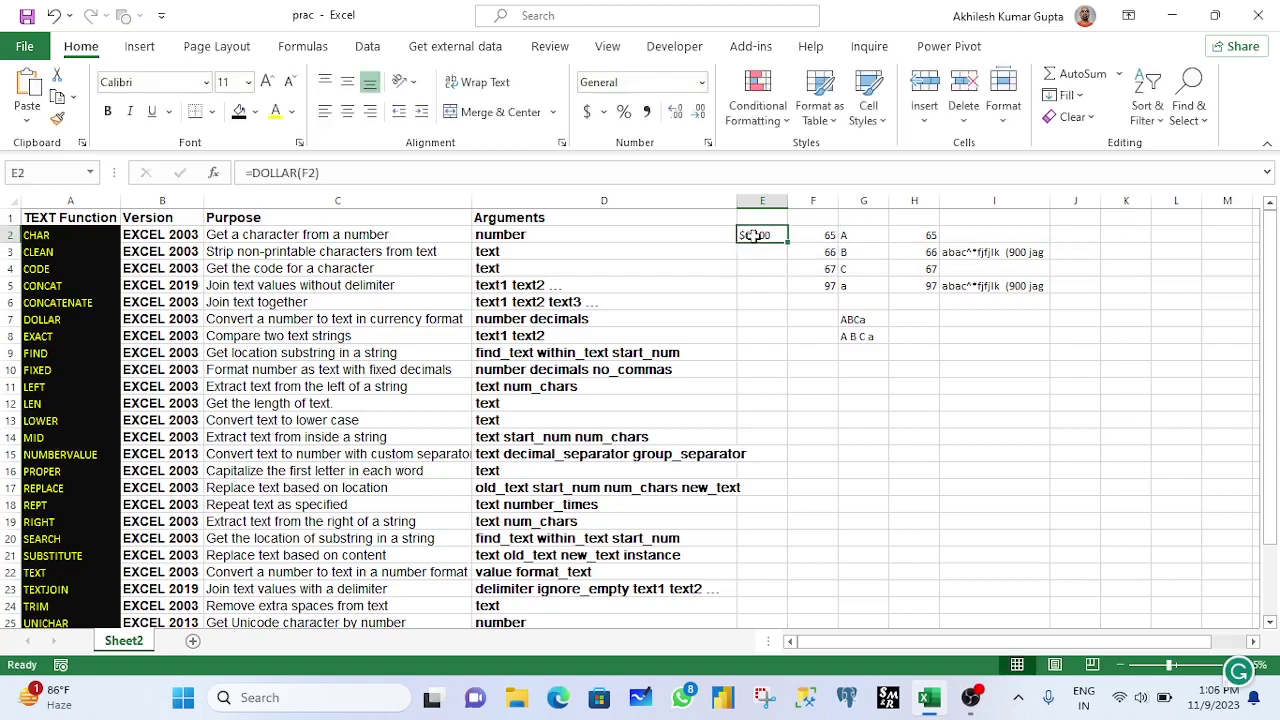
- Fill the DOLLAR formula down to E5 and compare the results with the source numbers in F2:F5
key("shift+Down")
key("shift+Down")
key("shift+Down")
key("ctrl+d")
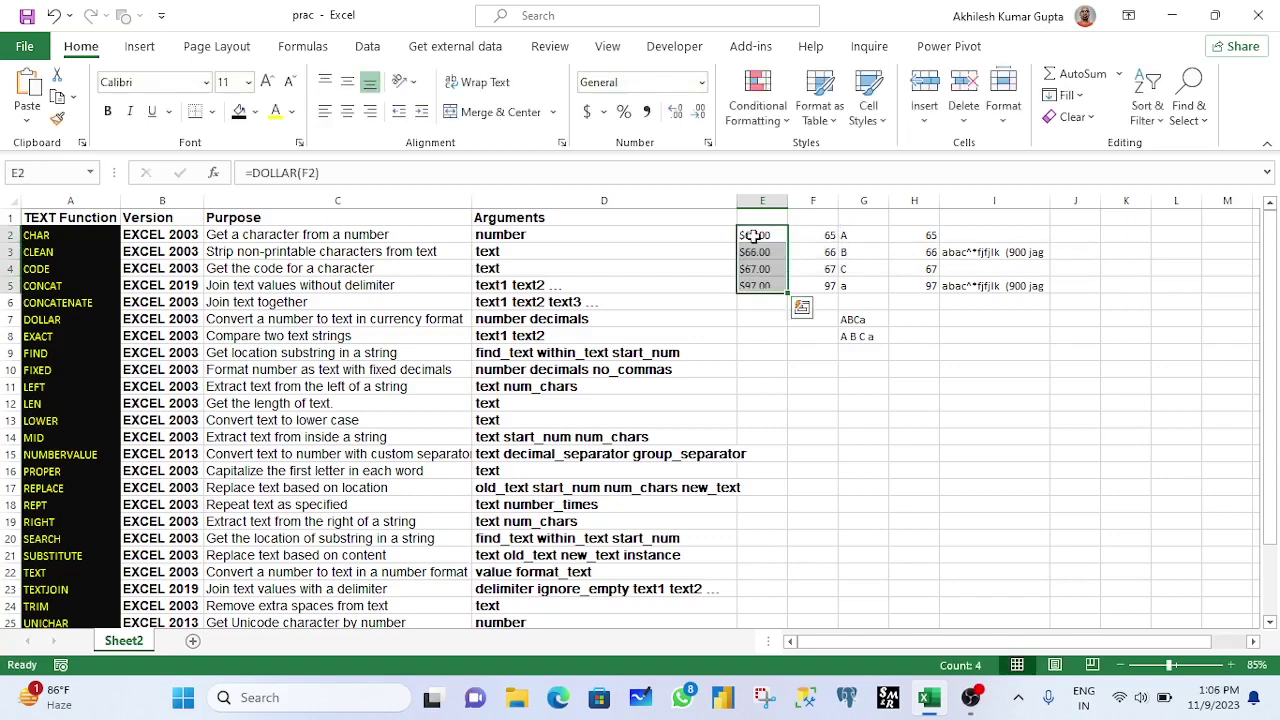
left_click(759, 351)
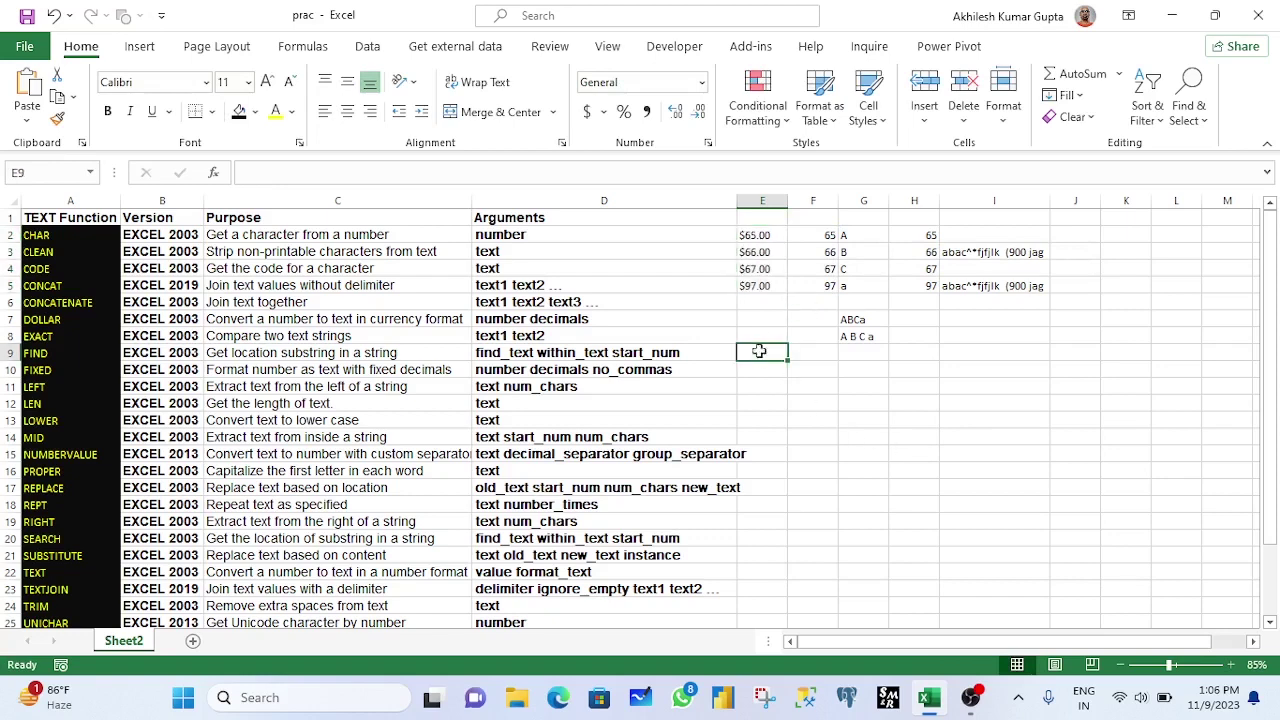
left_click_drag(764, 236, 760, 301)
left_click_drag(829, 232, 828, 285)
left_click(764, 238)
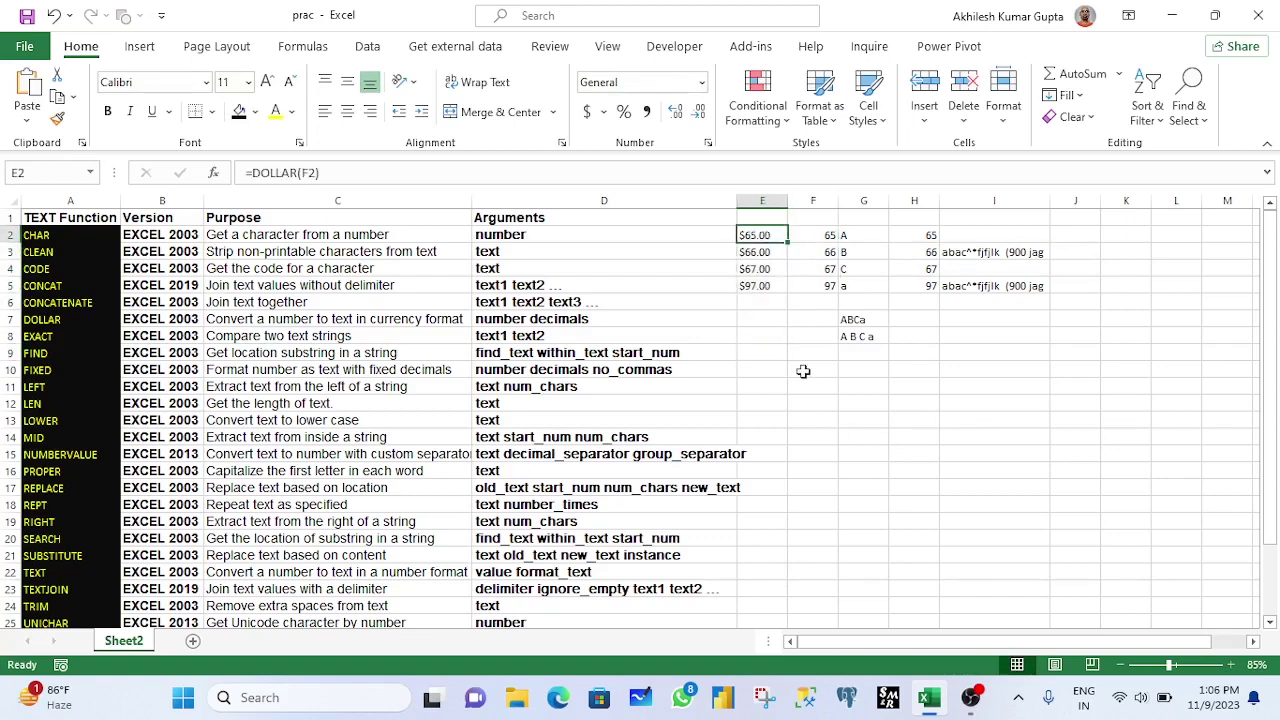
- Set up a sample pair for the EXACT function by entering A in both F12 and G12
left_click(37, 338)
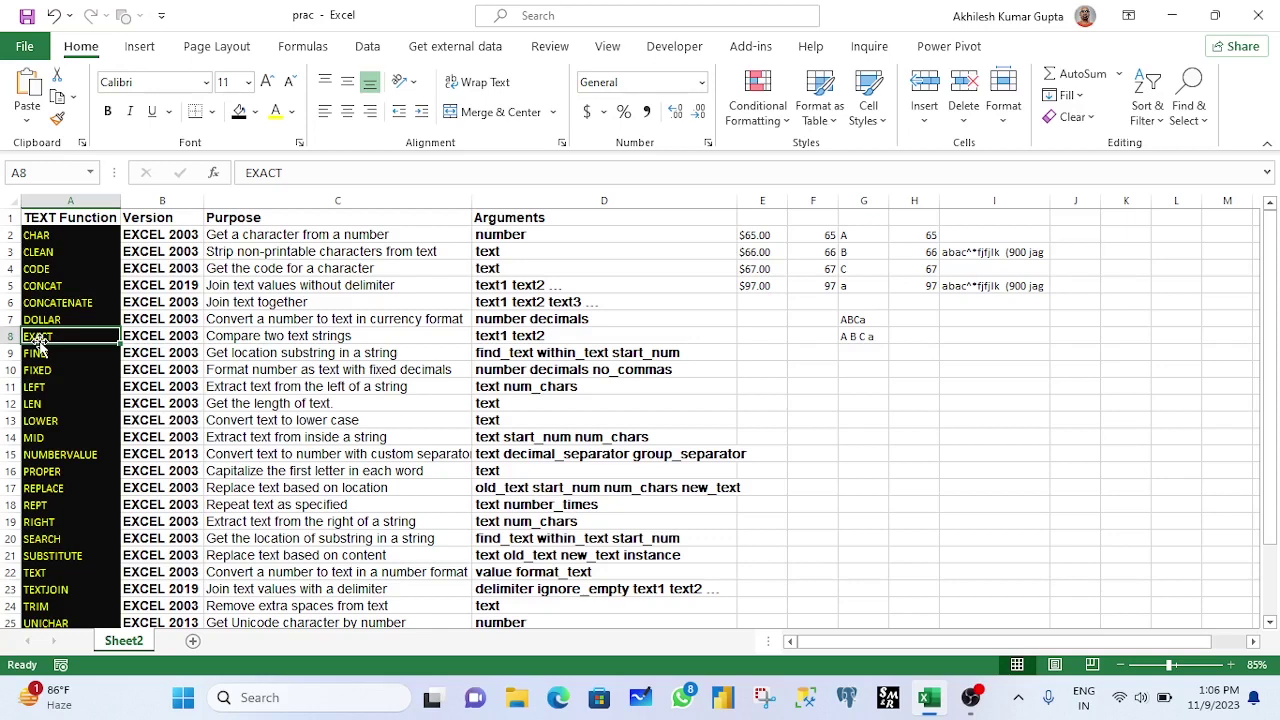
left_click(794, 400)
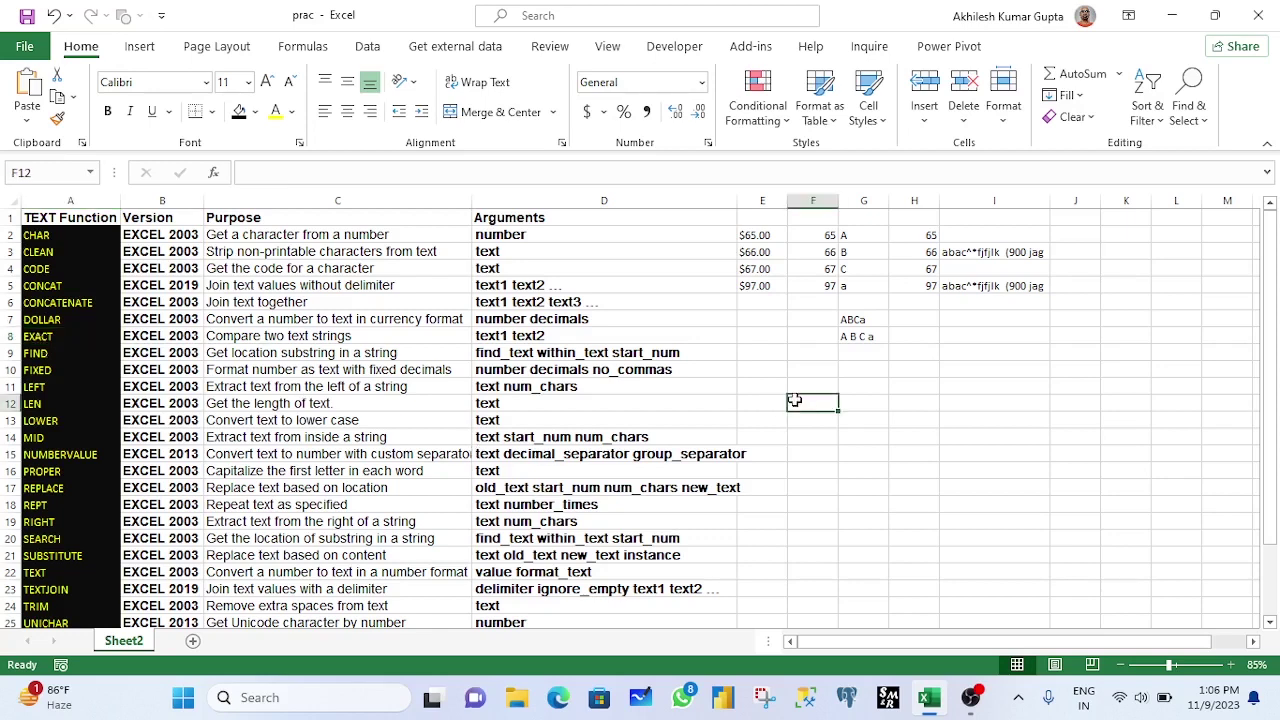
type("A")
key("Tab")
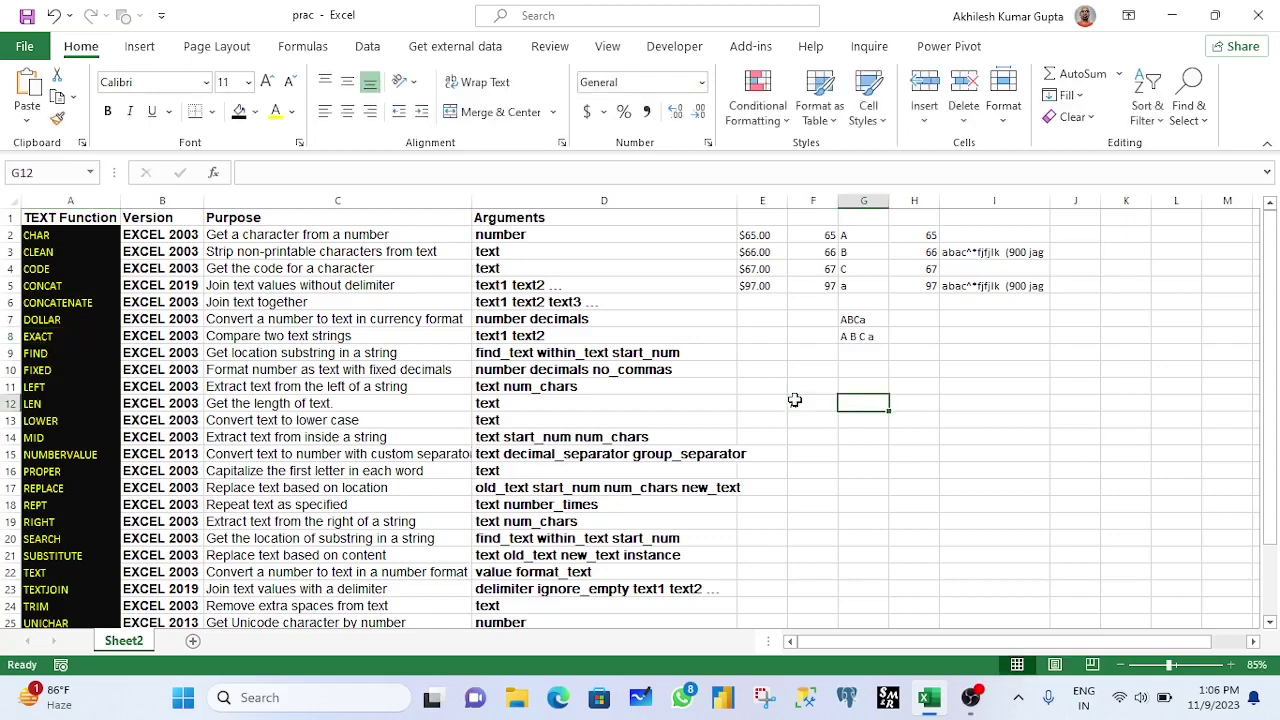
type("A")
key("Return")
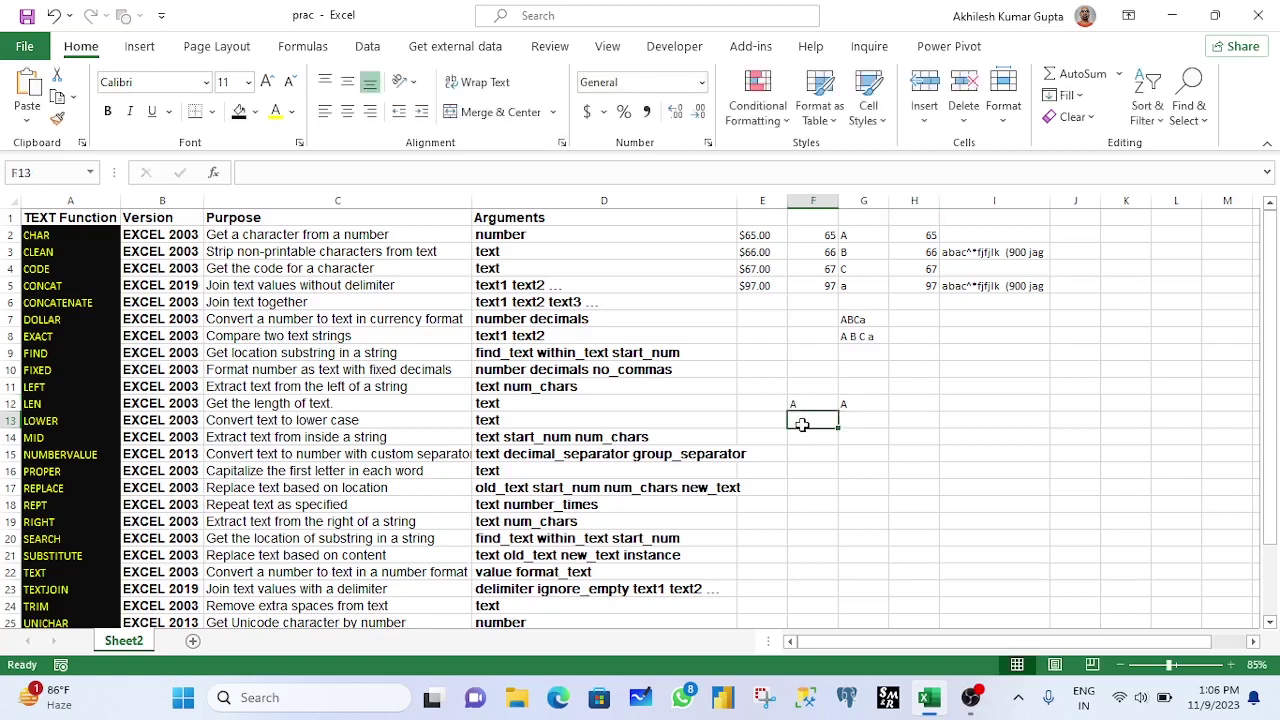
left_click(795, 405)
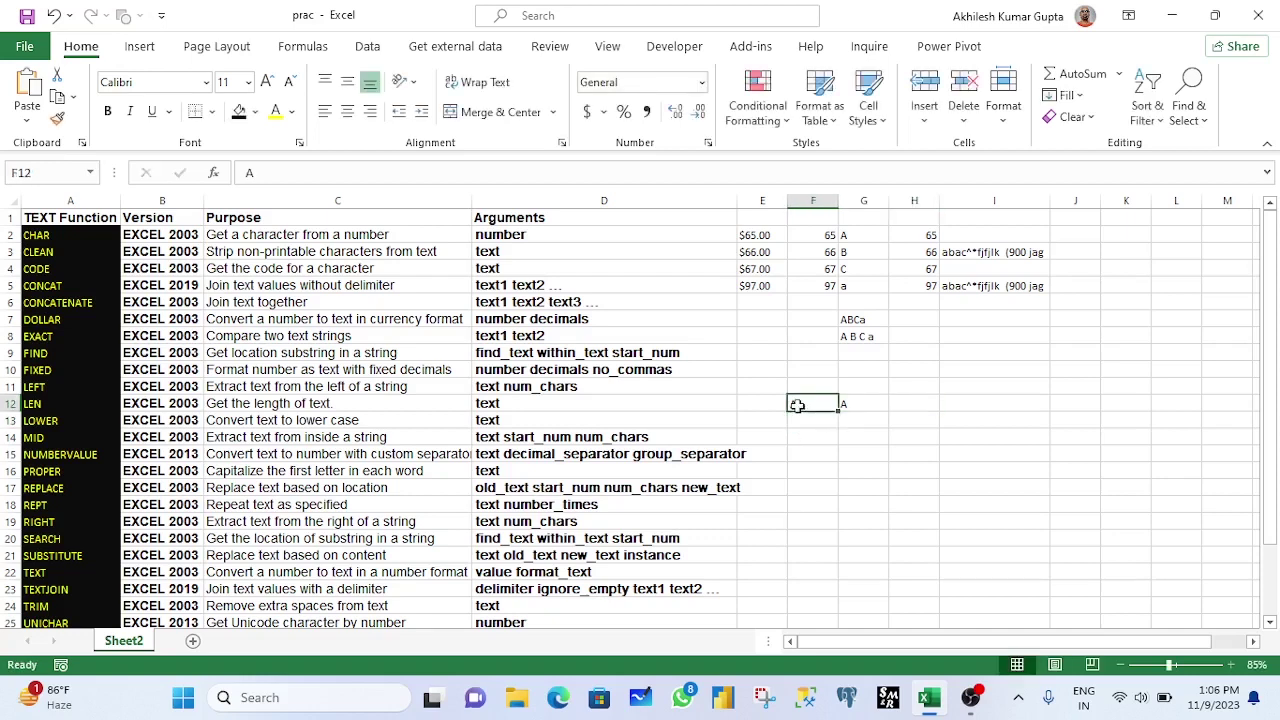
- Compare the texts in F12 and G12 by entering =EXACT(F12,G12) in cell F13
left_click(857, 405)
left_click(813, 424)
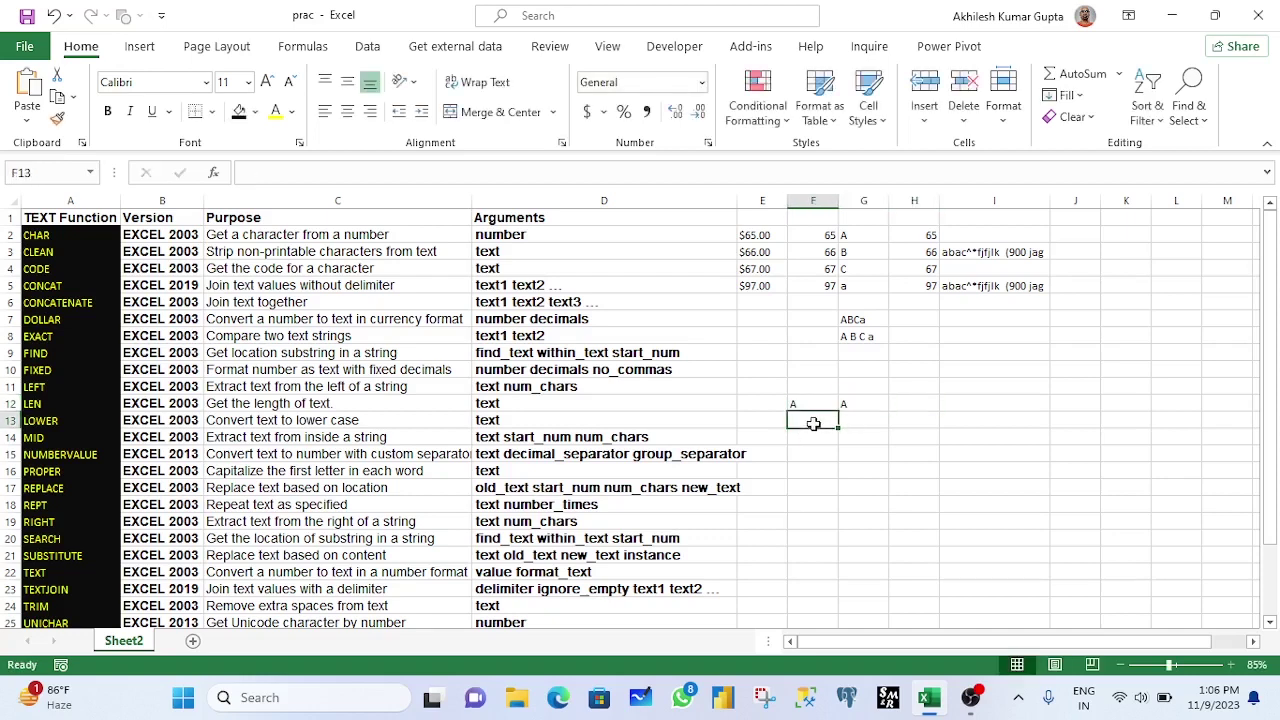
type("=EXACT(")
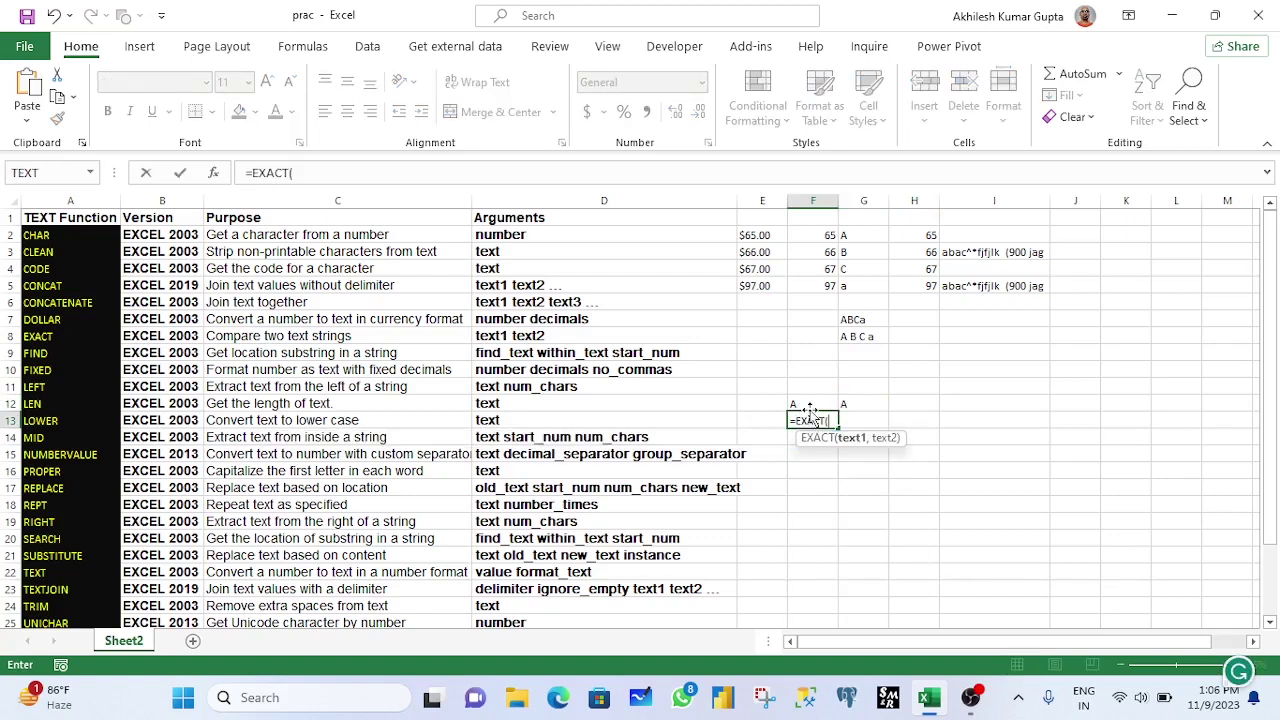
left_click(810, 406)
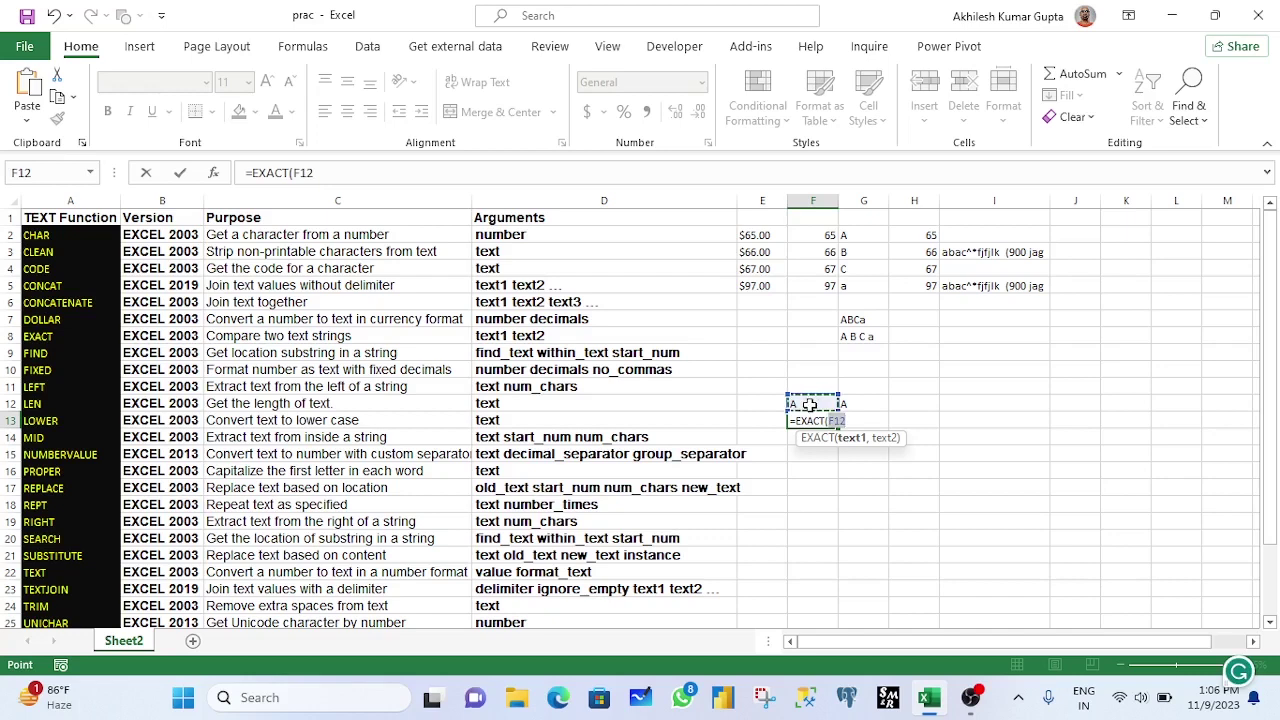
type(",")
left_click(869, 402)
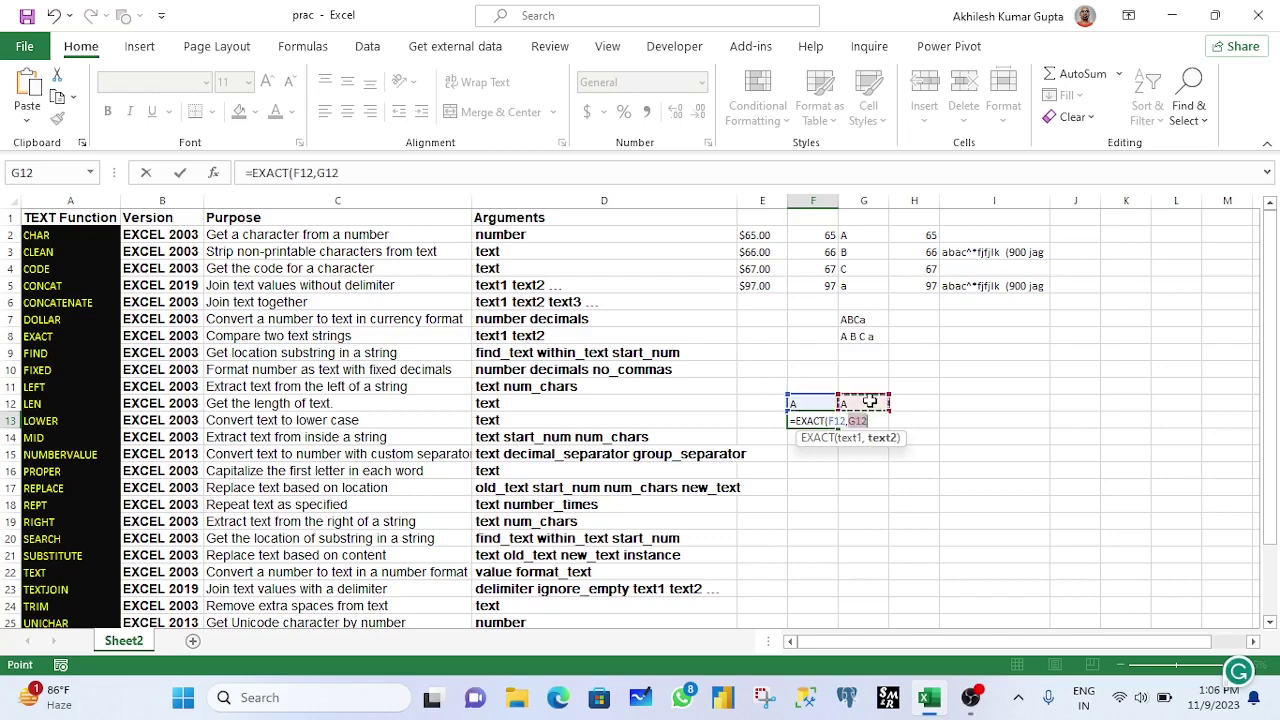
type(")")
key("Return")
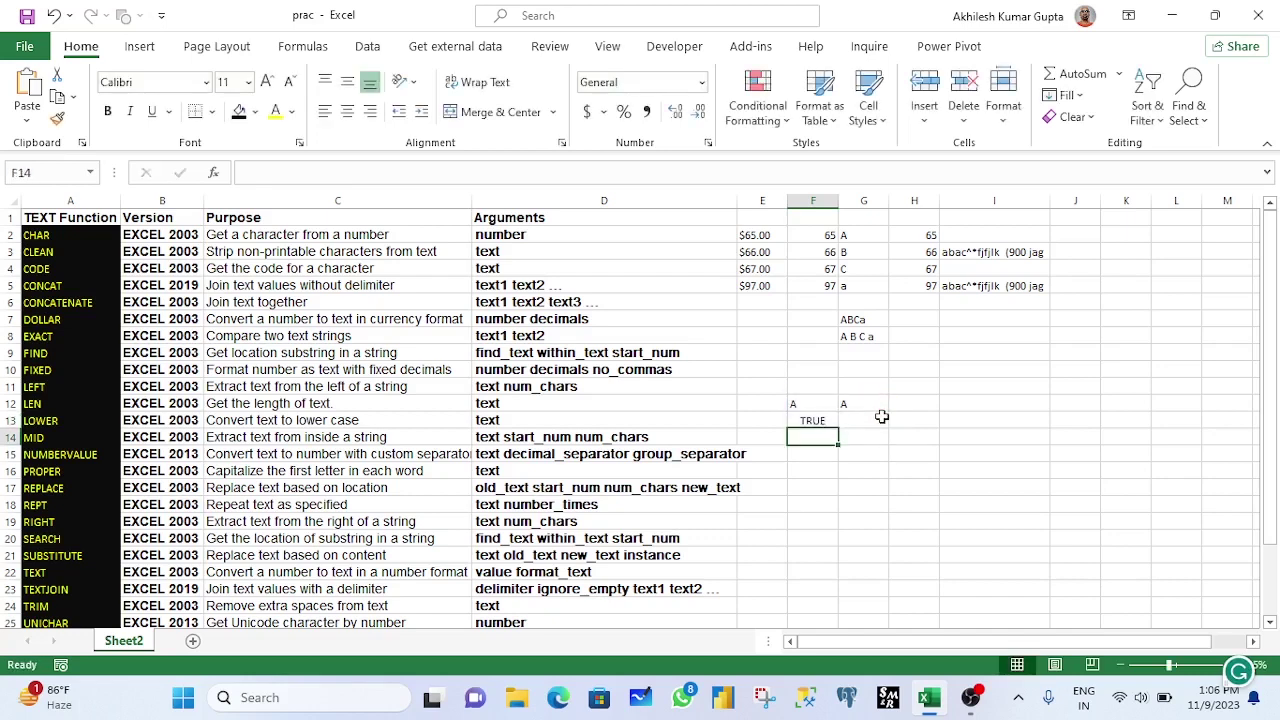
- Change G12 to a lowercase a and check the EXACT result in F13 against the pair in F12:G12
left_click(803, 405)
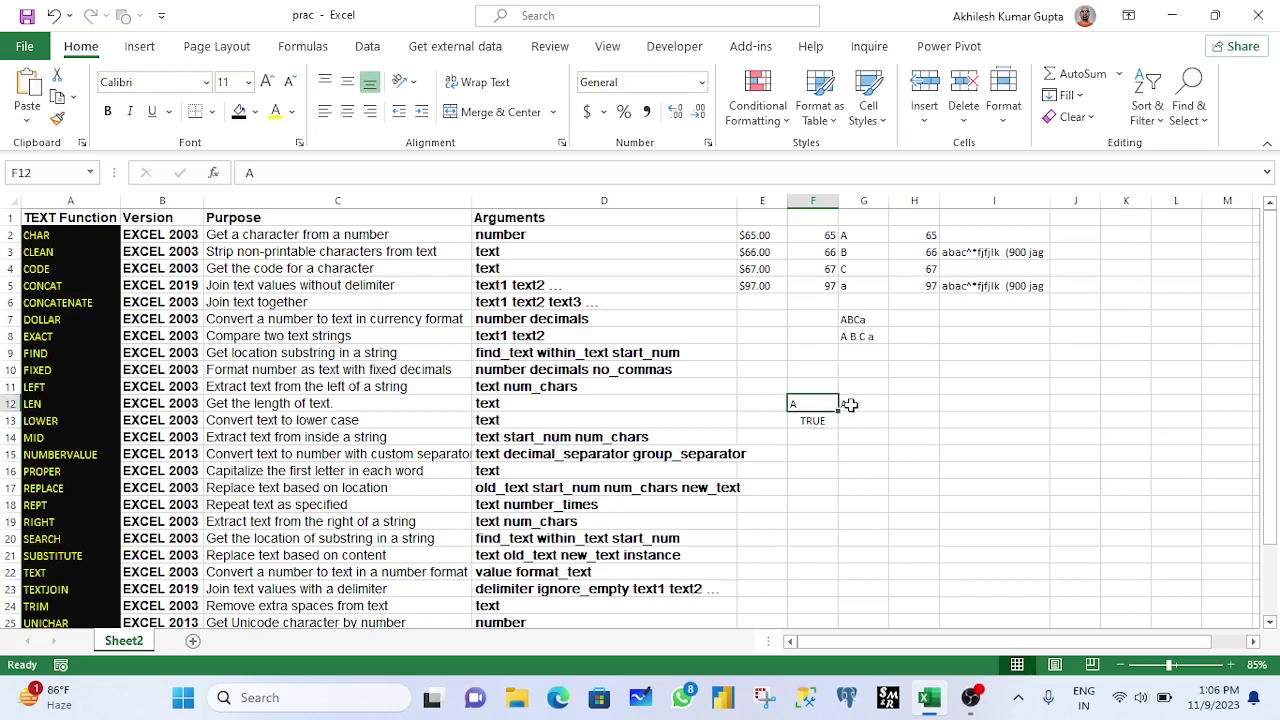
left_click(850, 402)
type("a")
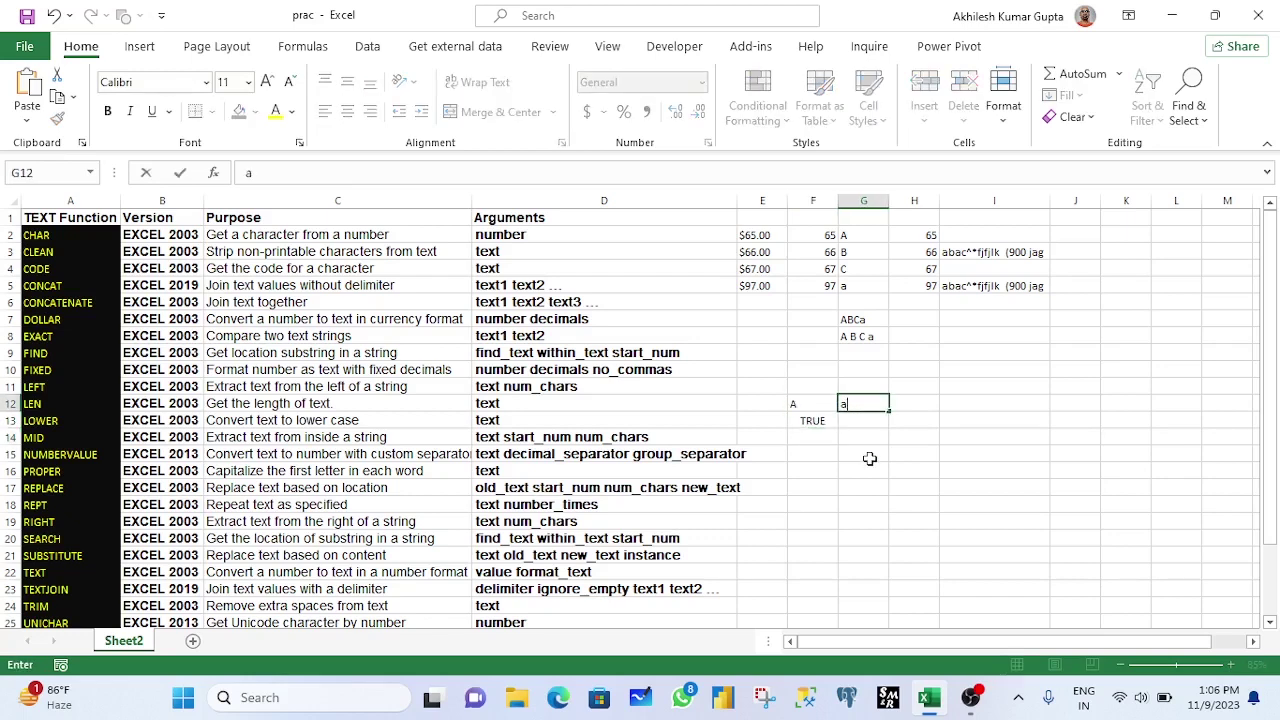
key("Return")
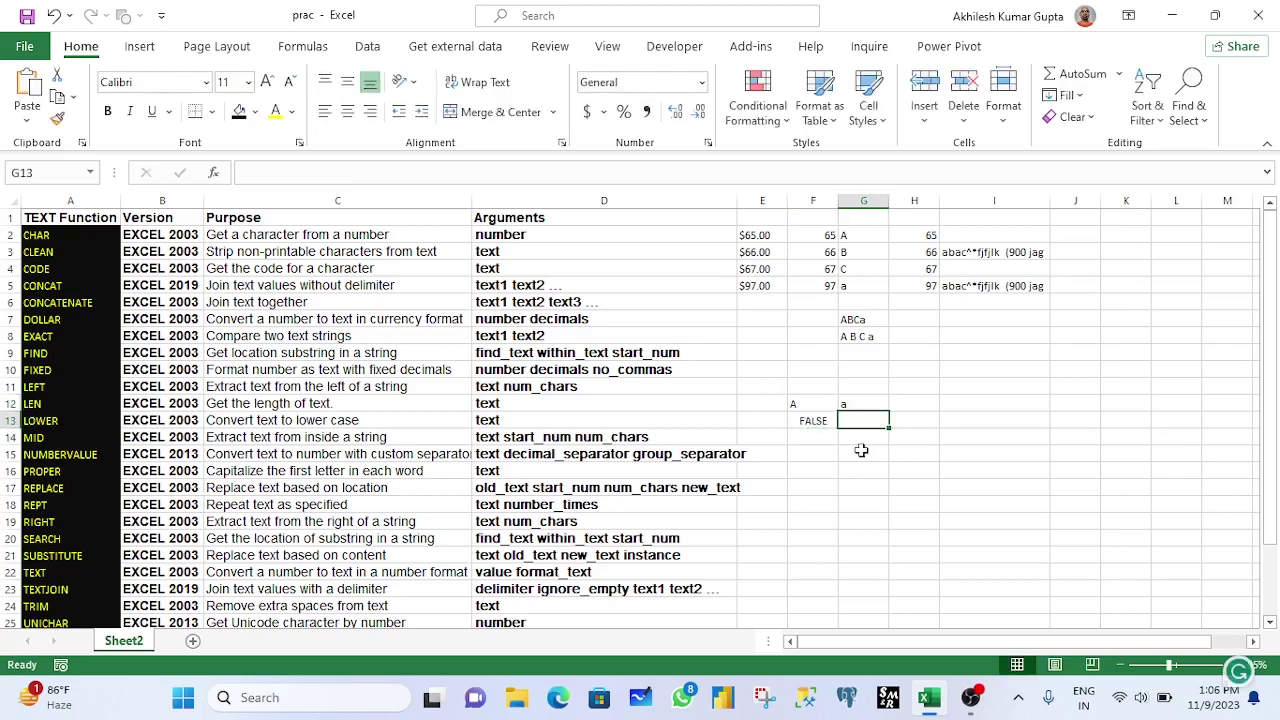
left_click(816, 421)
left_click_drag(808, 405, 843, 414)
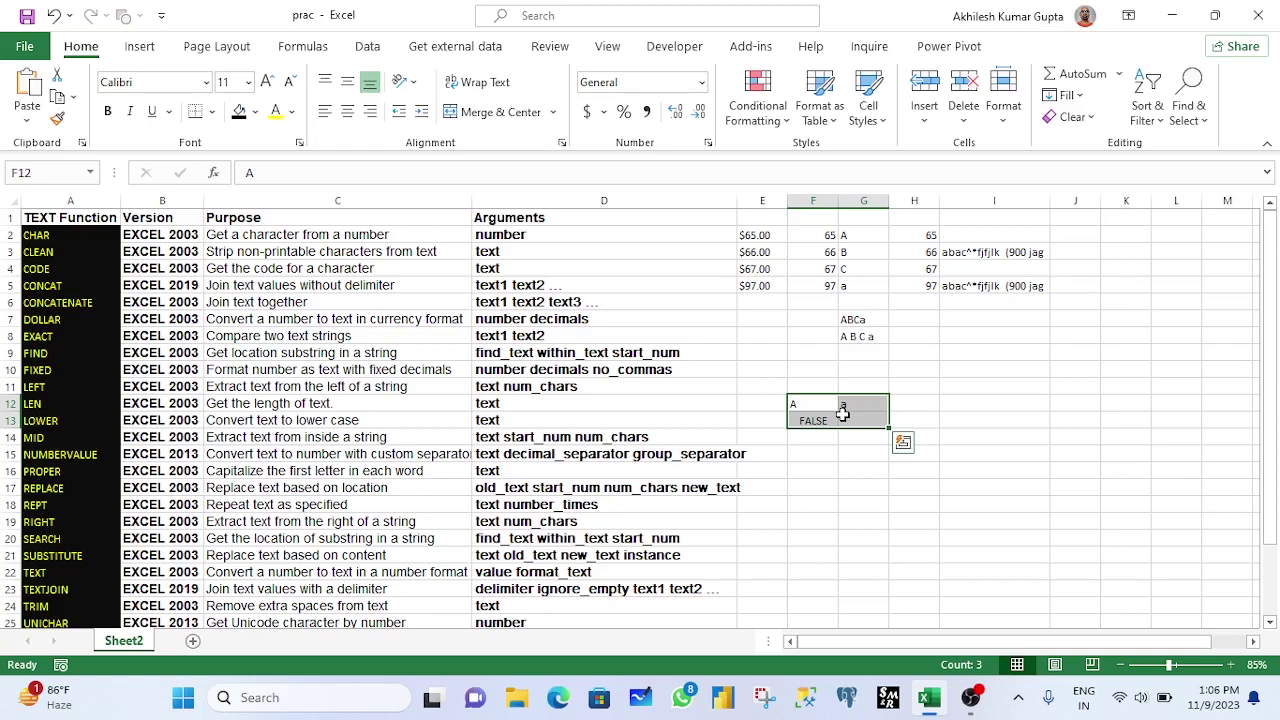
left_click(806, 405)
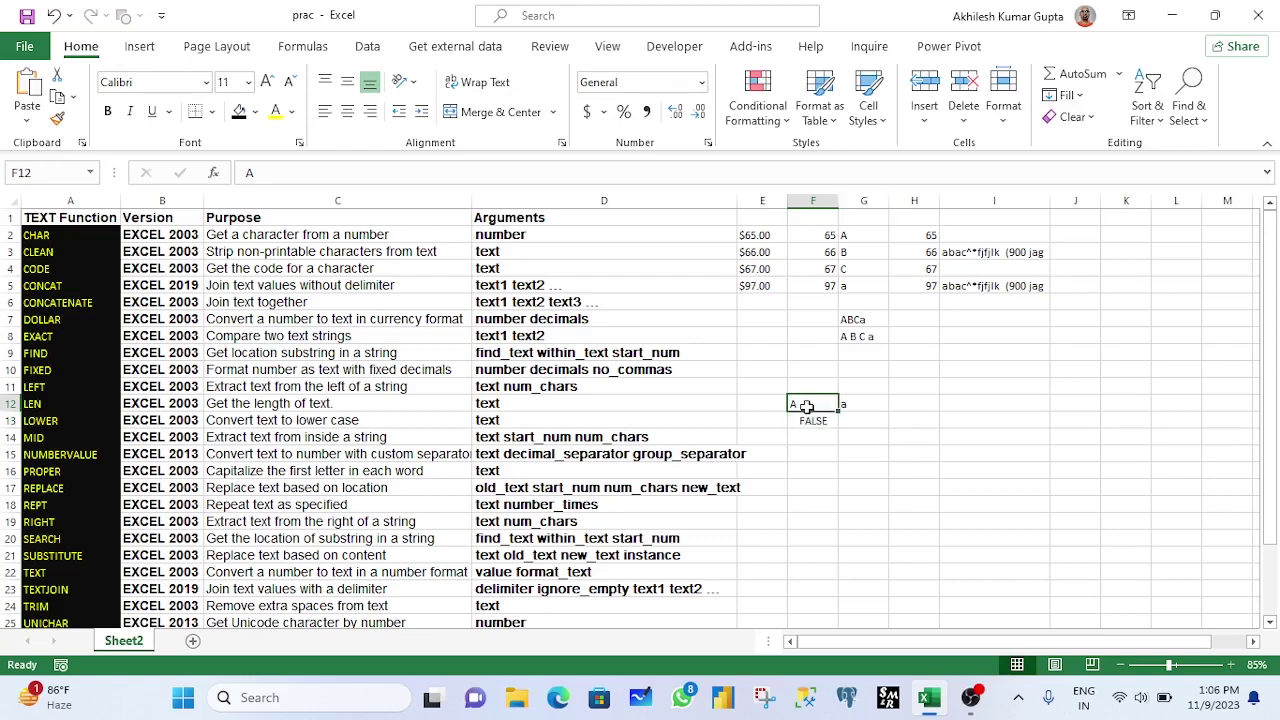
left_click_drag(806, 405, 848, 403)
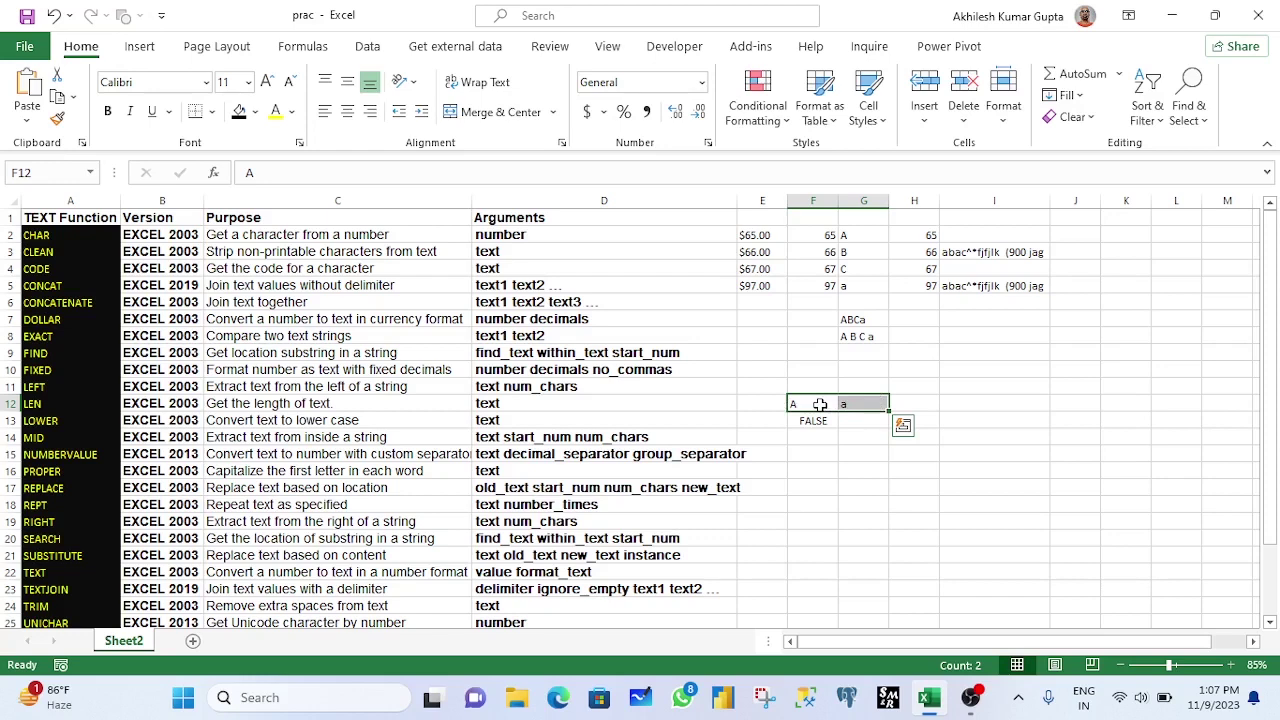
- Set up sample text for the FIND function by entering a first name in lowercase in cell I9
left_click(37, 353)
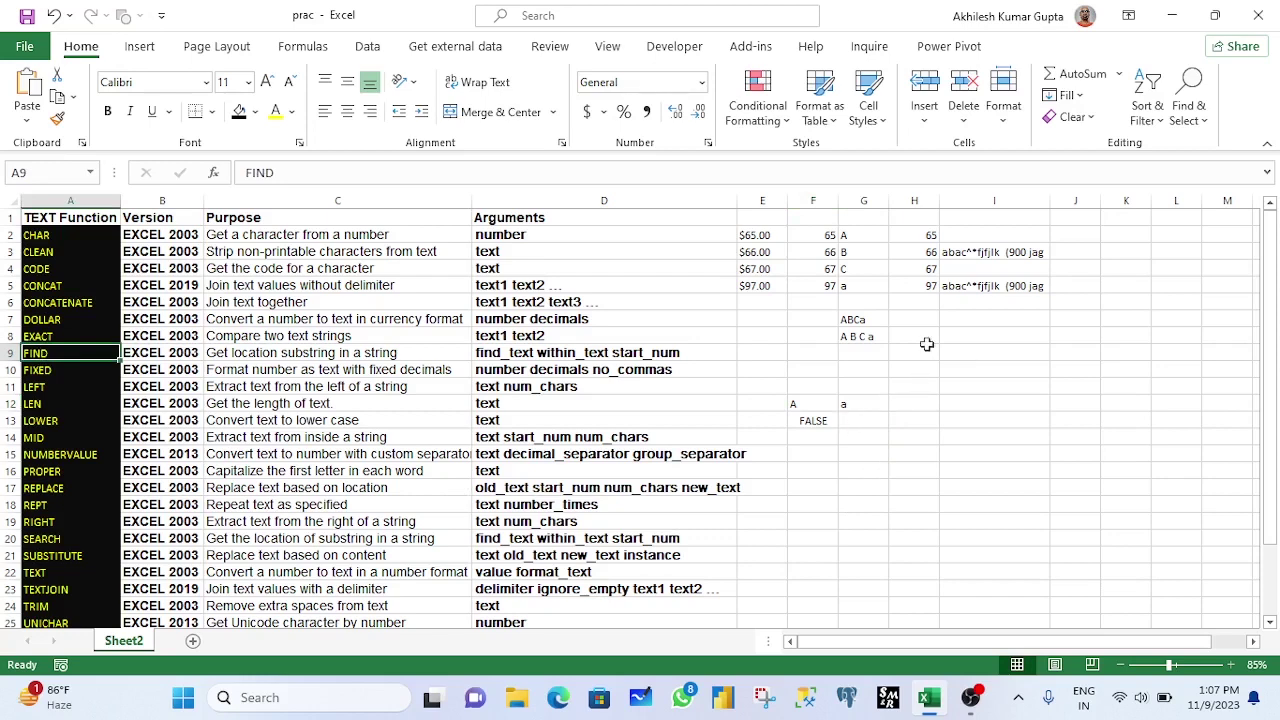
left_click(1005, 353)
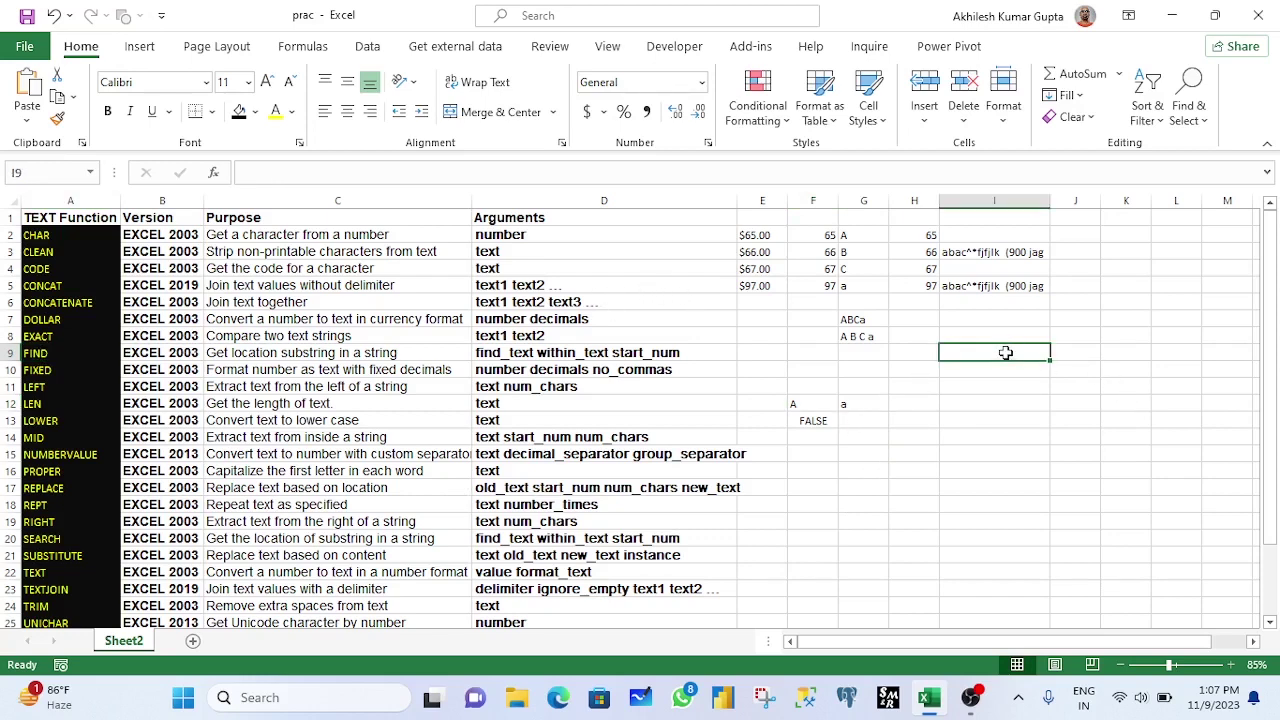
type("rea")
key("BackSpace")
key("BackSpace")
type("a")
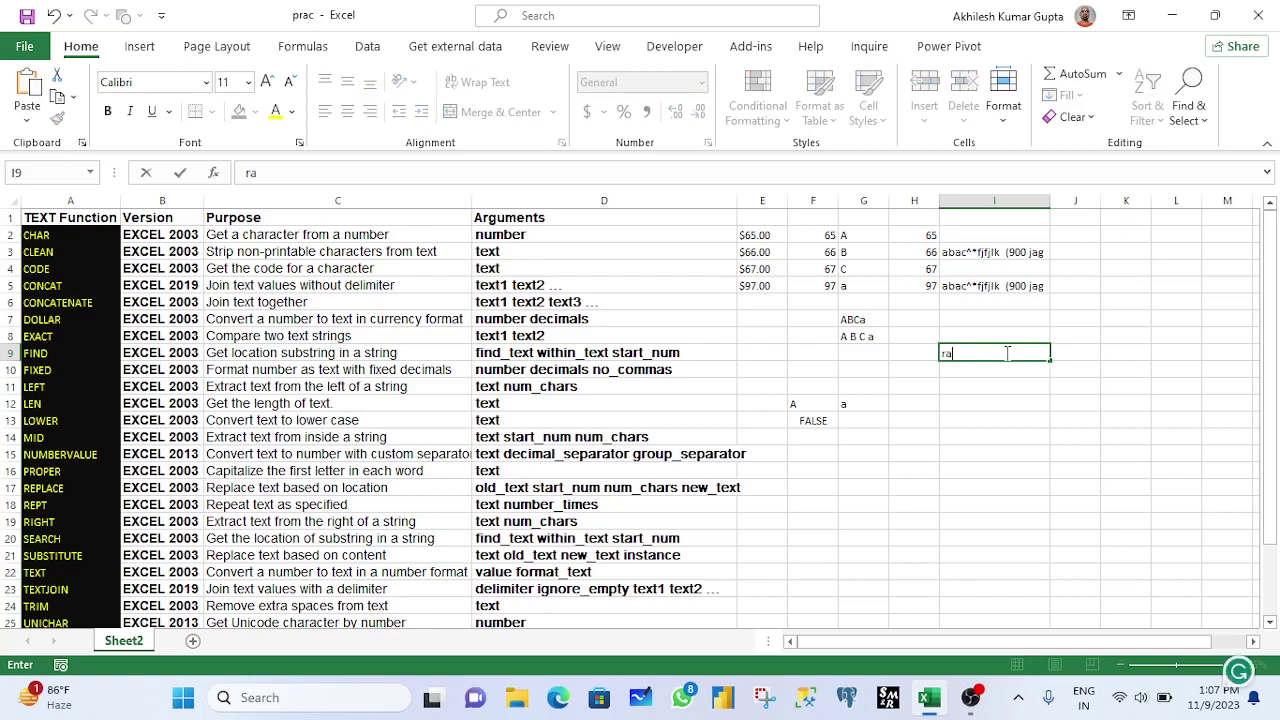
type("mesh")
key("Return")
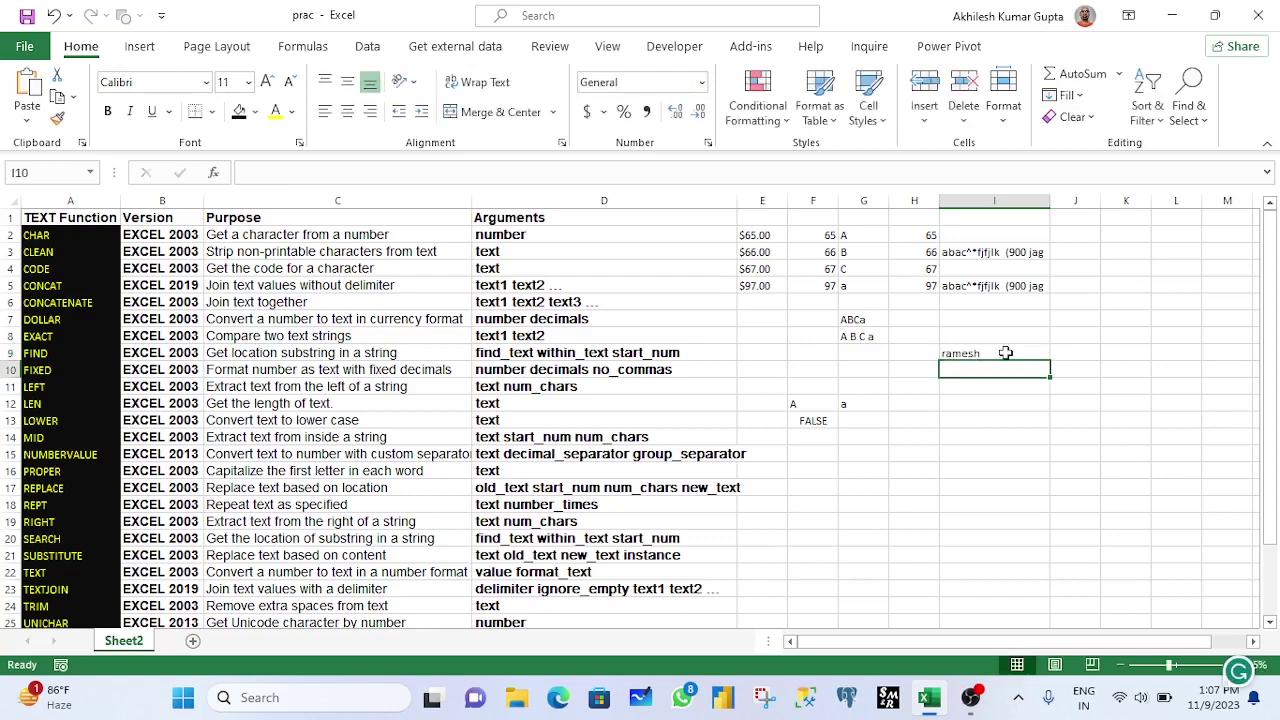
- Locate the letter a in the sample name by entering =FIND("a",I9,1) in I11, and review it against the FIND description in C9
key("Down")
type("=fi")
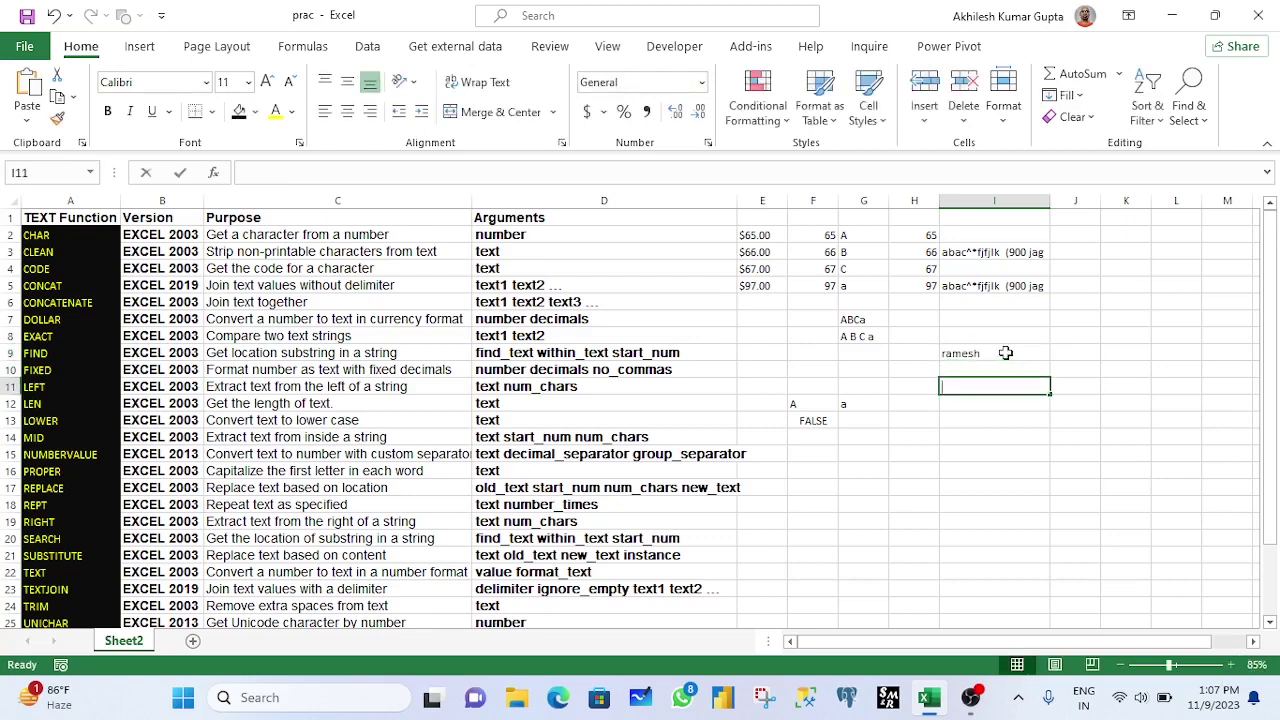
type("nd")
key("Tab")
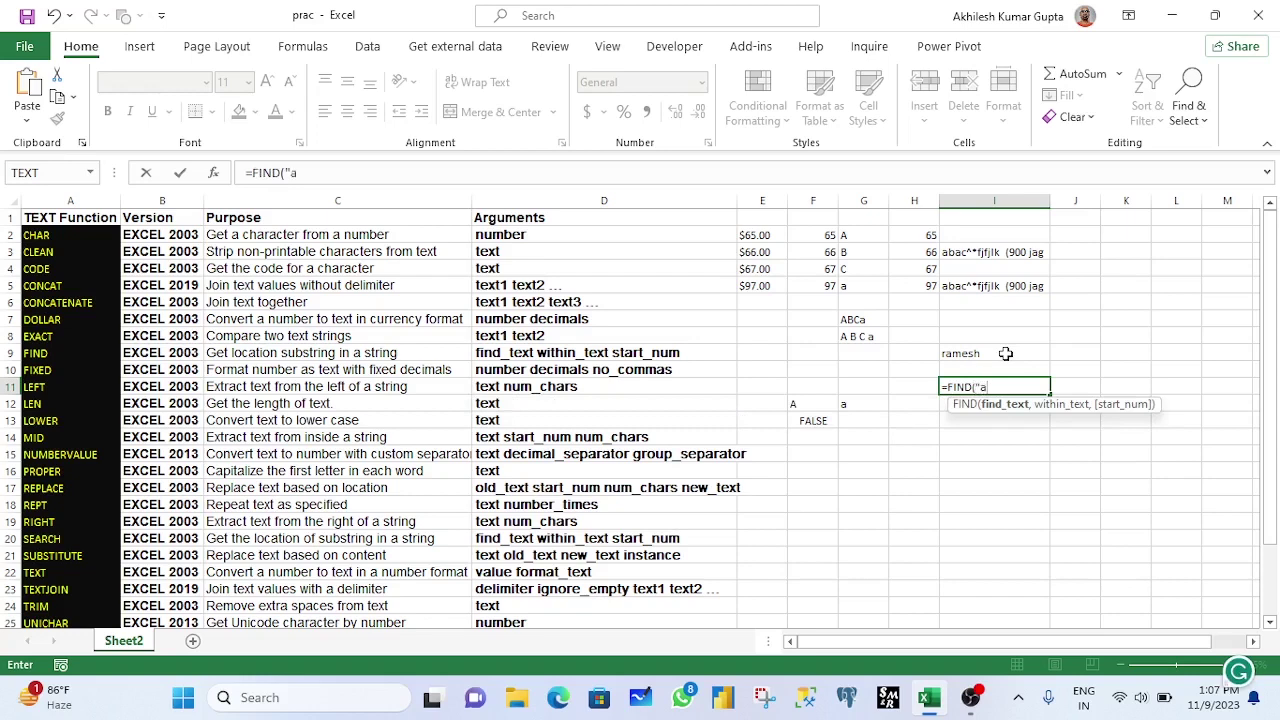
type(",")
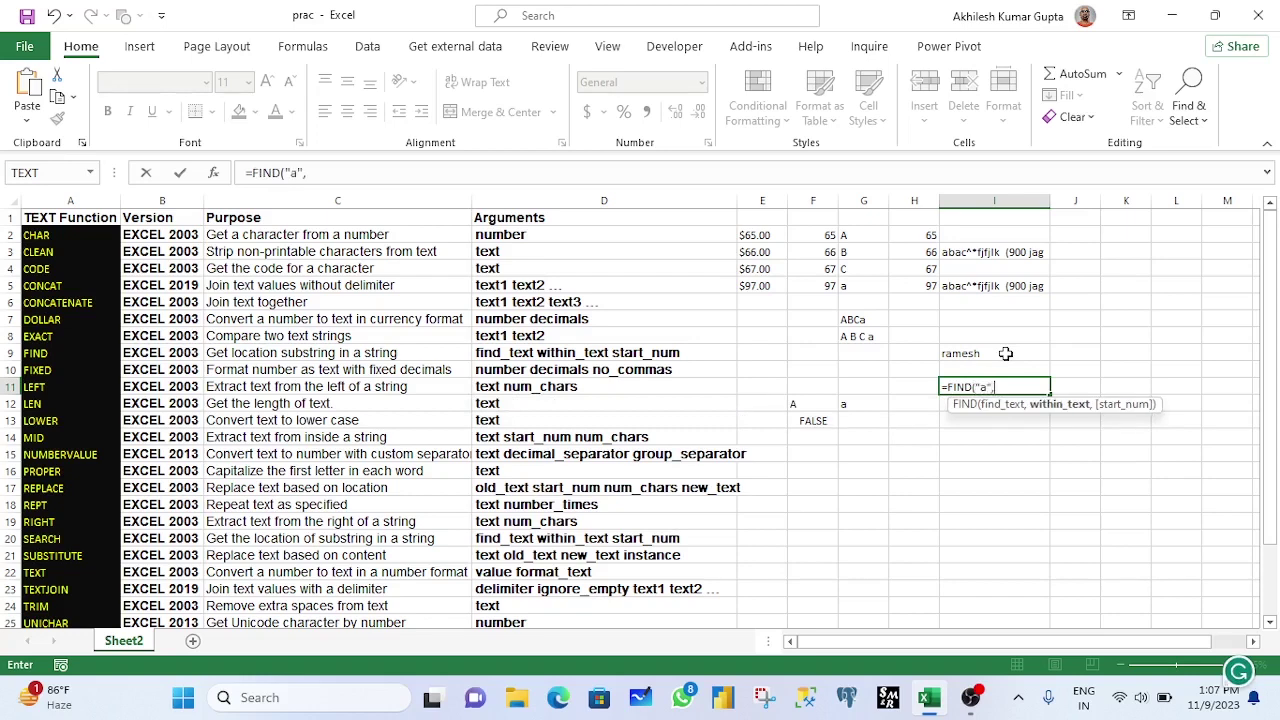
left_click(994, 352)
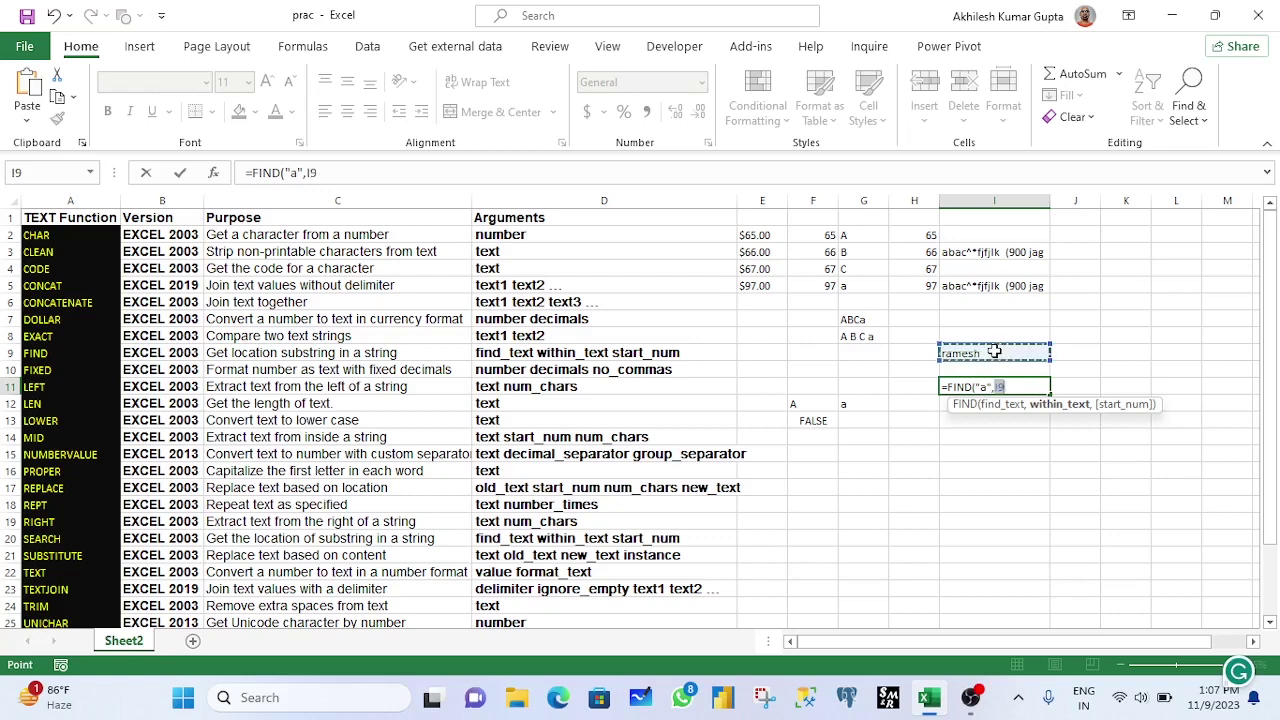
type(",1")
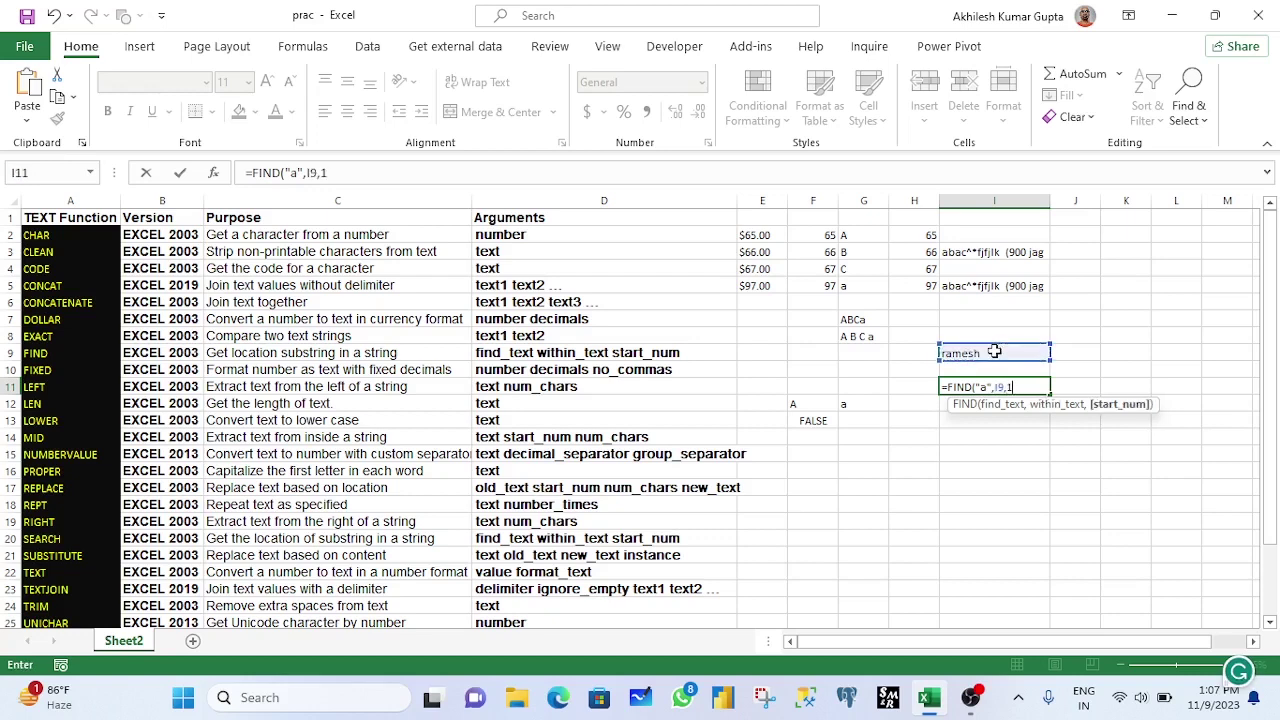
type(")")
key("ctrl+Return")
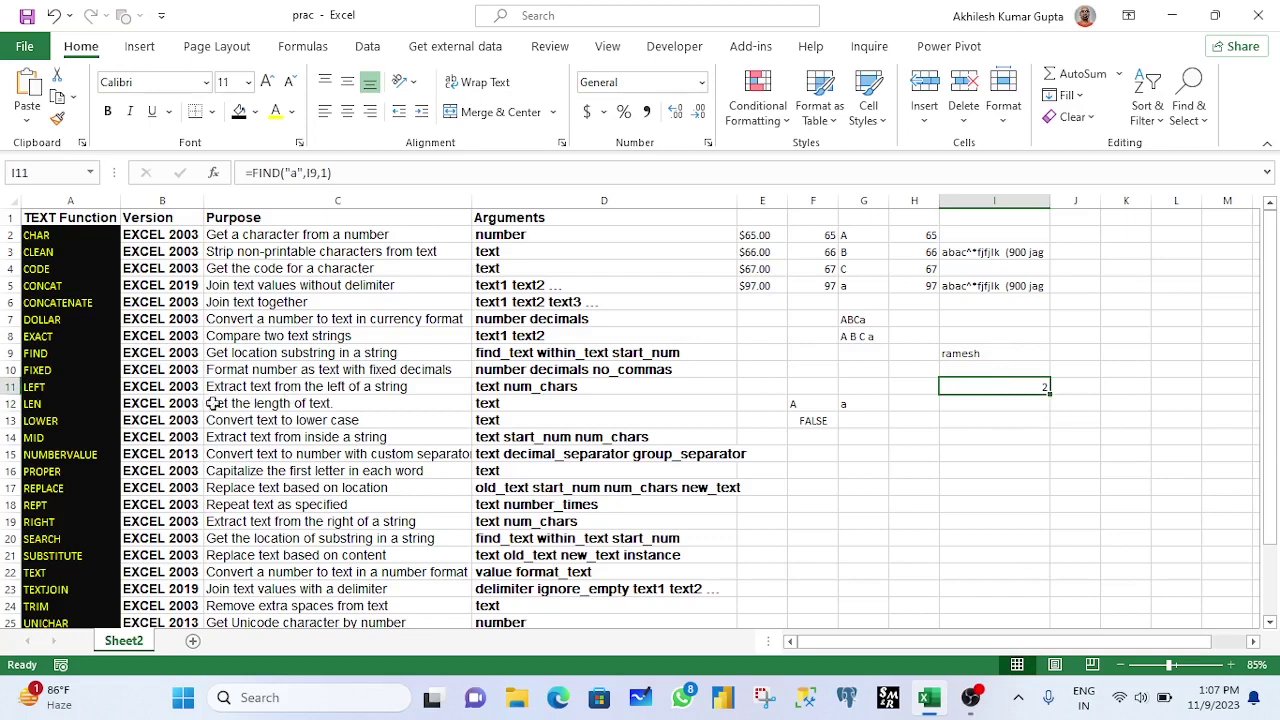
left_click(223, 351)
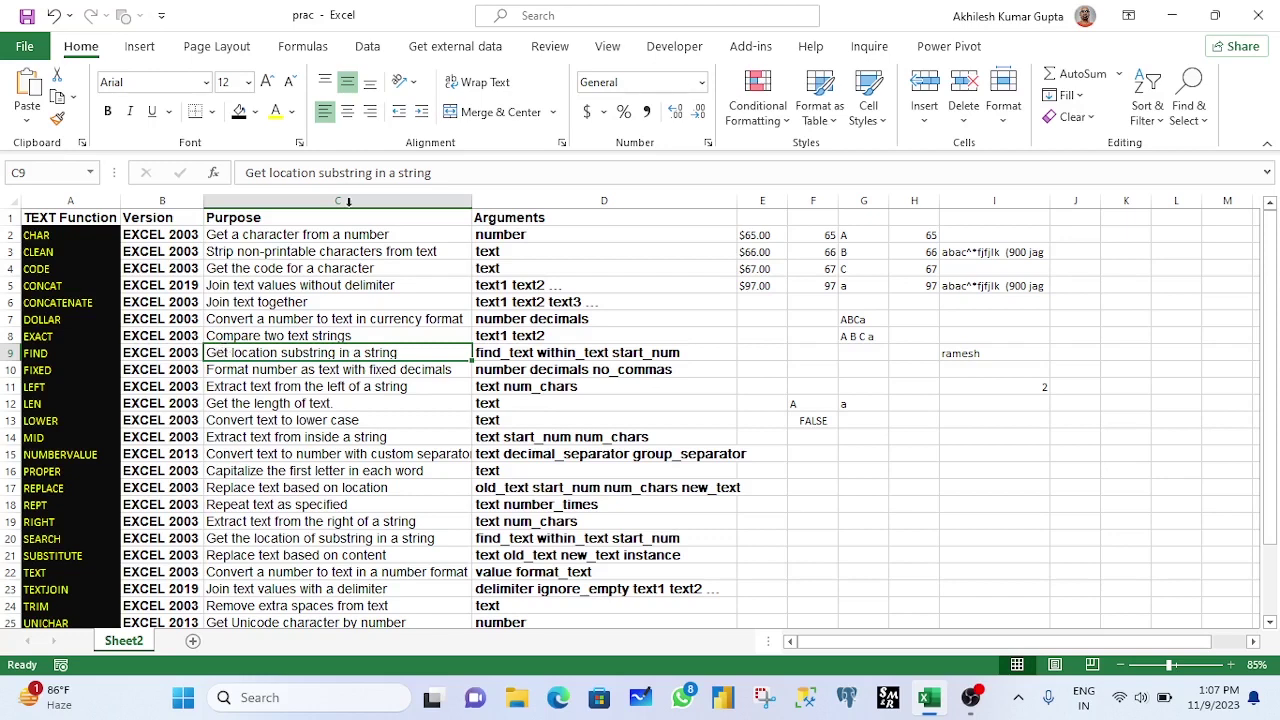
left_click(955, 355)
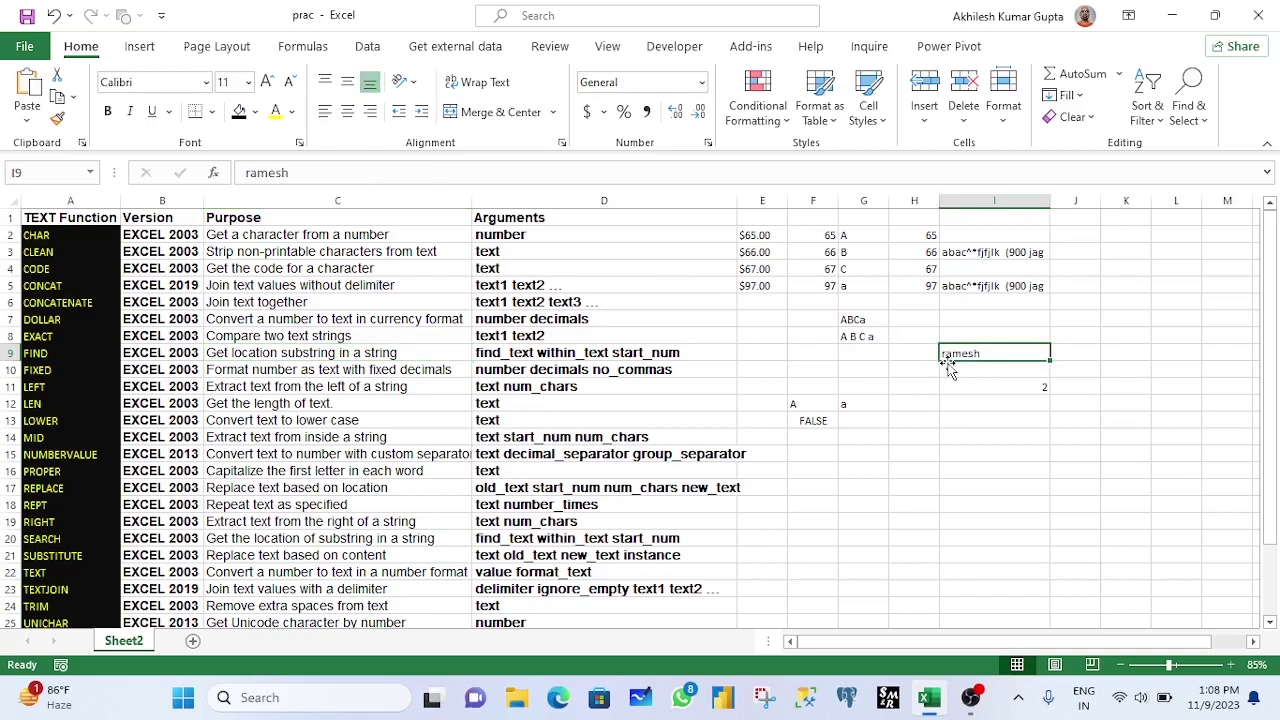
left_click(1024, 385)
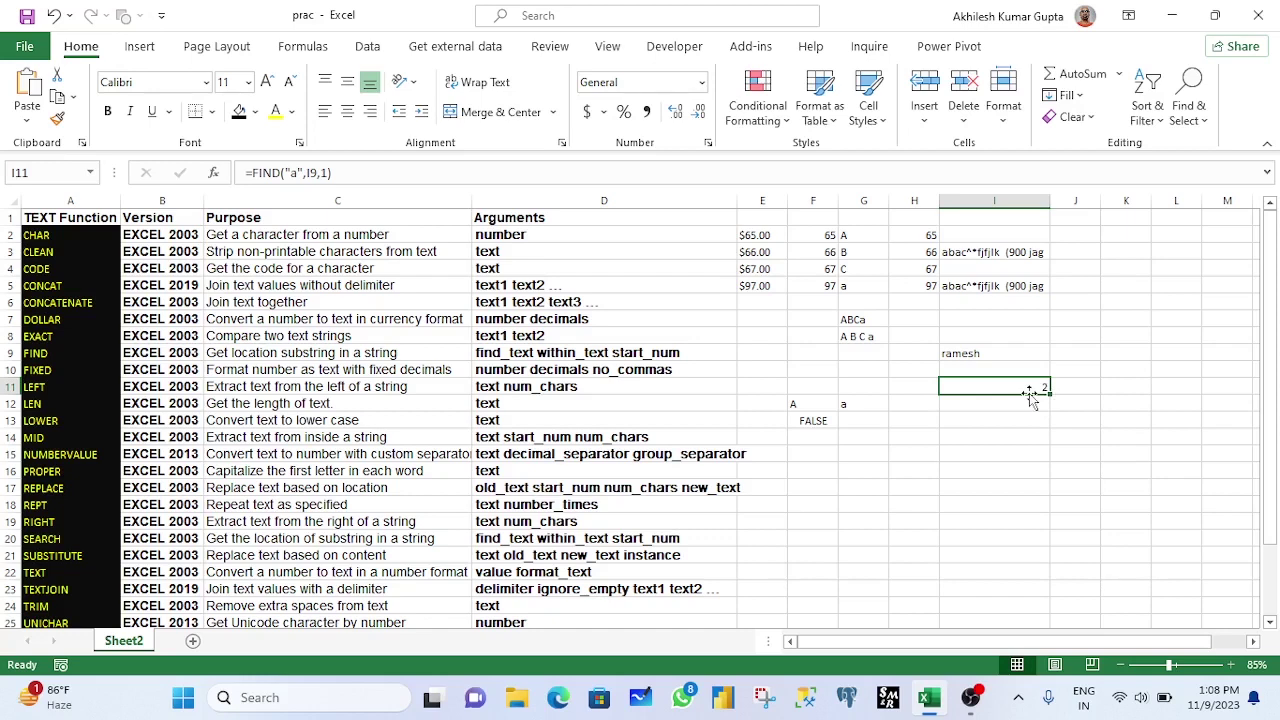
left_click(40, 355)
- Format the number in F2 as text with one decimal and no commas by entering =FIXED(F2,1,TRUE) in cell E8
left_click(29, 372)
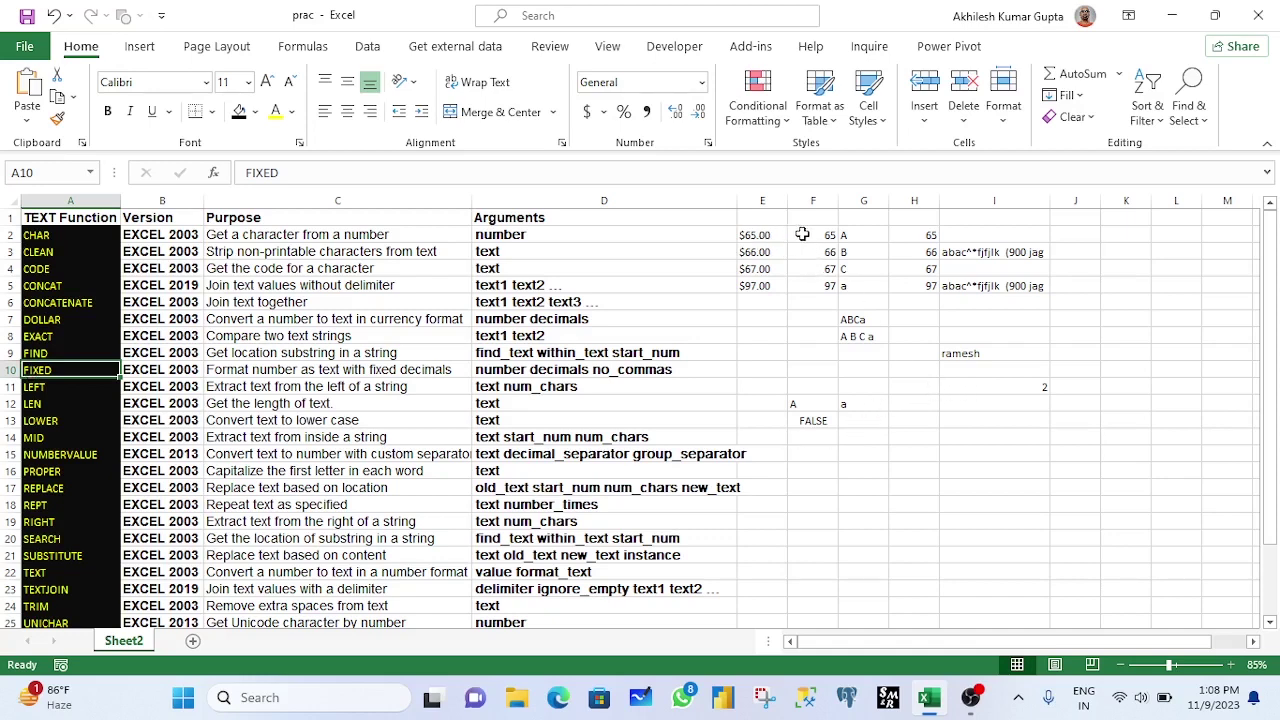
left_click_drag(810, 236, 817, 286)
left_click(762, 336)
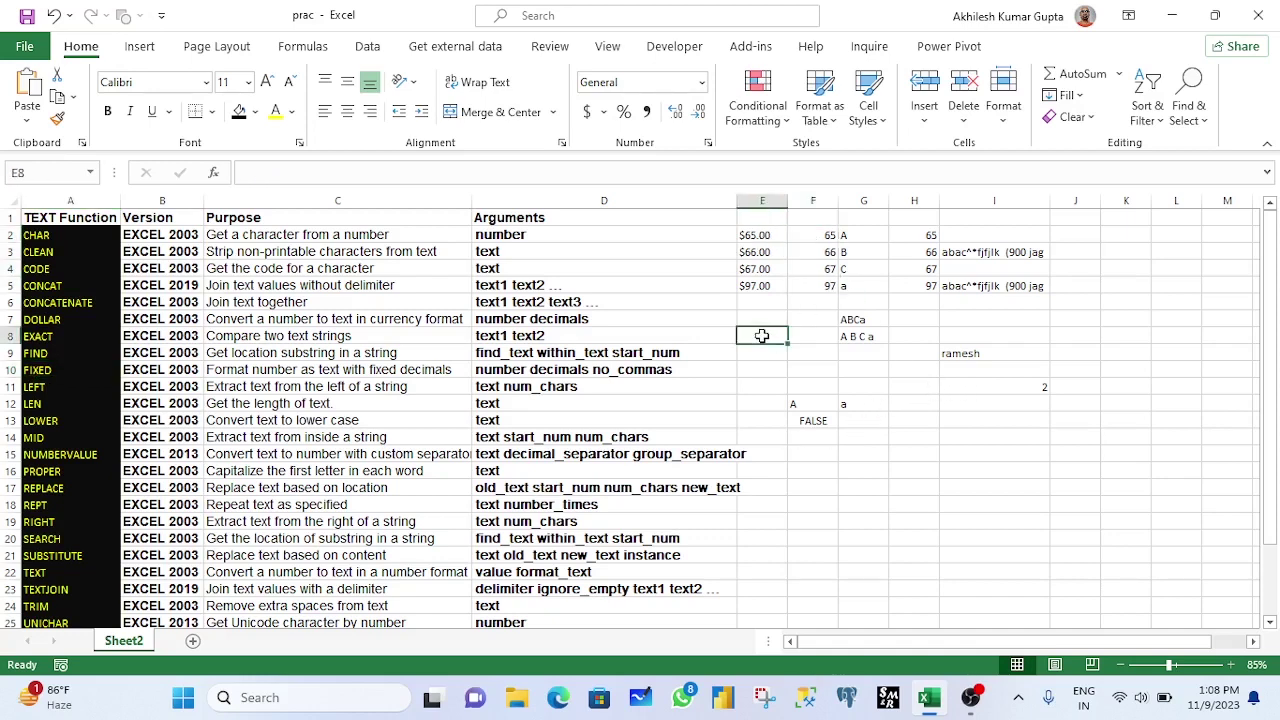
type("=fin")
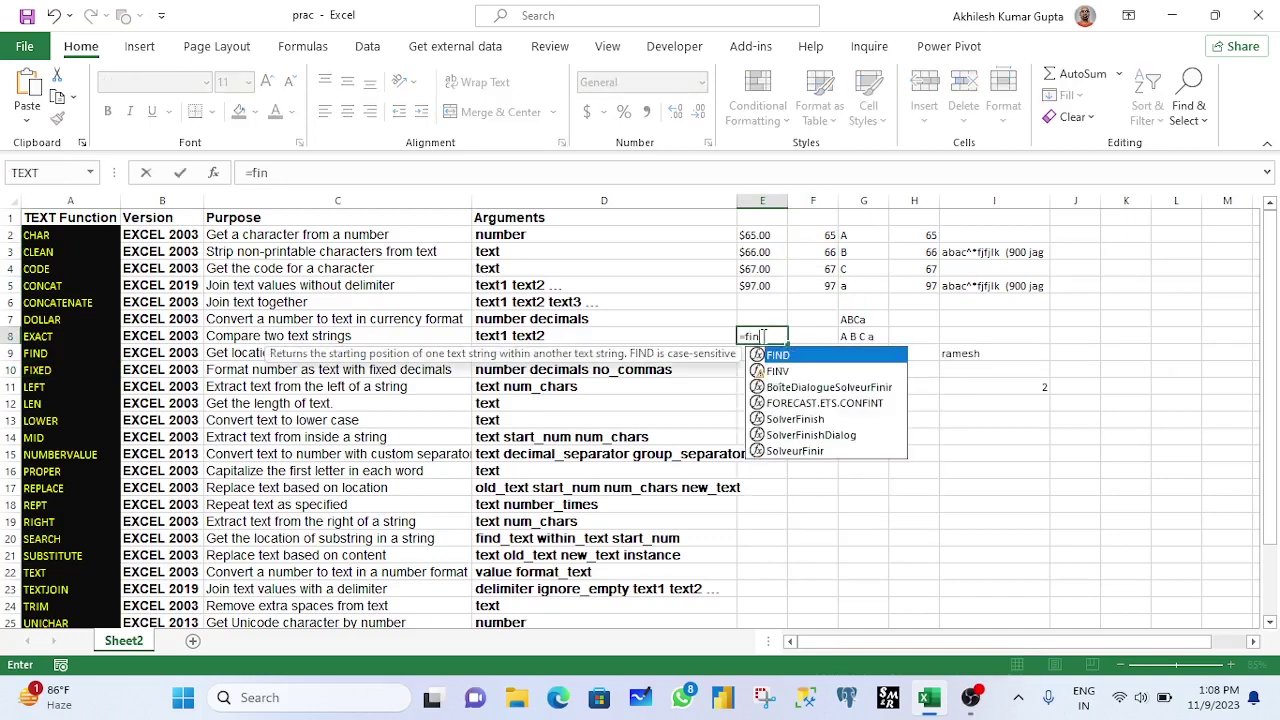
key("BackSpace")
type("x")
key("Tab")
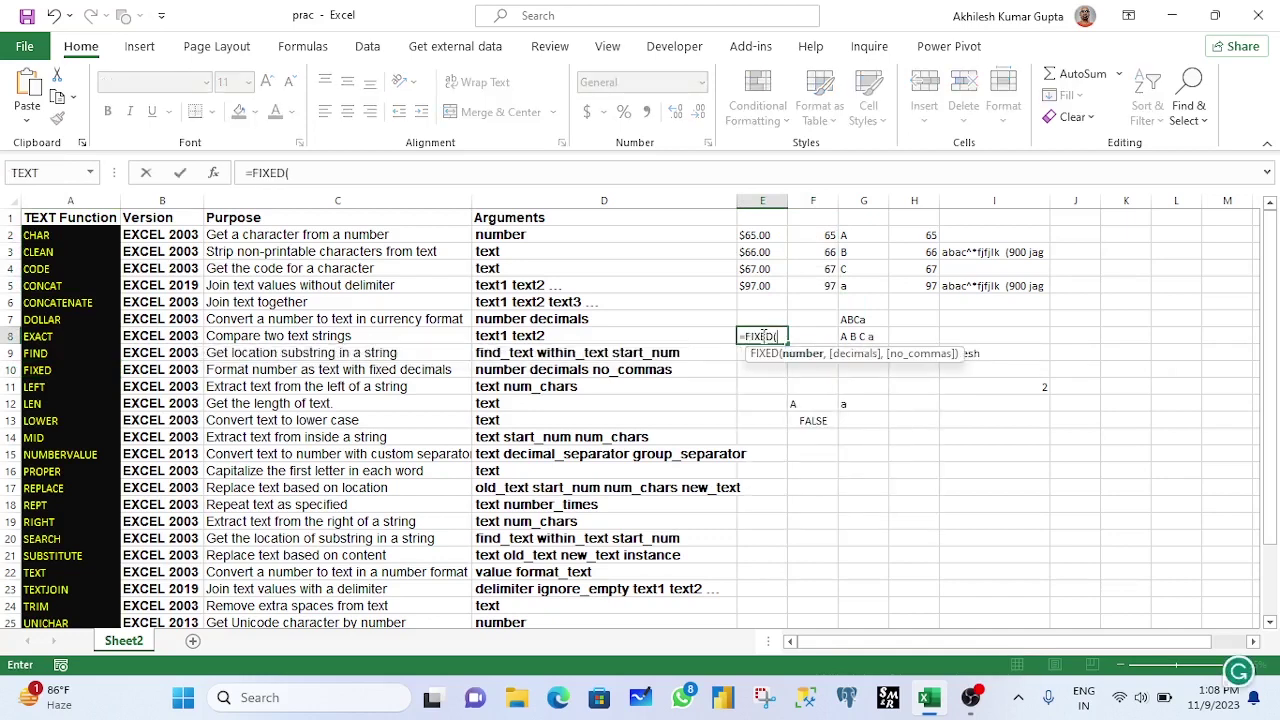
left_click(815, 234)
type(",")
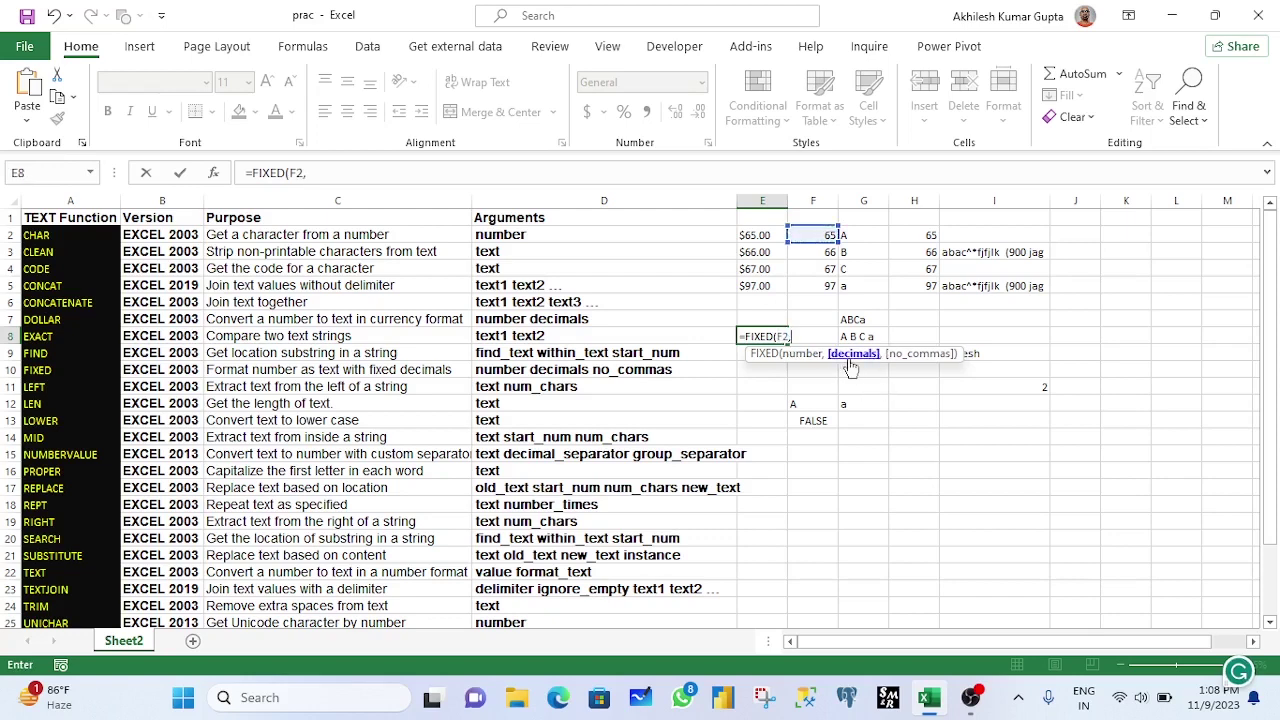
type("1,")
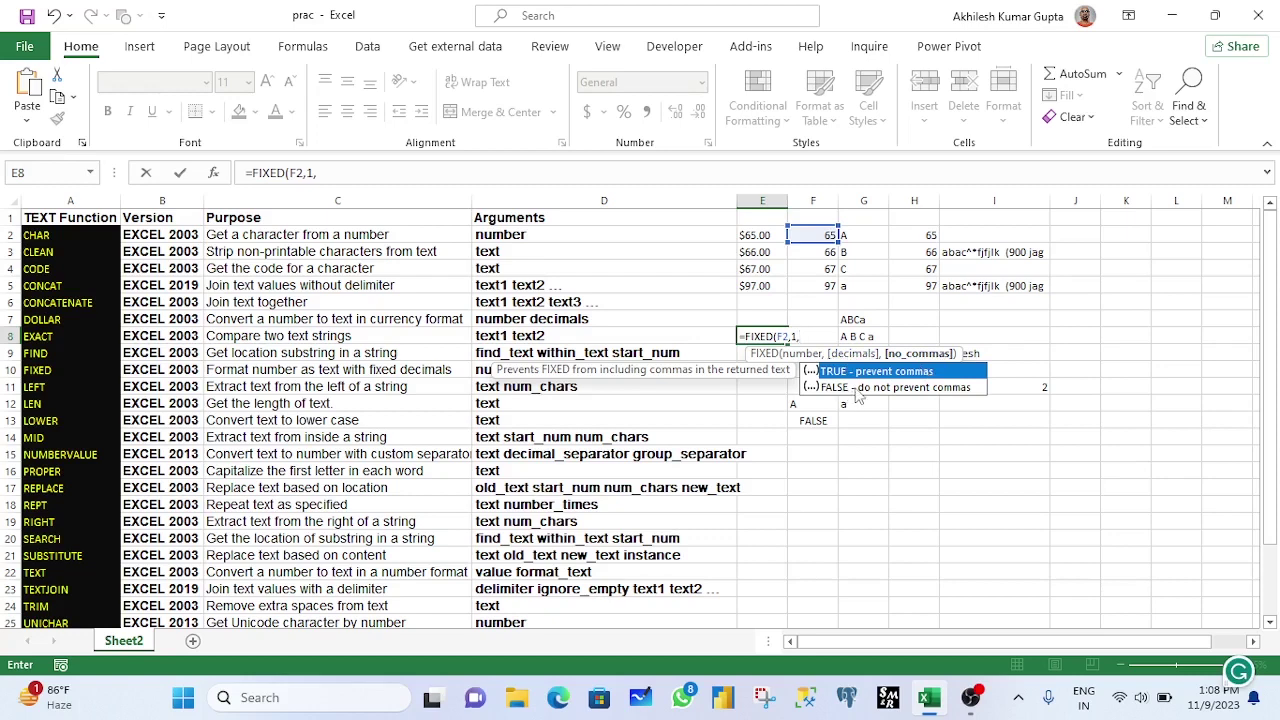
double_click(863, 373)
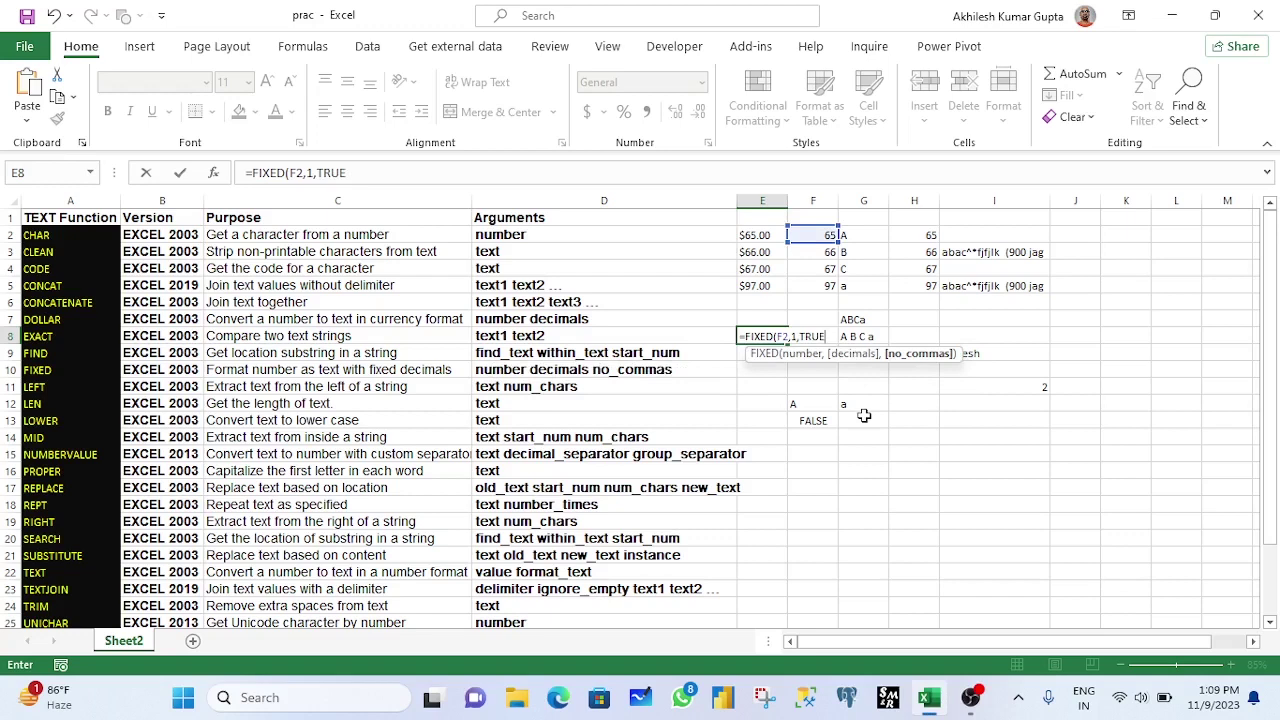
type(")")
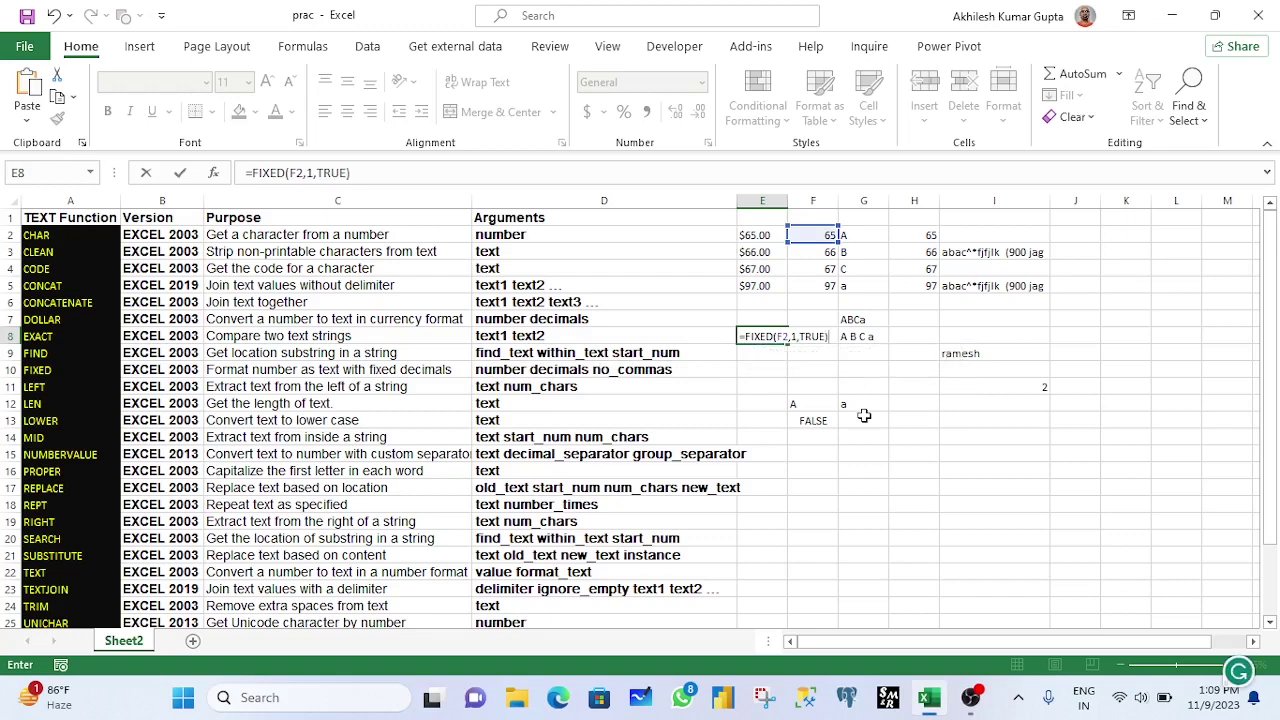
key("Return")
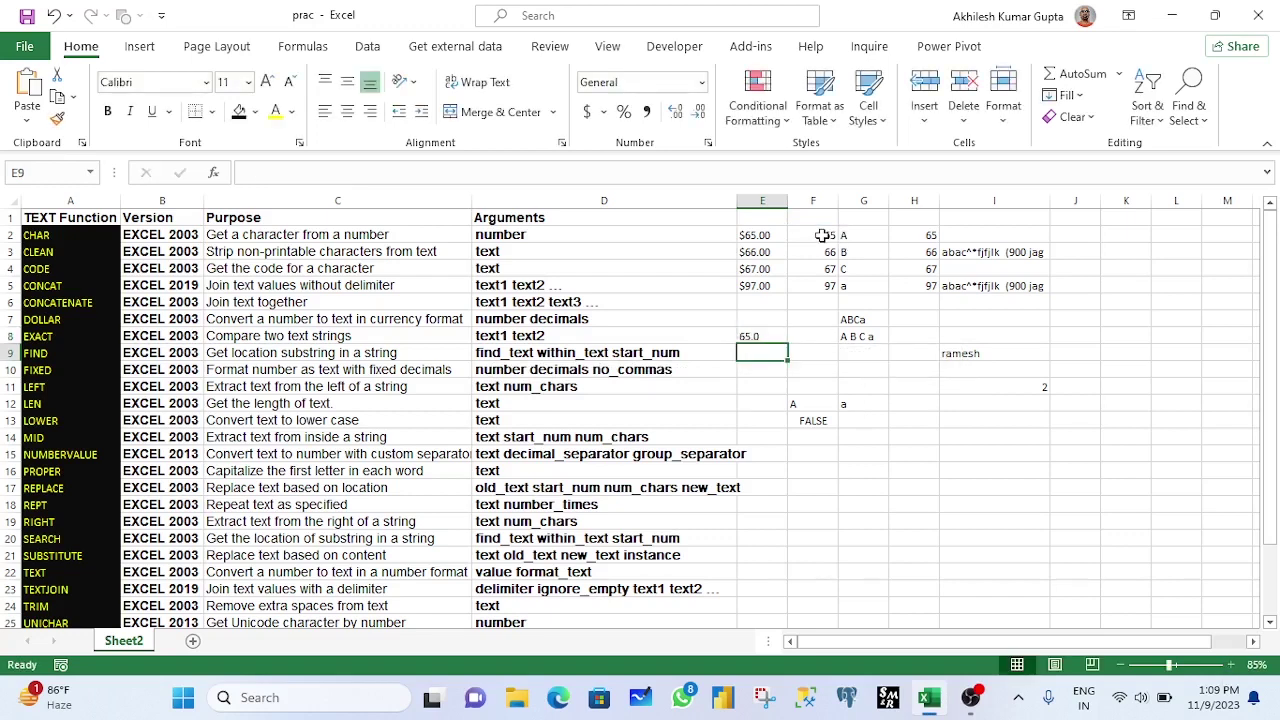
left_click(755, 337)
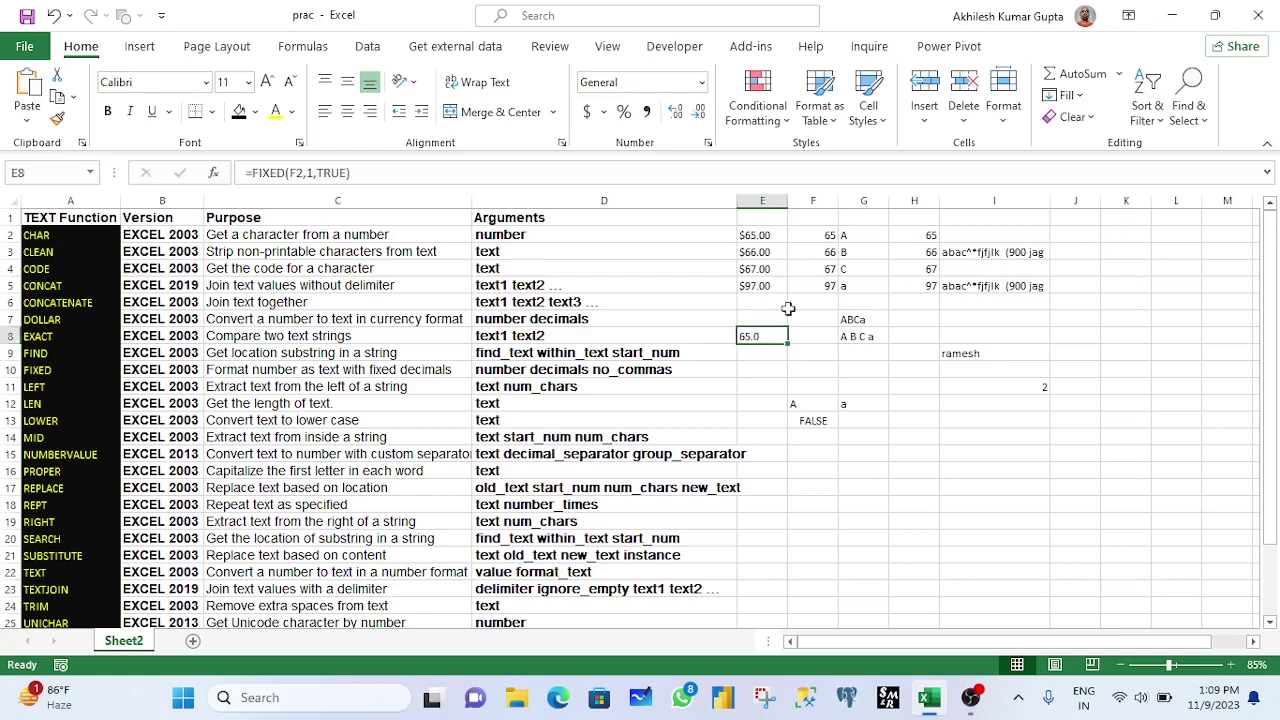
- Replace the numbers in F2:F4 with 178393, 4943 and 4809
left_click(818, 235)
type("178393")
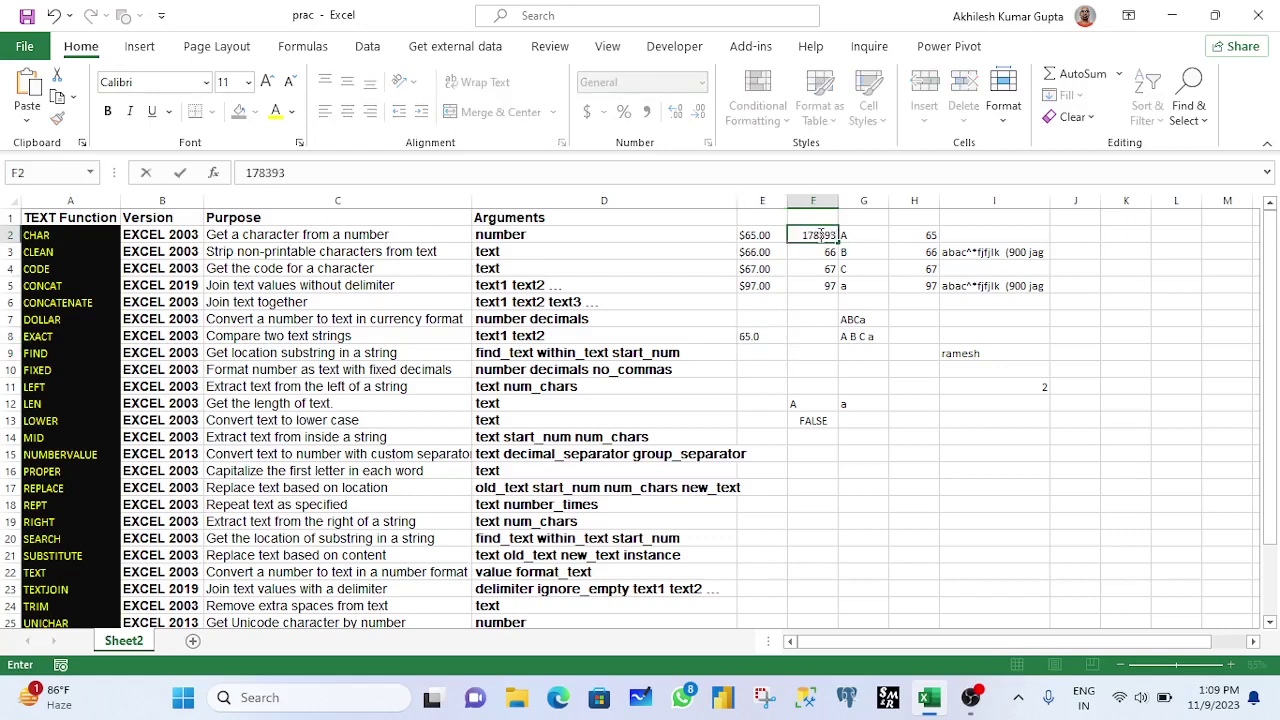
key("Return")
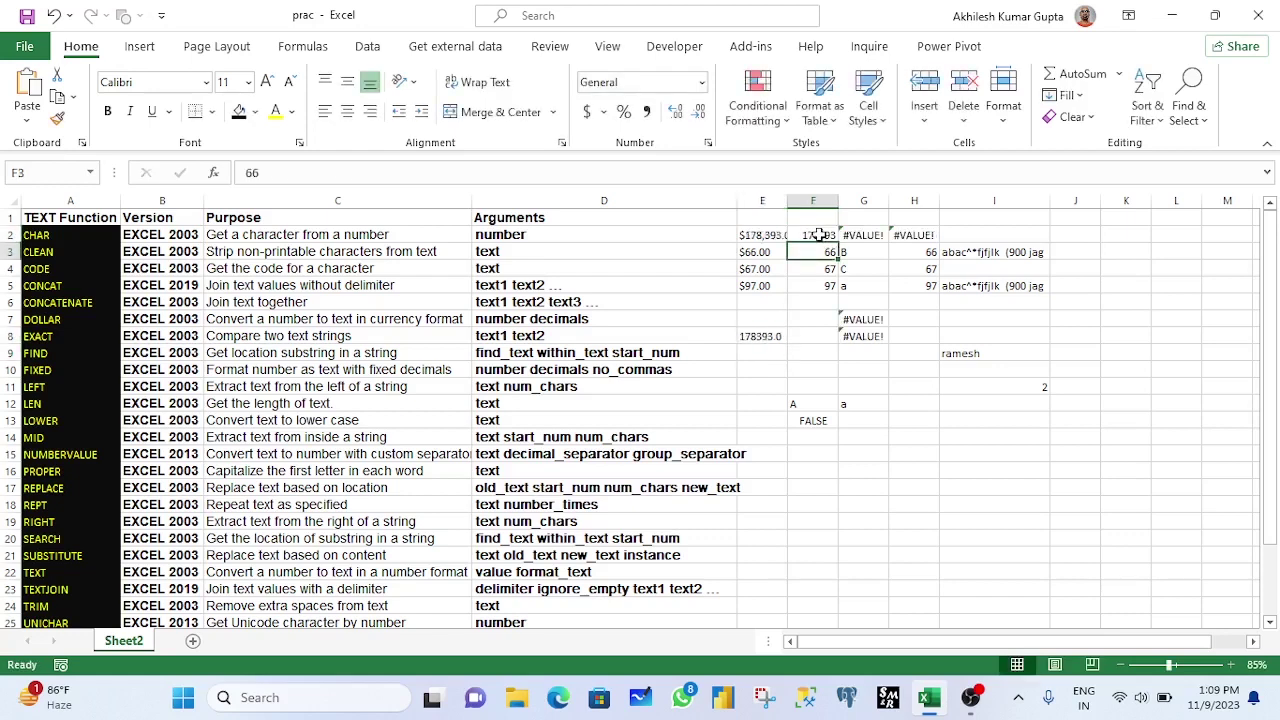
type("4943")
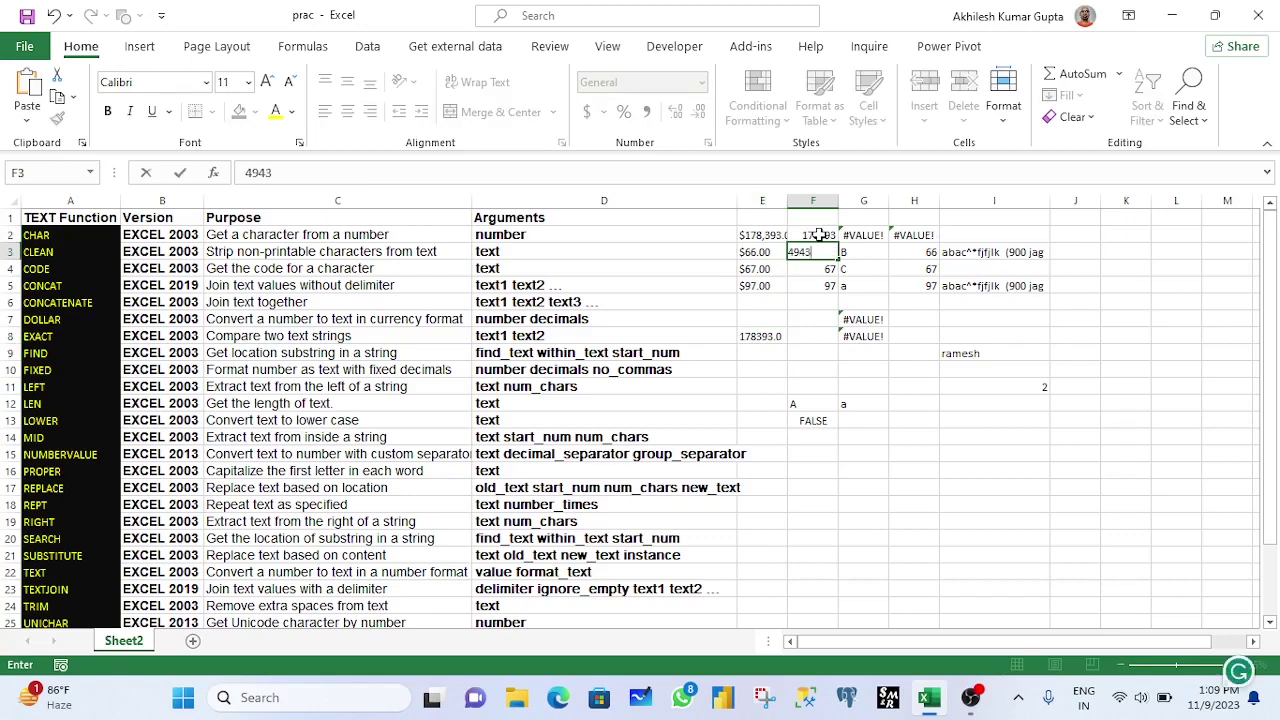
key("Return")
type("4809")
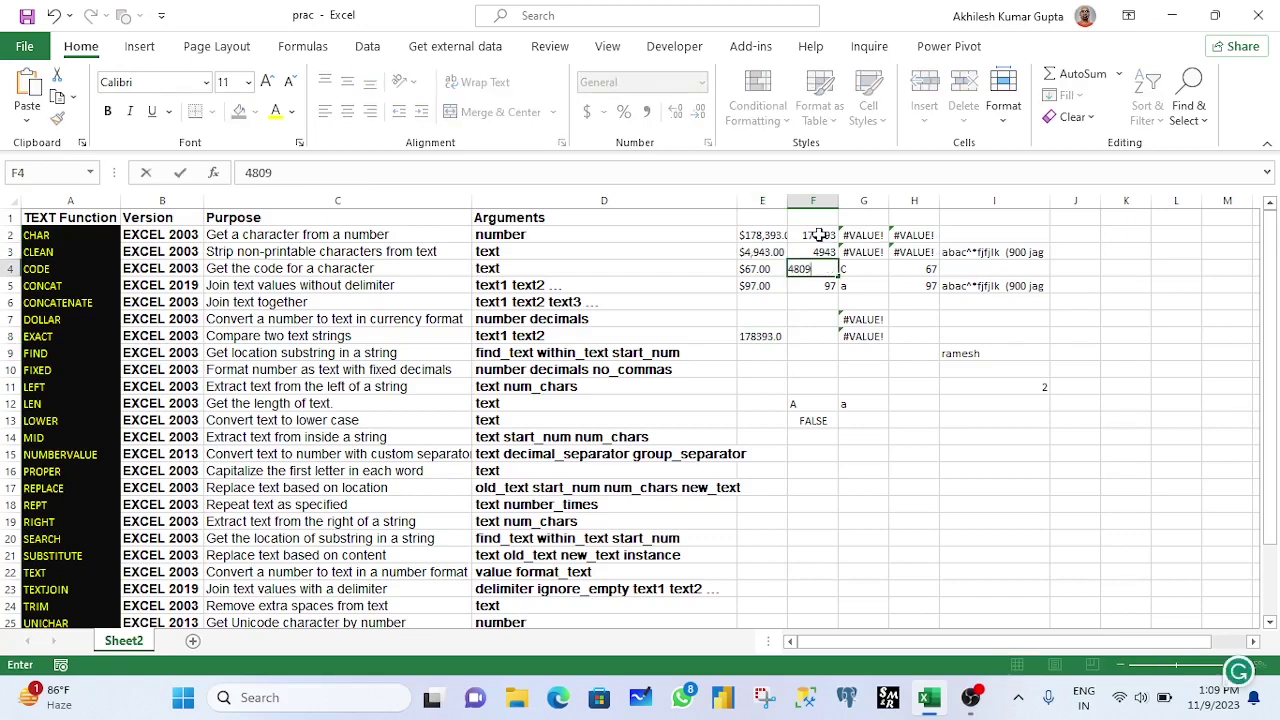
key("Return")
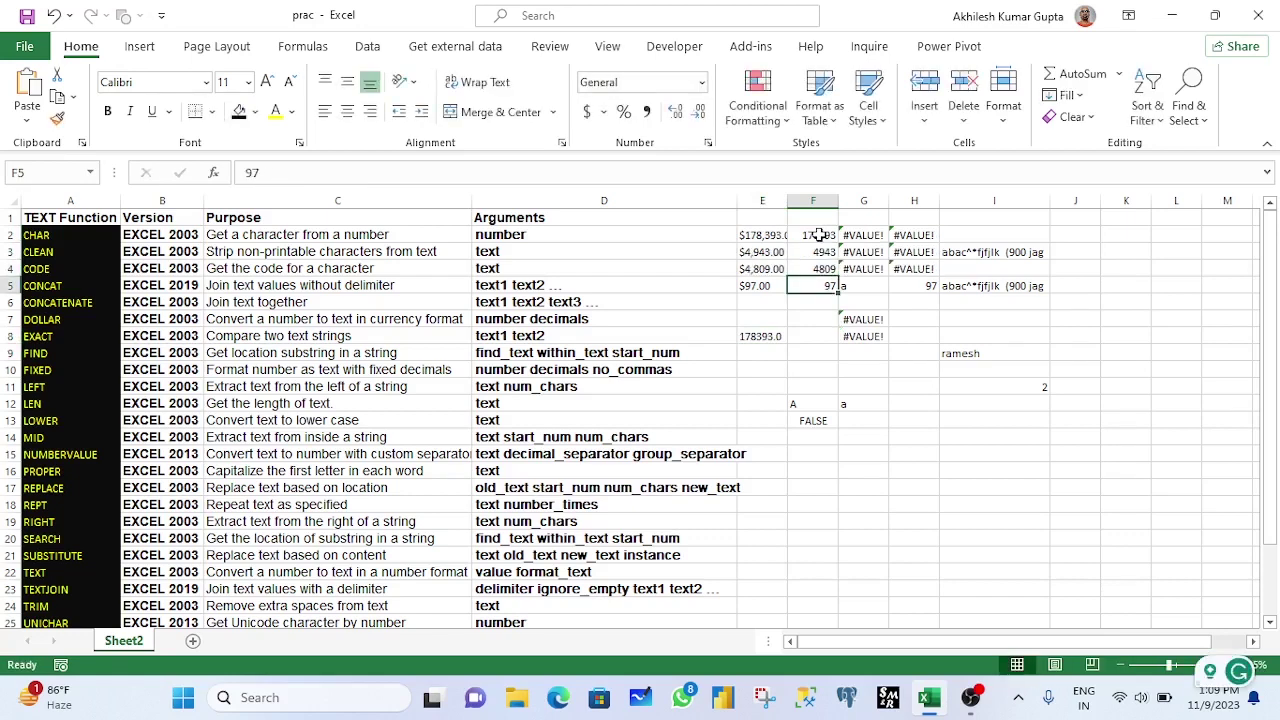
- Format F2 as text with two decimals and commas by entering =FIXED(F2,2,FALSE) in E8, and autofit column E's width
left_click(759, 335)
double_click(759, 335)
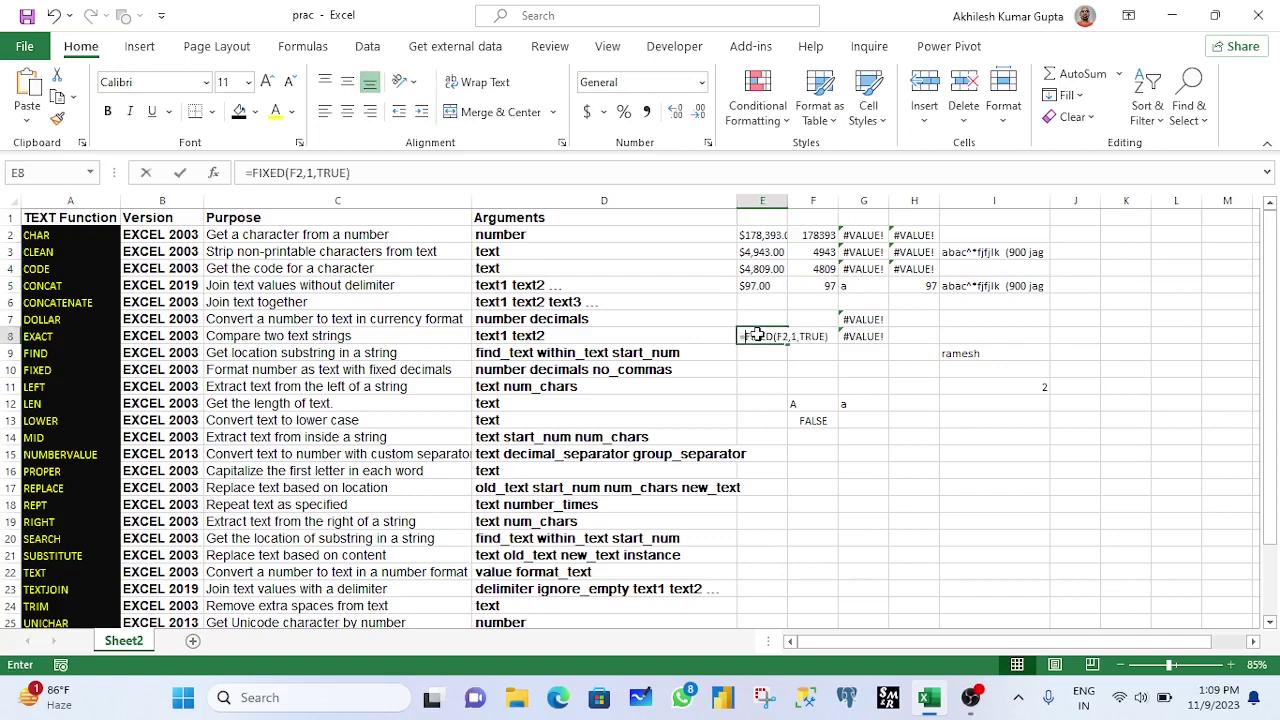
type("=")
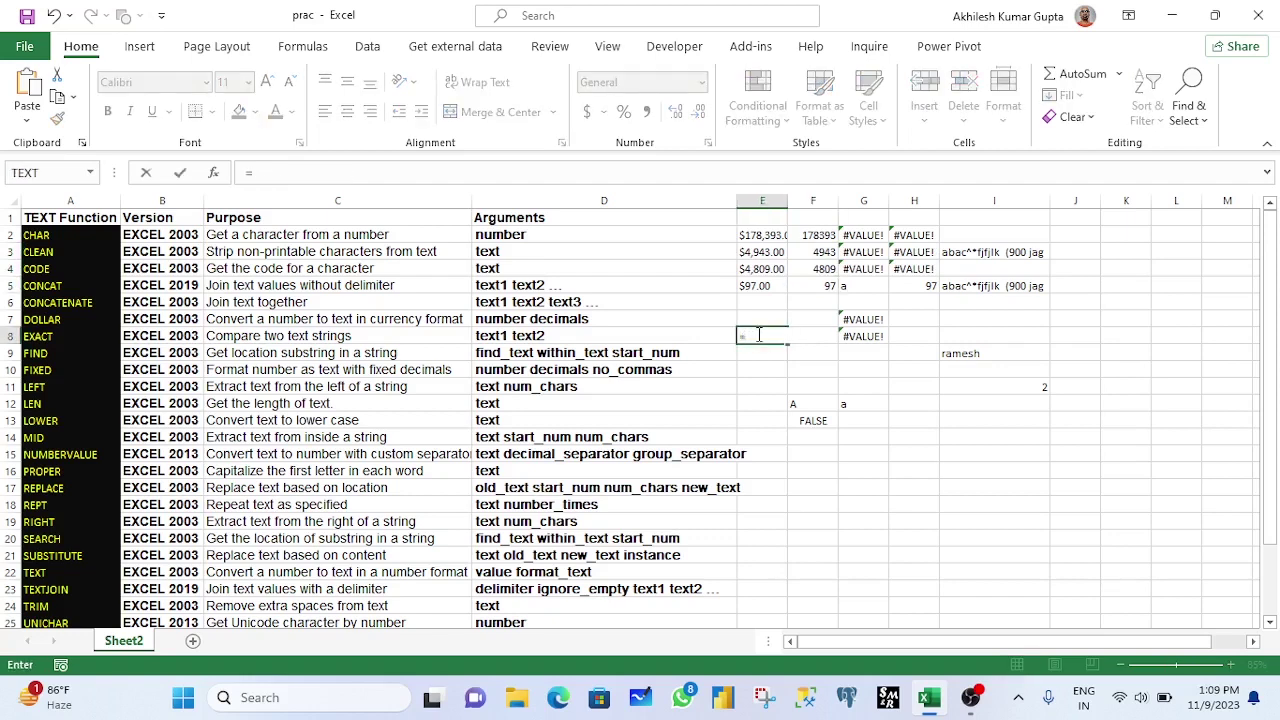
type("fix")
key("Tab")
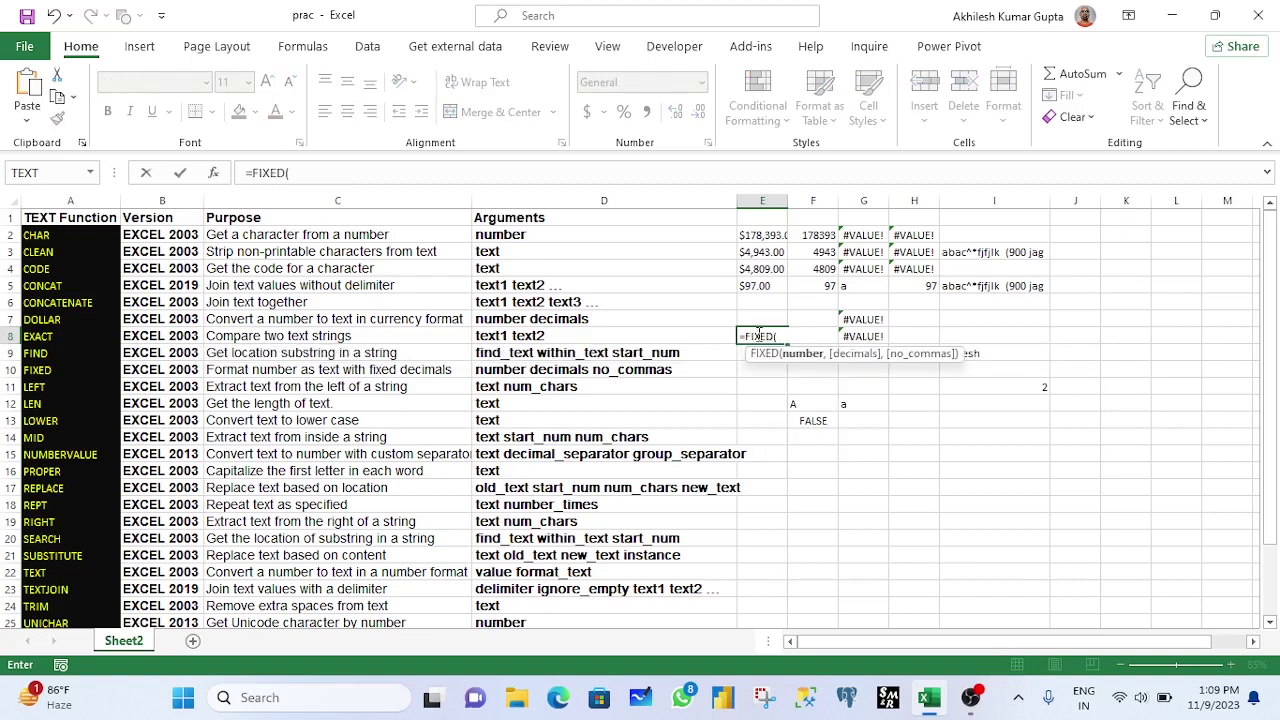
left_click(817, 233)
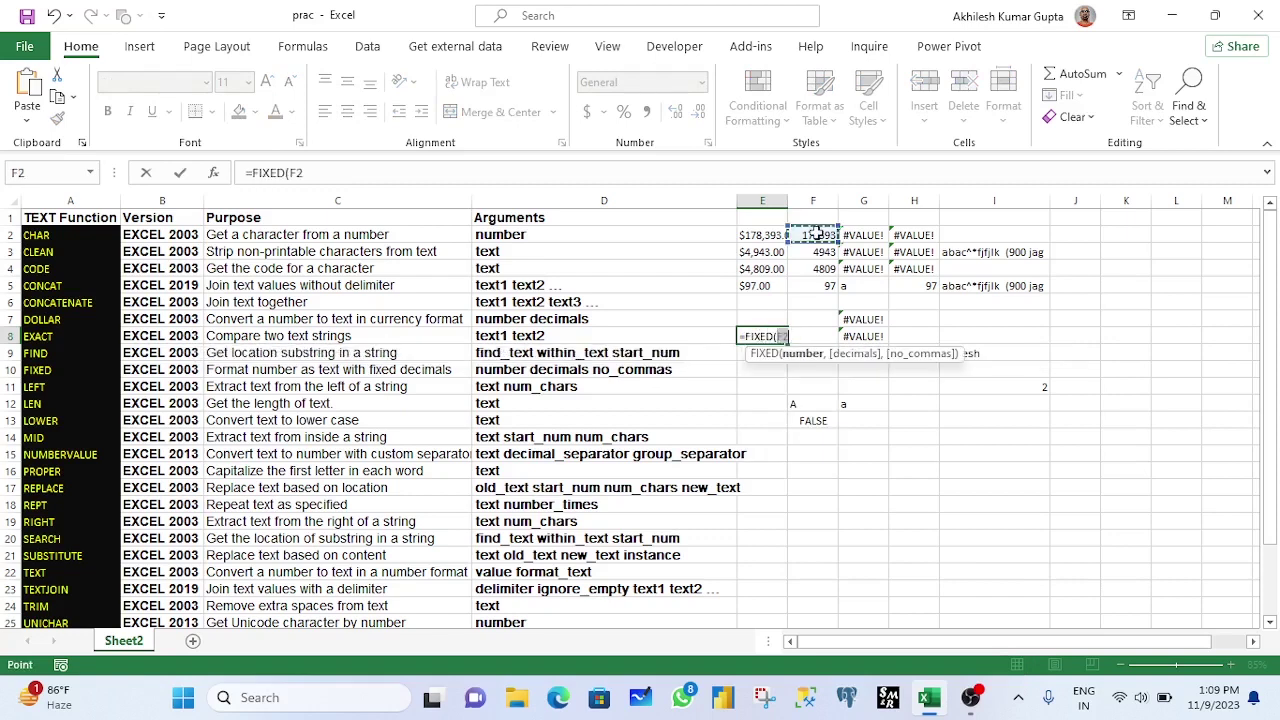
type(",")
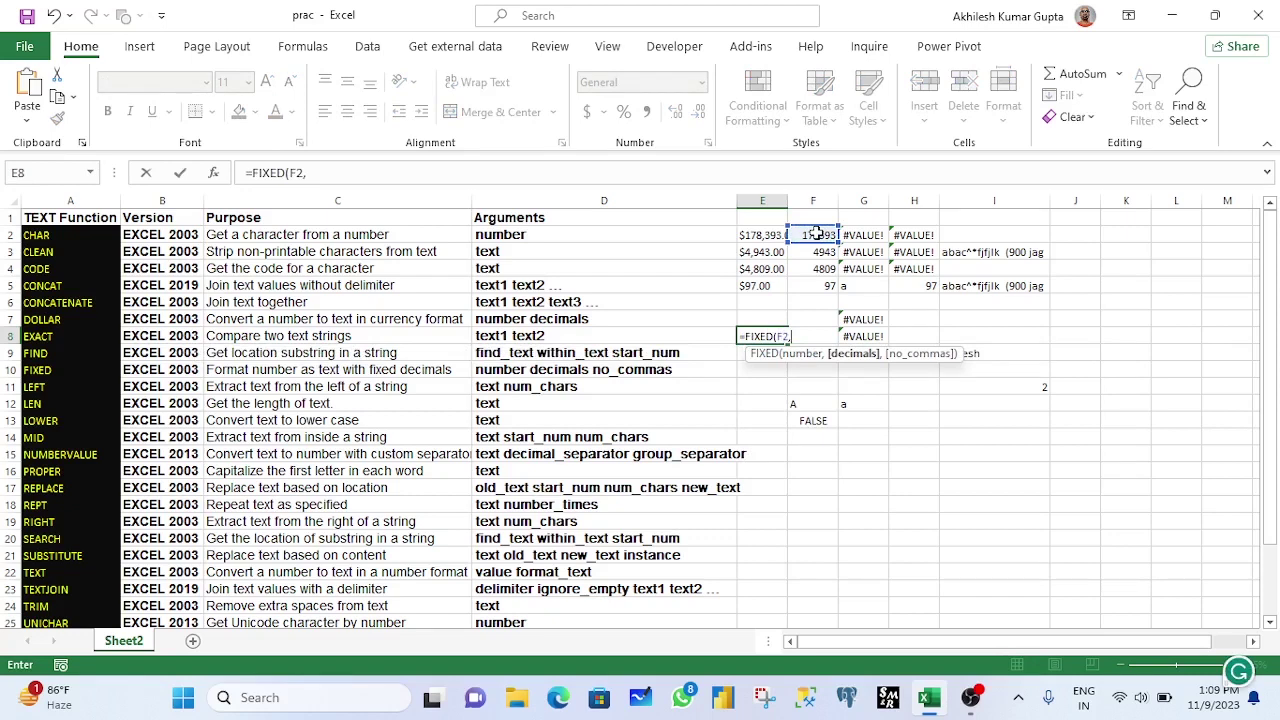
type("2,")
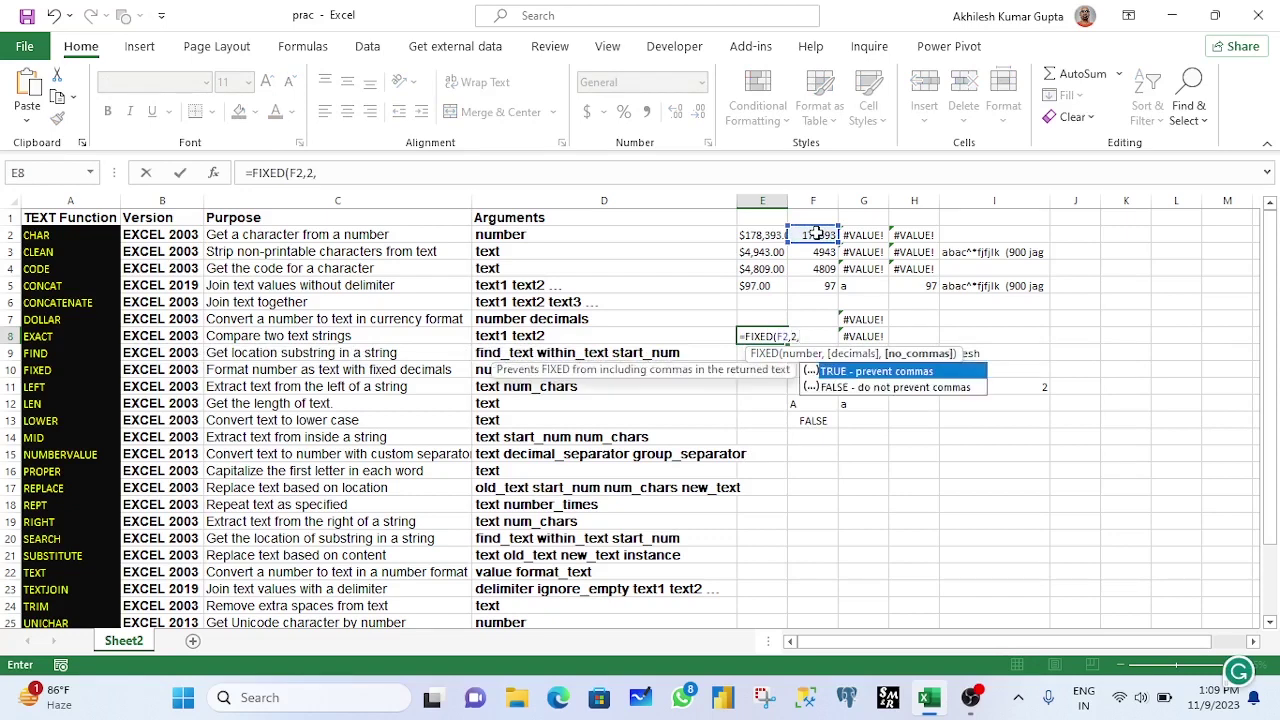
key("Down")
key("Tab")
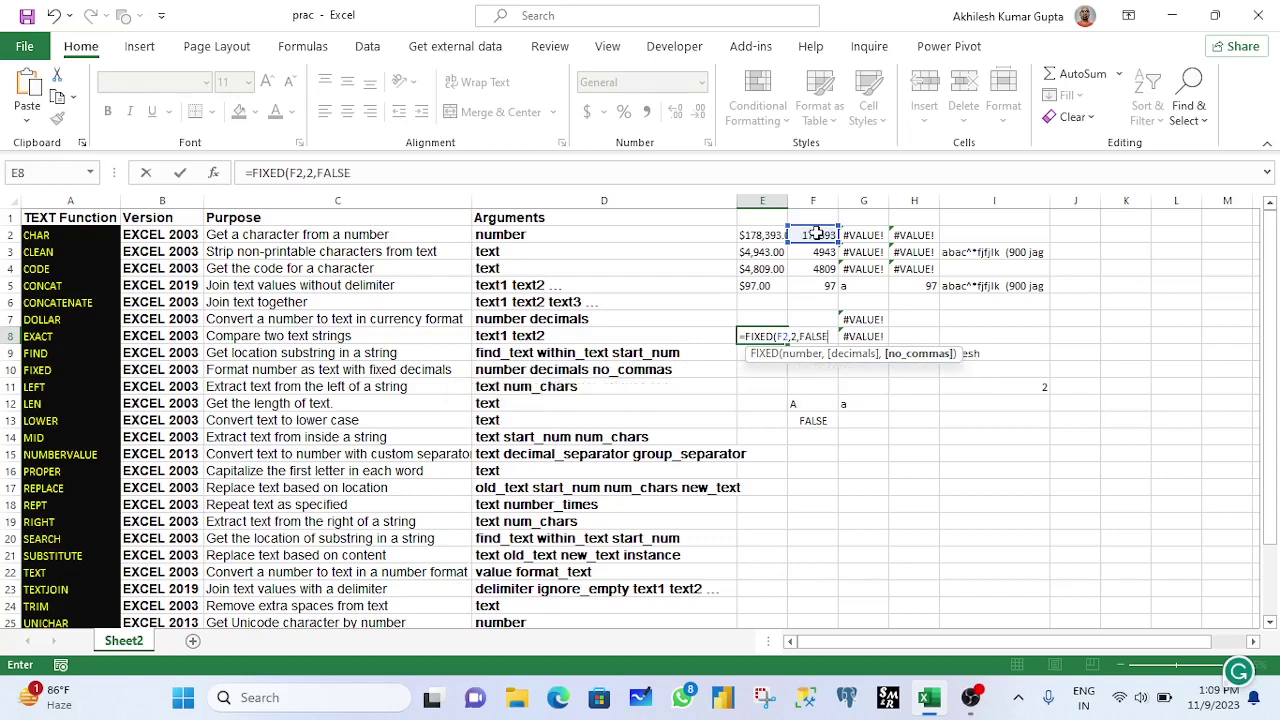
type(")")
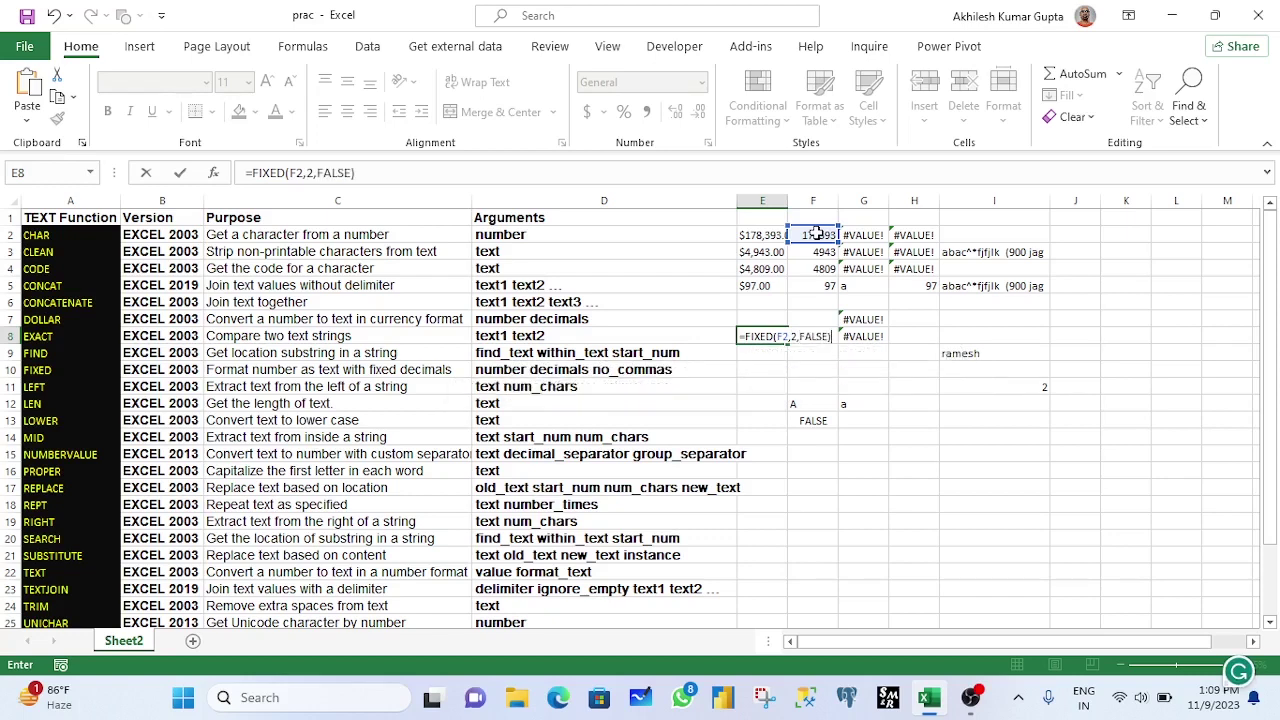
key("Return")
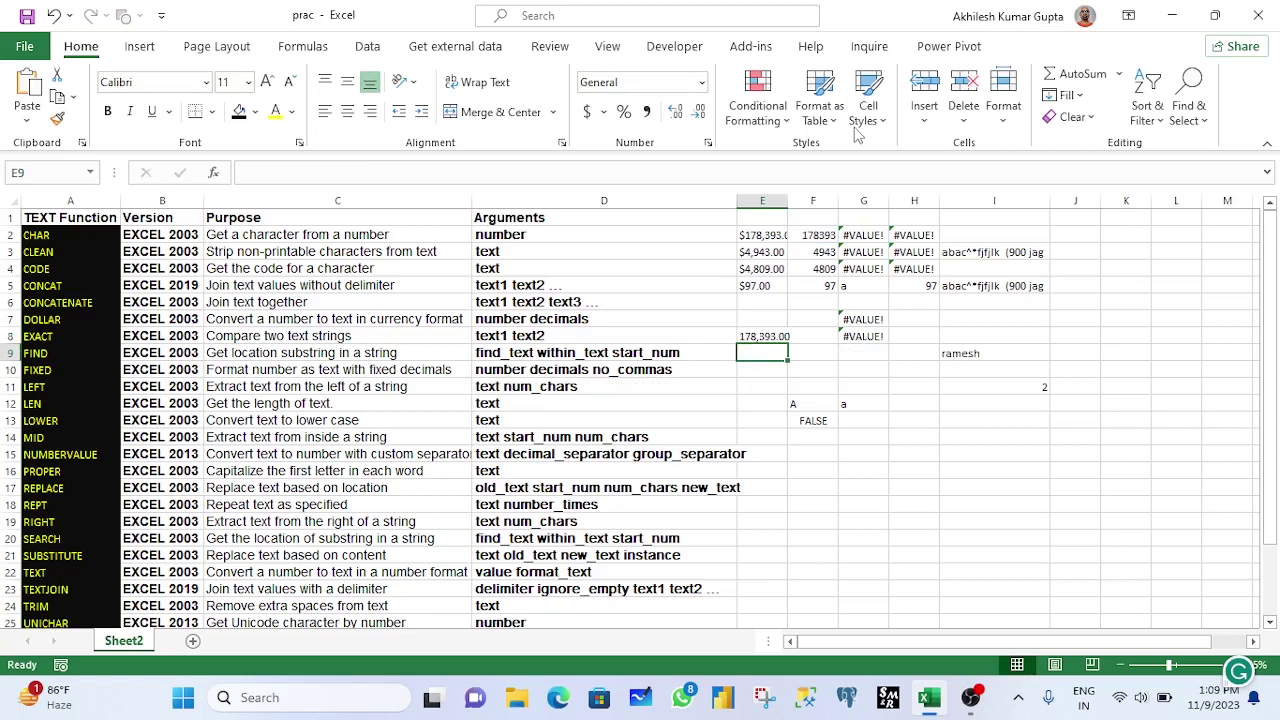
left_click(755, 337)
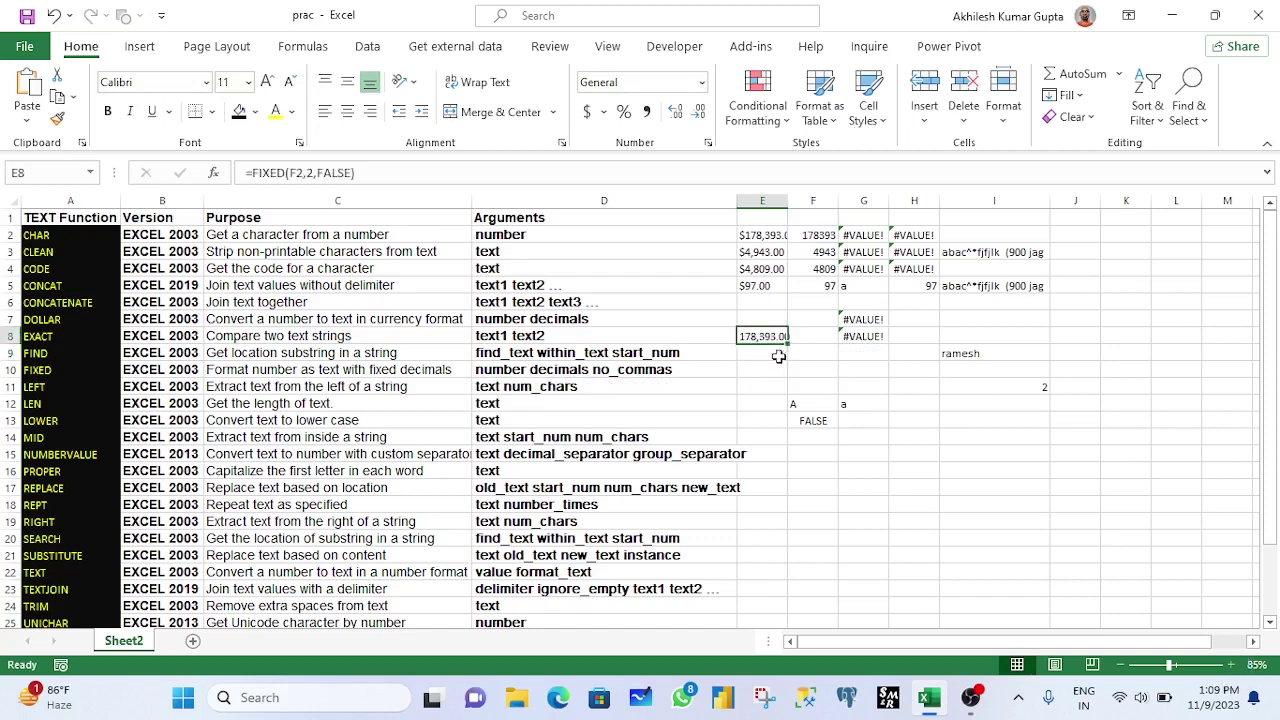
double_click(787, 200)
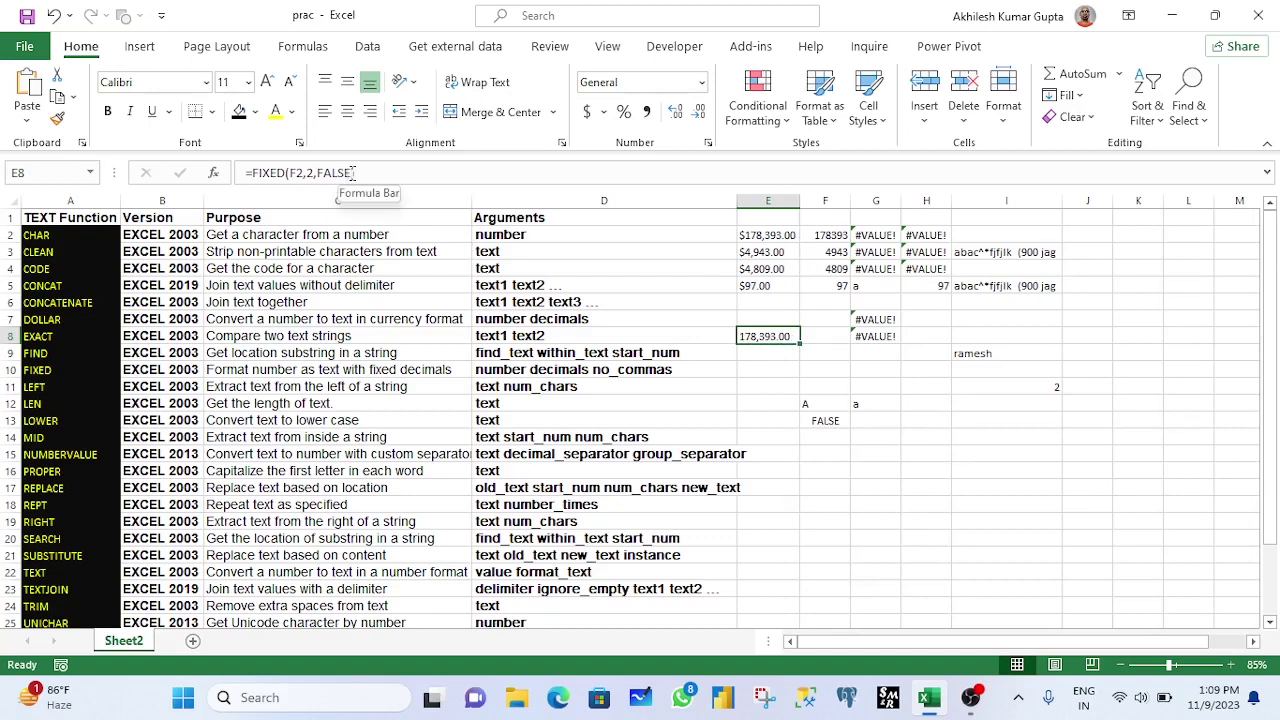
- Suppress the commas in E8 by changing the formula to =FIXED(F2,2,TRUE), and refer to the FIXED entry in row 10
left_click_drag(351, 173, 318, 174)
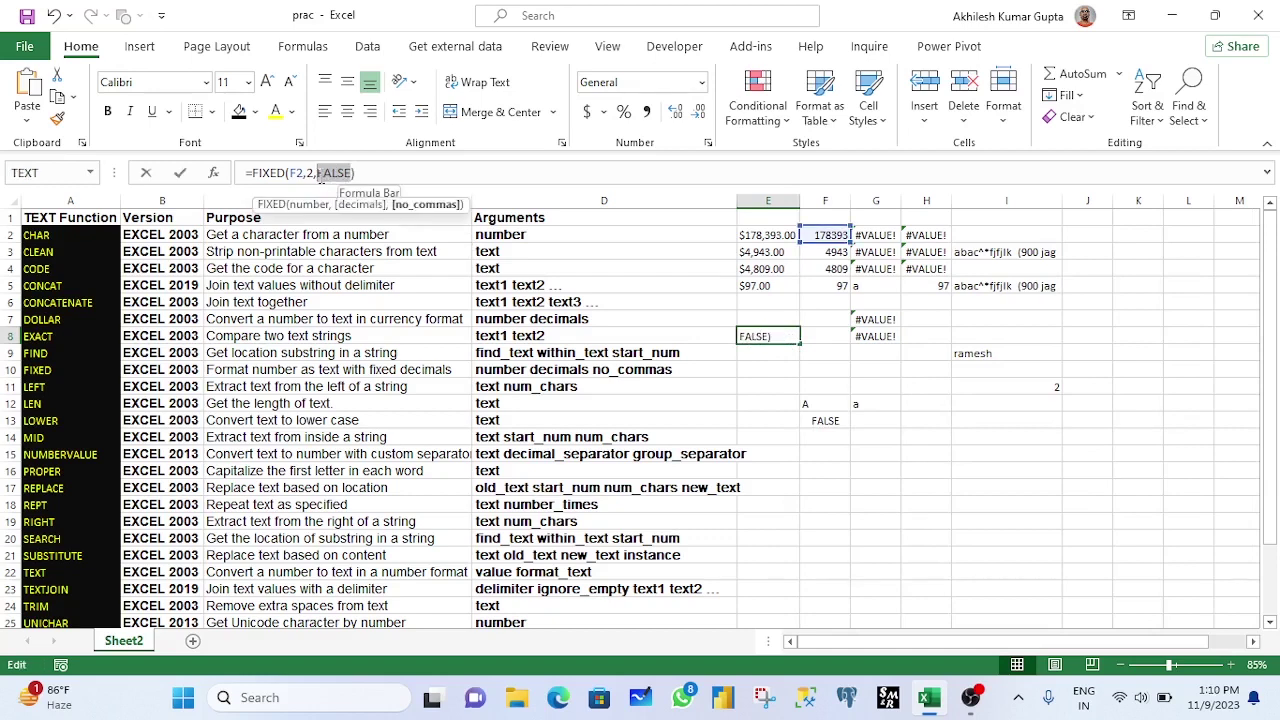
type("T")
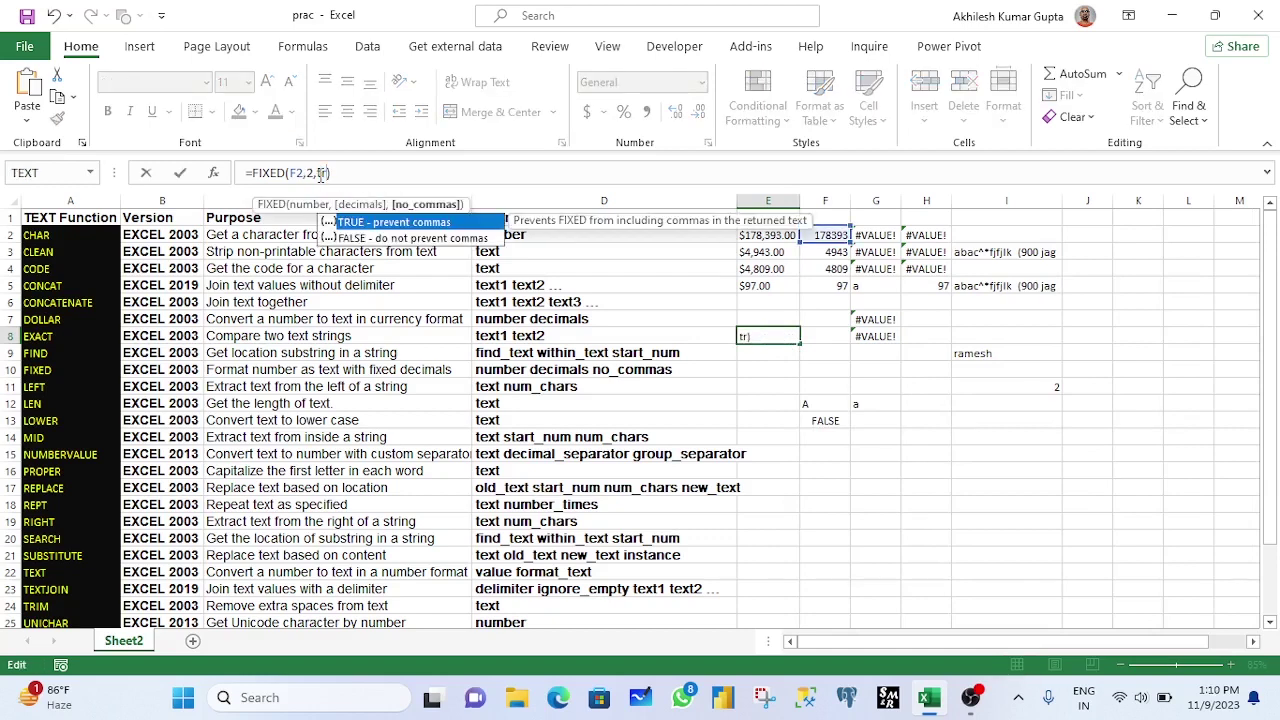
key("Tab")
key("ctrl+Return")
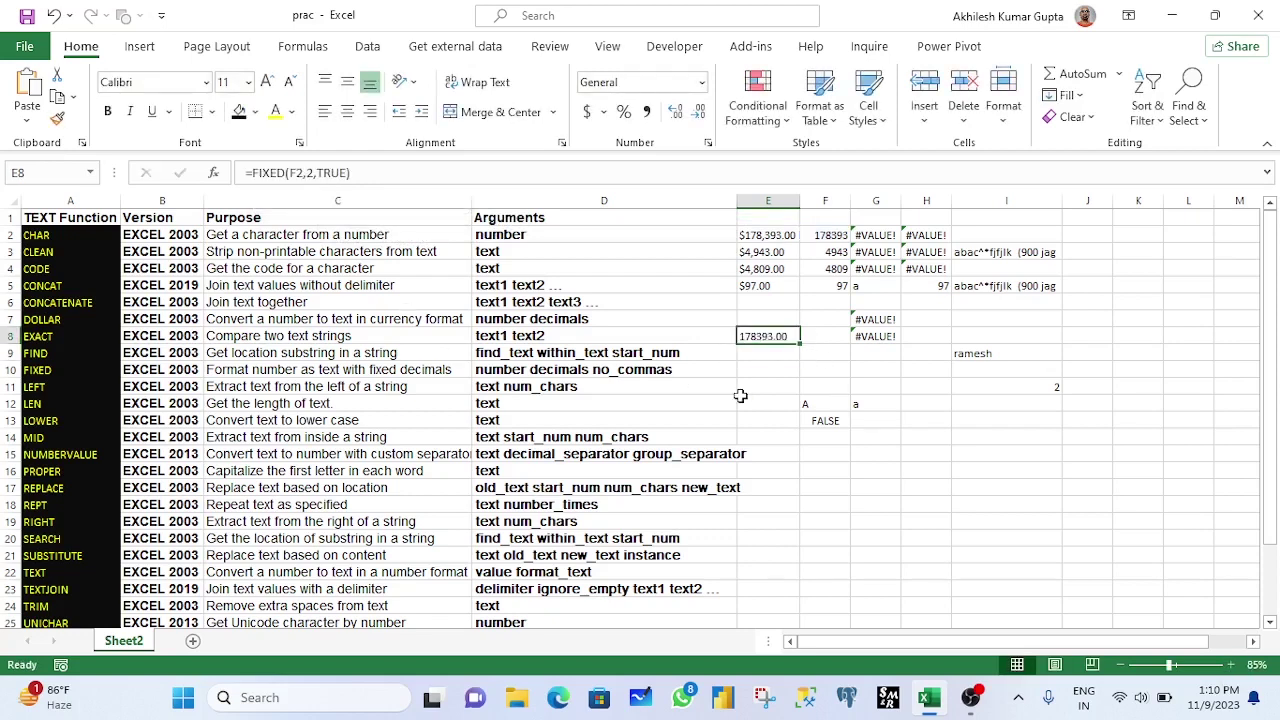
left_click(8, 370)
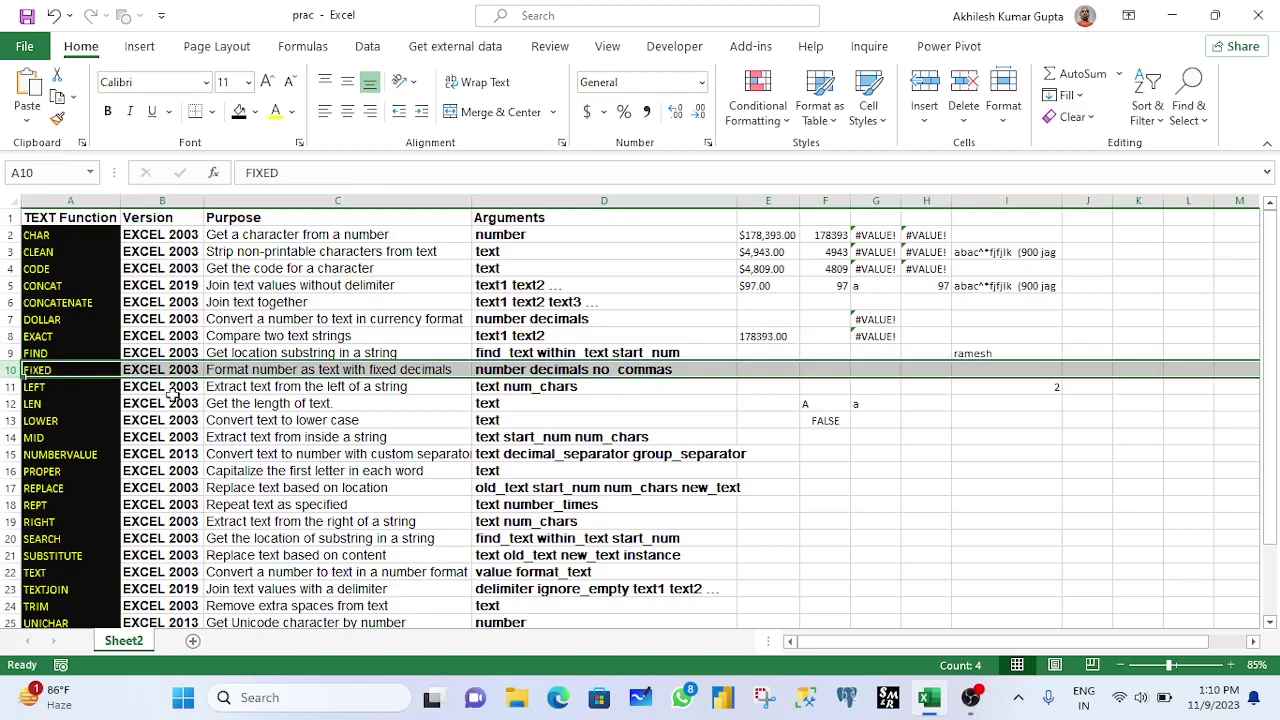
- Extract the first two characters of the sample name by entering =LEFT(I9,2) in cell I14, and compare the result with I9
left_click(40, 388)
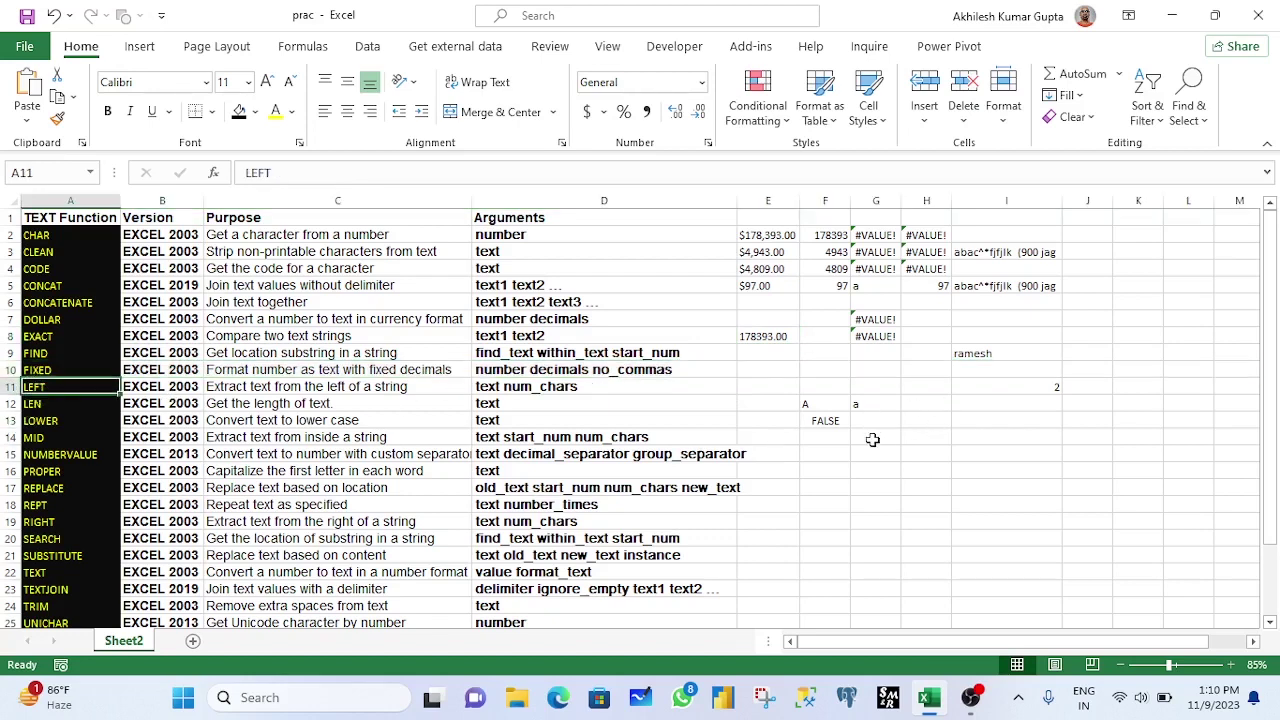
left_click(962, 367)
left_click(964, 436)
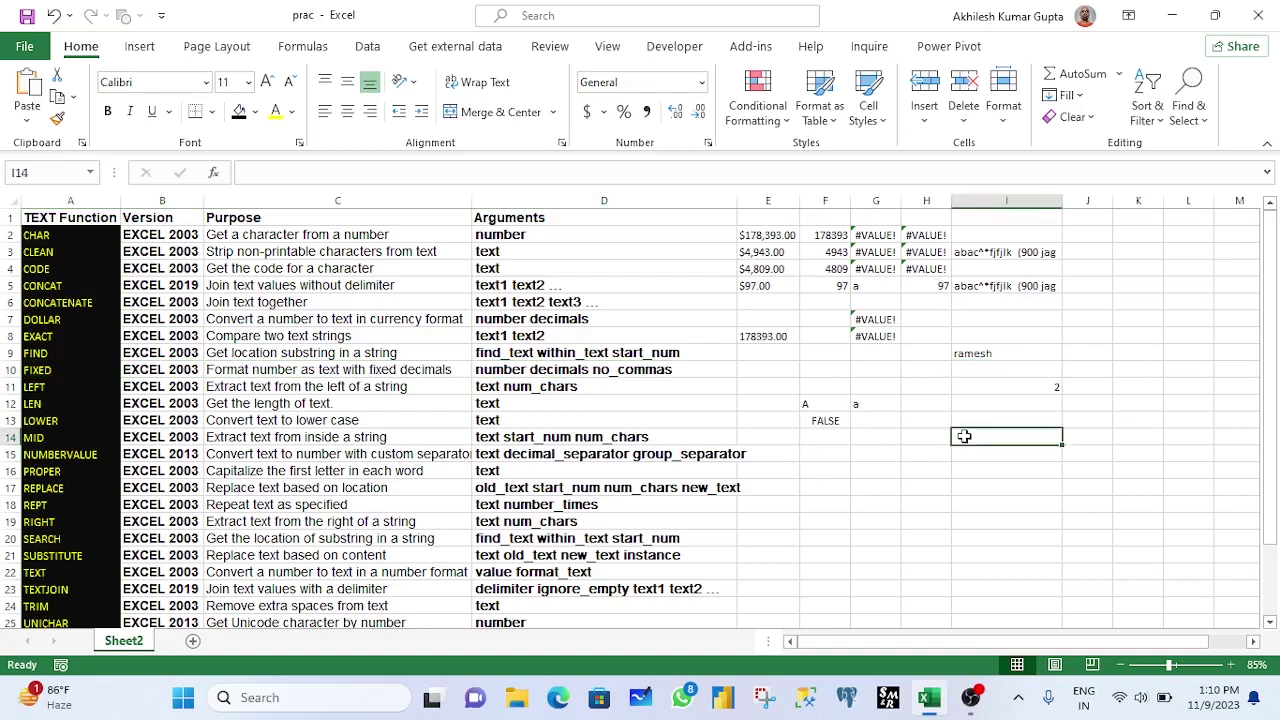
type("=lr")
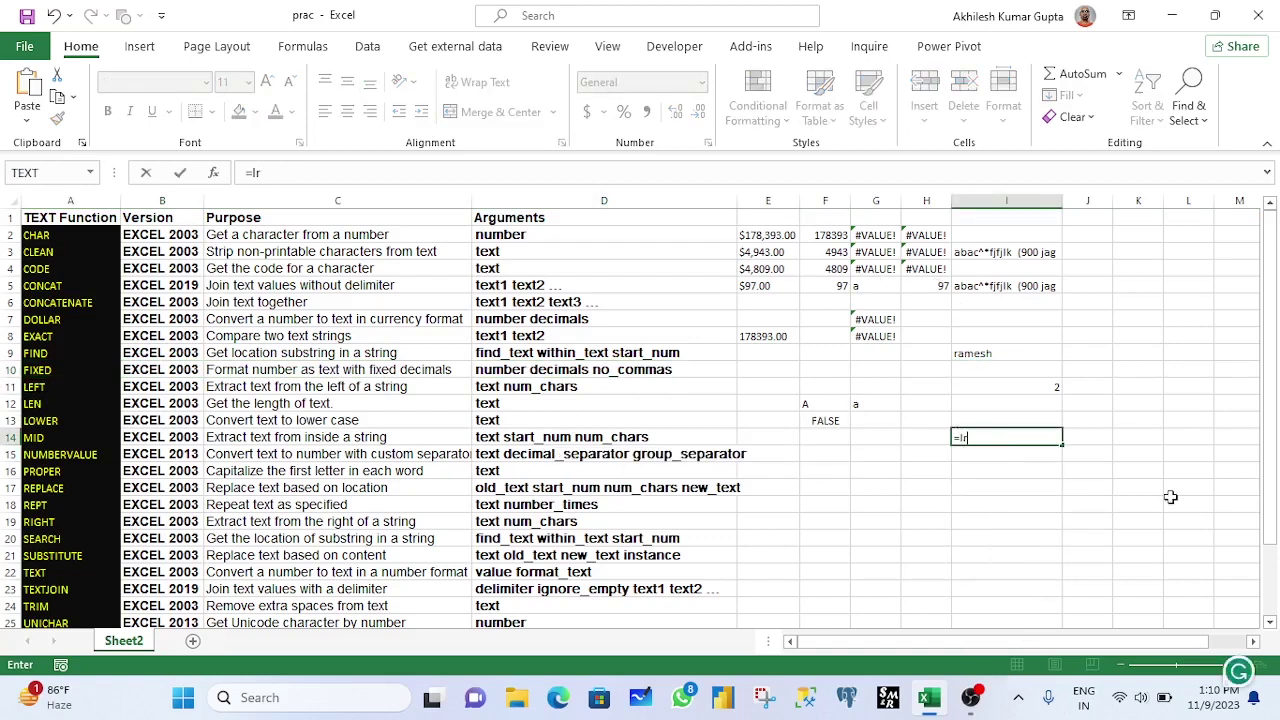
key("BackSpace")
type("ef")
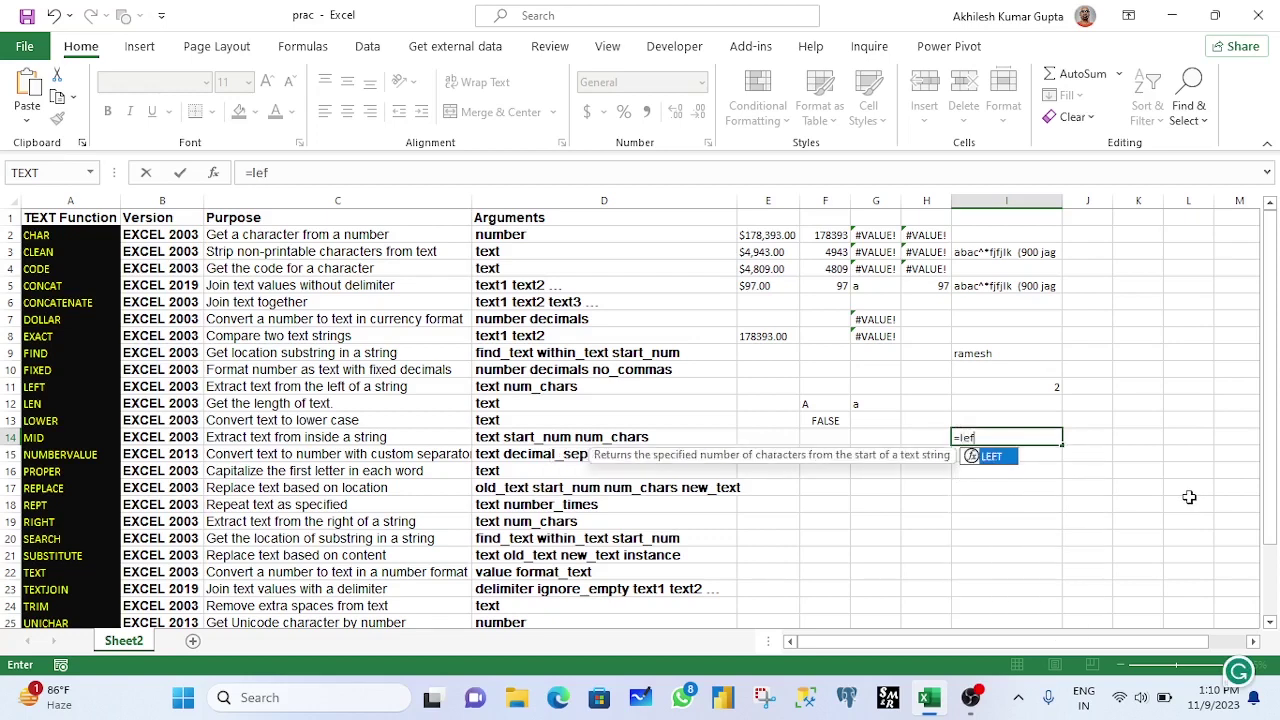
key("Tab")
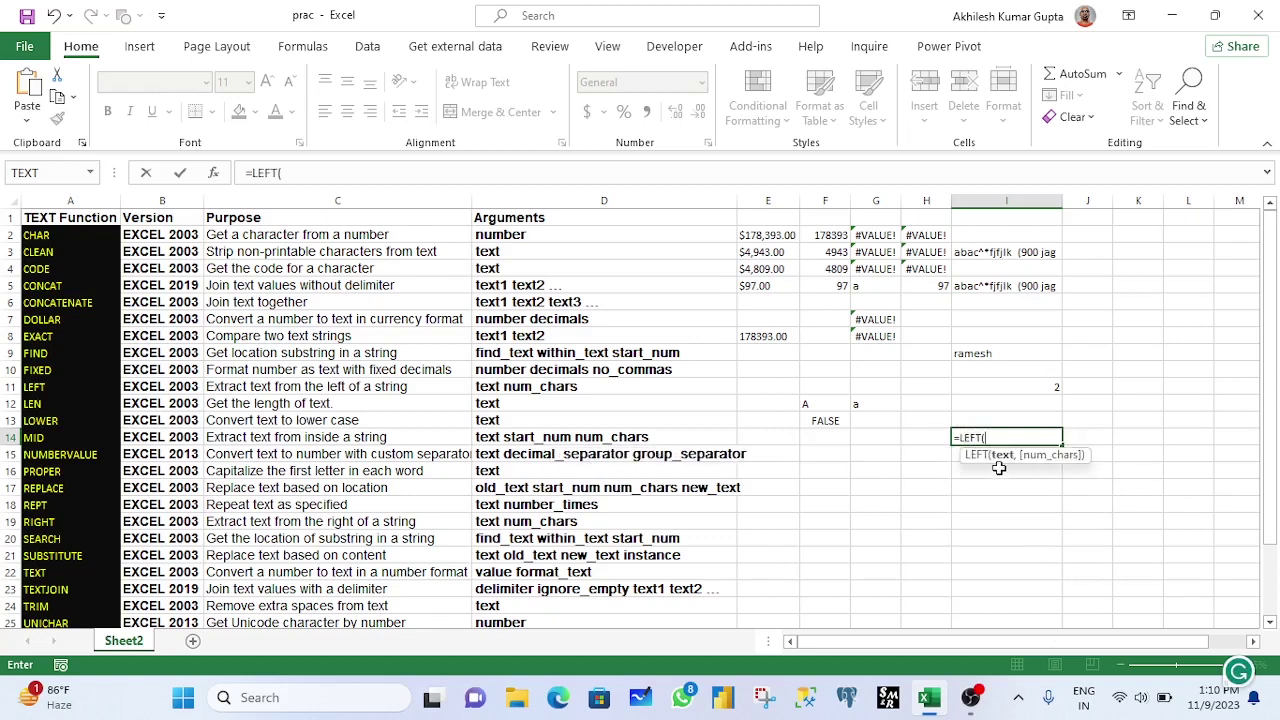
left_click(985, 354)
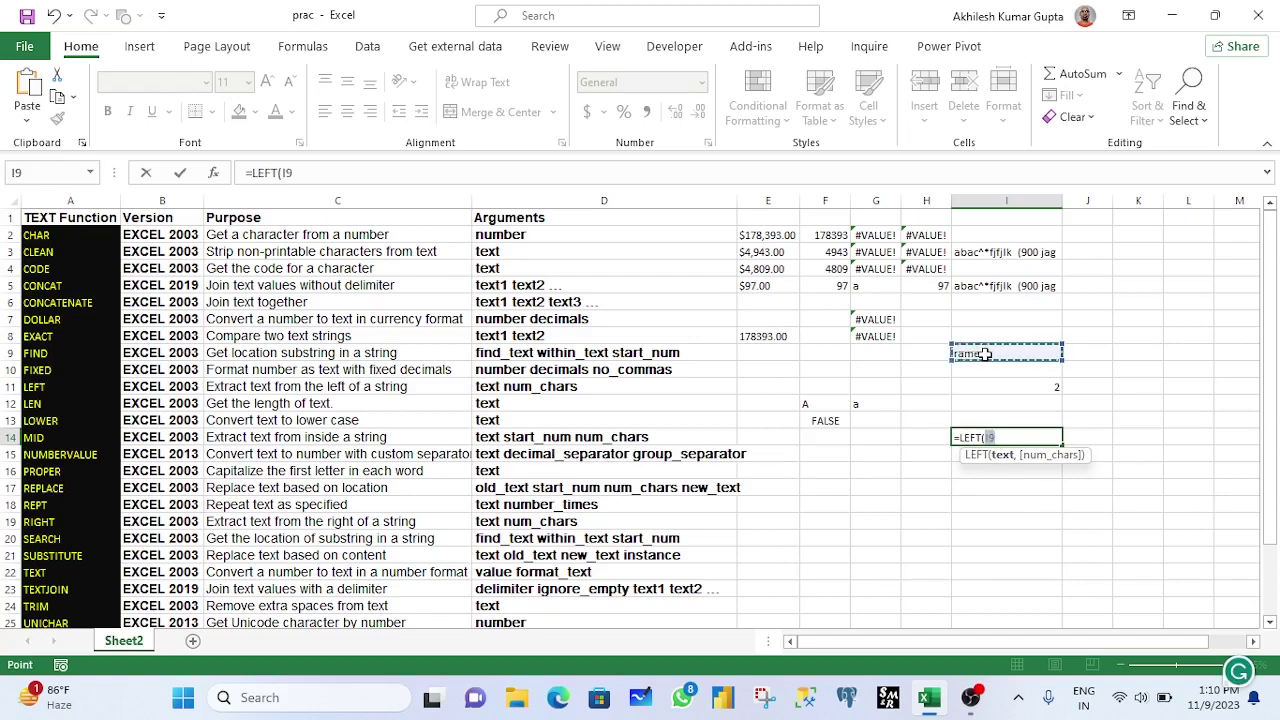
type(",")
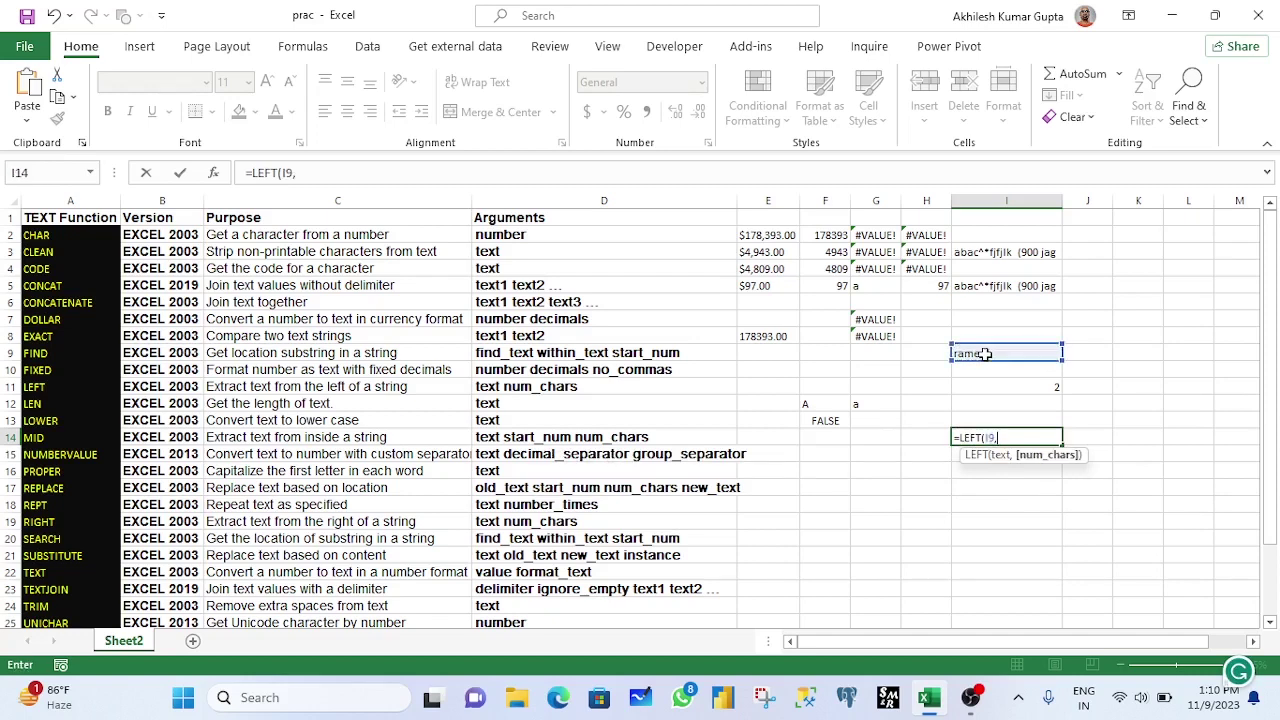
type("2)")
left_click(985, 354)
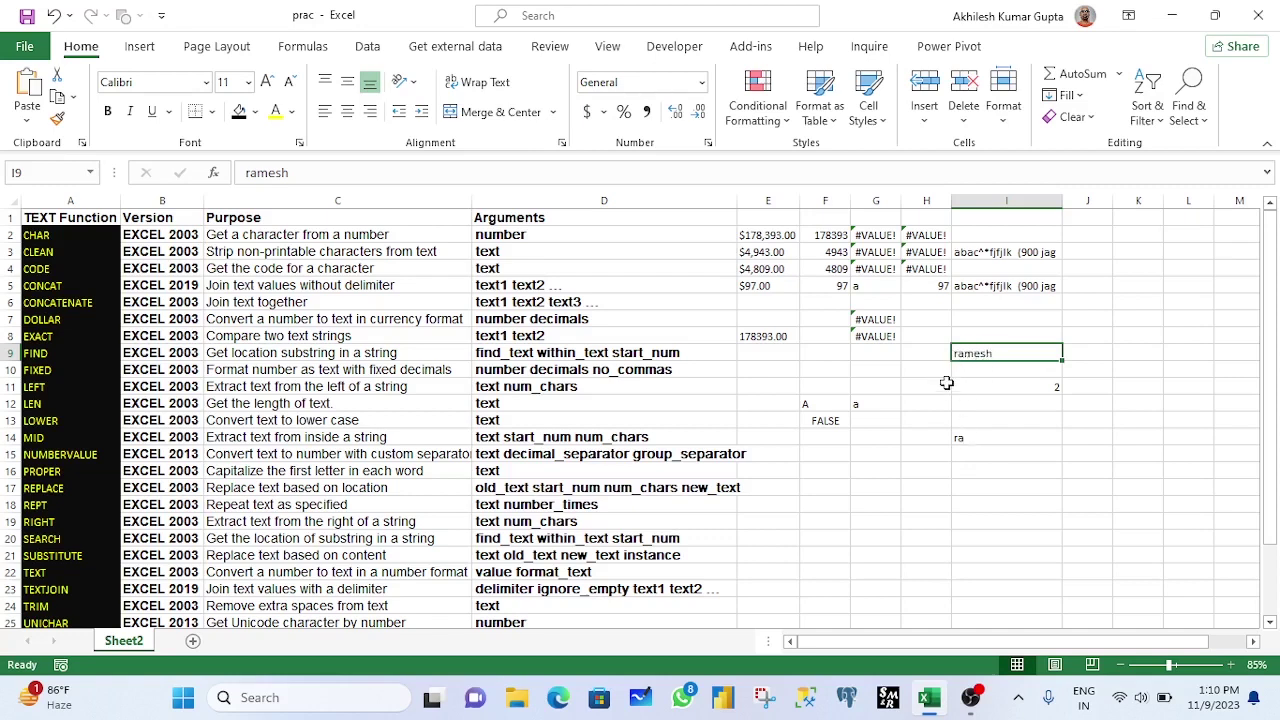
left_click(962, 440)
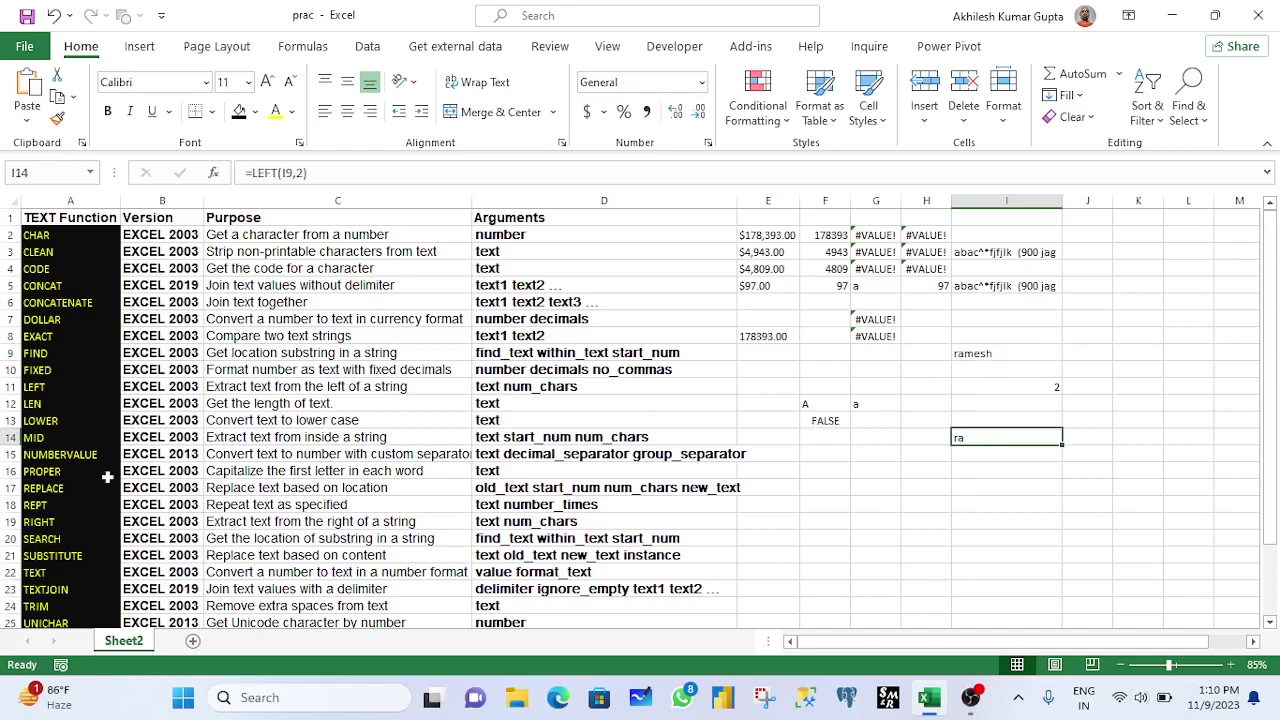
- Review the RIGHT and MID entries in the function list and the purposes and arguments in C1:D24
left_click(44, 521)
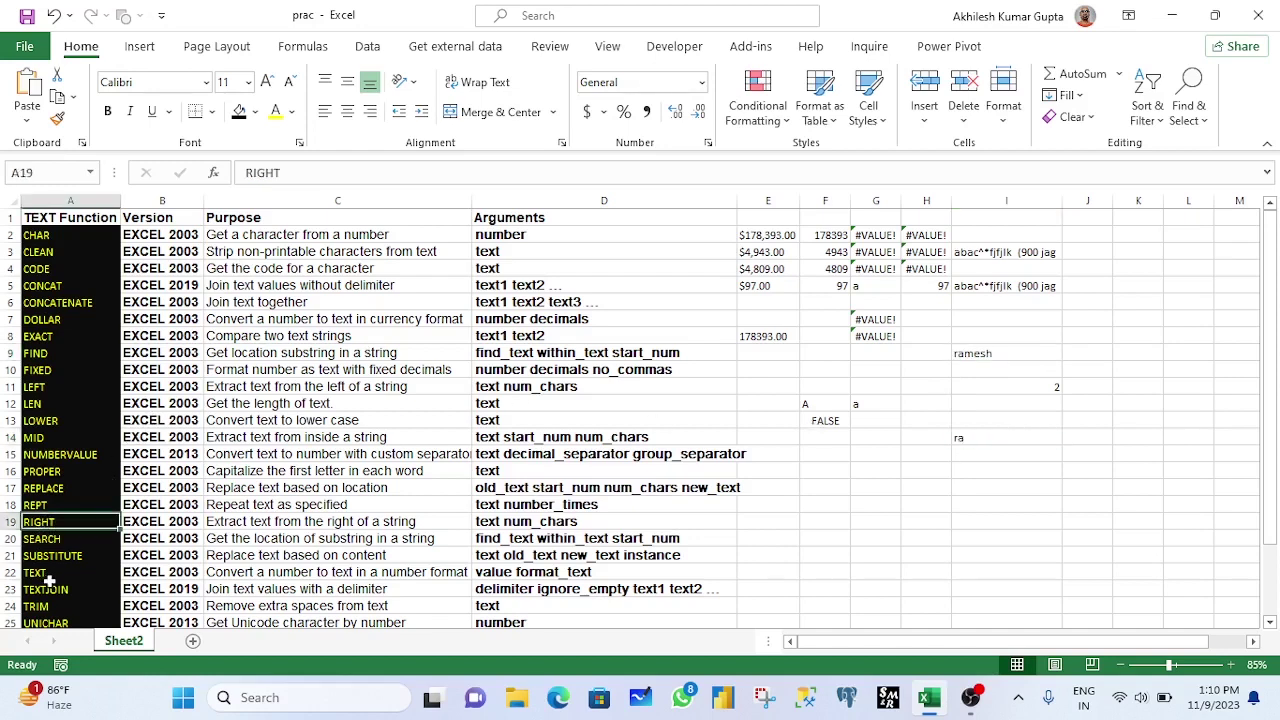
left_click(35, 440)
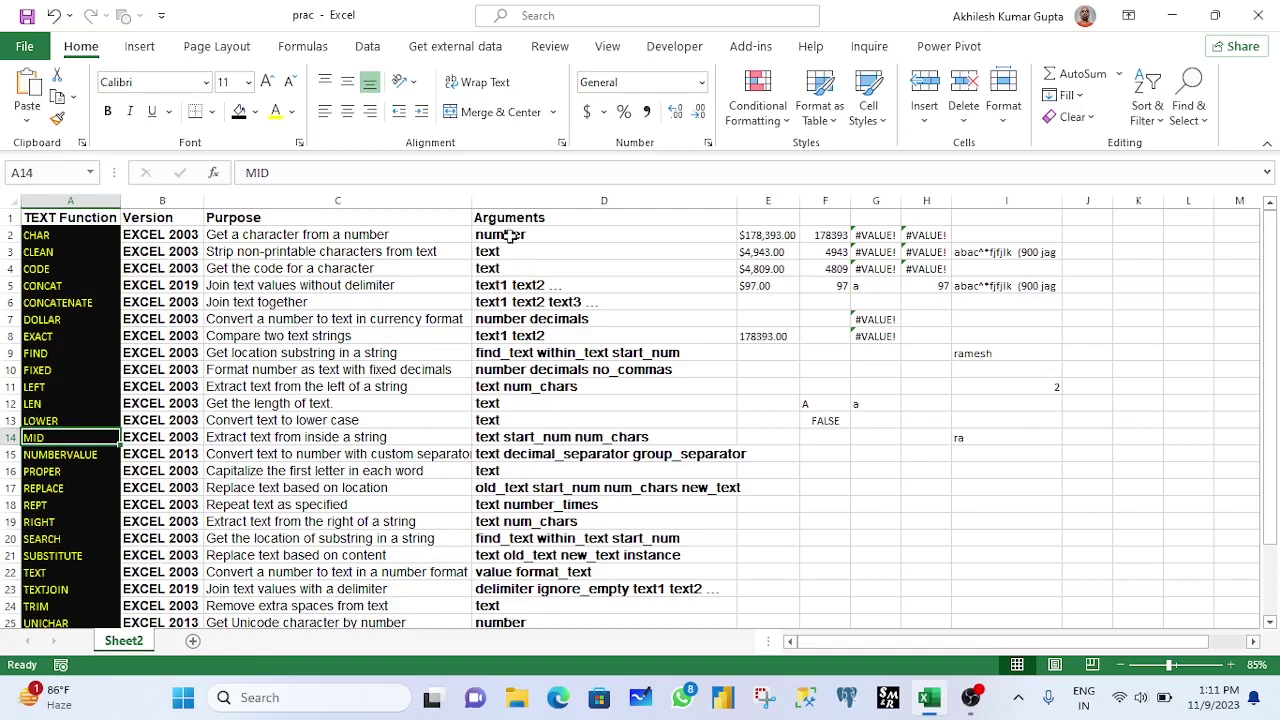
left_click_drag(223, 218, 558, 611)
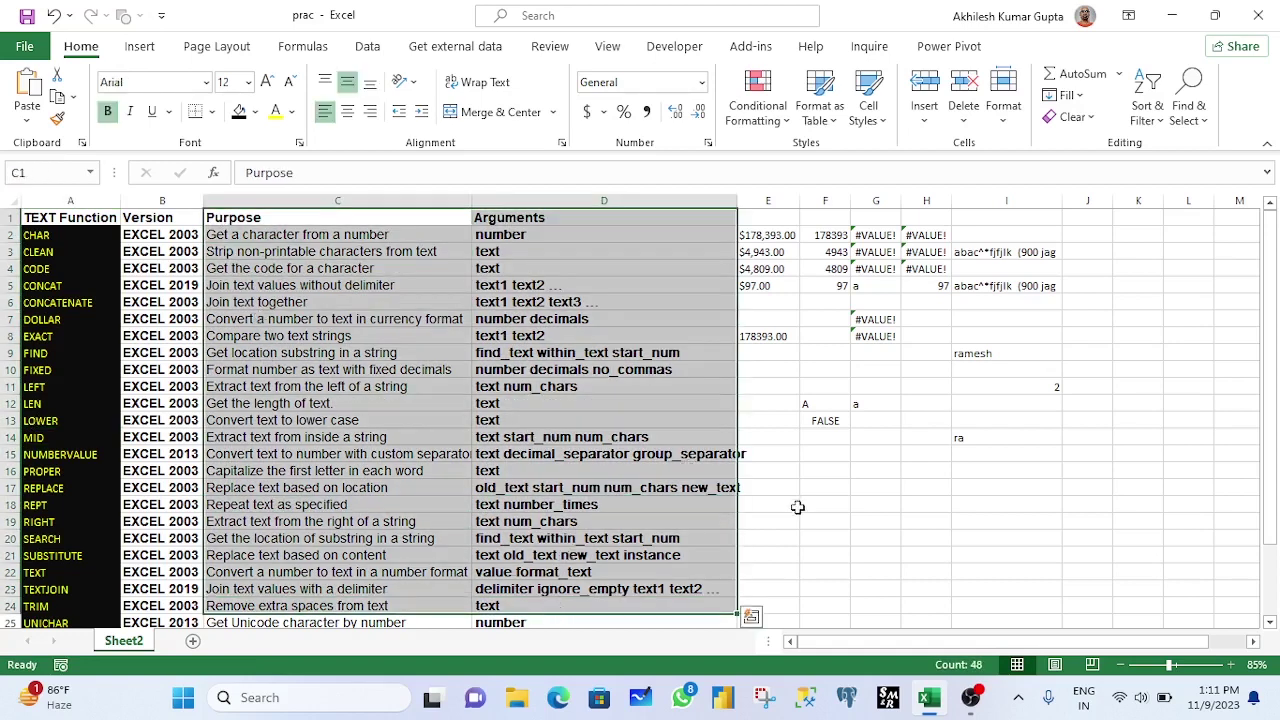
- Convert the CHAR function's purpose text to lower case by entering =LOWER(C2) in cell F17
left_click(832, 496)
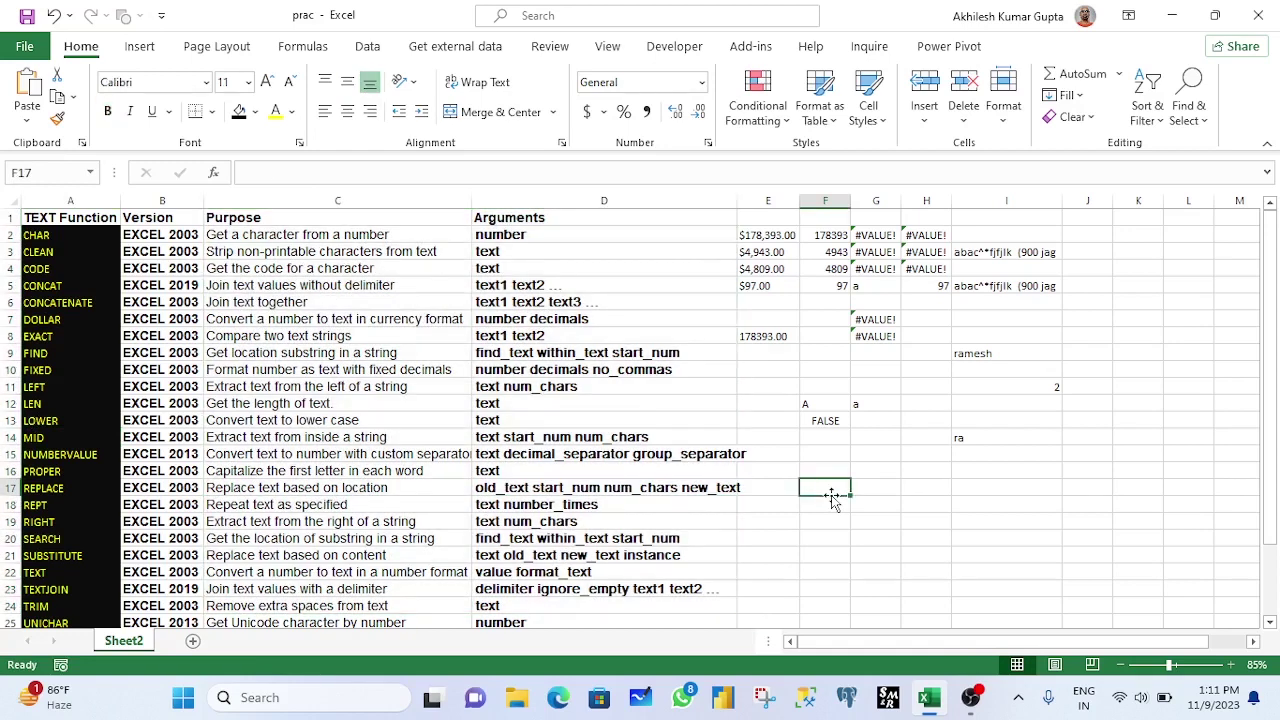
type("=lo")
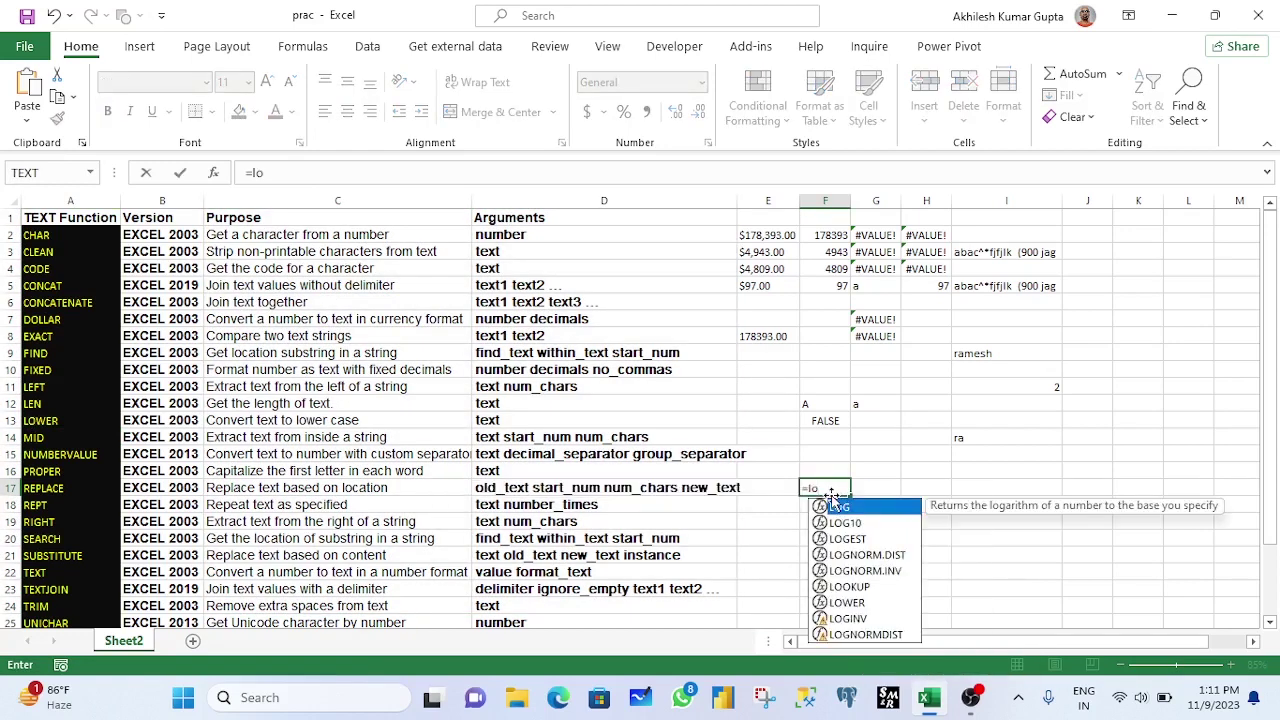
type("w`")
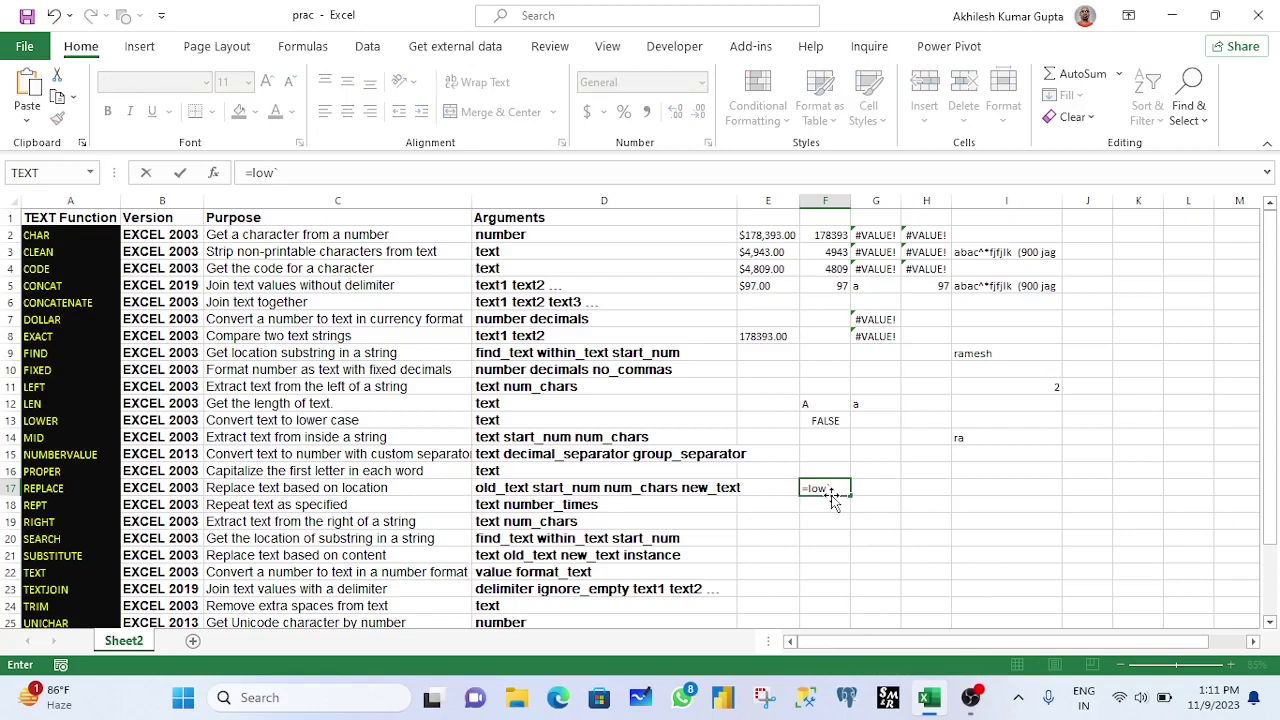
key("BackSpace")
key("Tab")
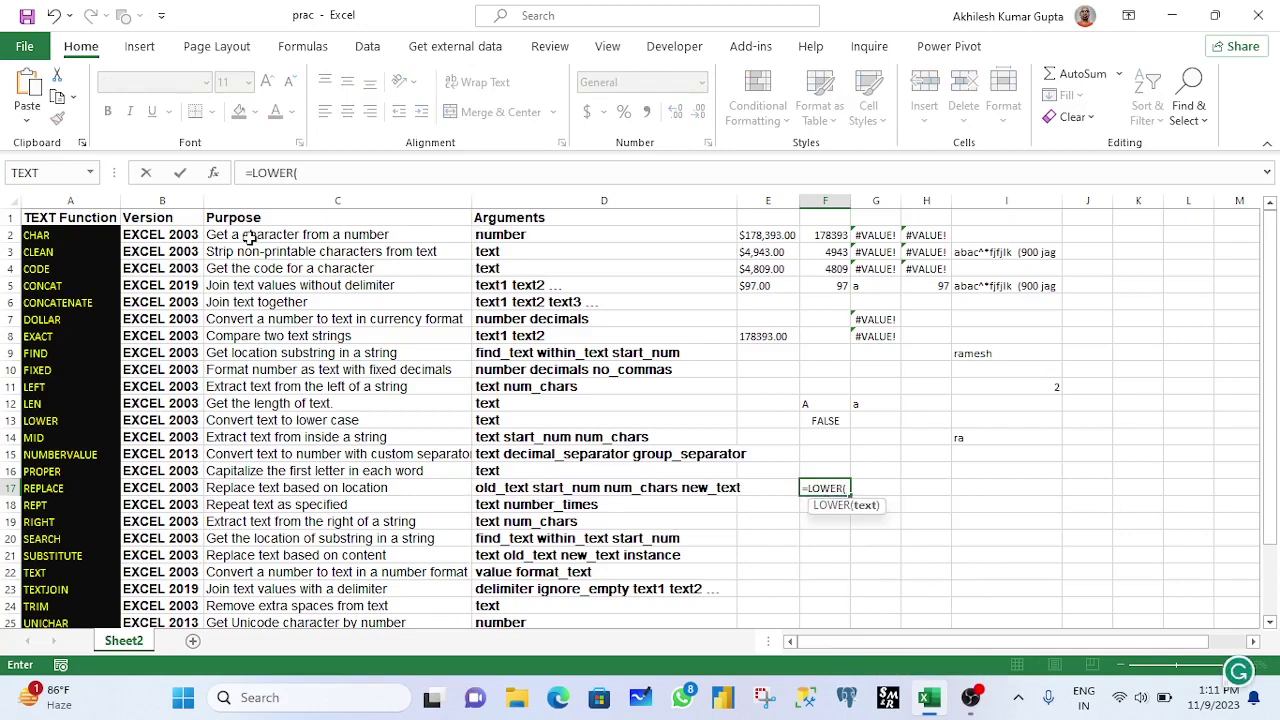
left_click_drag(249, 238, 250, 234)
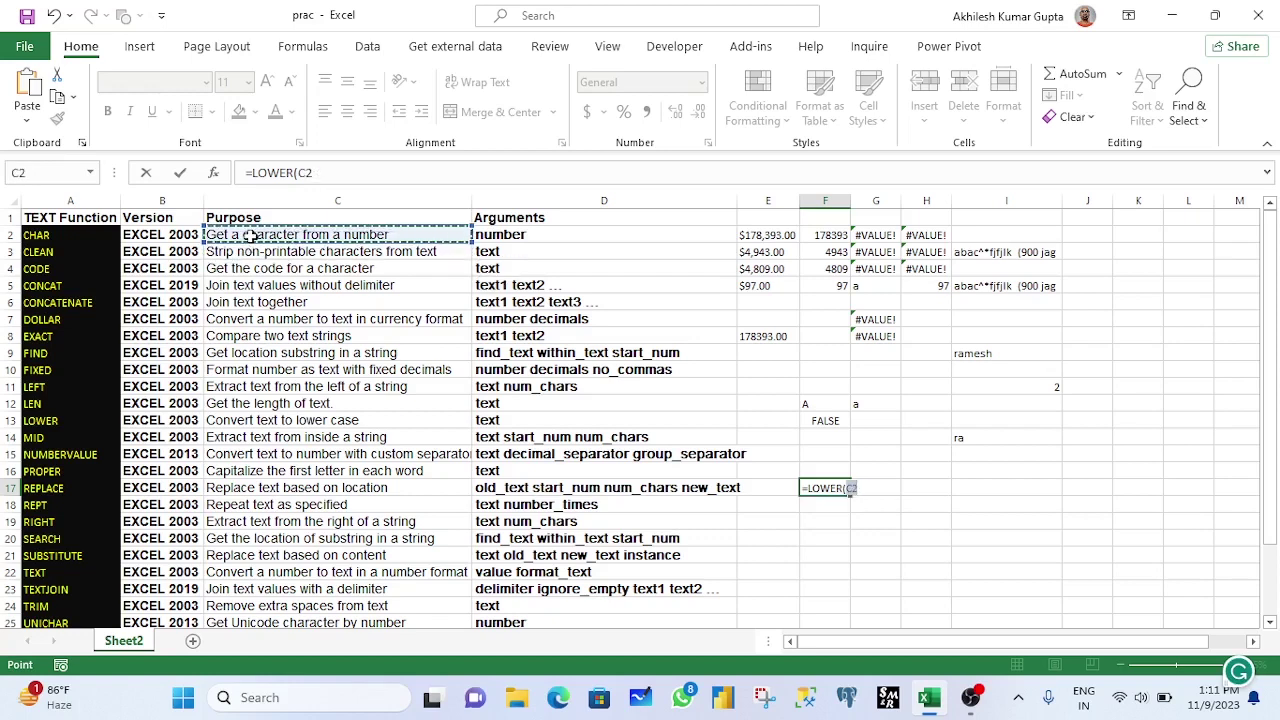
key("Return")
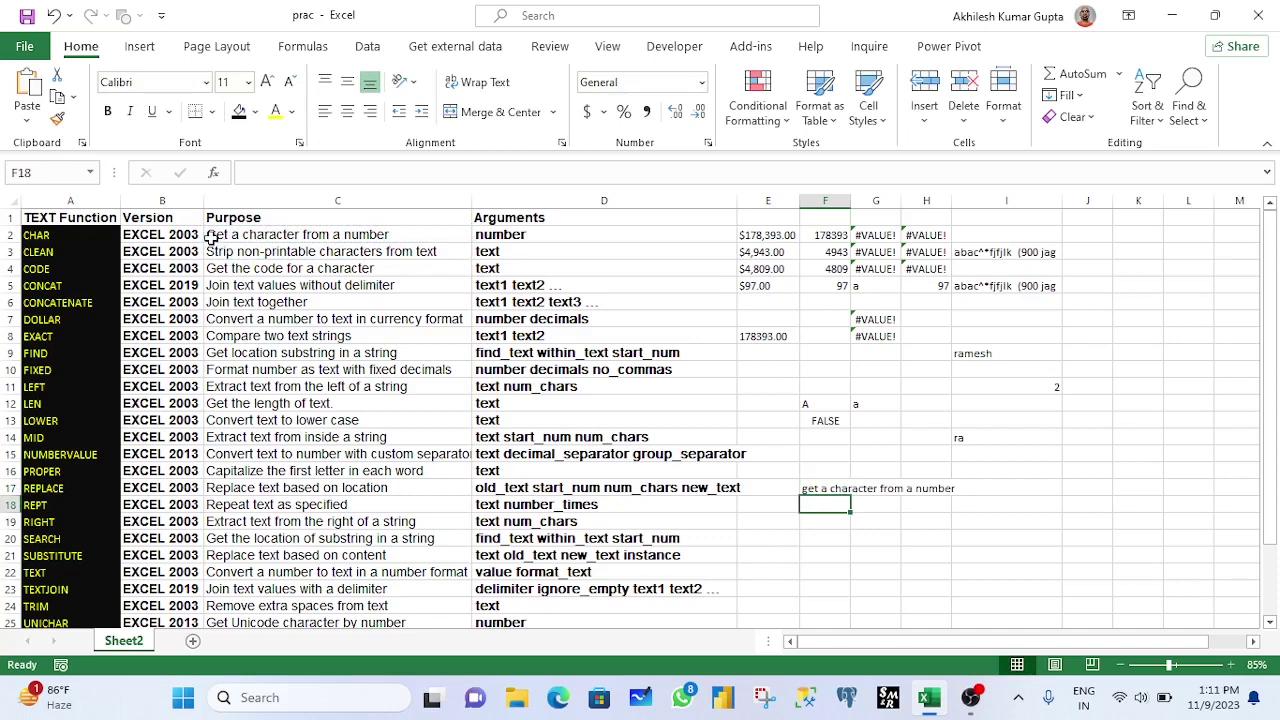
left_click(808, 489)
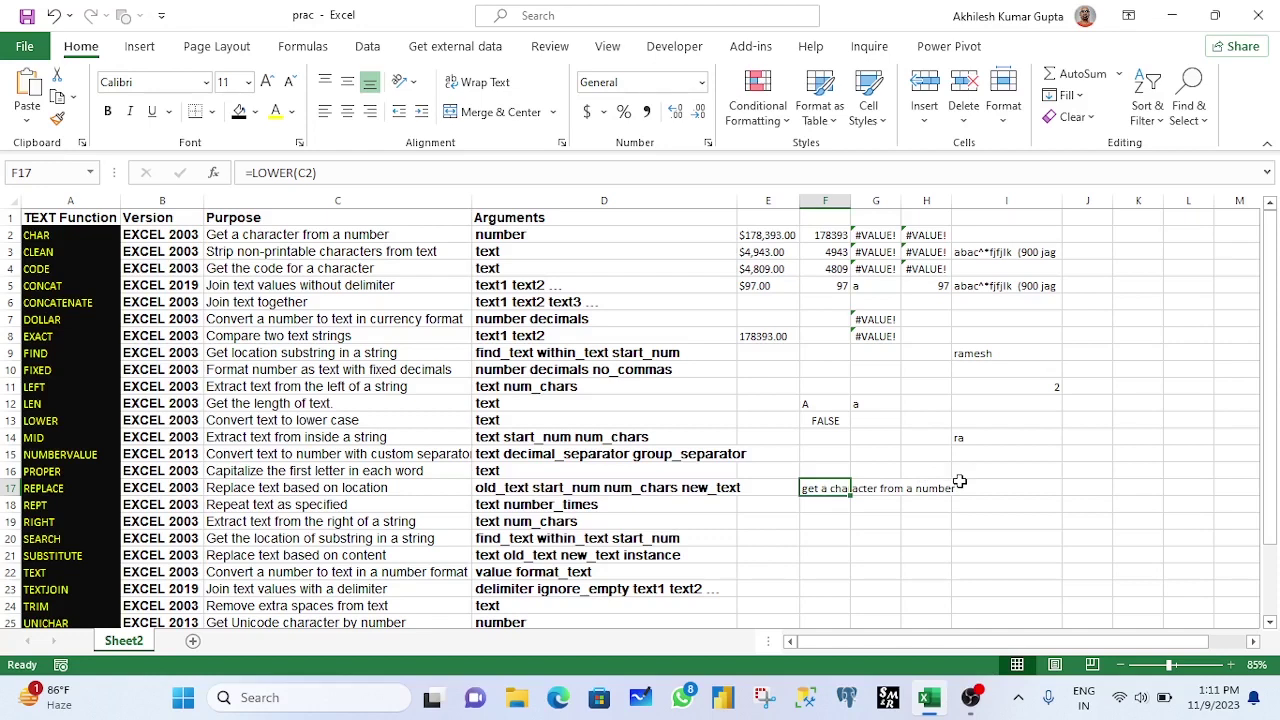
- Convert the lowercase sentence to upper case by entering =UPPER(F17) in cell F18
left_click(828, 503)
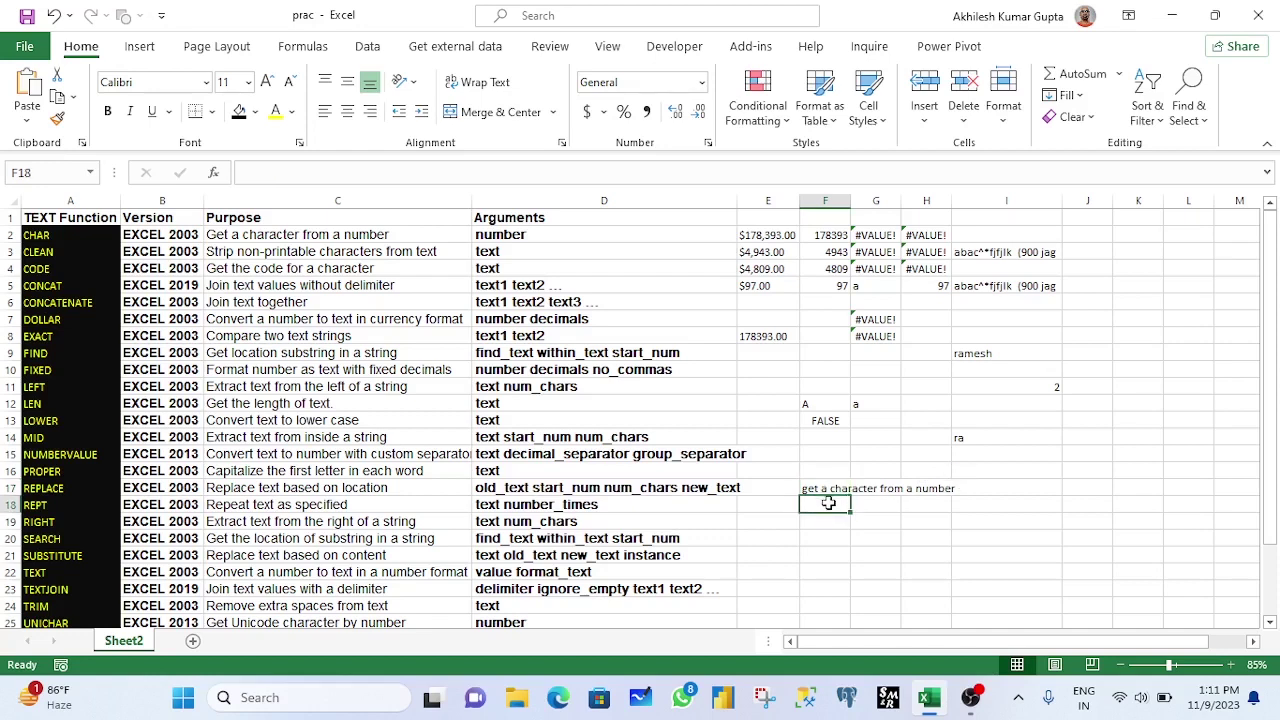
type("=up")
key("Tab")
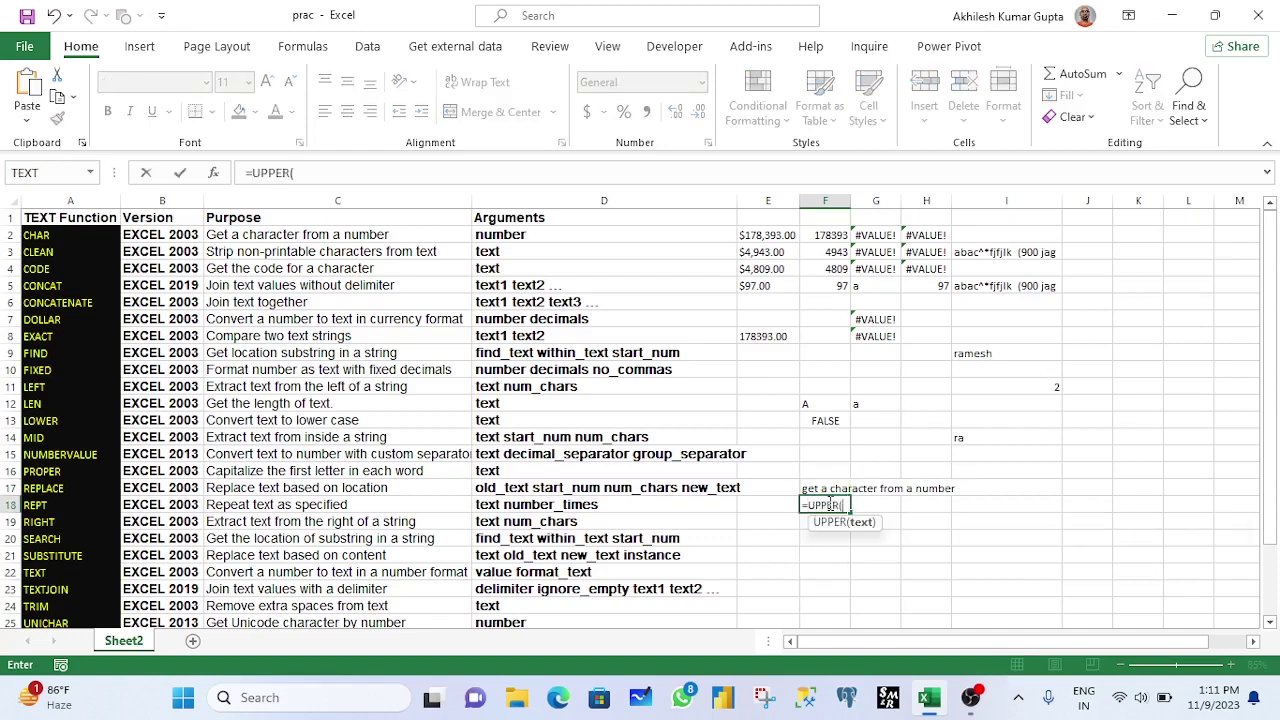
left_click(811, 489)
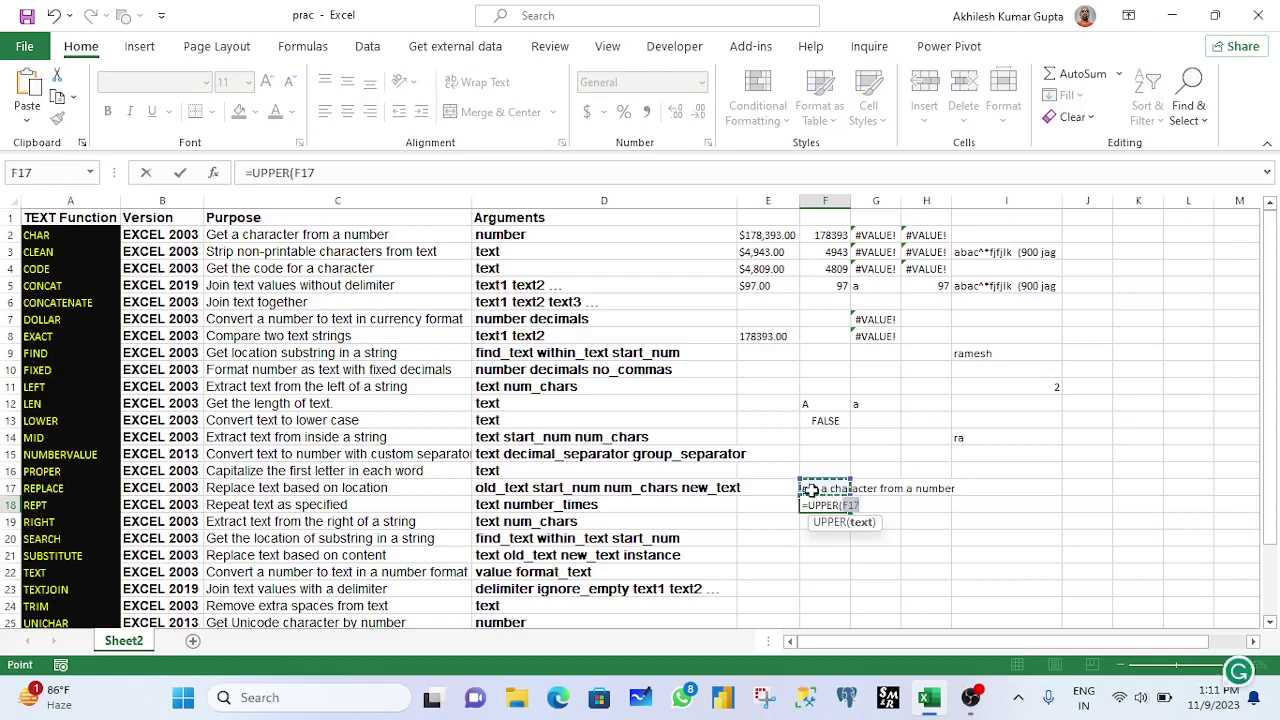
type(")")
key("Return")
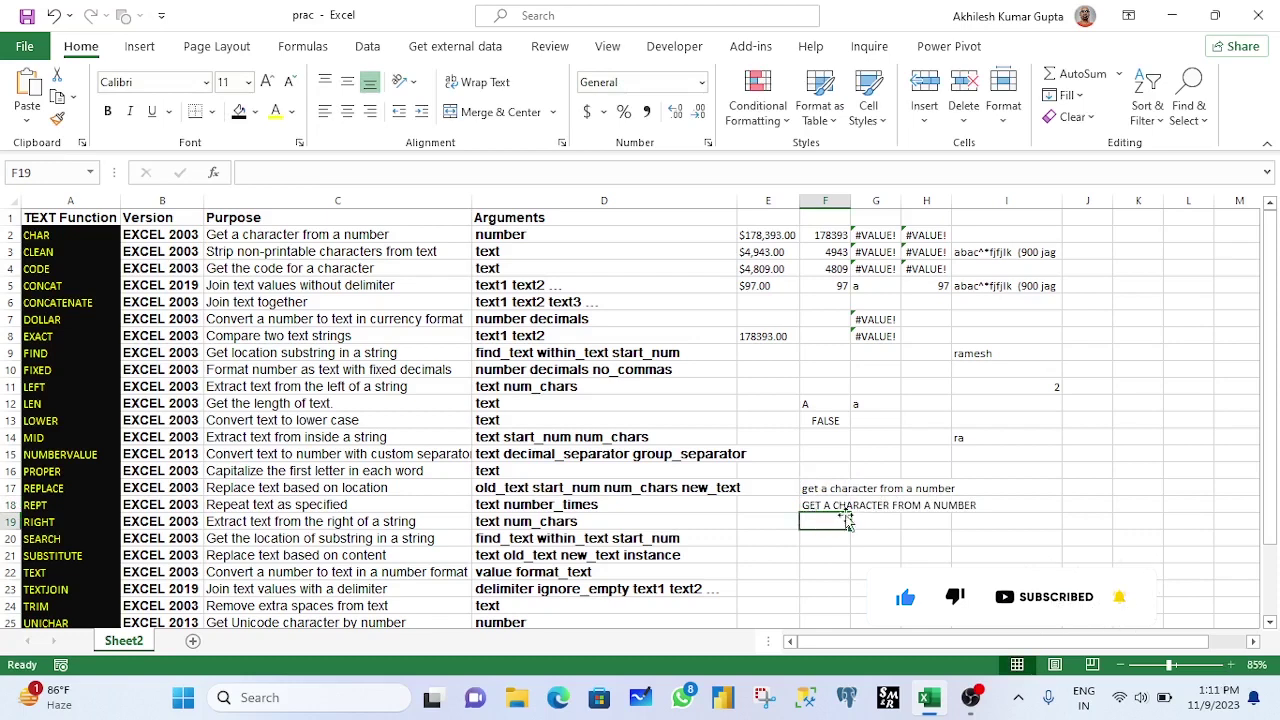
- Refer to the NUMBERVALUE entry in the function list, and enter 178 and 2001 stored as text in cells F21 and F22
left_click(36, 458)
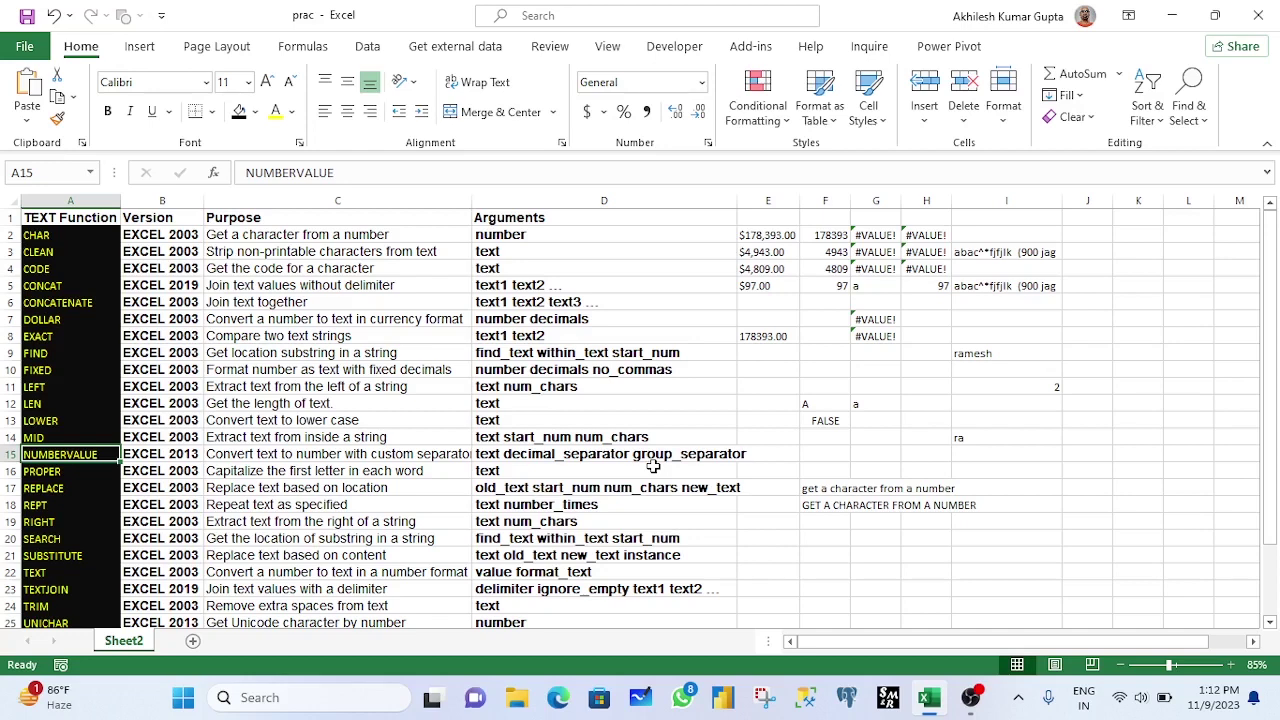
left_click(818, 554)
type("'178")
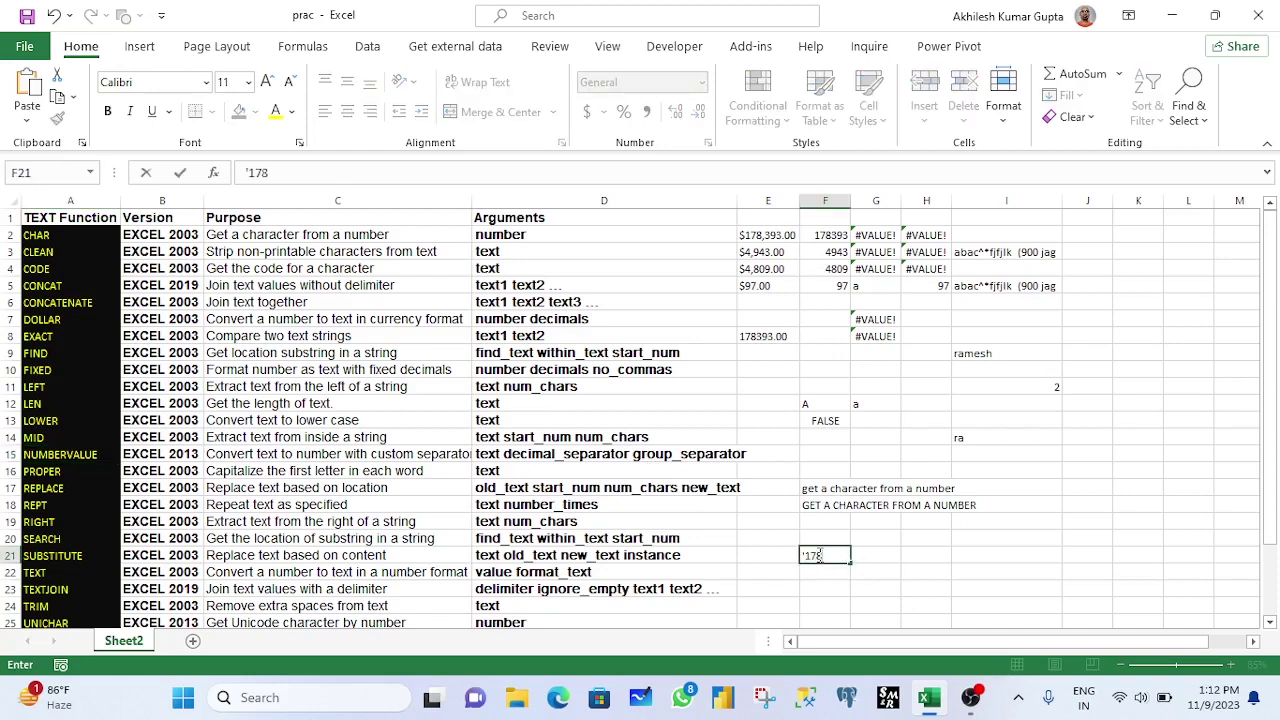
key("Return")
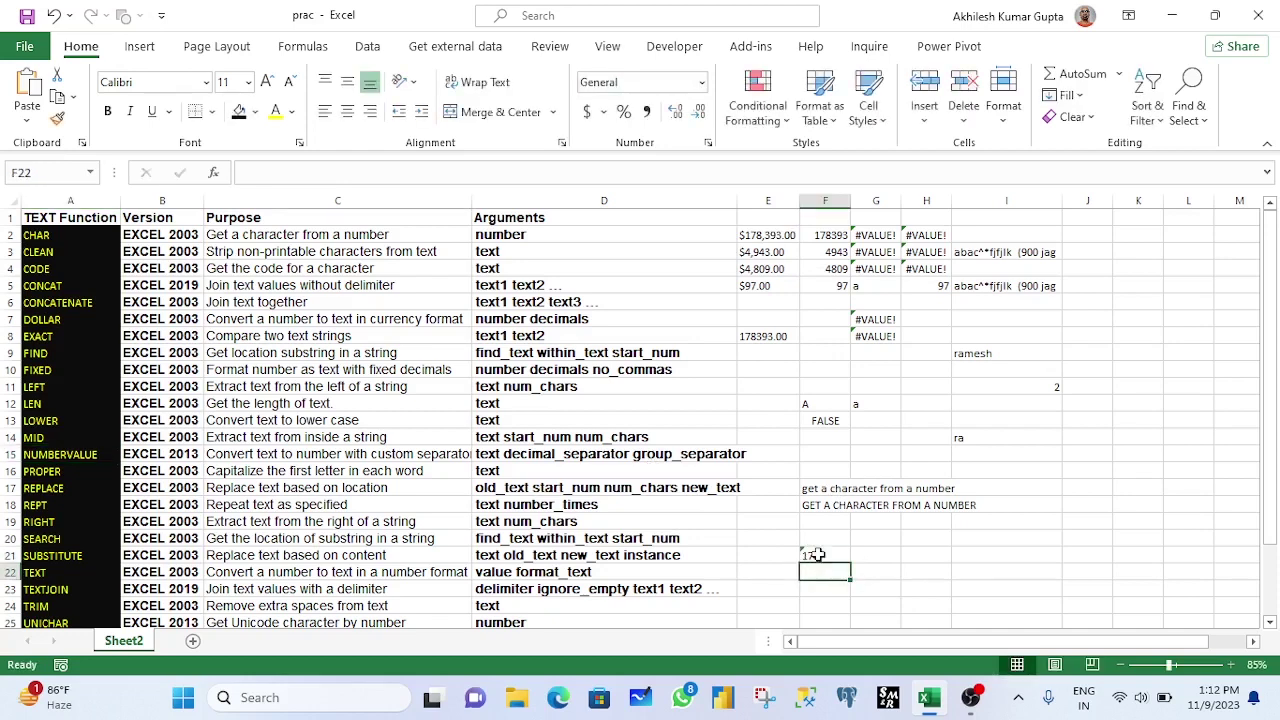
type("'2001")
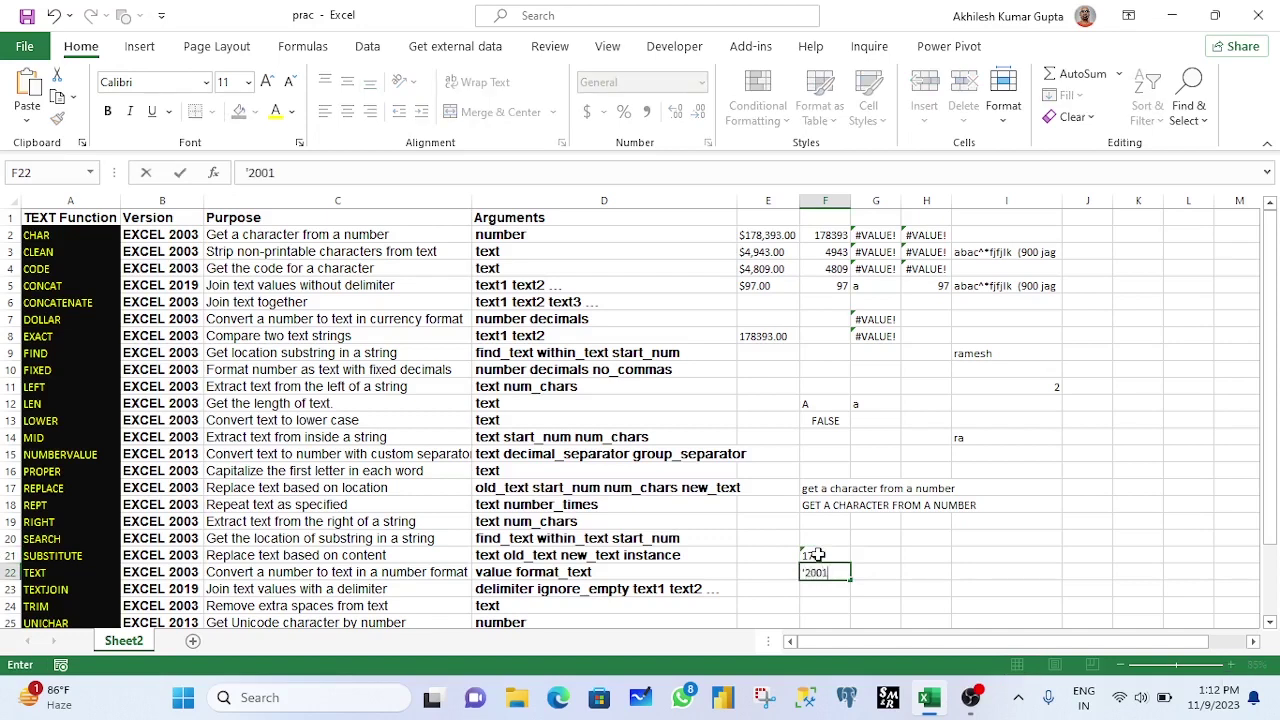
key("Return")
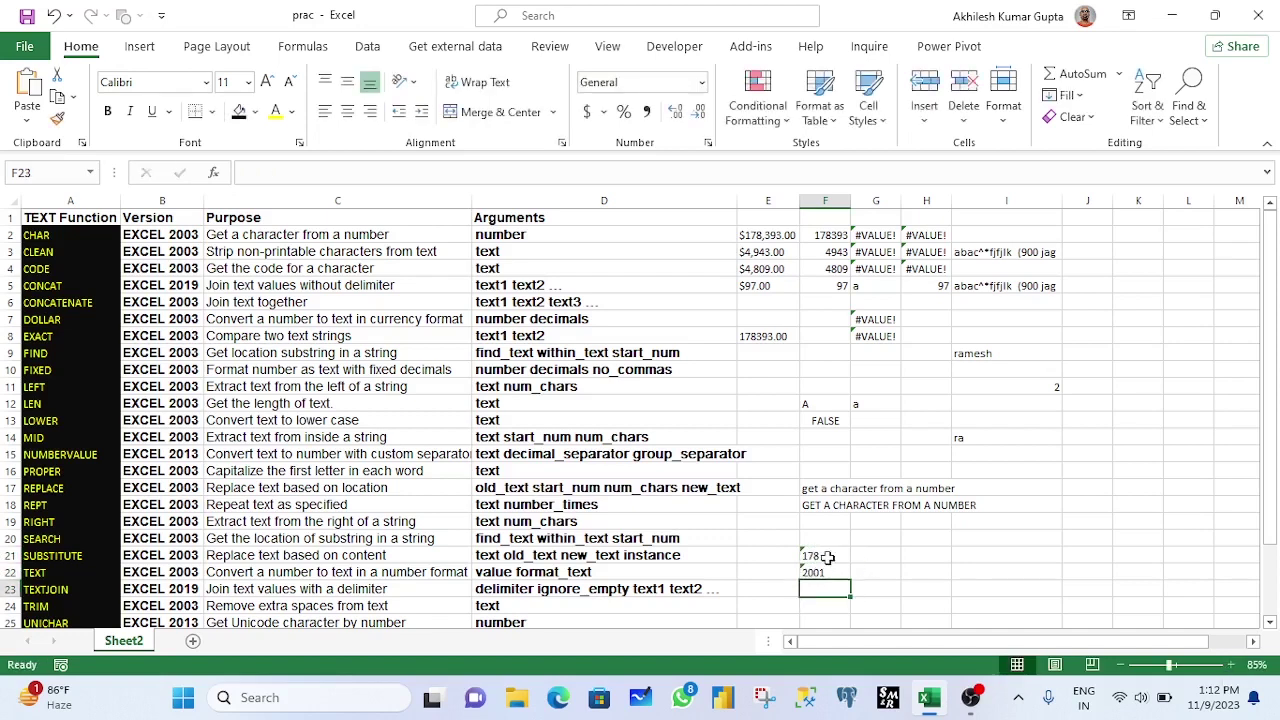
left_click_drag(824, 550, 822, 572)
left_click(920, 589)
left_click(896, 589)
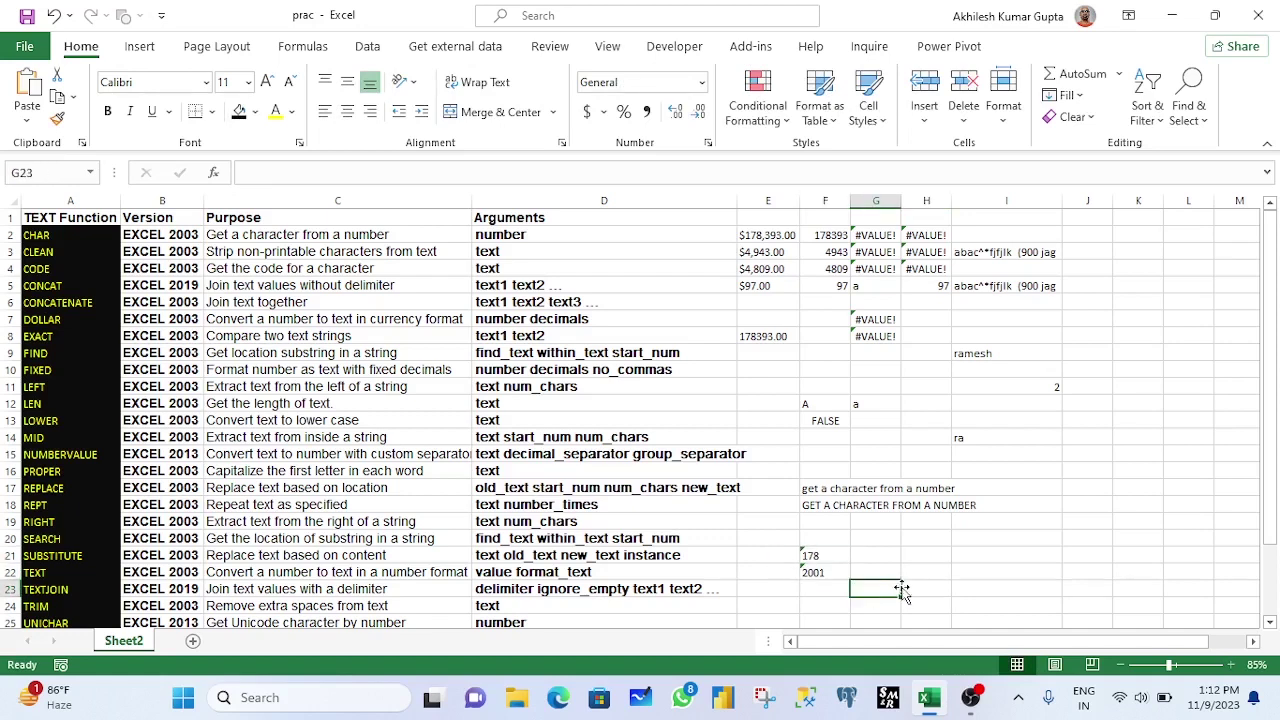
- Convert the text numbers in F21:F22 to real numbers by entering =NUMBERVALUE(F21) in G21 and filling it down to G22
left_click(815, 555)
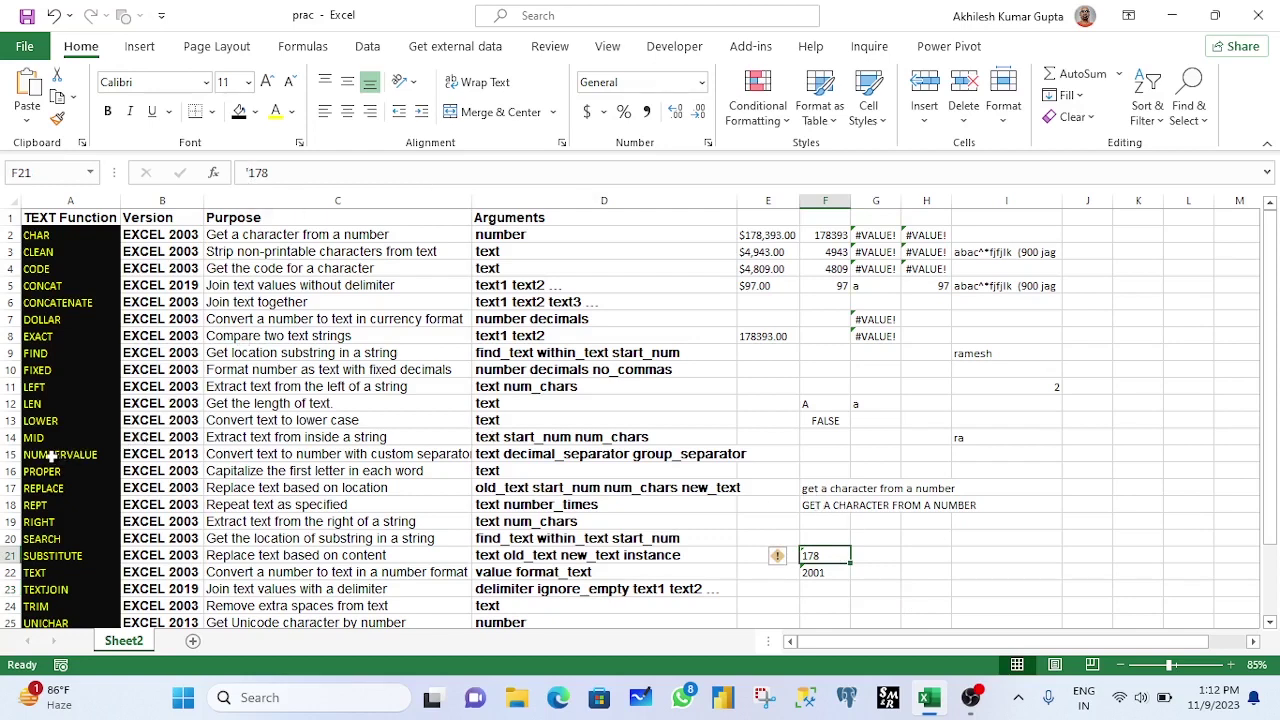
left_click(875, 554)
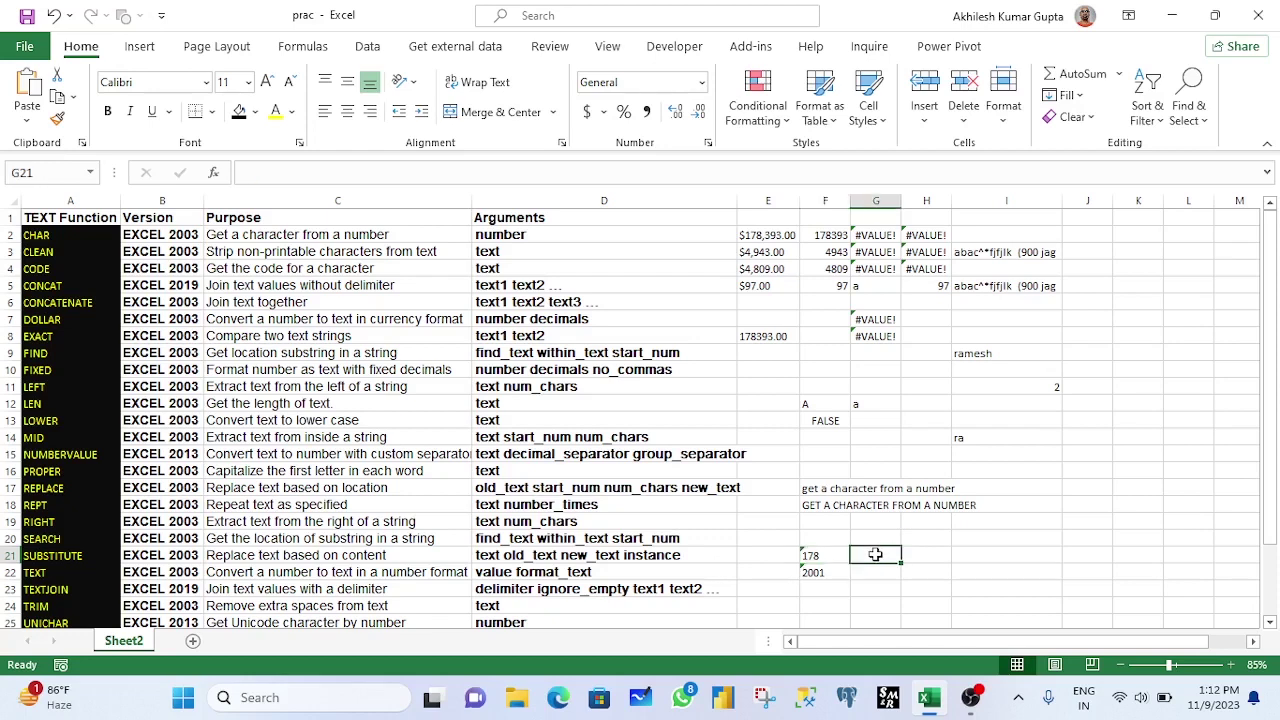
type("=num")
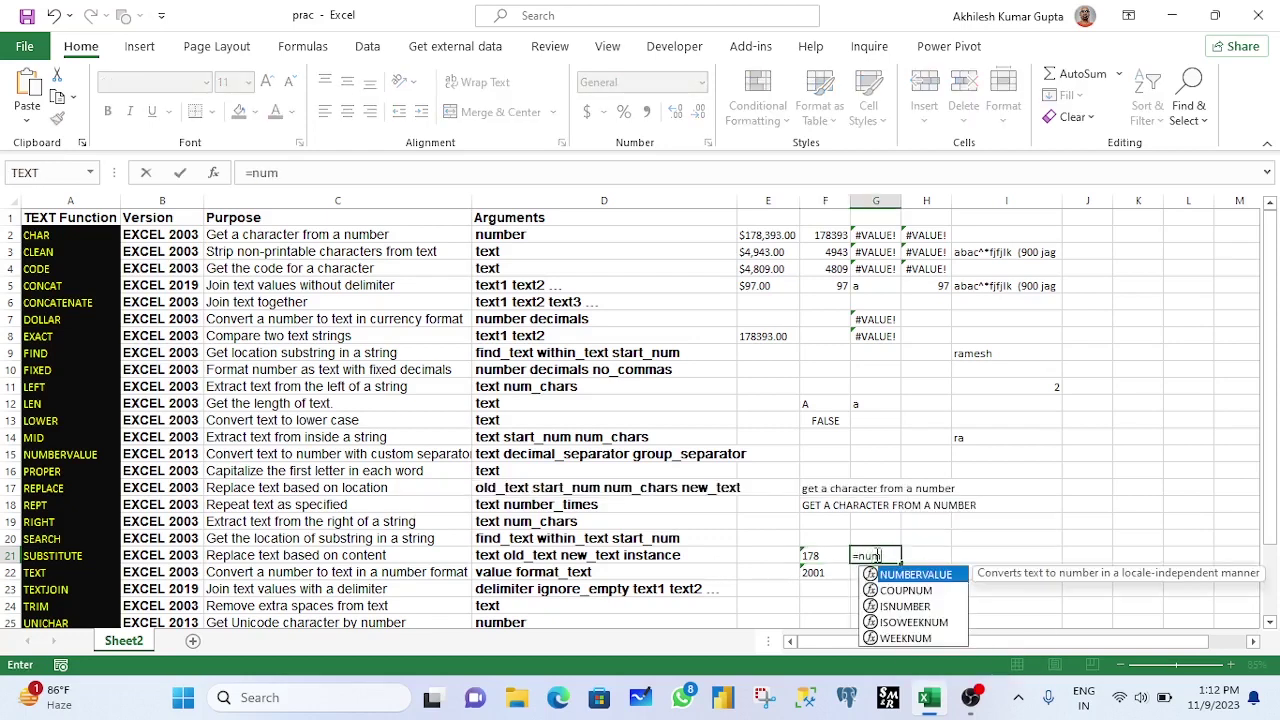
key("Tab")
left_click(812, 557)
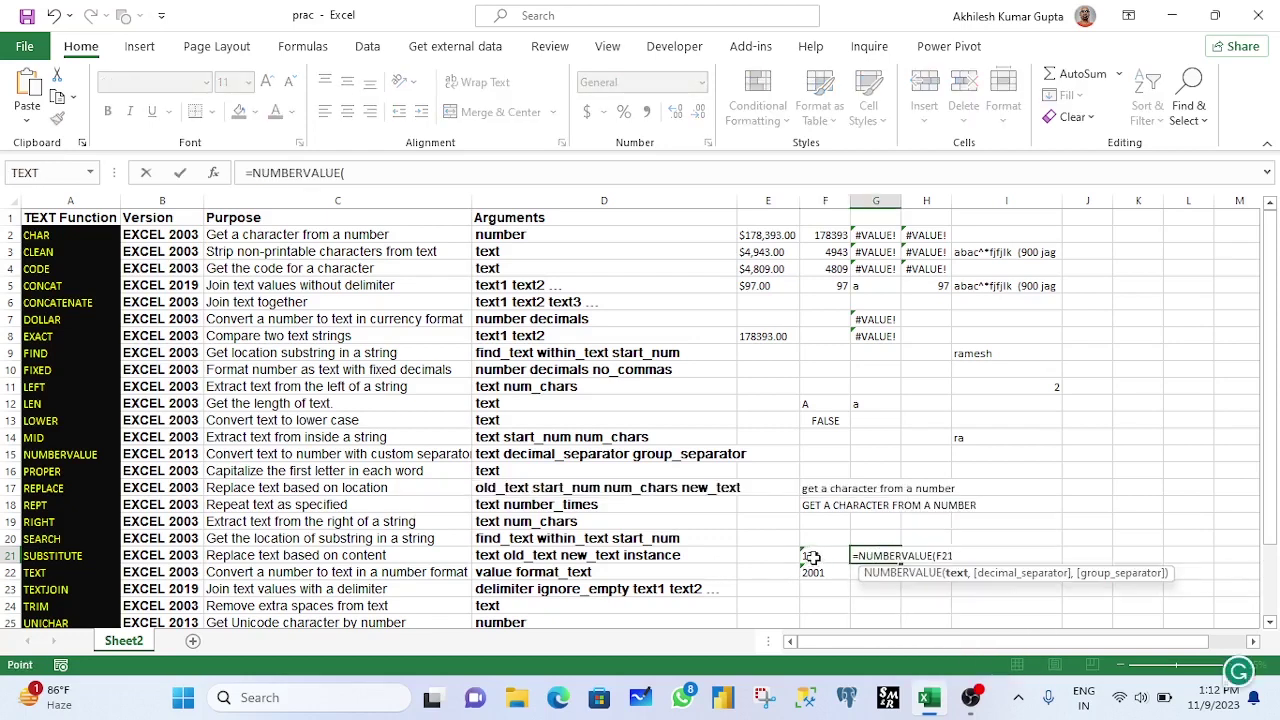
type(")")
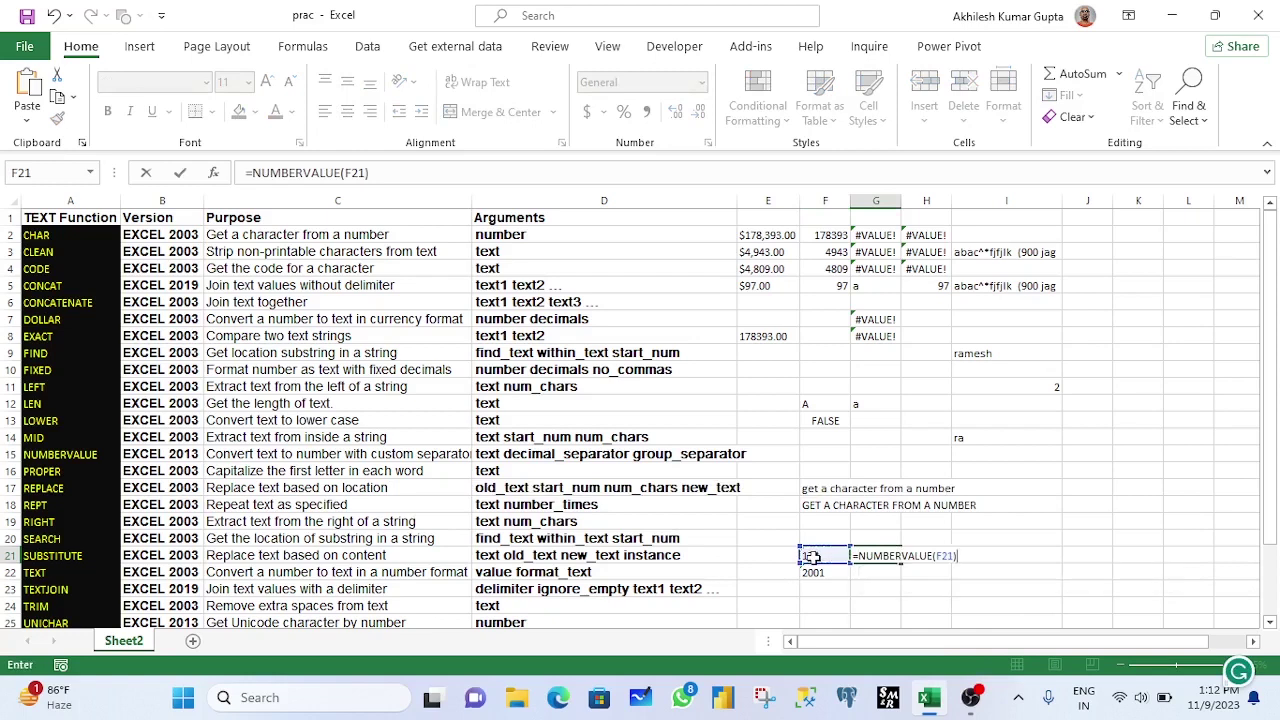
key("Return")
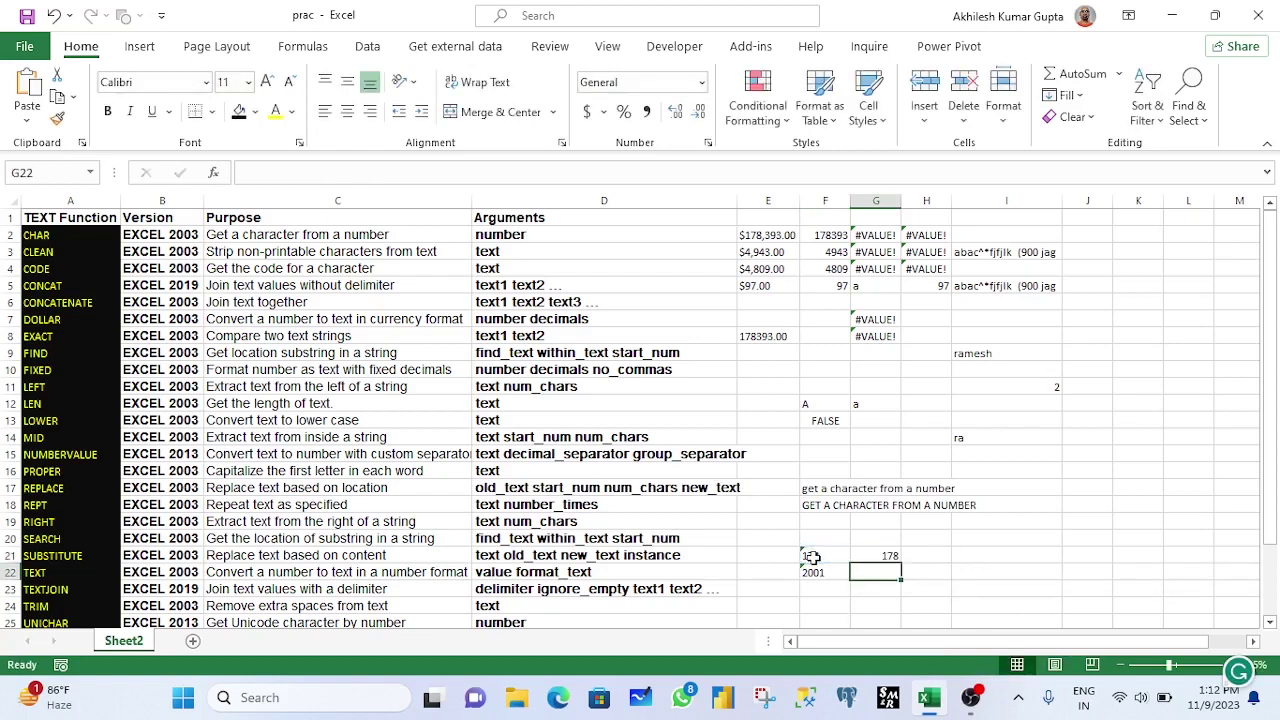
key("ctrl+d")
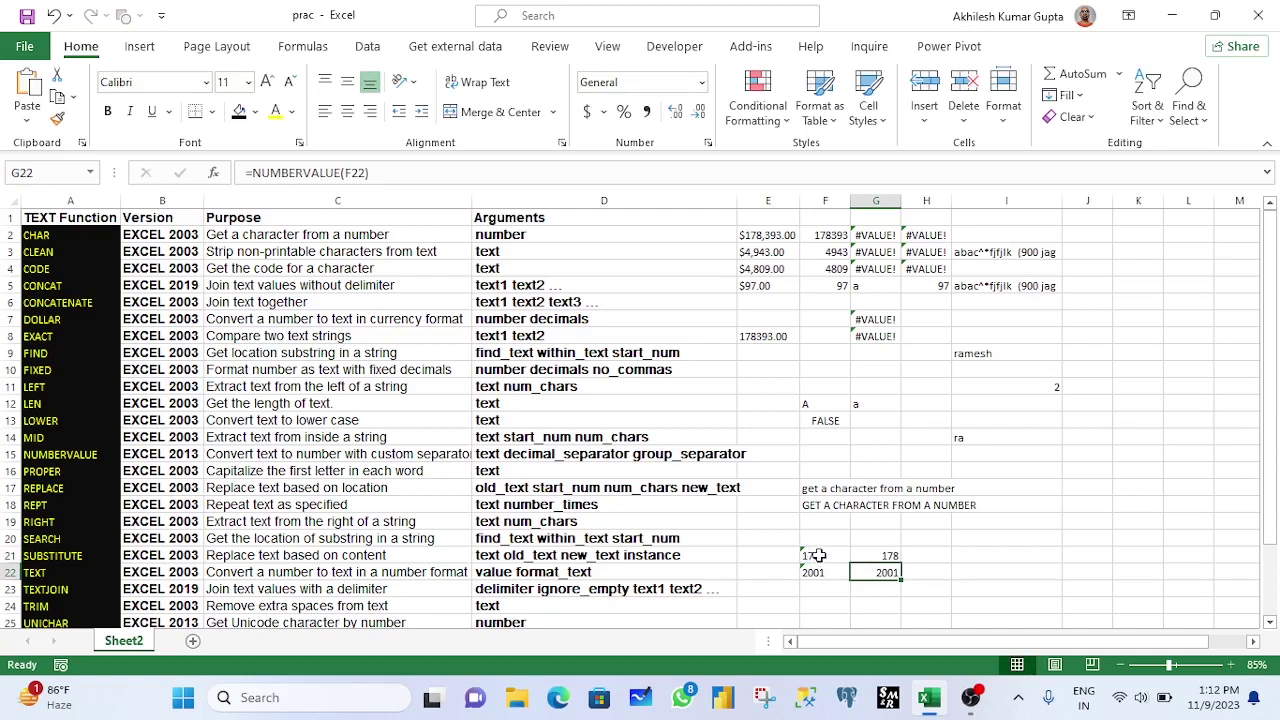
left_click_drag(813, 557, 815, 572)
left_click(820, 557)
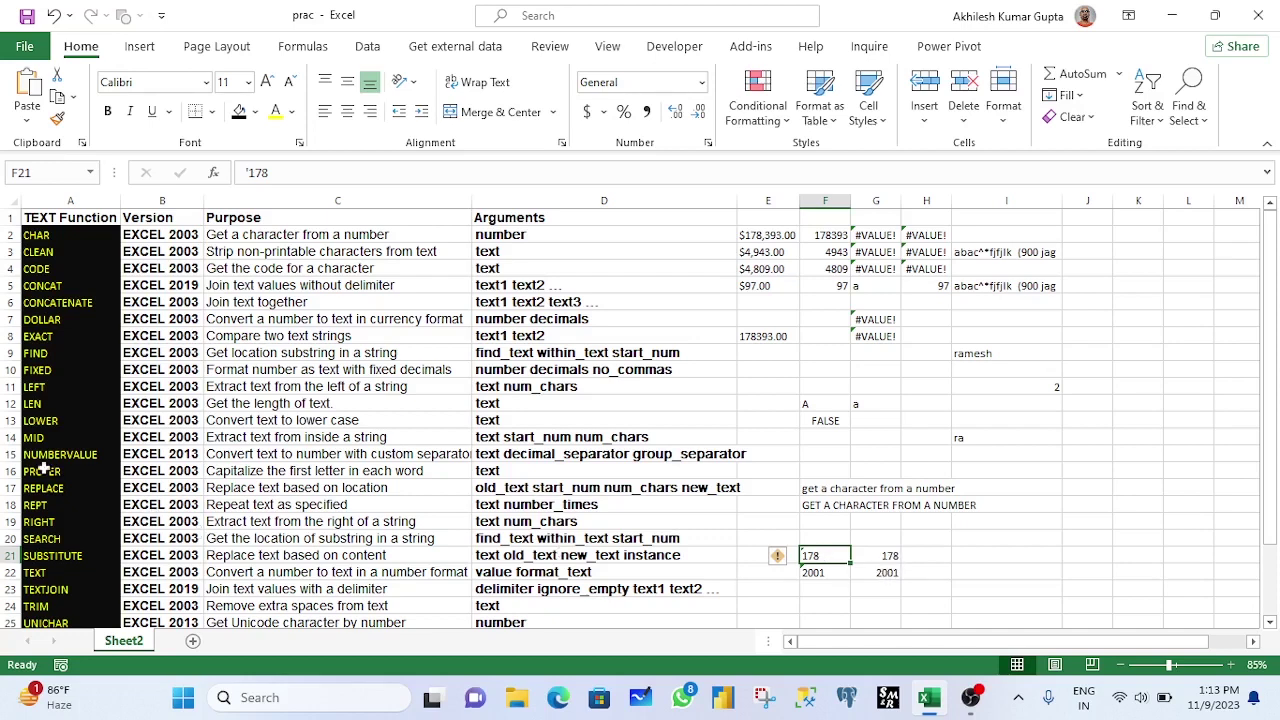
left_click(8, 454)
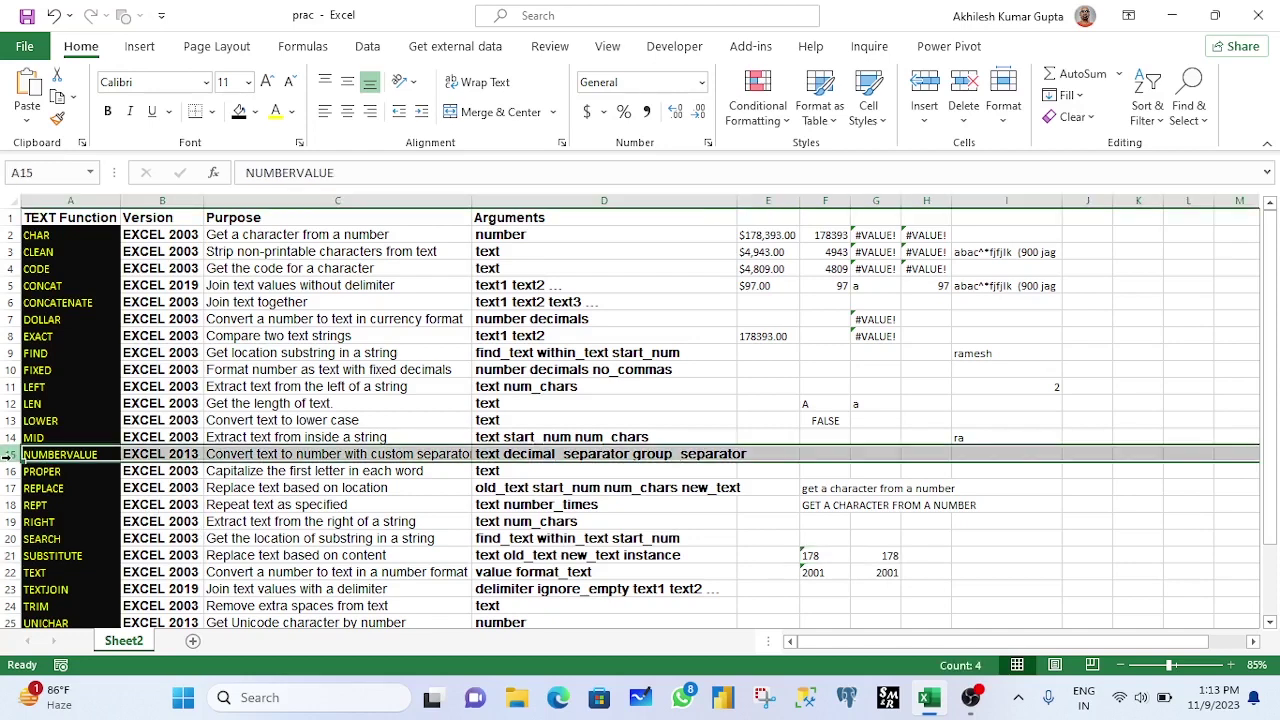
left_click(825, 590)
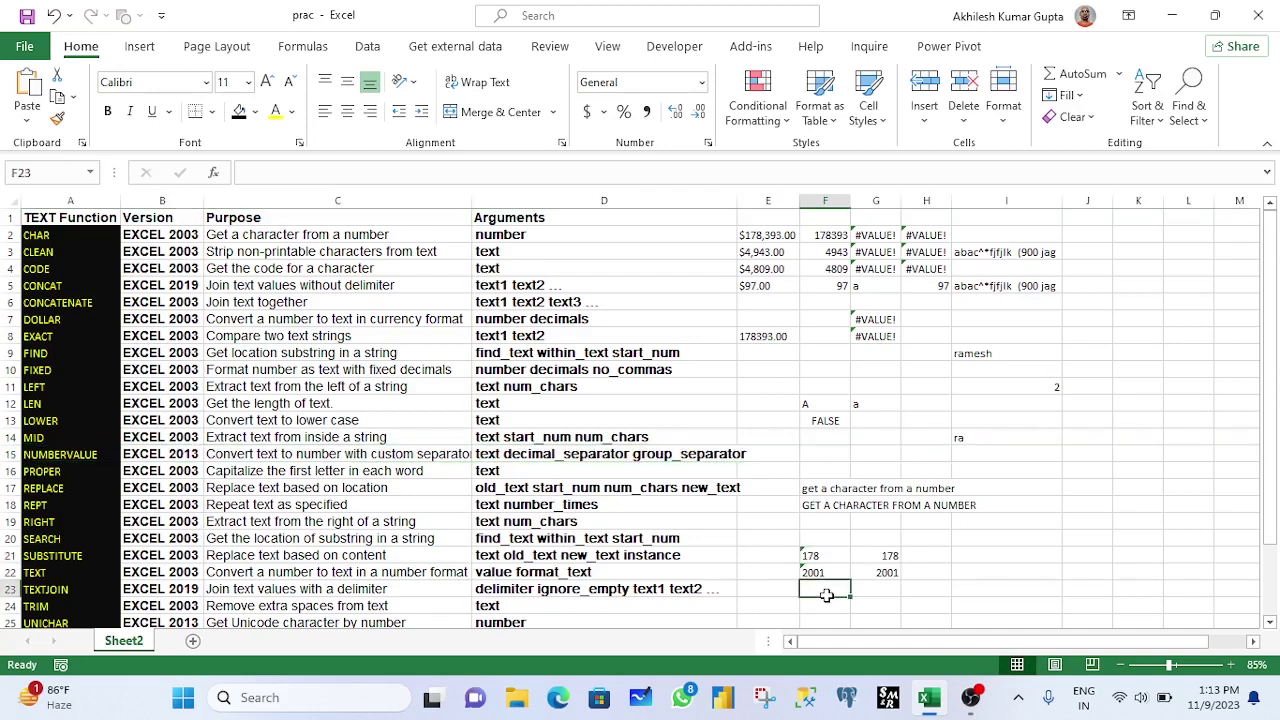
- Capitalize each word of the uppercase sentence by entering =PROPER(F18) in F19, and select the REPLACE entry in the function list
left_click(31, 474)
left_click(812, 519)
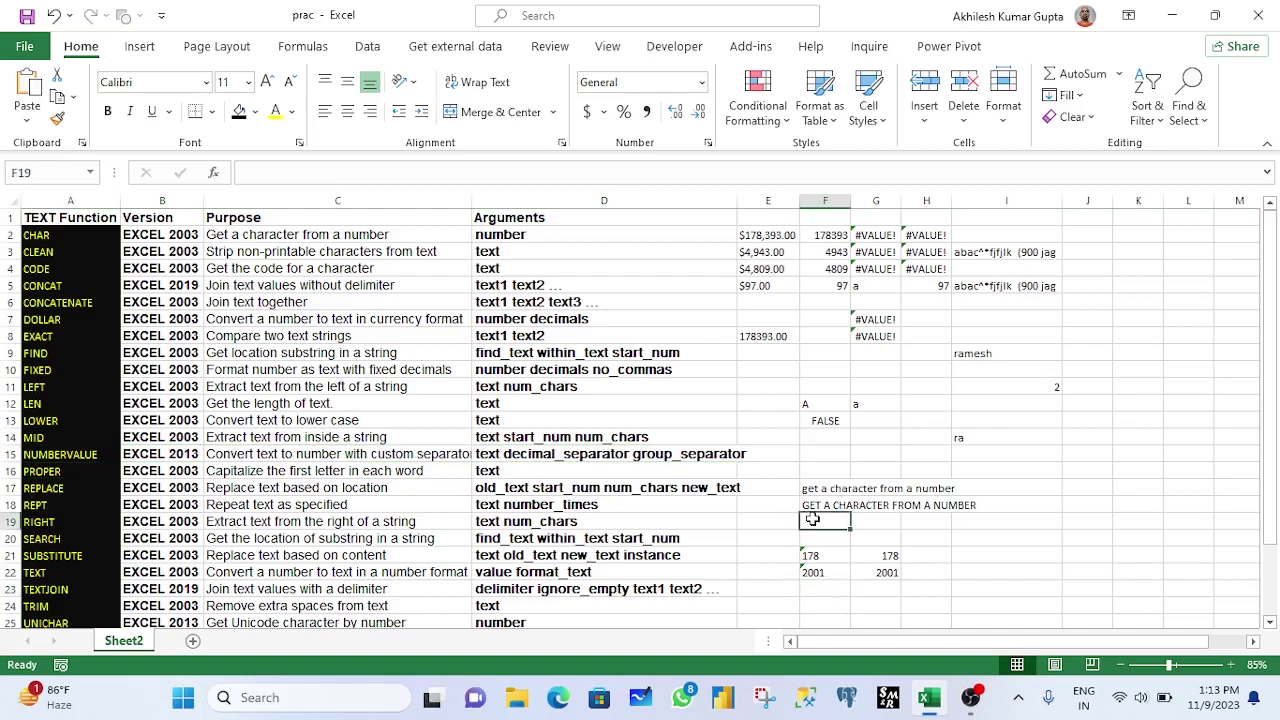
type("=prop")
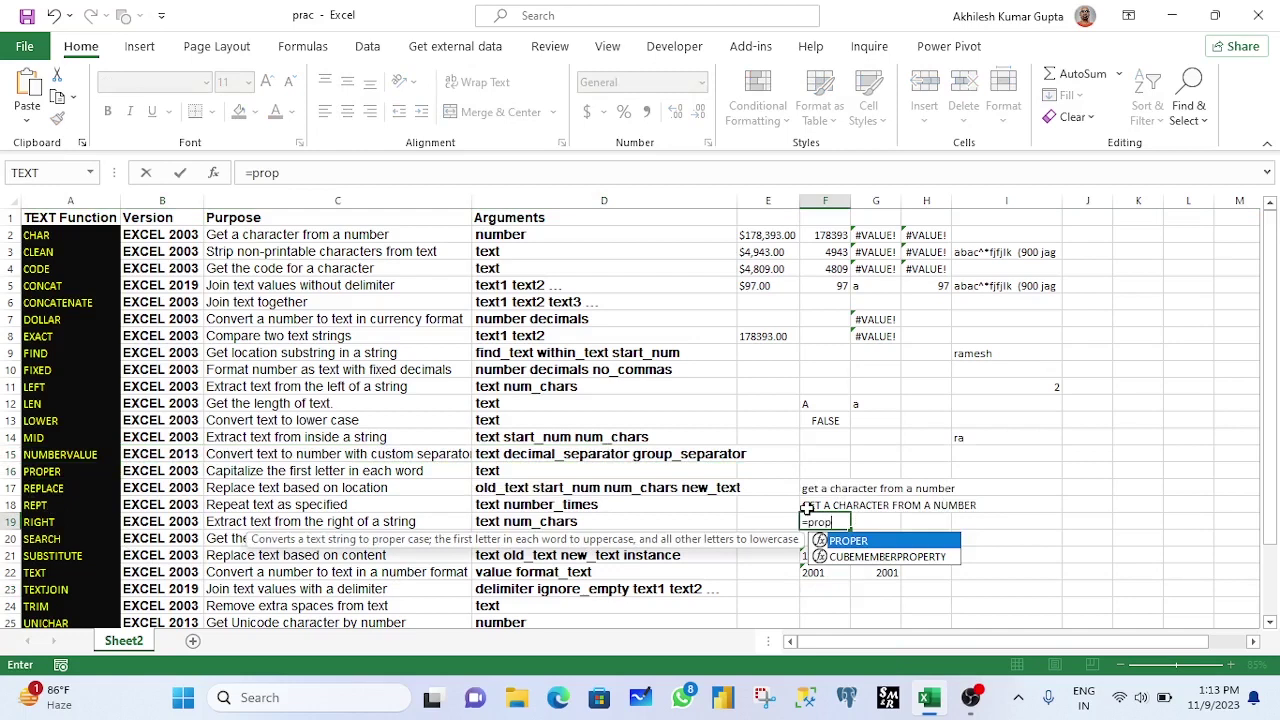
key("Tab")
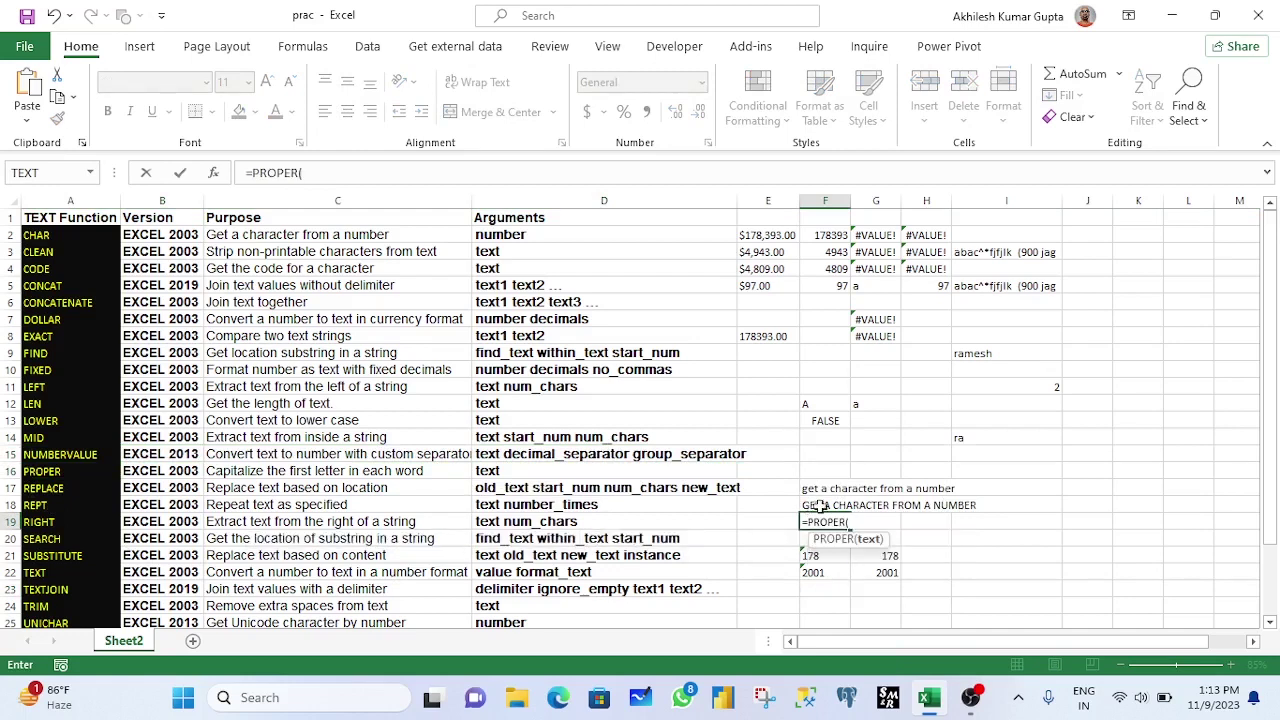
left_click(812, 506)
key("Return")
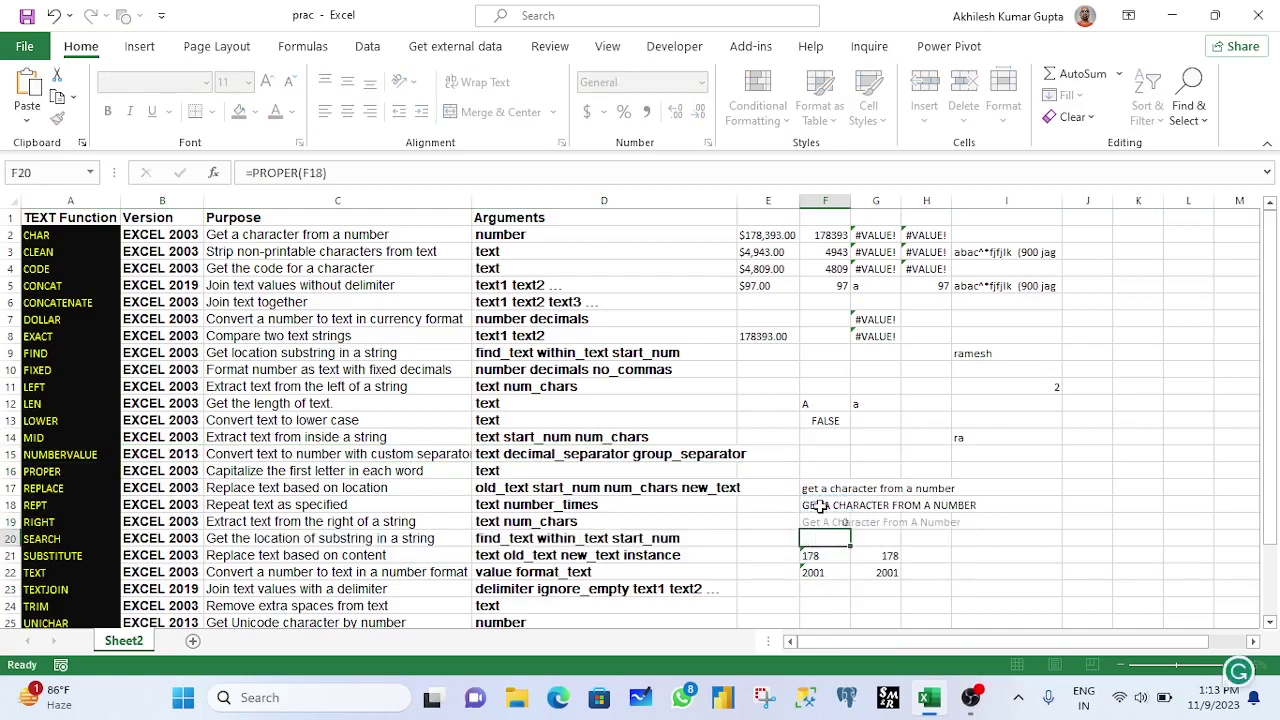
left_click_drag(812, 506, 985, 506)
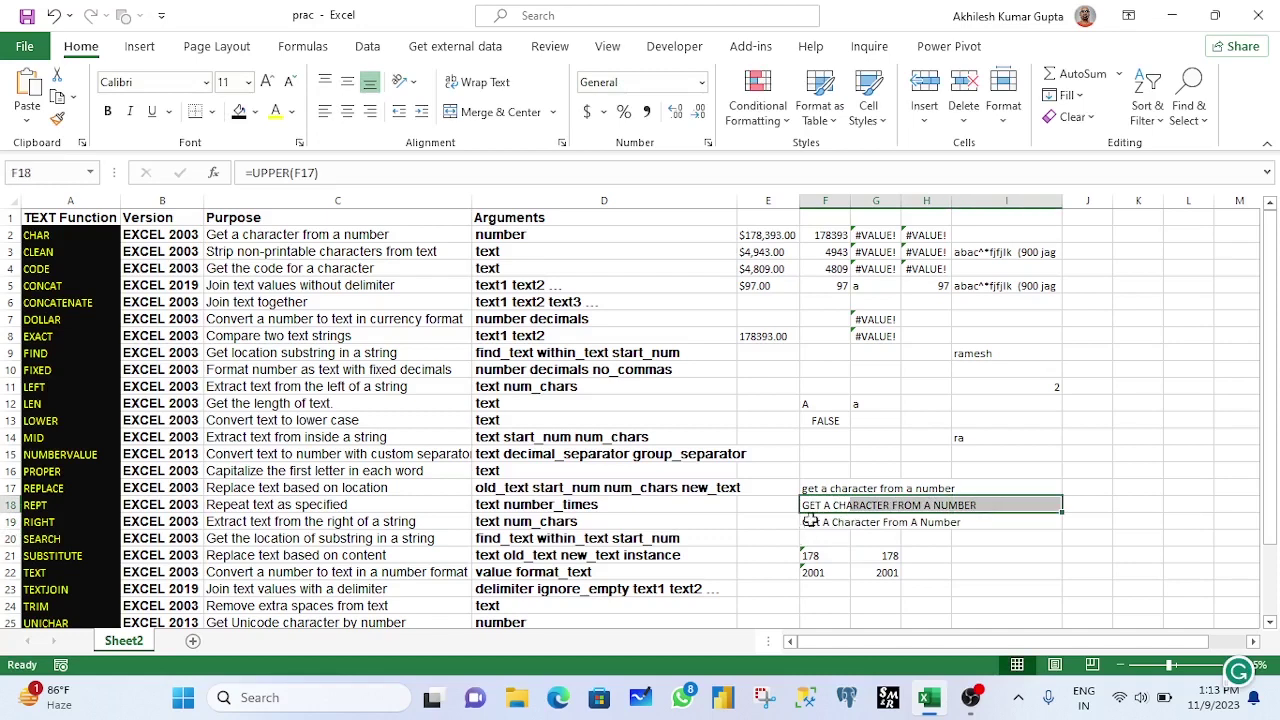
left_click(812, 521)
left_click(958, 523)
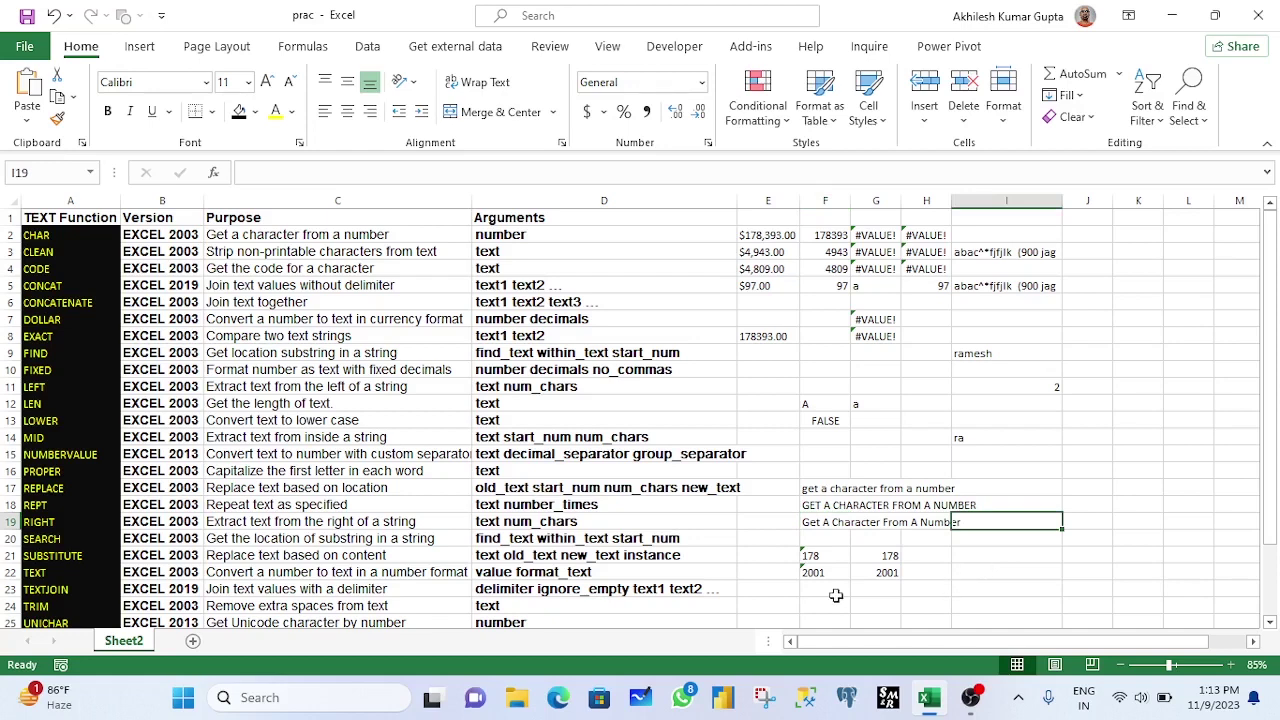
left_click_drag(816, 523, 930, 525)
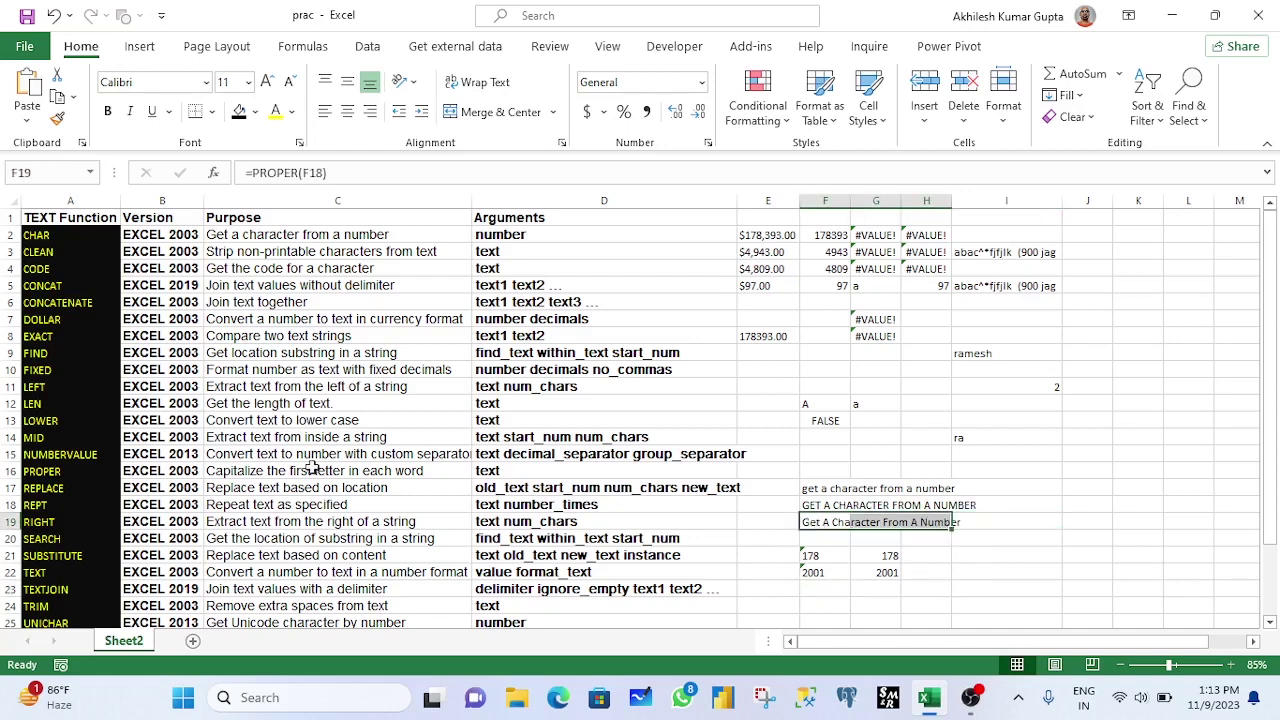
left_click(35, 489)
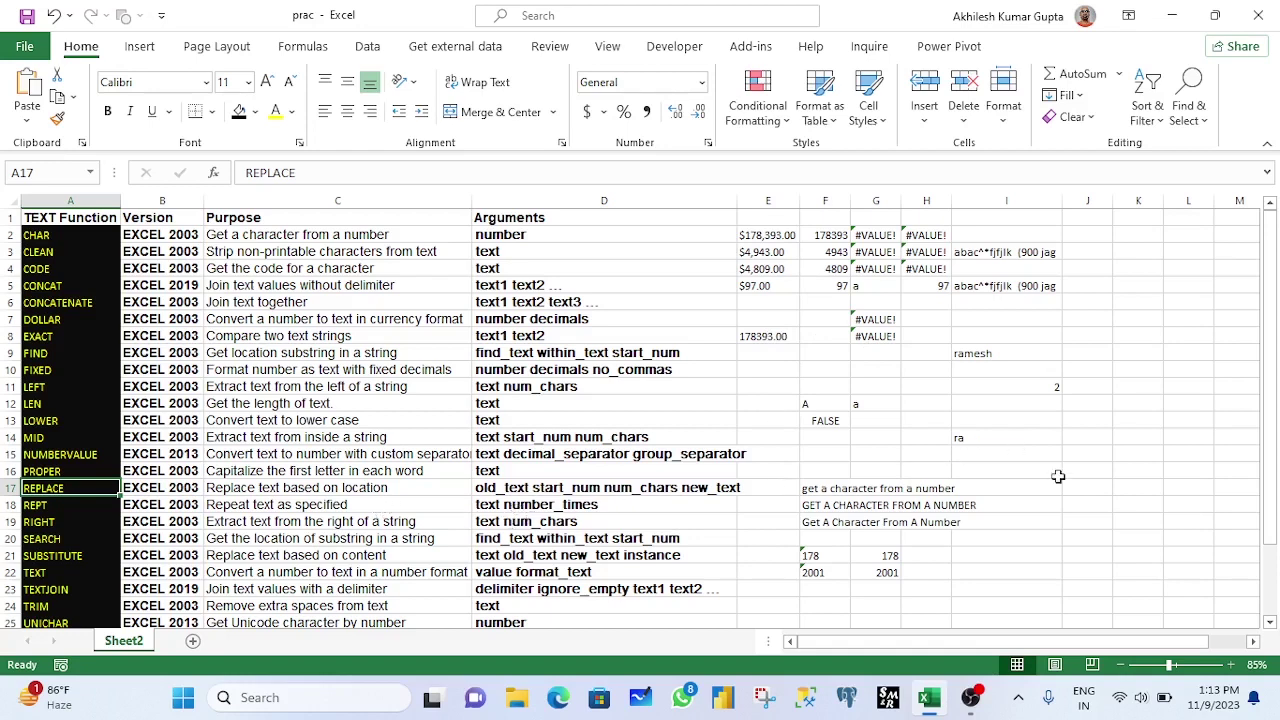
left_click(810, 455)
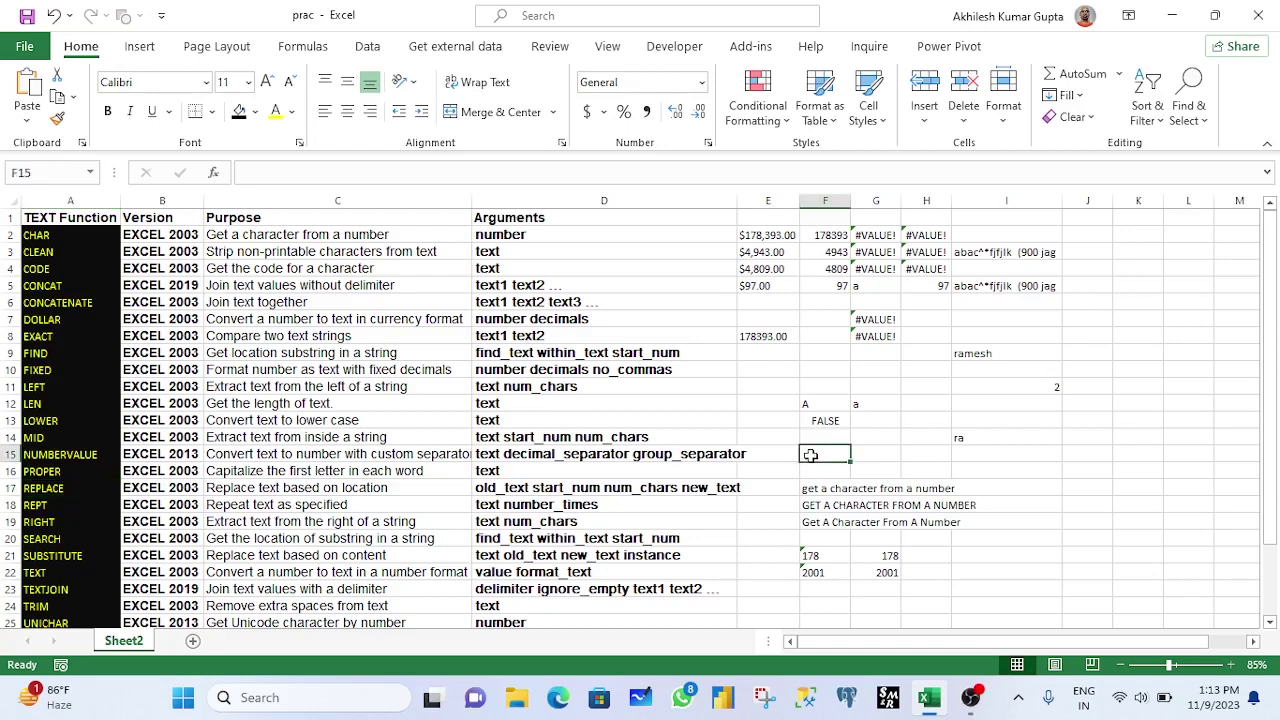
type("=rep")
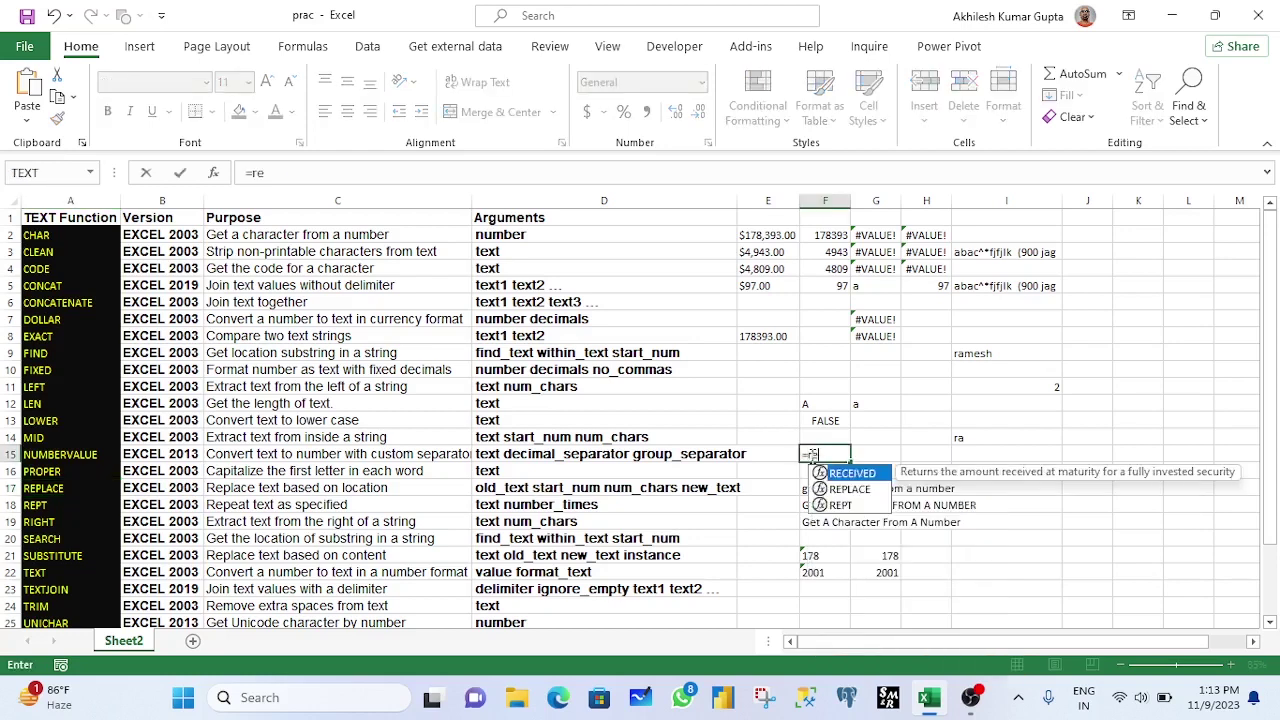
key("Tab")
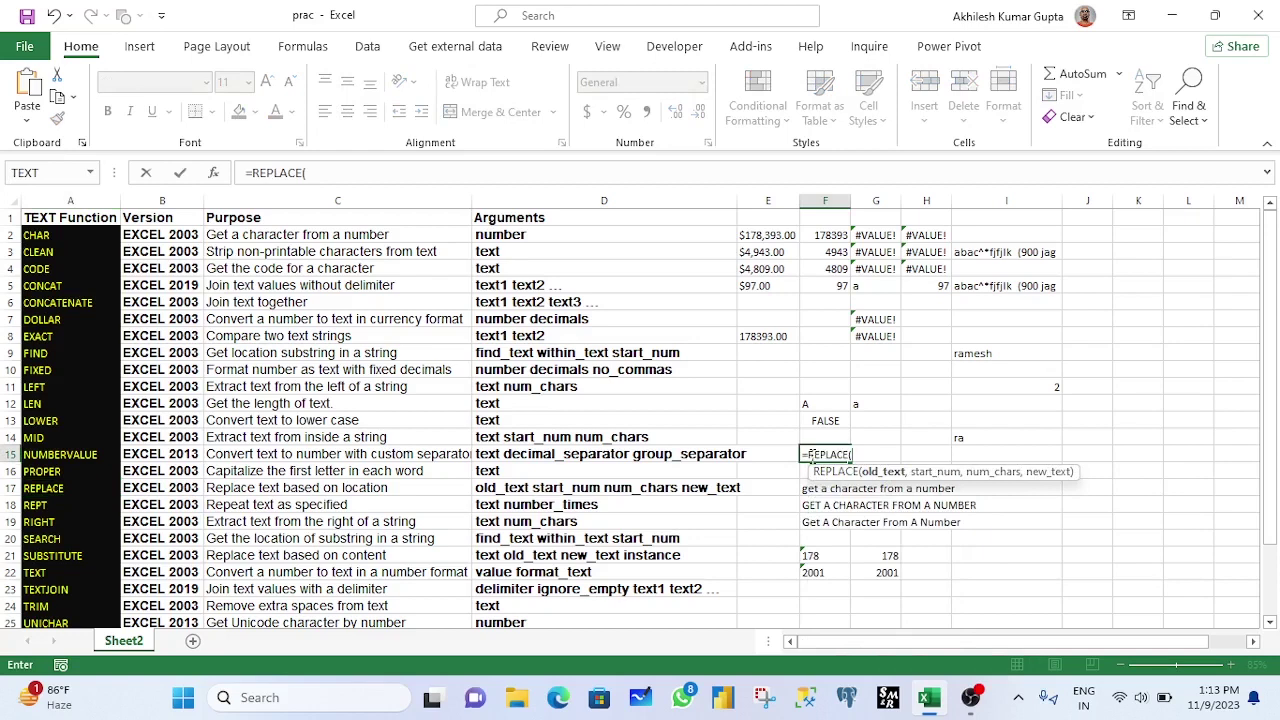
type("'a'")
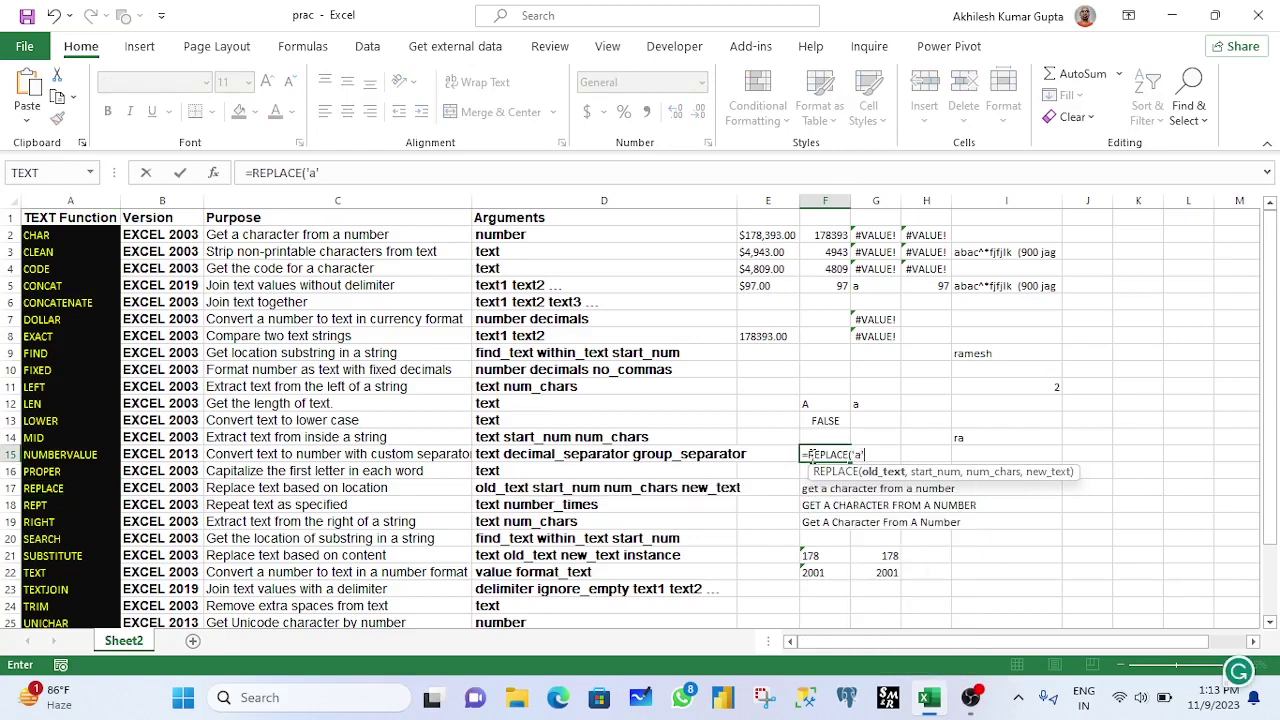
type(",")
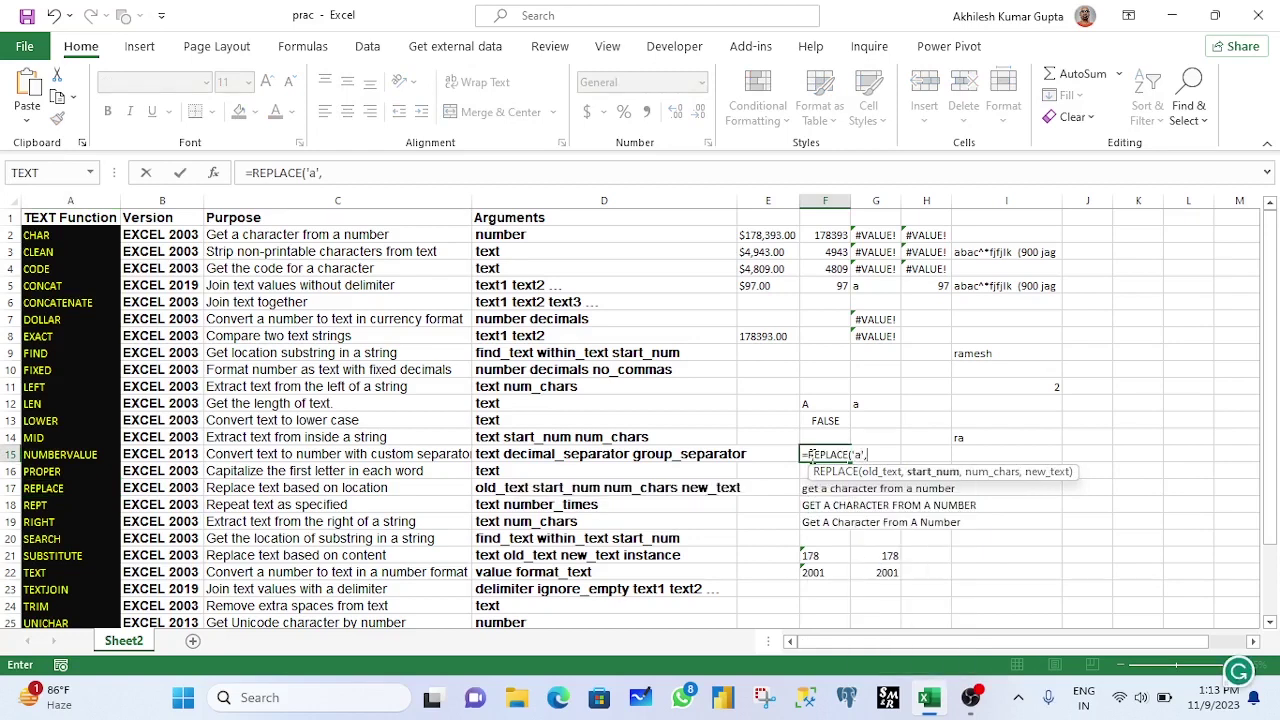
type("1")
type(",")
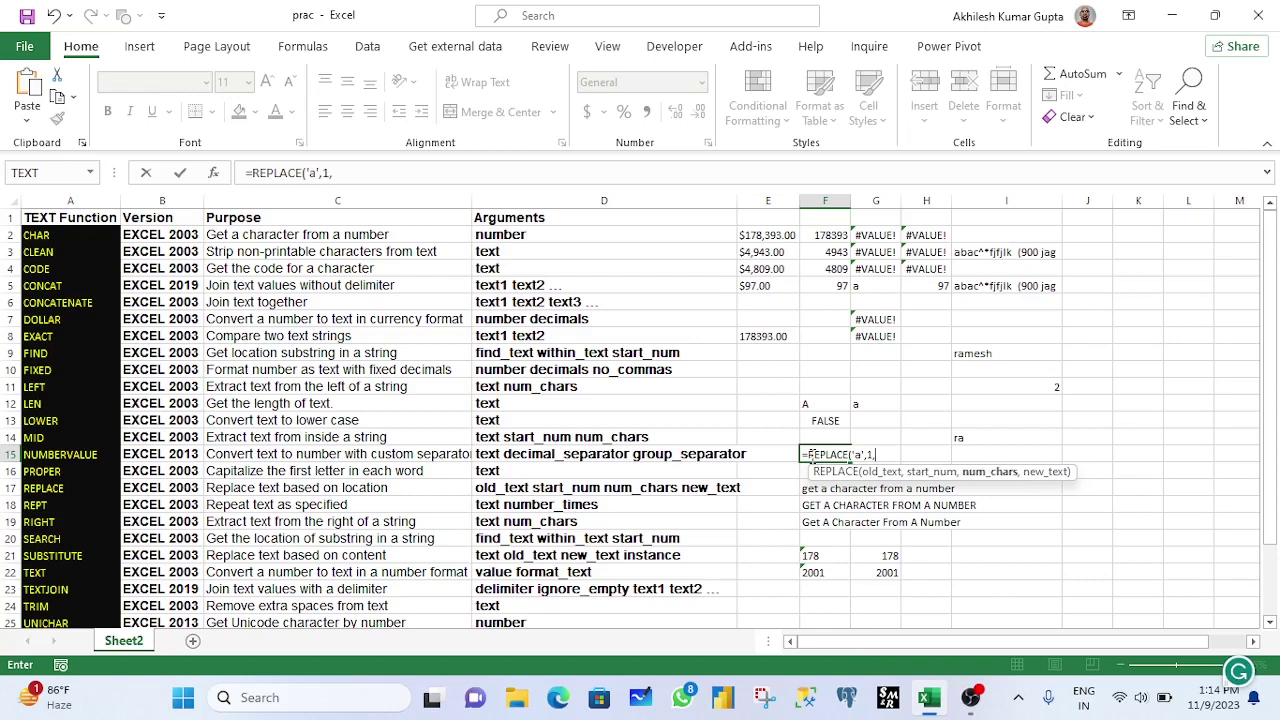
type("1")
key("BackSpace")
key("BackSpace")
key("BackSpace")
key("BackSpace")
key("BackSpace")
key("BackSpace")
key("BackSpace")
key("BackSpace")
key("BackSpace")
key("BackSpace")
key("BackSpace")
key("BackSpace")
key("BackSpace")
key("BackSpace")
key("BackSpace")
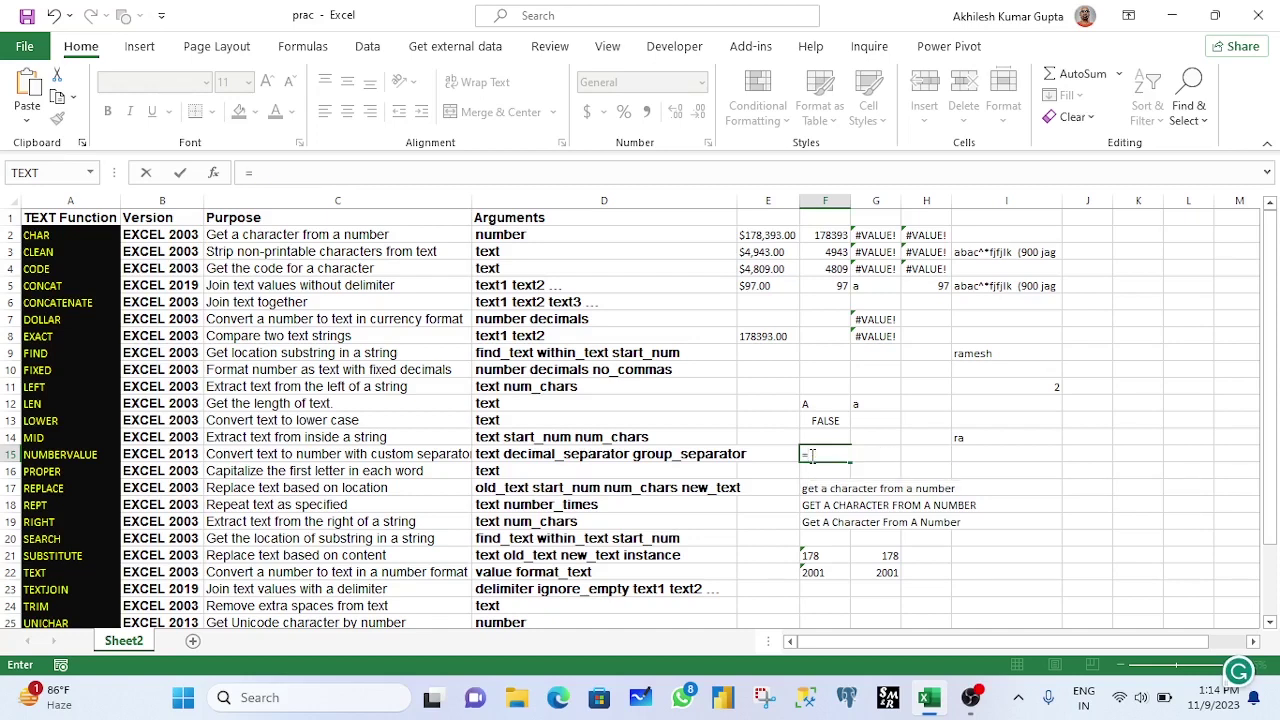
- Replace the first character of the text in I9 by entering =REPLACE(I9,1,1,"p") in F15, and compare the result with the original
type("repl")
key("Tab")
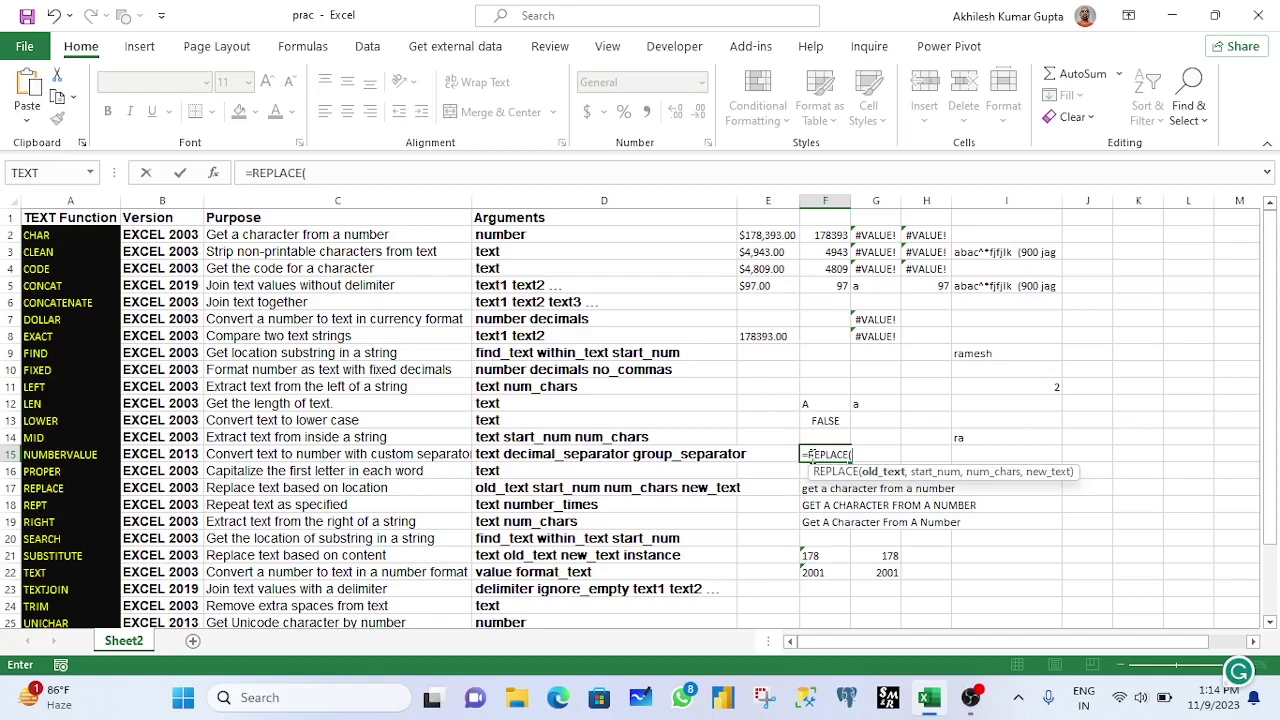
left_click(981, 353)
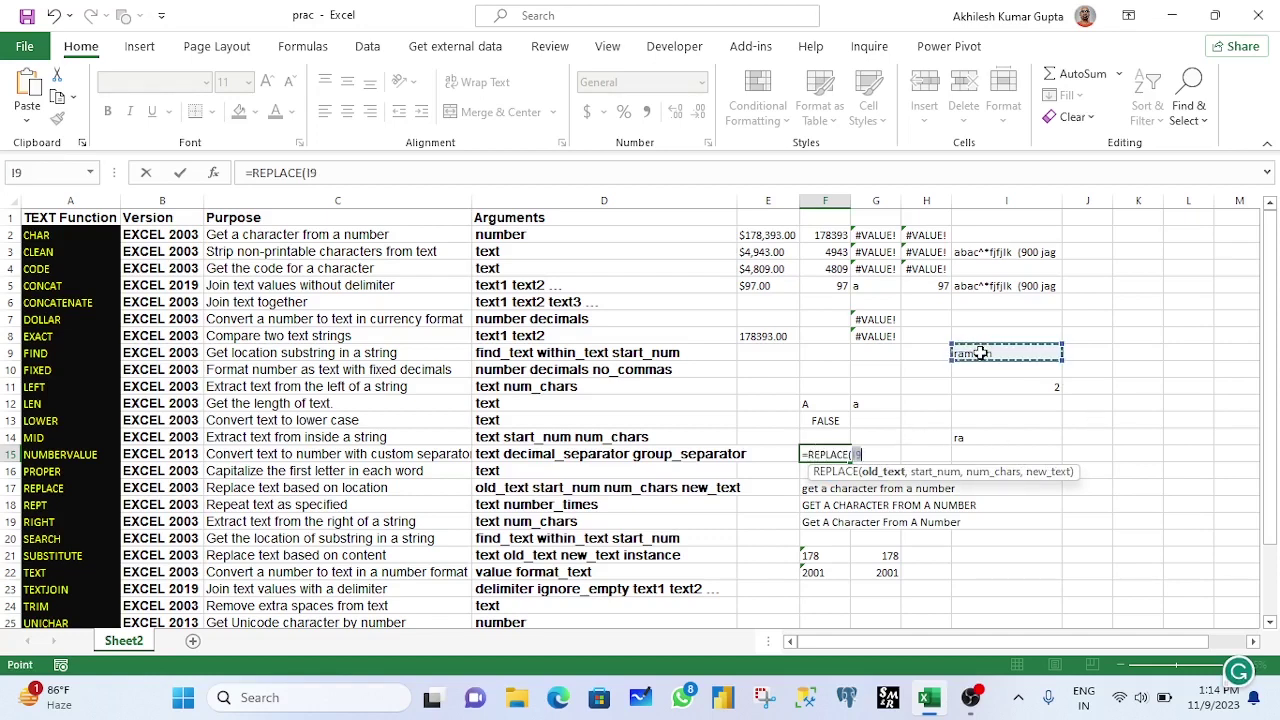
type(",1,")
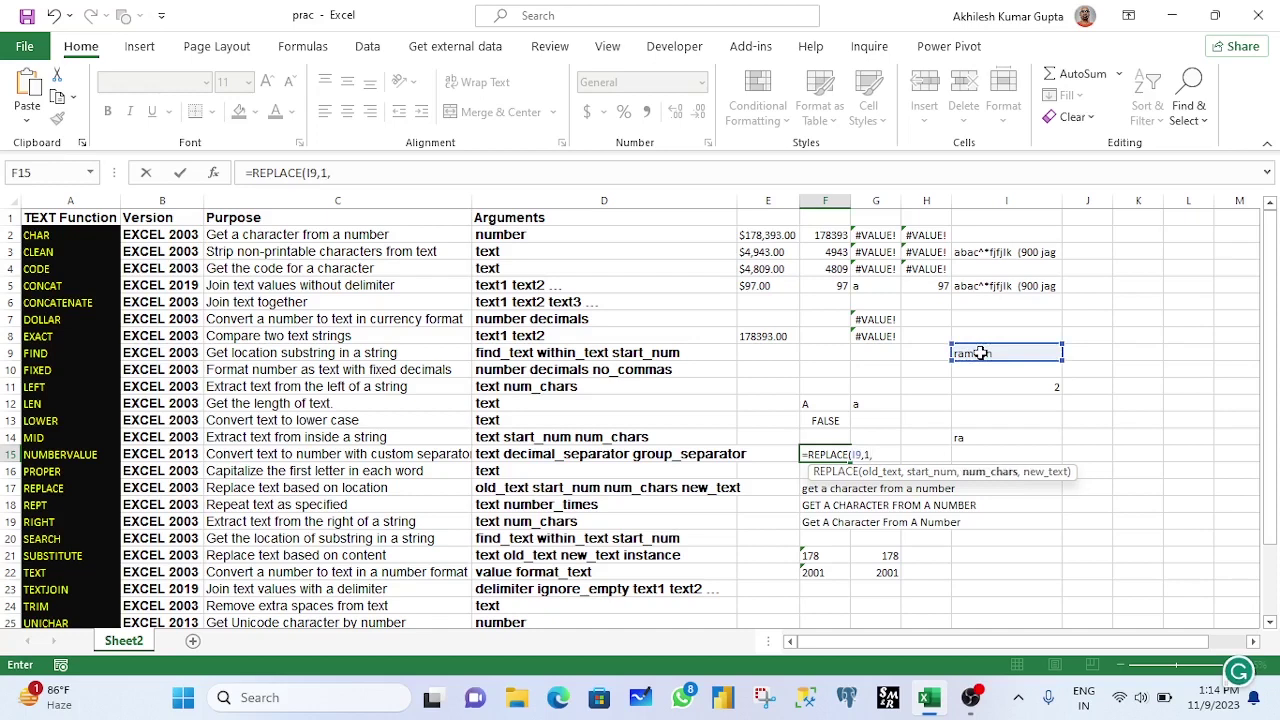
type("1,")
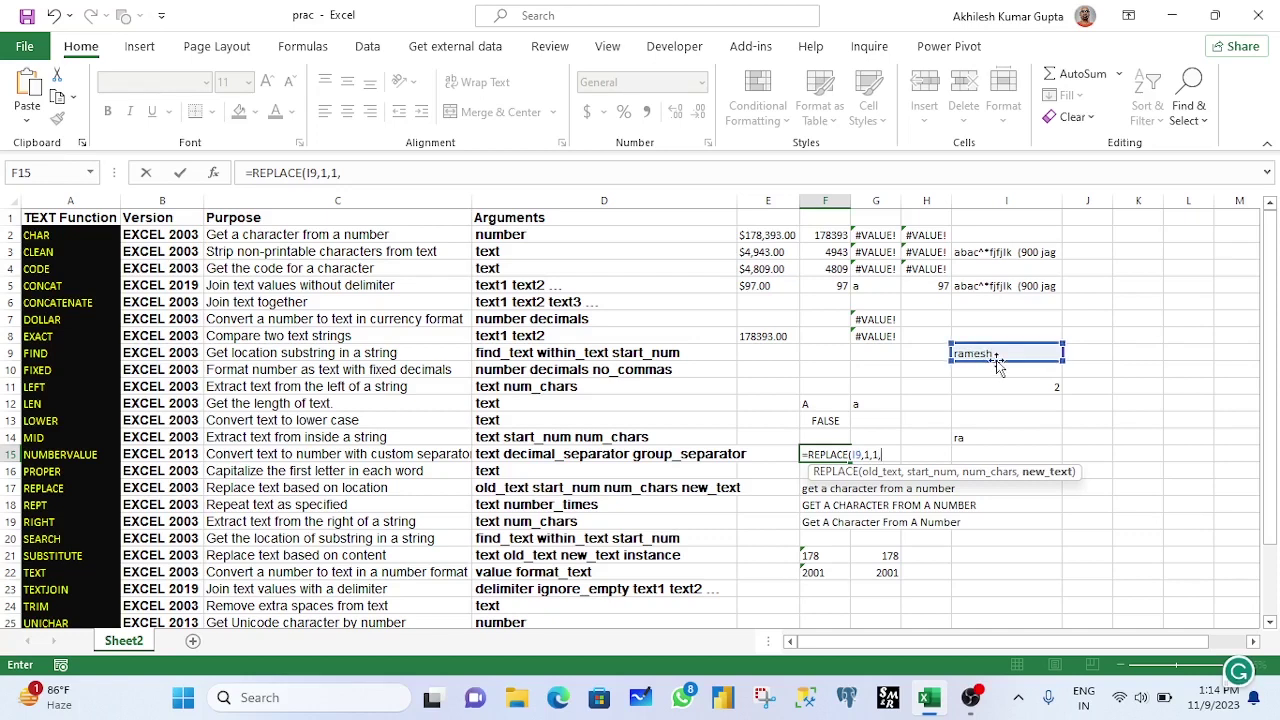
type("\"p\")")
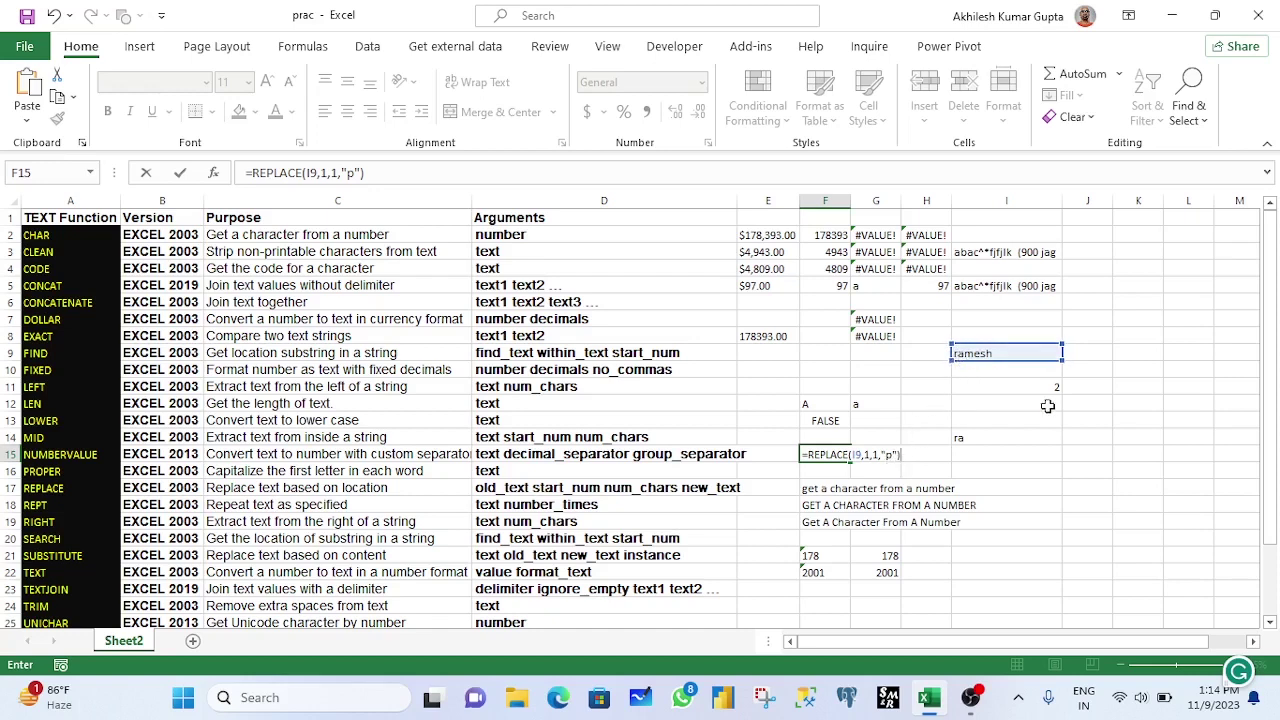
key("Return")
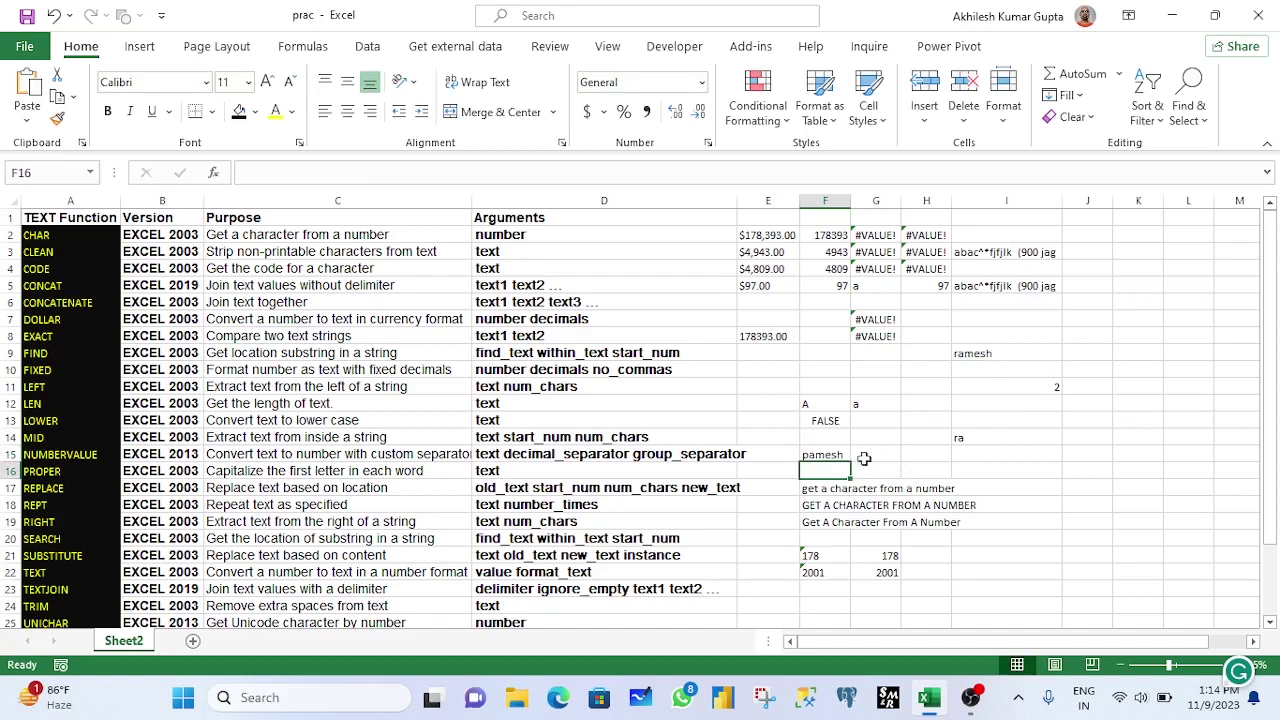
left_click(963, 350)
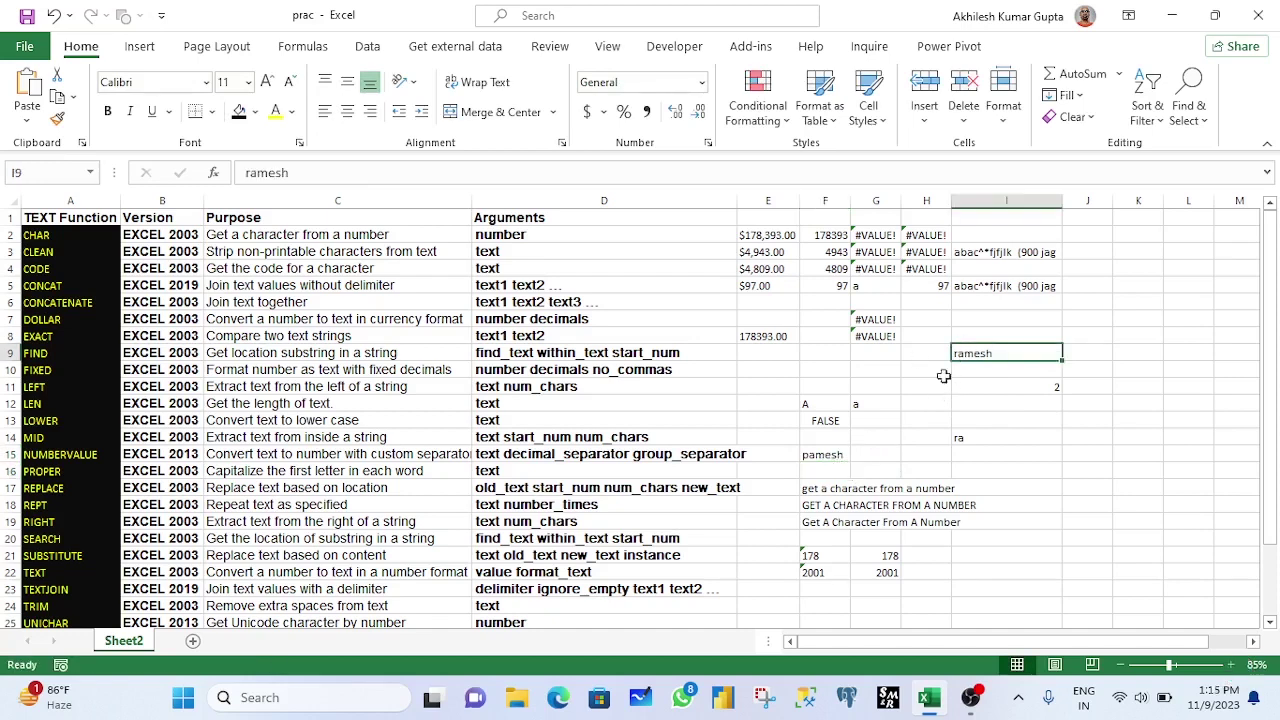
left_click(822, 456)
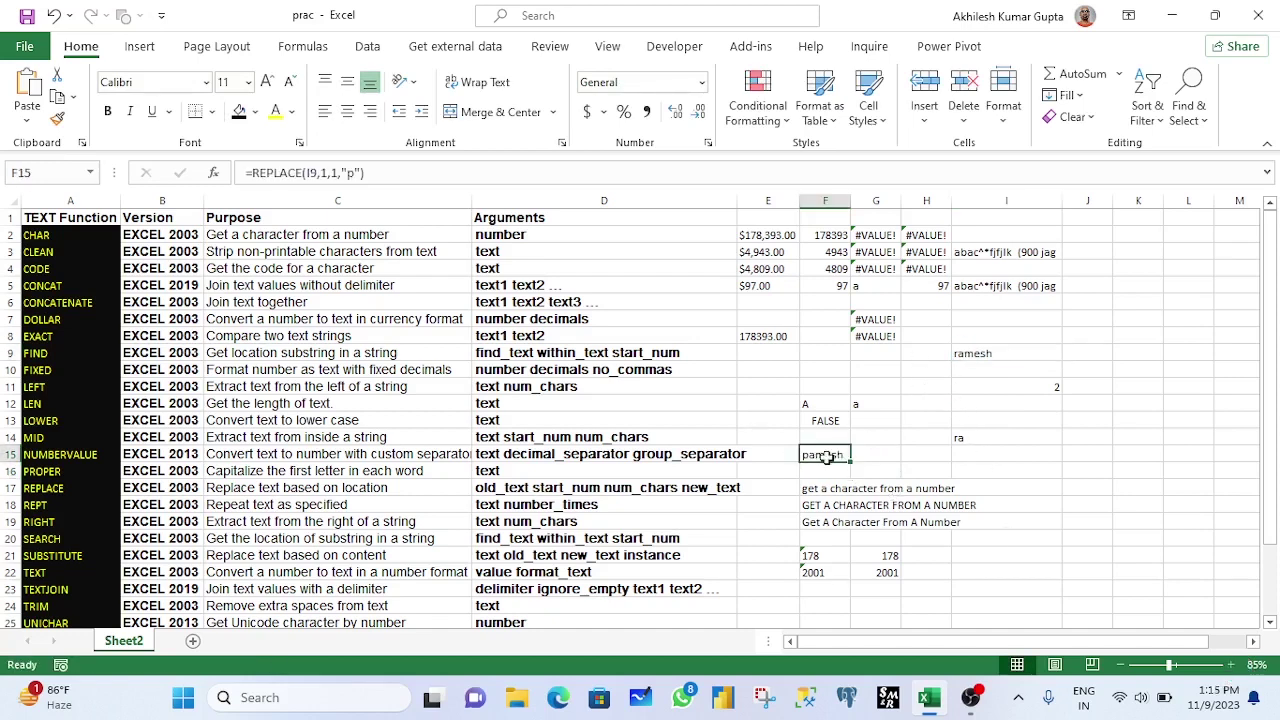
left_click(960, 352)
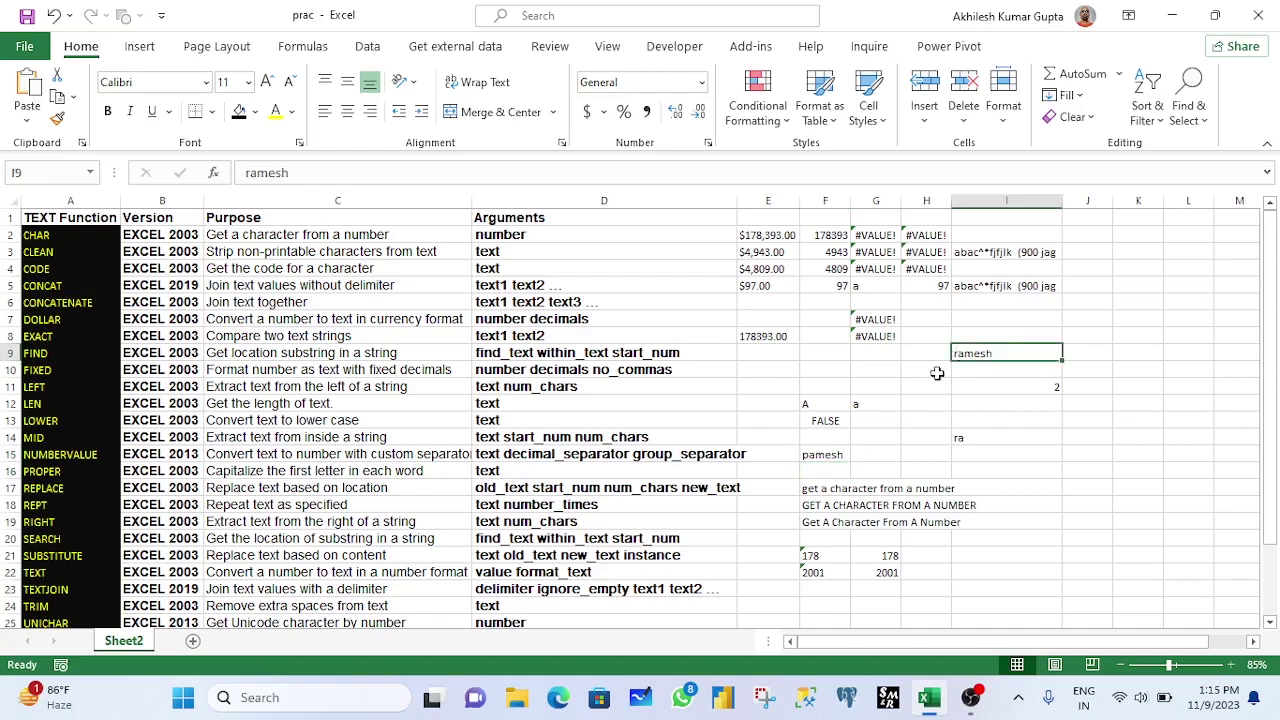
left_click(813, 456)
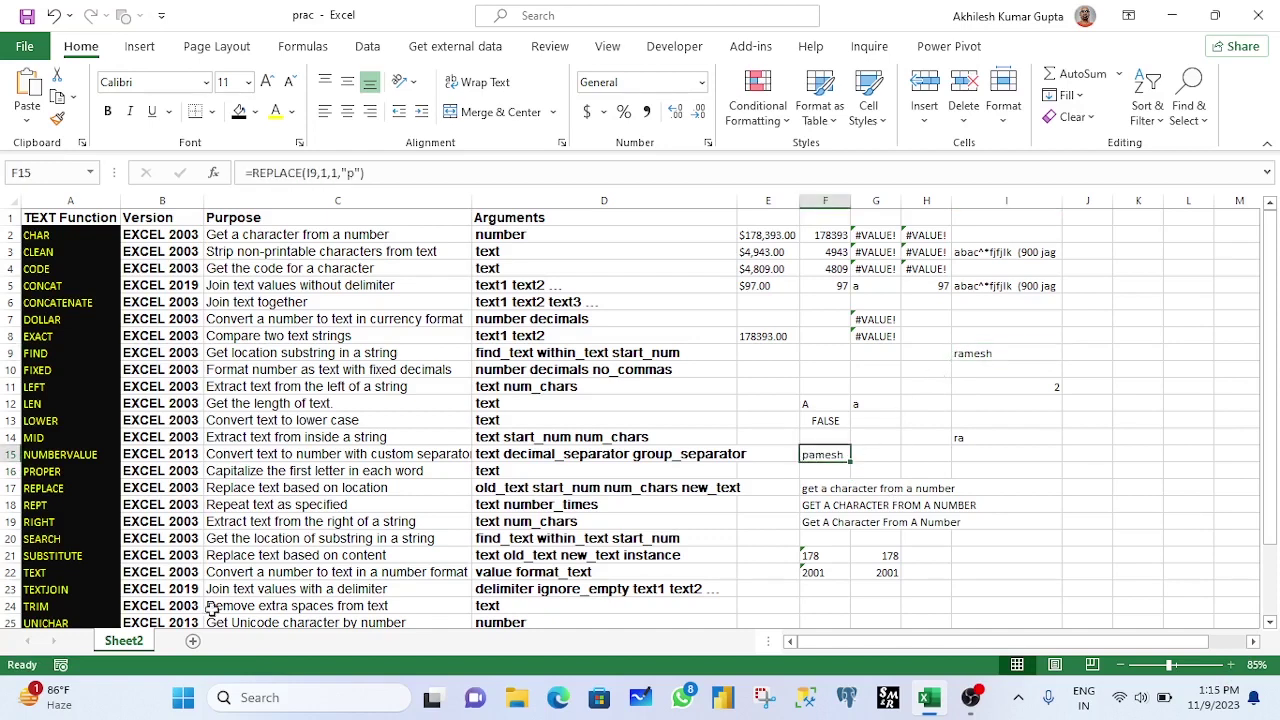
- Refer to the REPT entry in the function list, and enter the symbols *, + and ^ in cells J6:J8
left_click(31, 507)
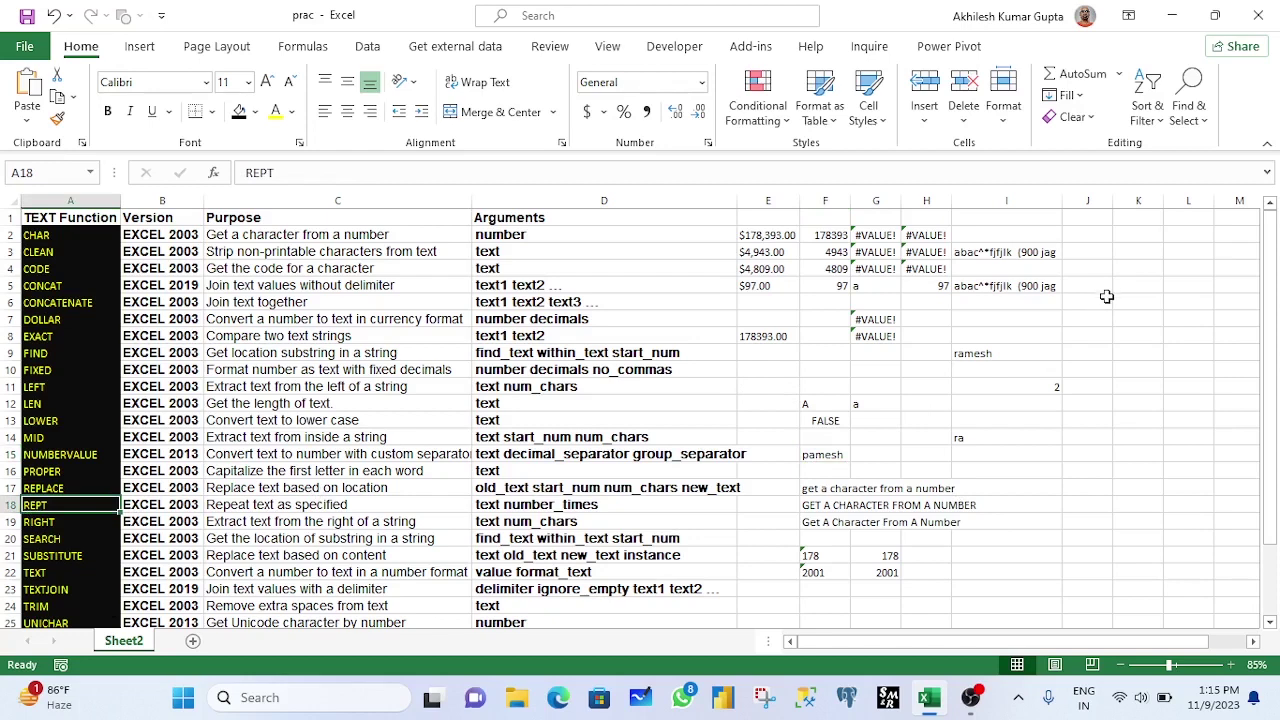
left_click(1105, 300)
type("=")
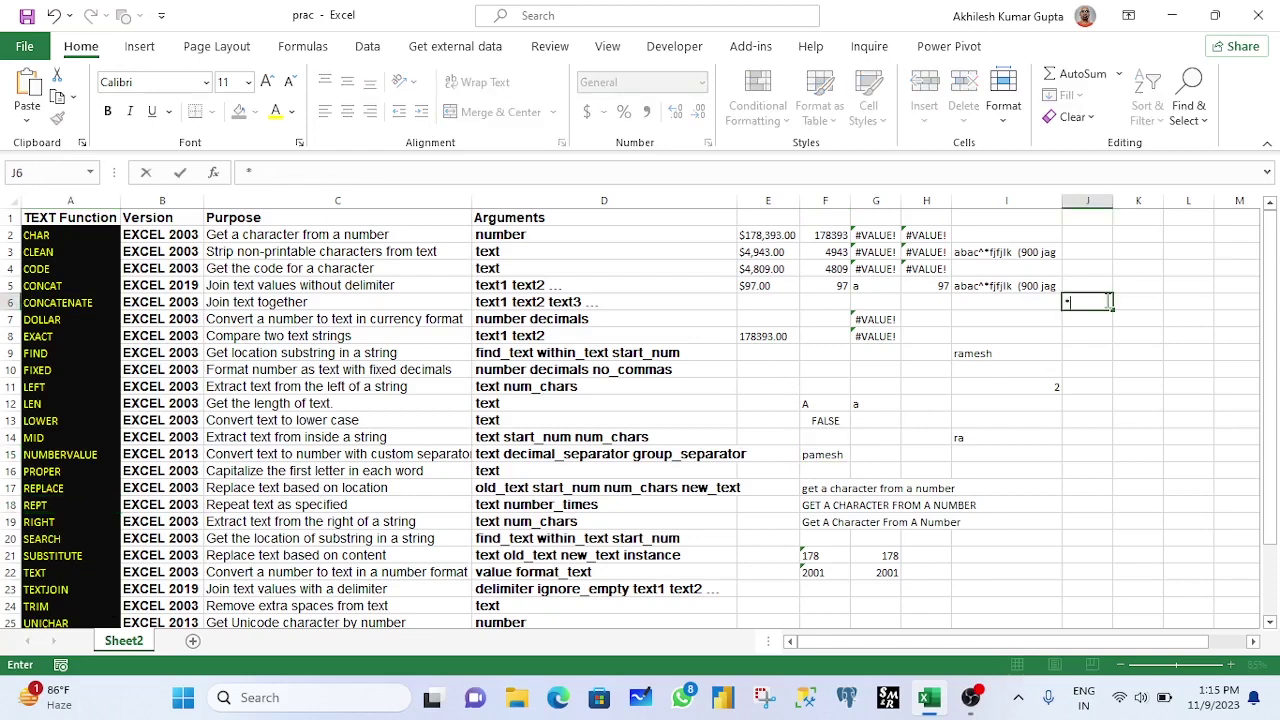
key("Return")
type("+")
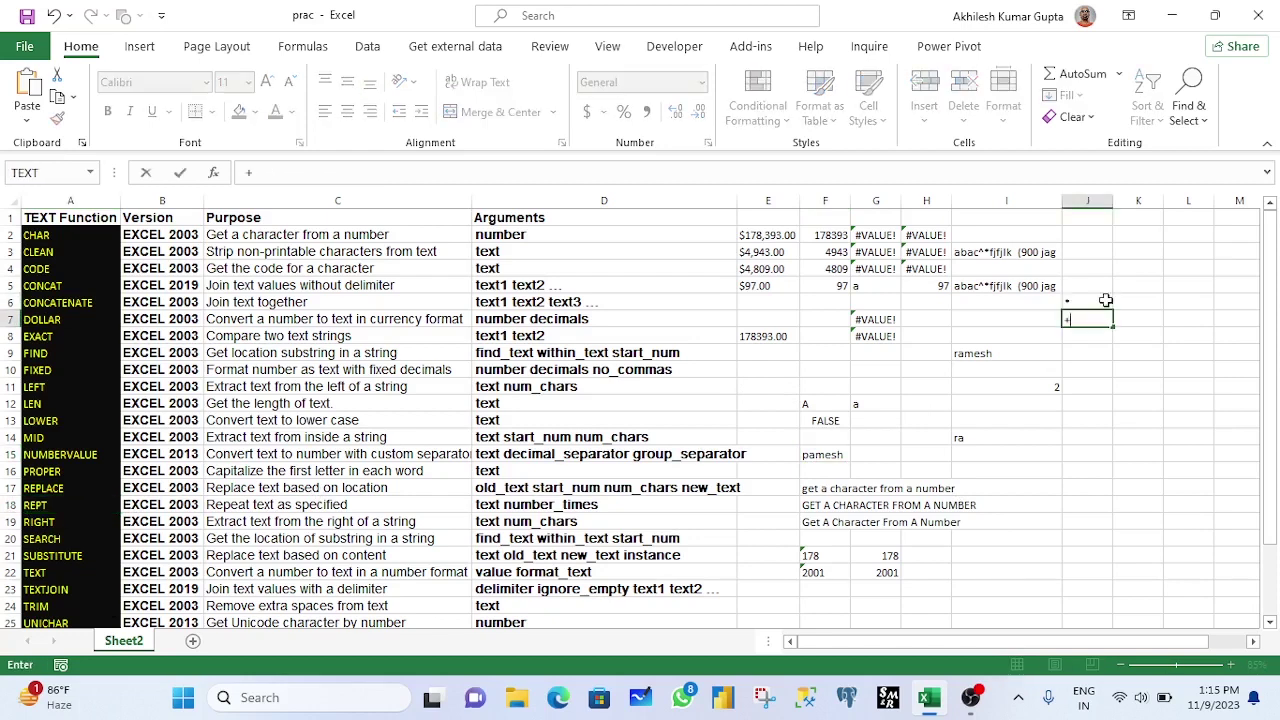
key("Return")
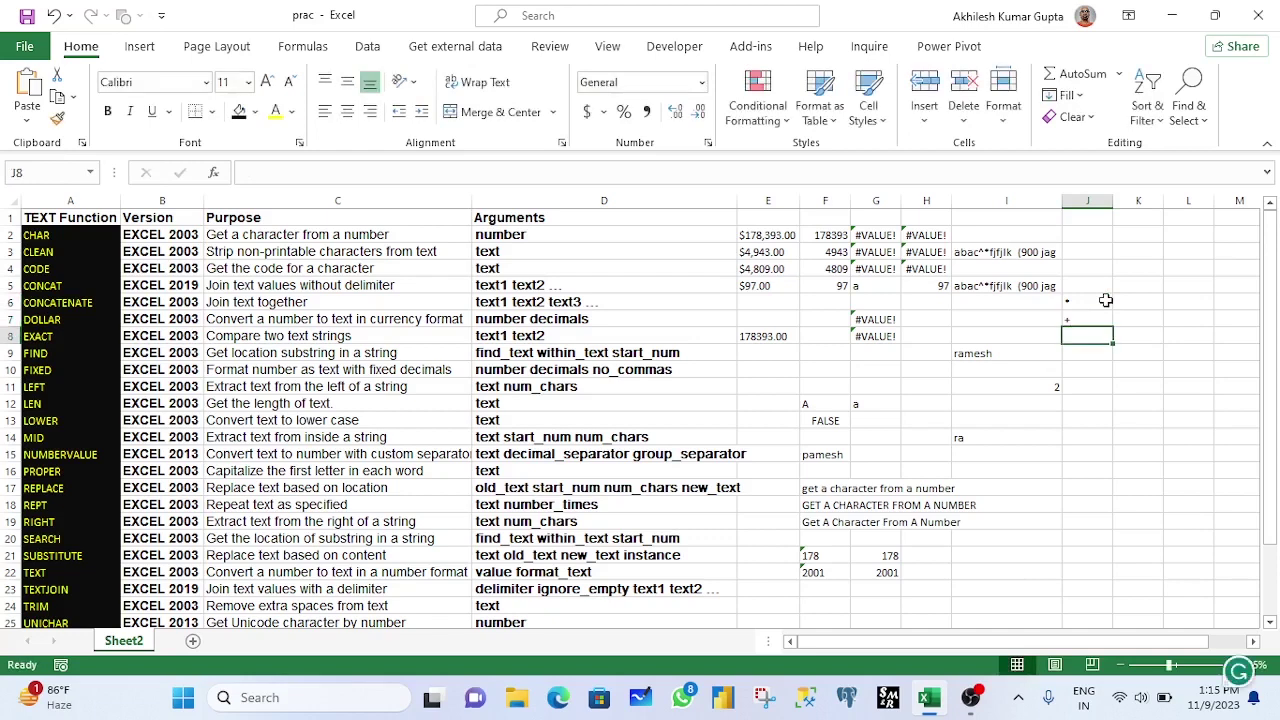
type("^")
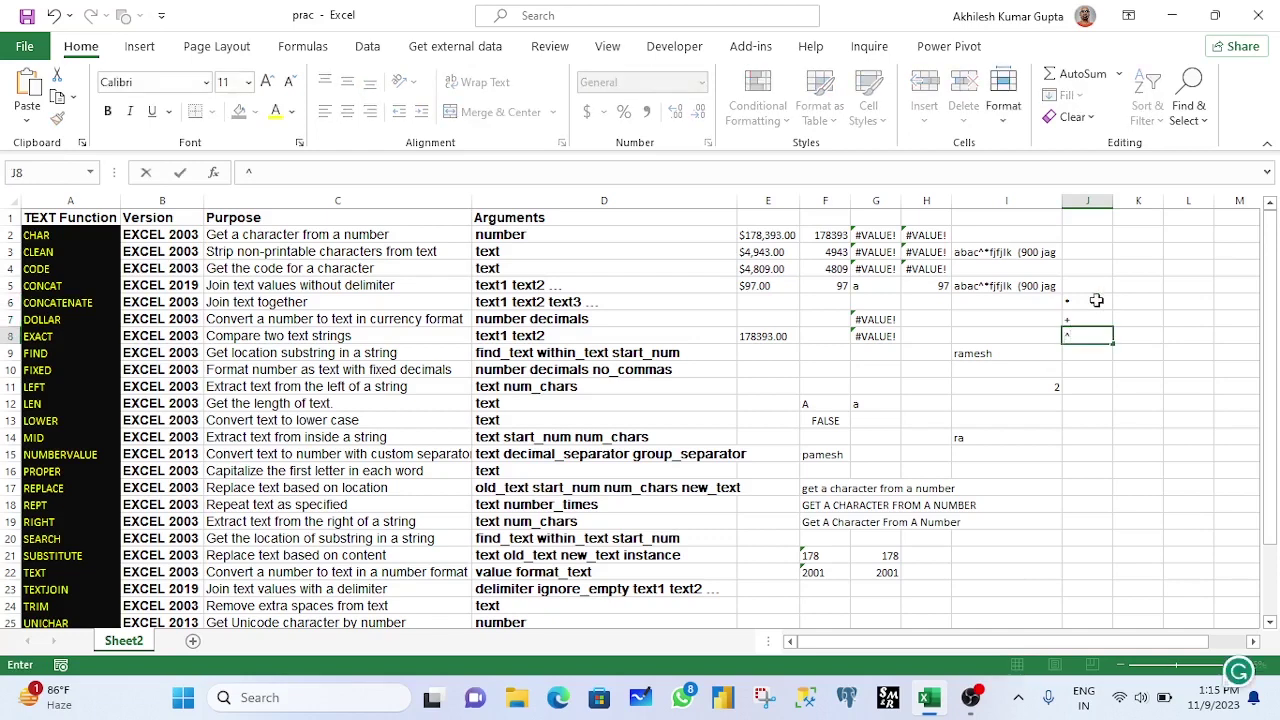
- Enter the numbers 46, 48, 27 and 23 in cells K6:K9 beside the symbols
left_click(1132, 300)
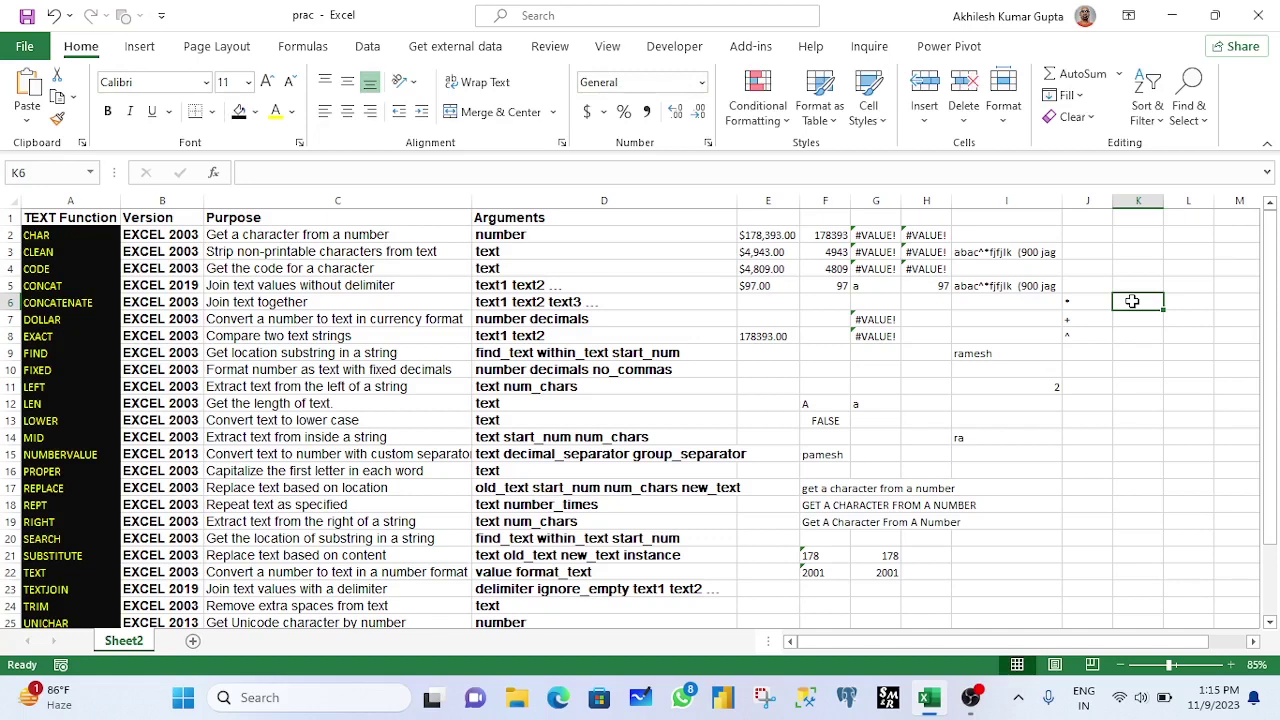
type("46")
key("Return")
type("48")
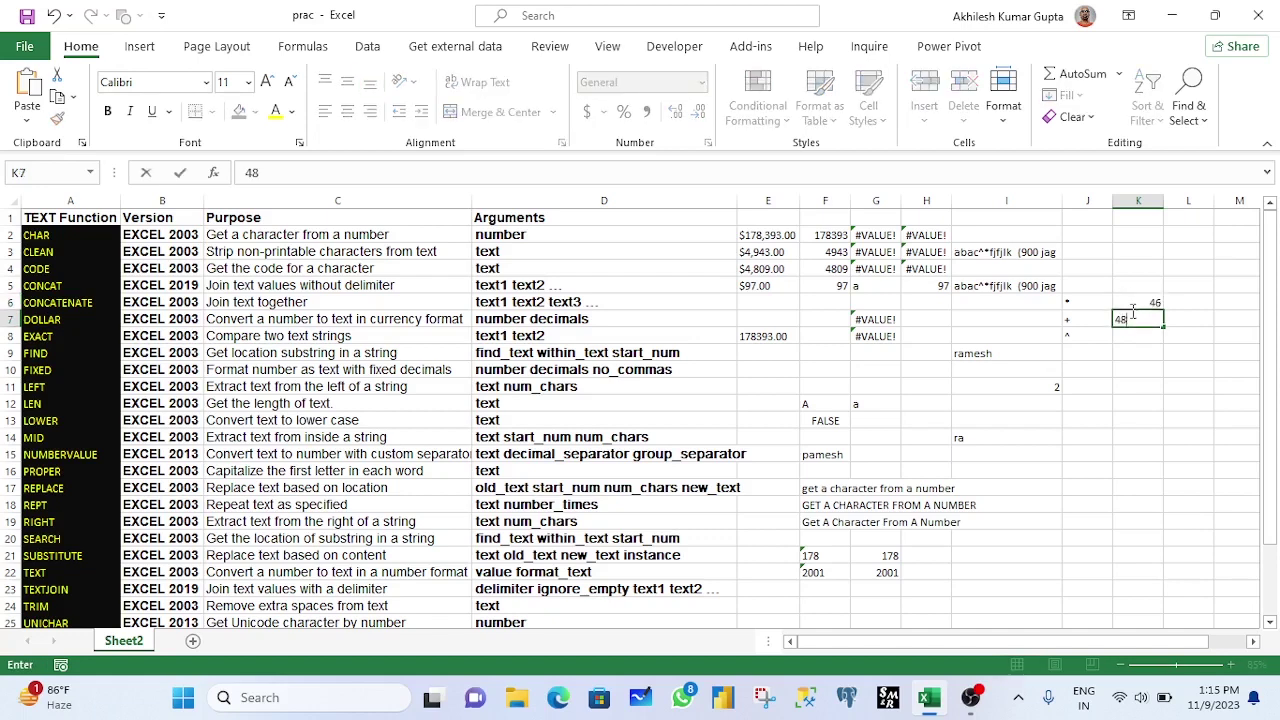
key("Return")
type("27")
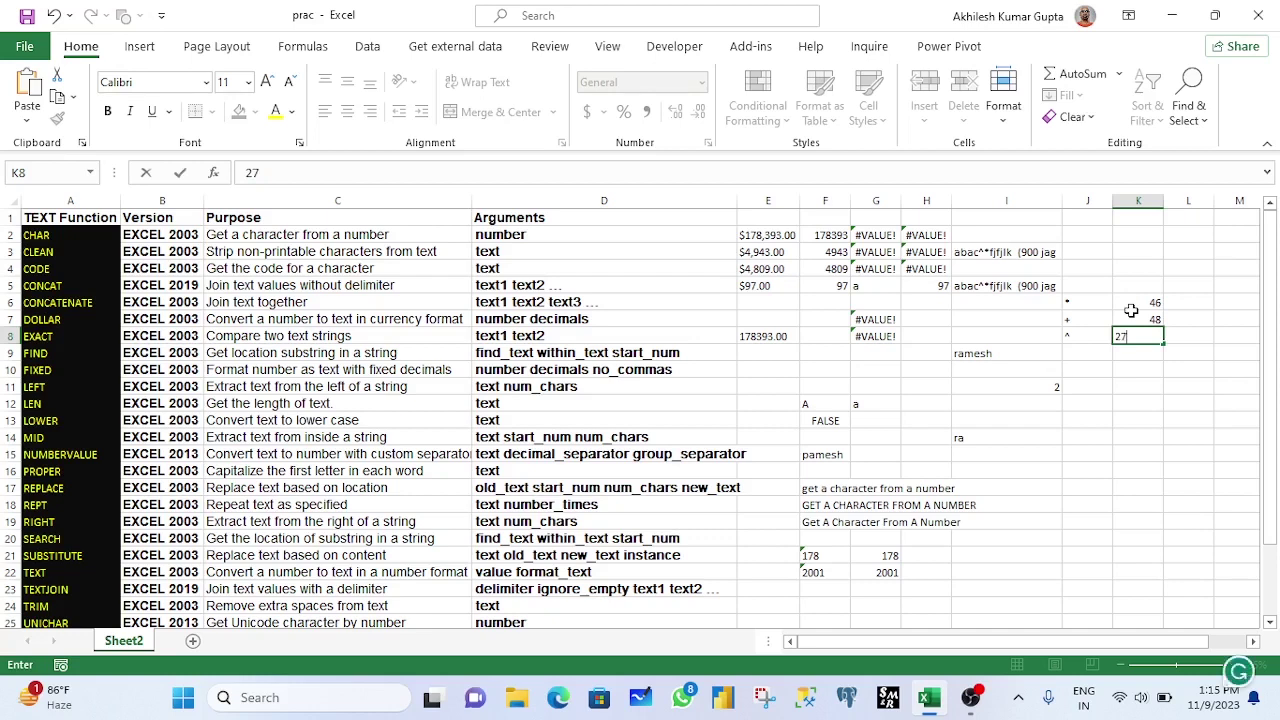
key("Return")
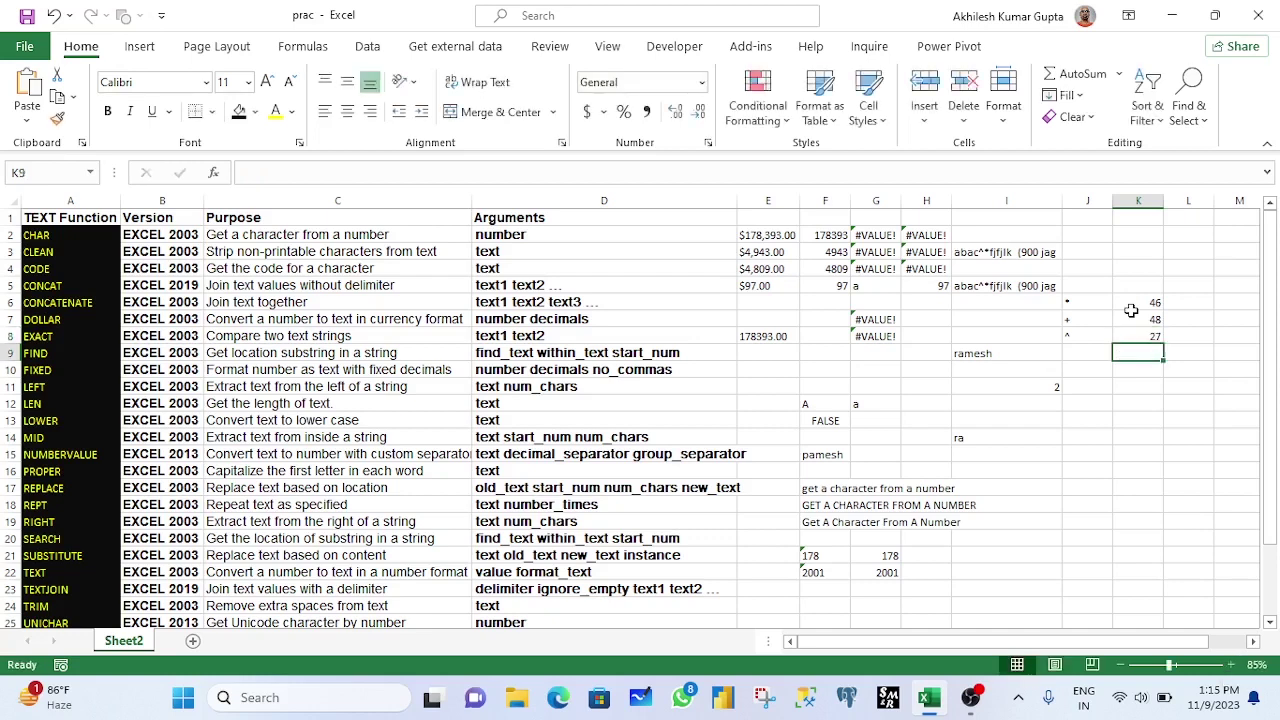
type("23")
key("Return")
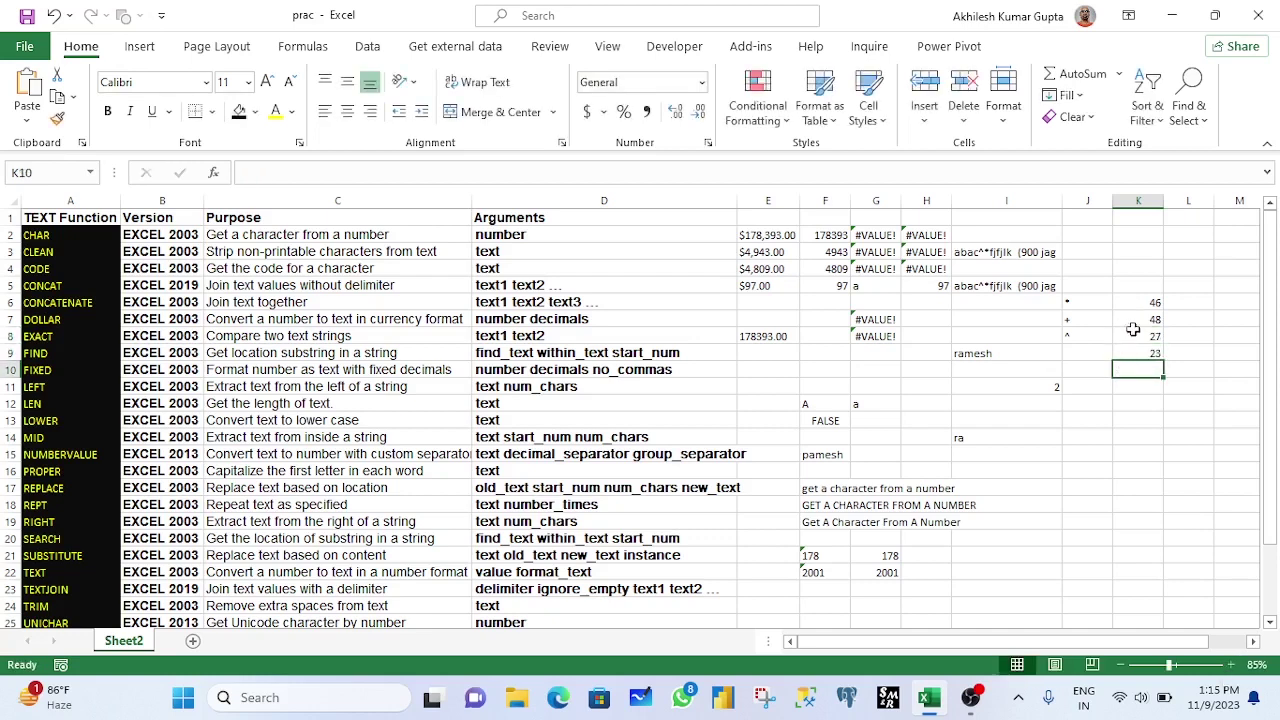
- Change the number in cell K7 to 76 and clear the extra number from cell K9
left_click(1140, 319)
type("23")
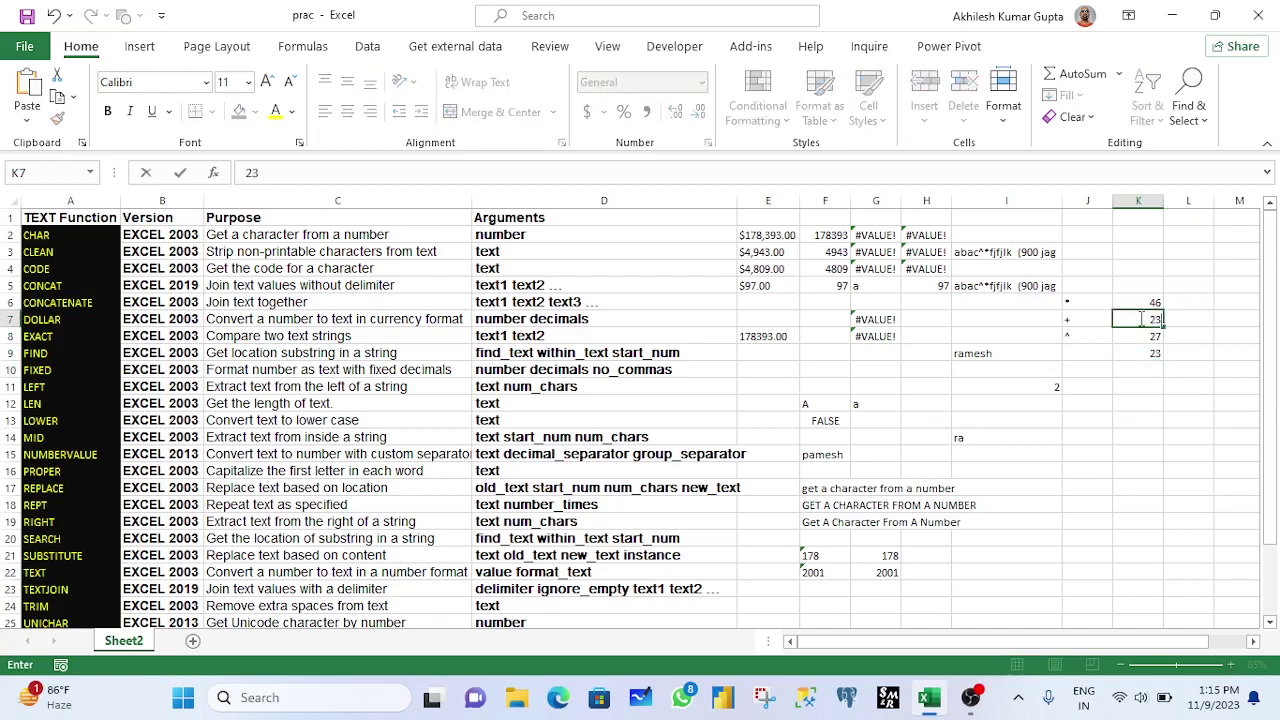
key("Return")
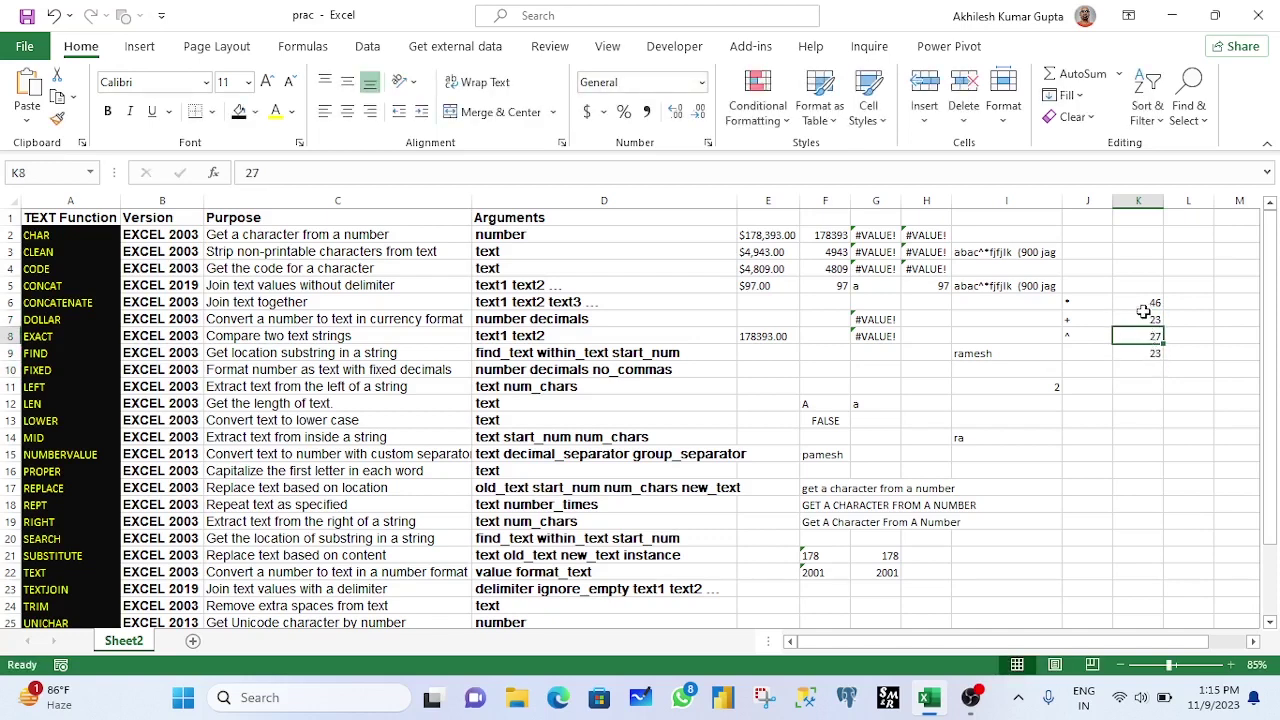
left_click(1146, 317)
type("76")
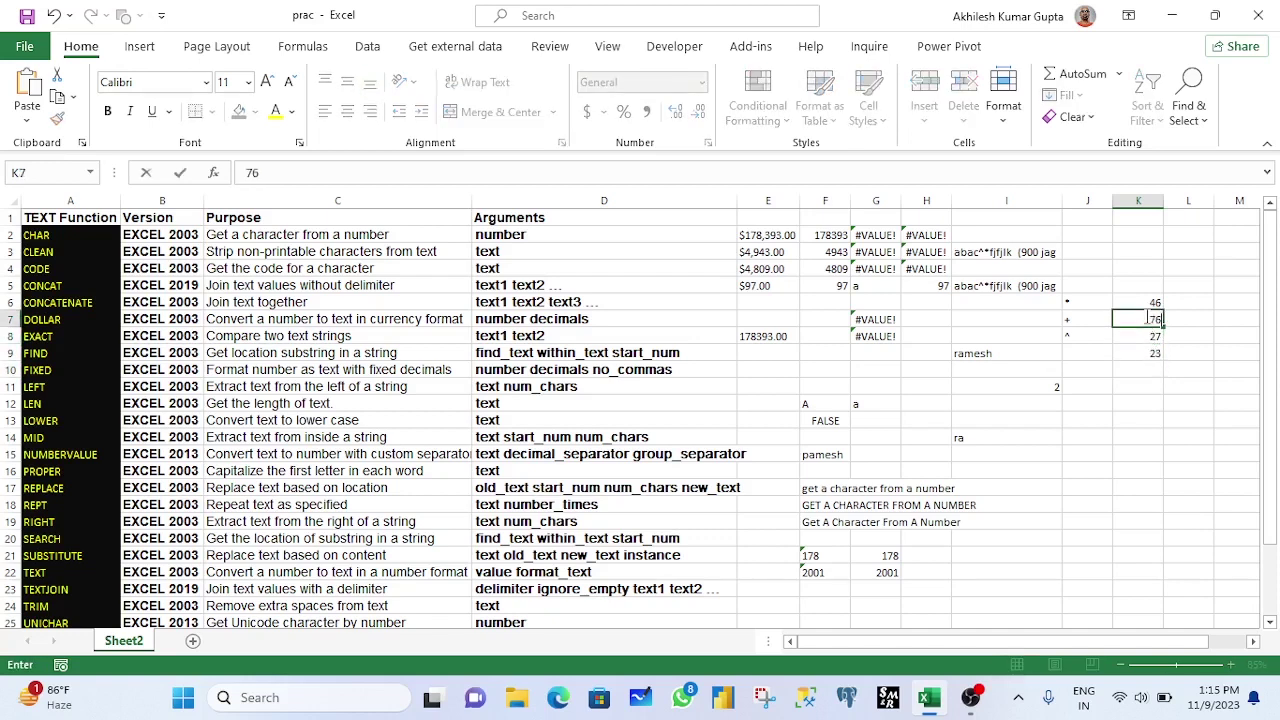
key("Return")
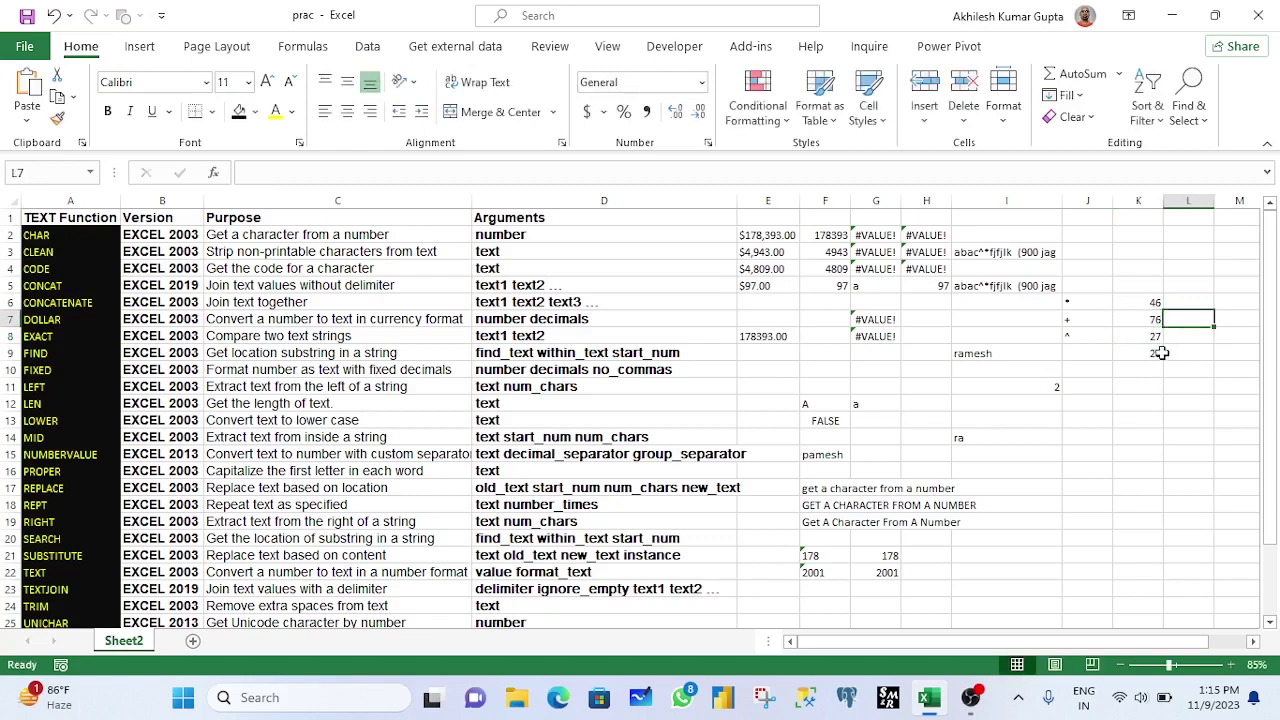
left_click(1160, 352)
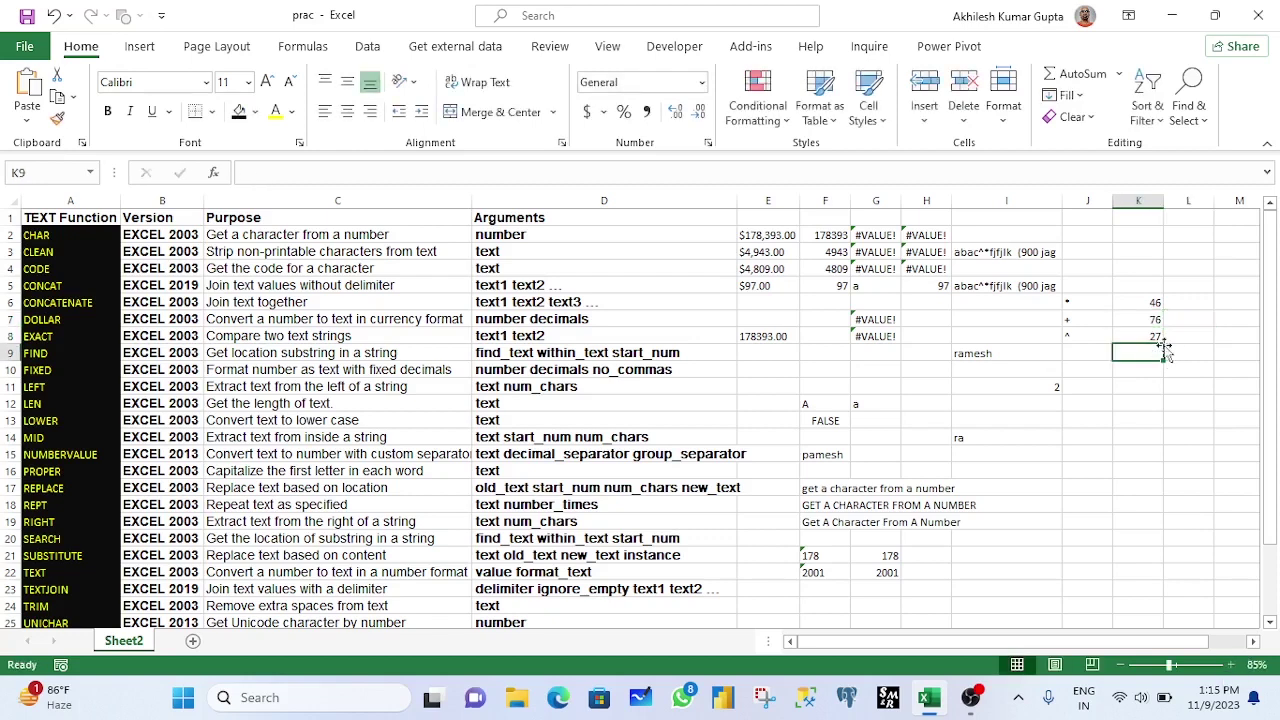
- Repeat the symbol in J6 by the count in K6 by entering =REPT(J6,K6) in cell J13
left_click_drag(1079, 300, 1073, 334)
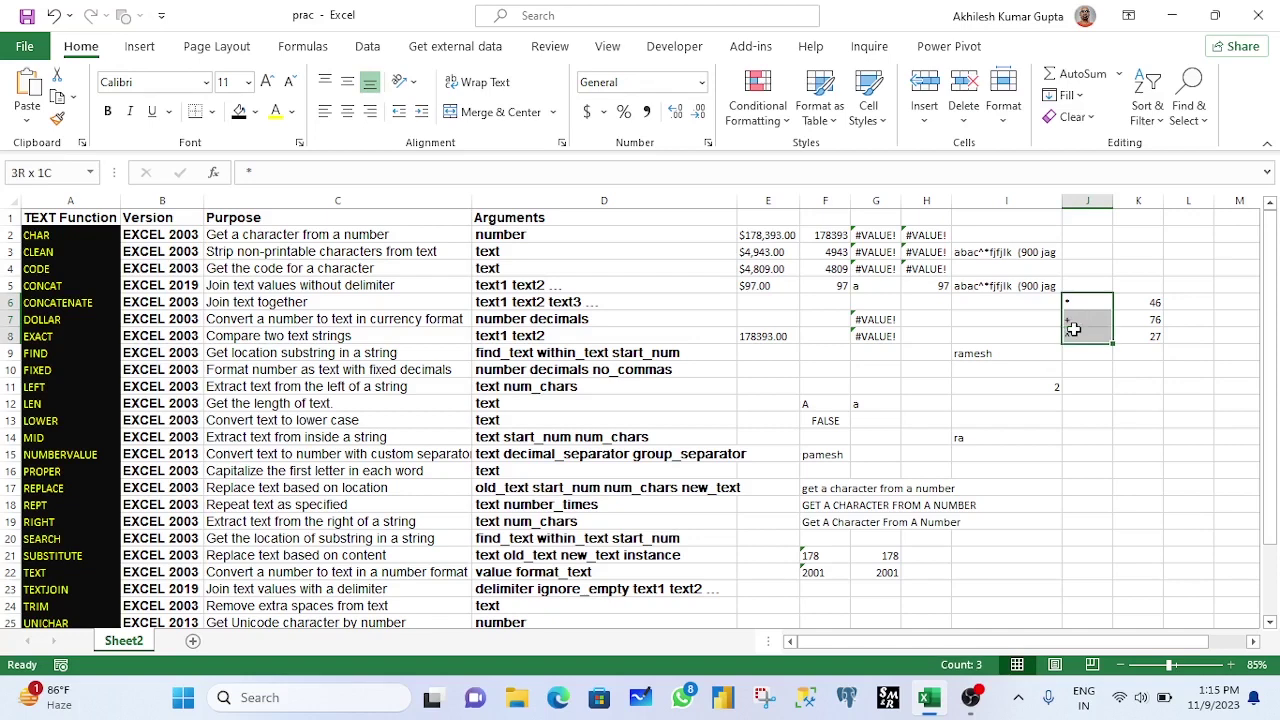
left_click(1089, 420)
type("=rep")
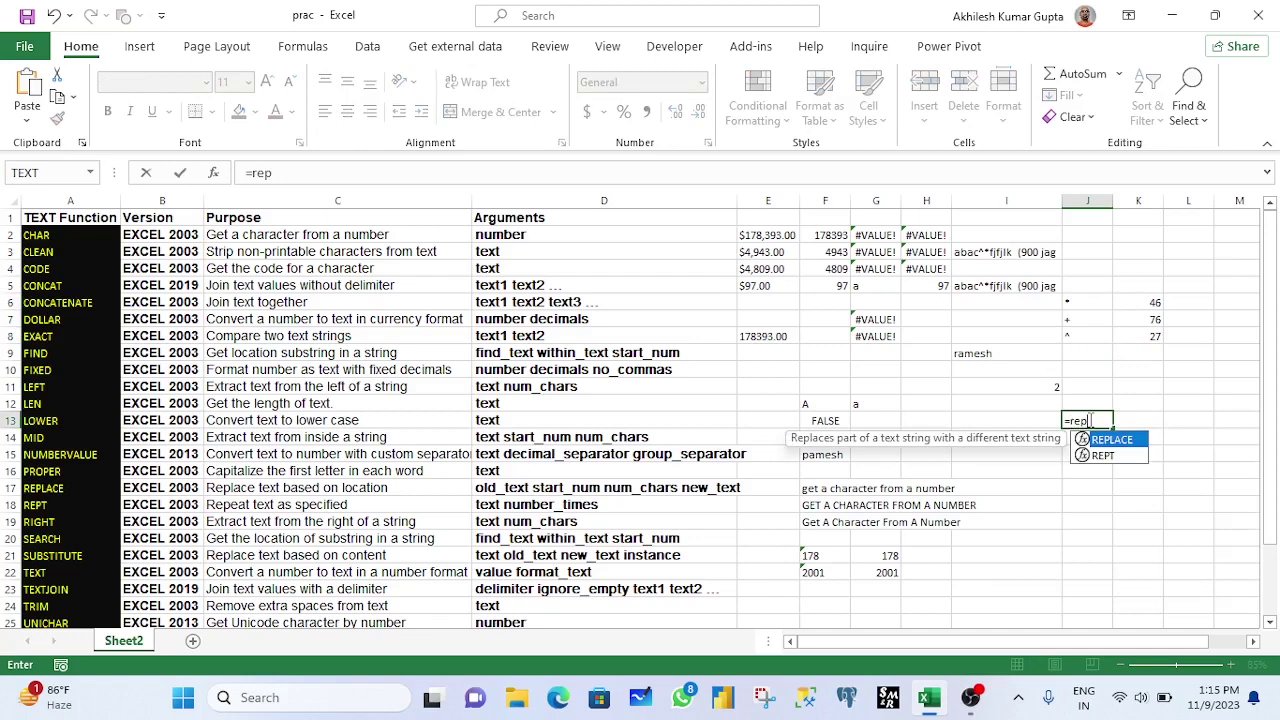
key("Down")
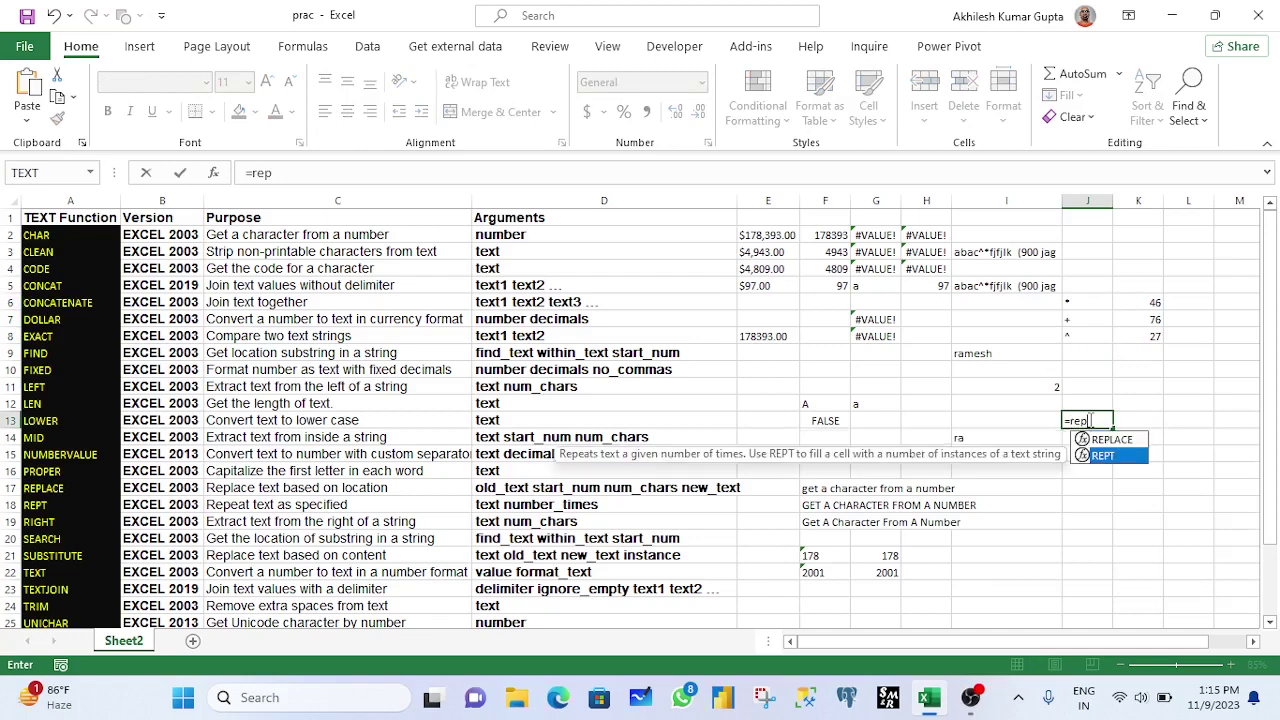
key("Tab")
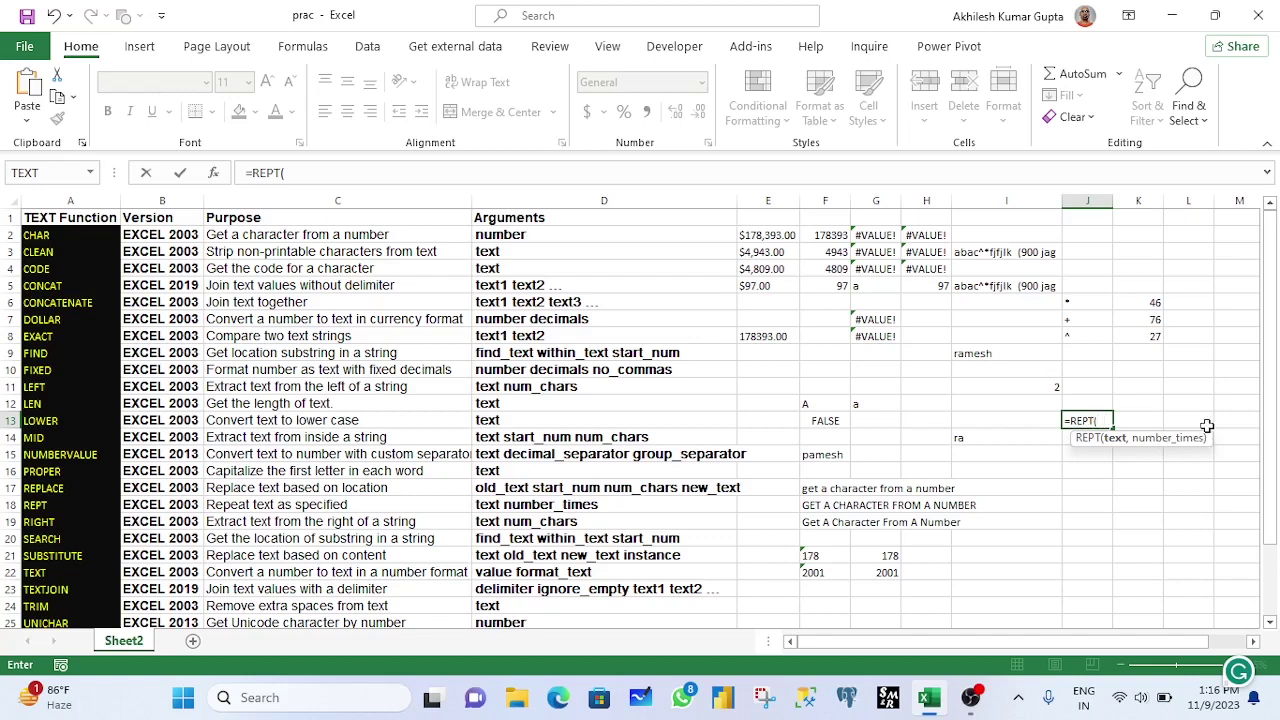
left_click(1080, 301)
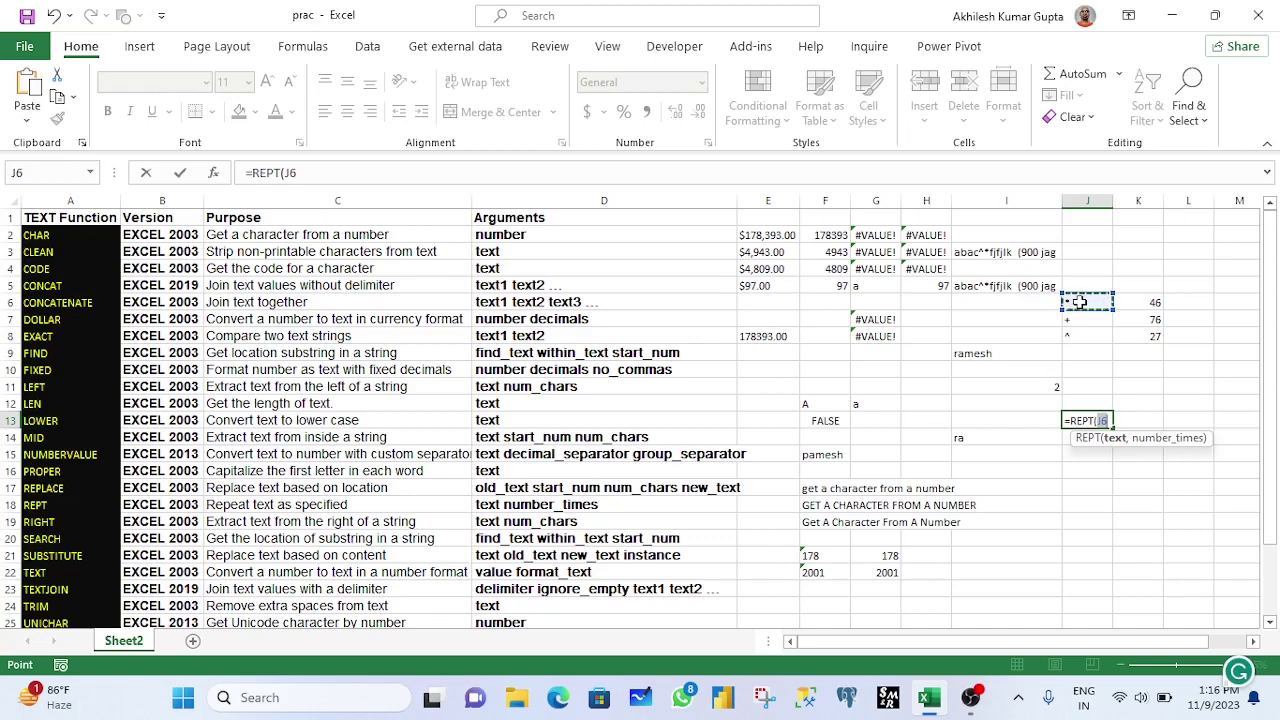
type(",")
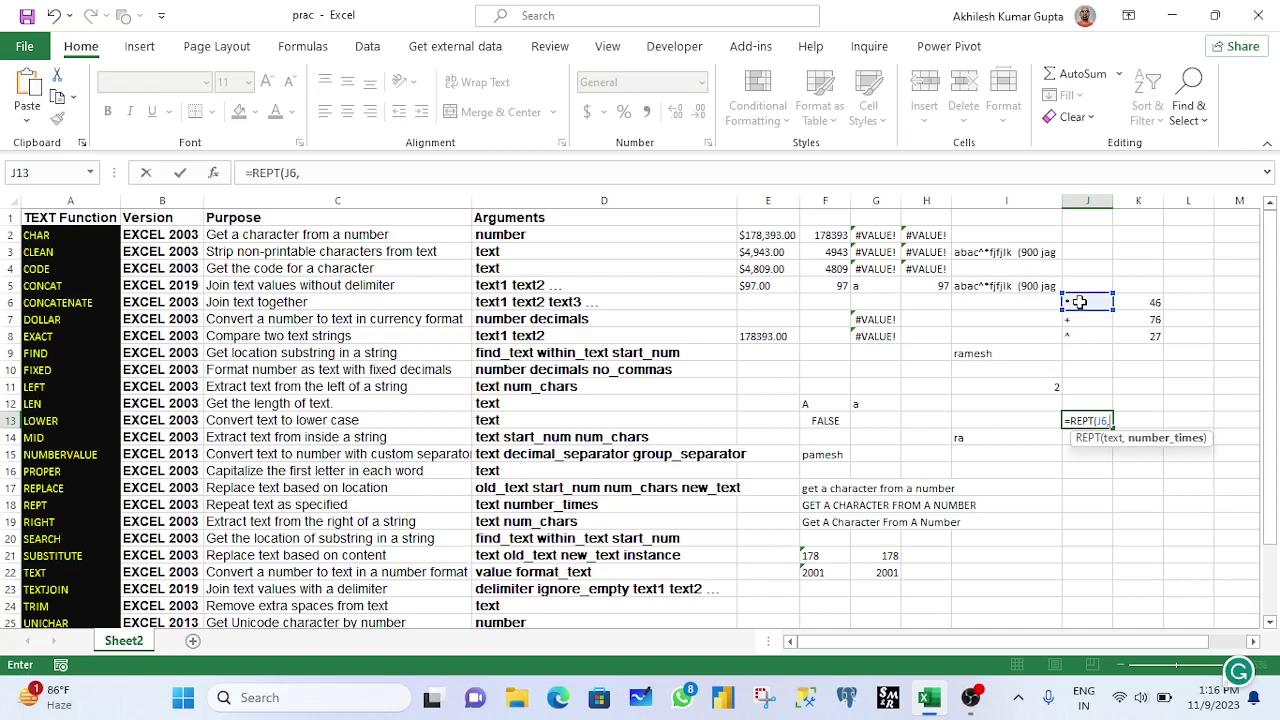
left_click(1148, 301)
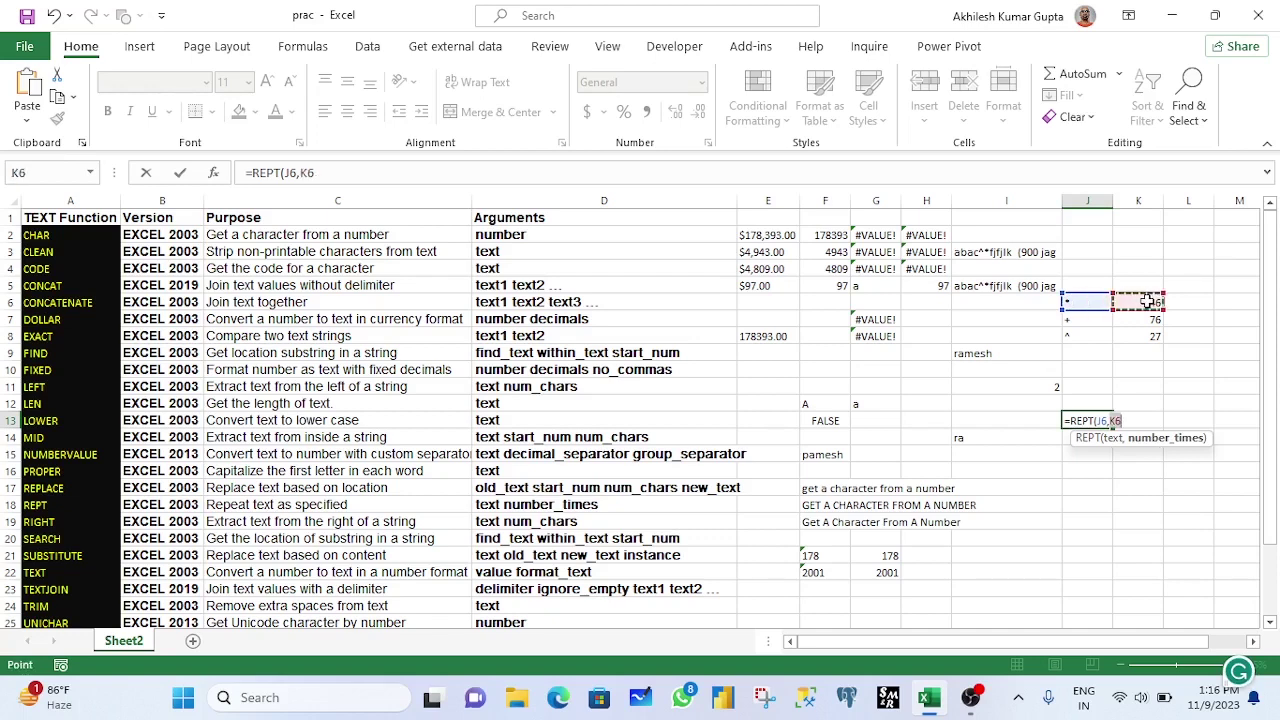
type(")")
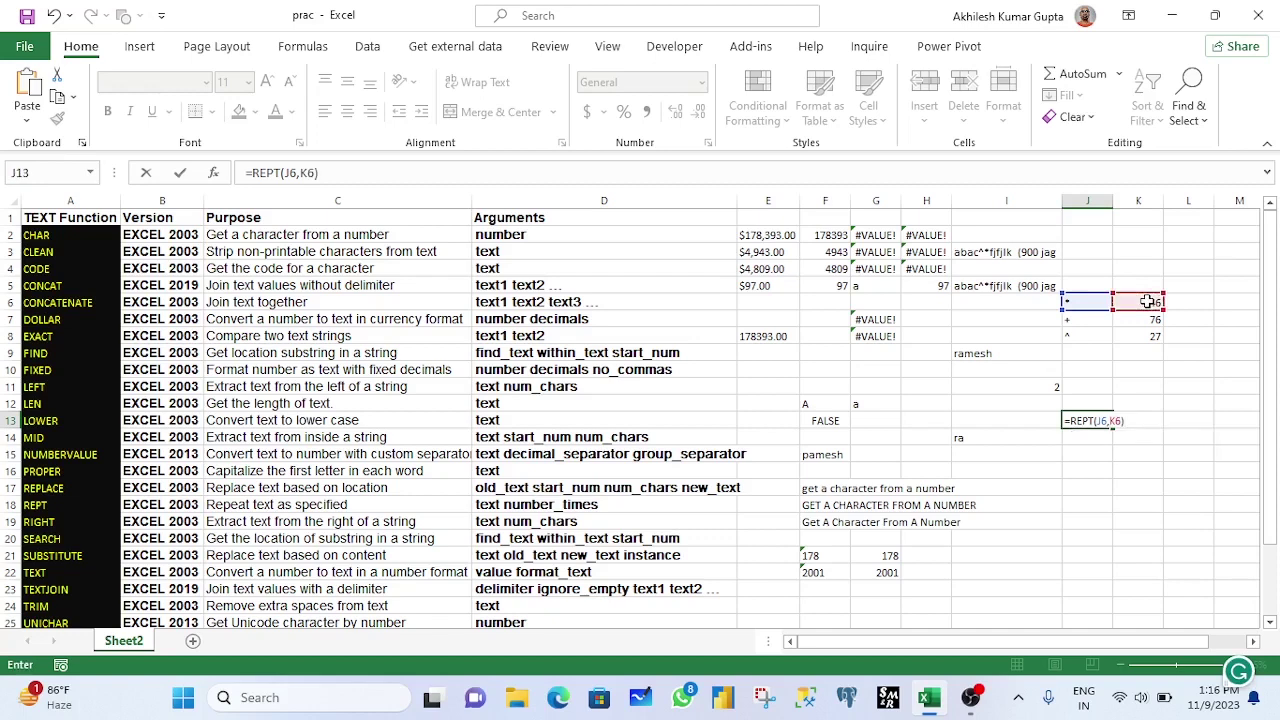
key("Return")
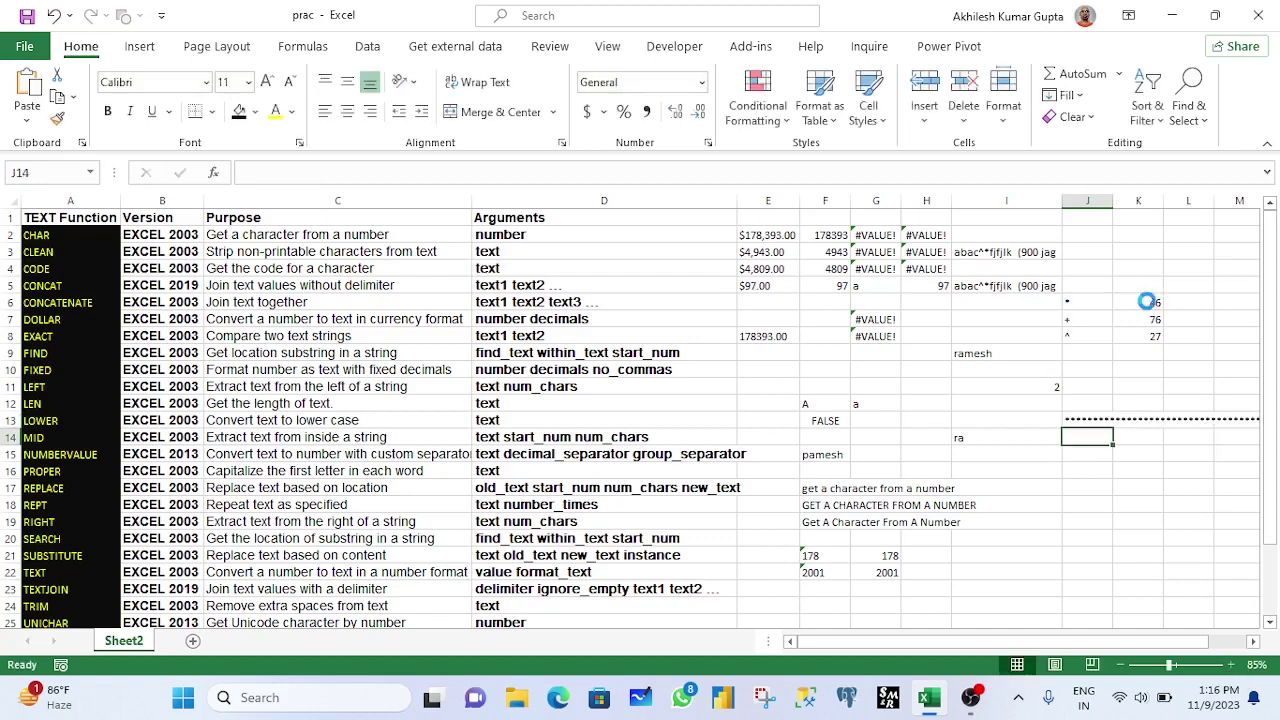
- Fill the REPT formula from J13 down into cells J14 and J15
key("ctrl+d")
key("Down")
key("ctrl+d")
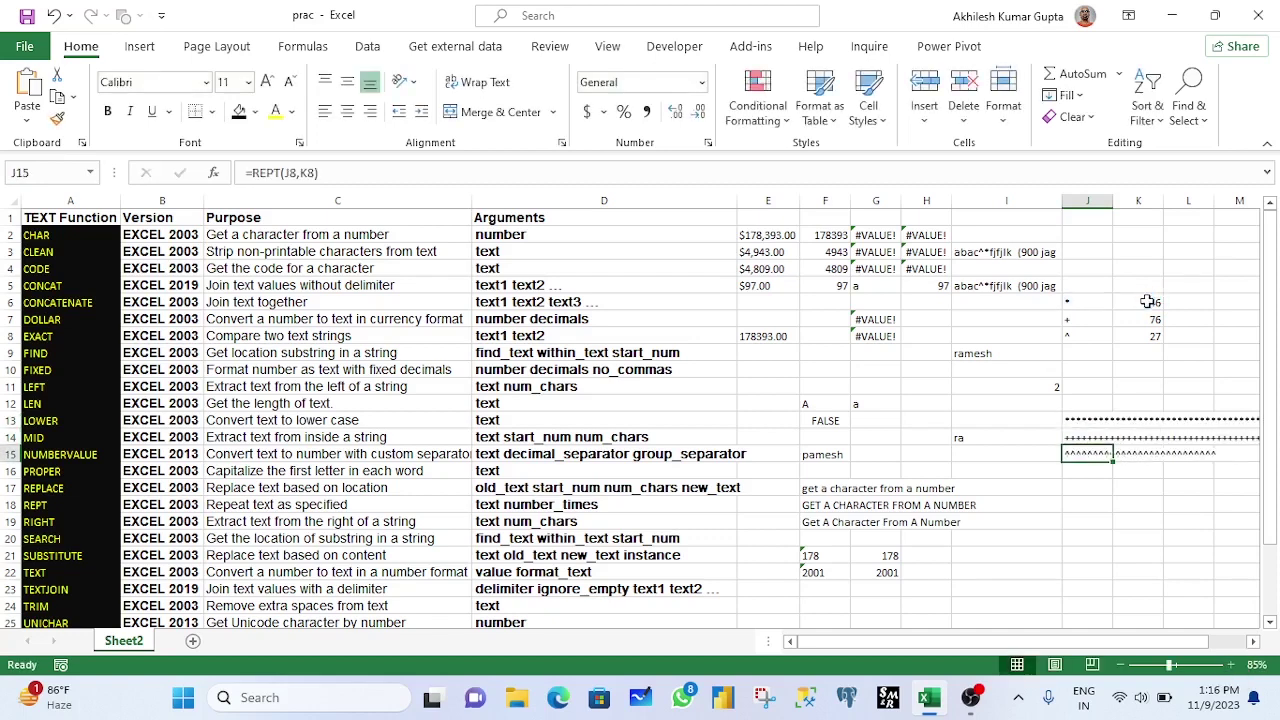
- Compare the repeated text in J13:J15 with the source symbols in J6:J8 and the repeat counts in K6:K8
left_click(1137, 542)
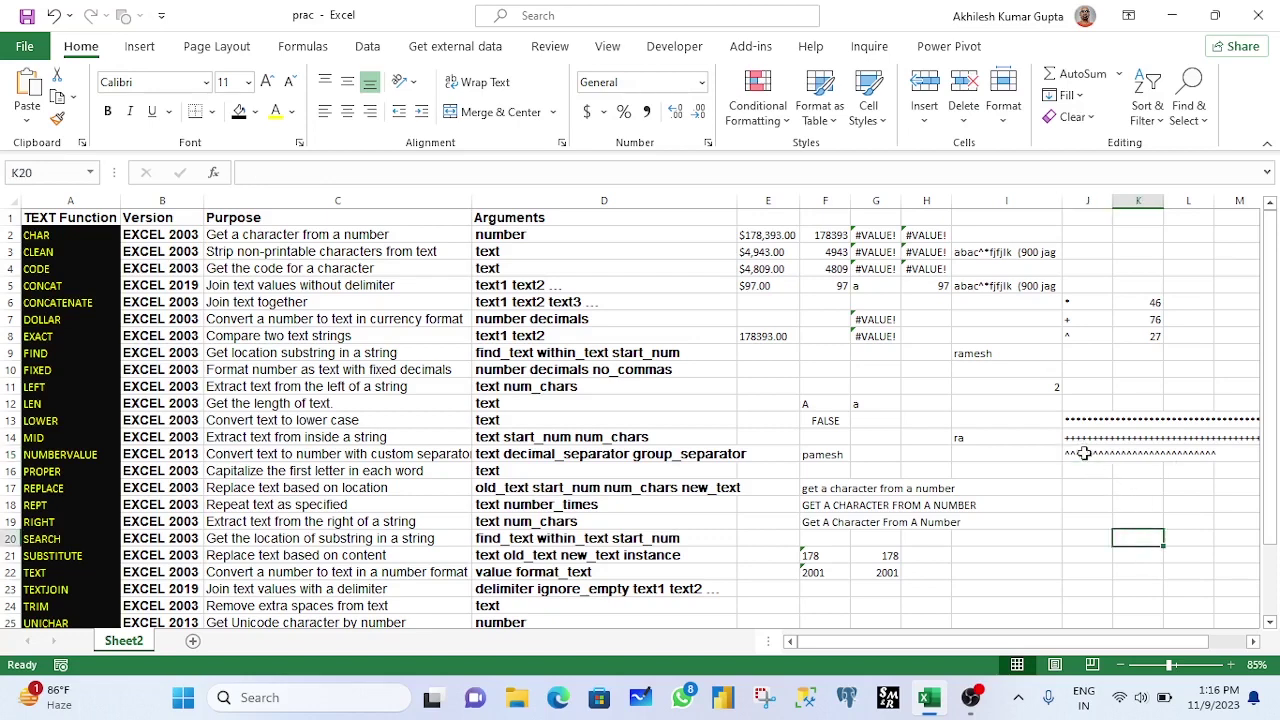
left_click(1075, 417)
left_click(1084, 301)
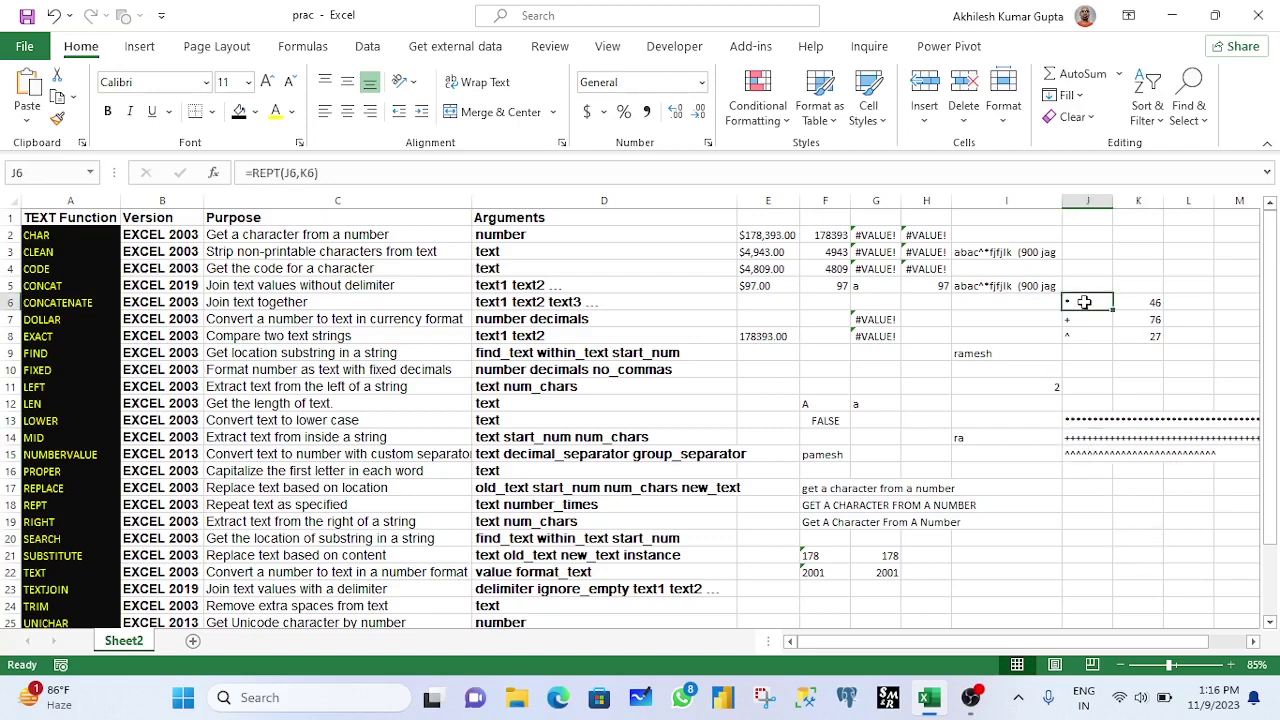
left_click_drag(1084, 301, 1088, 338)
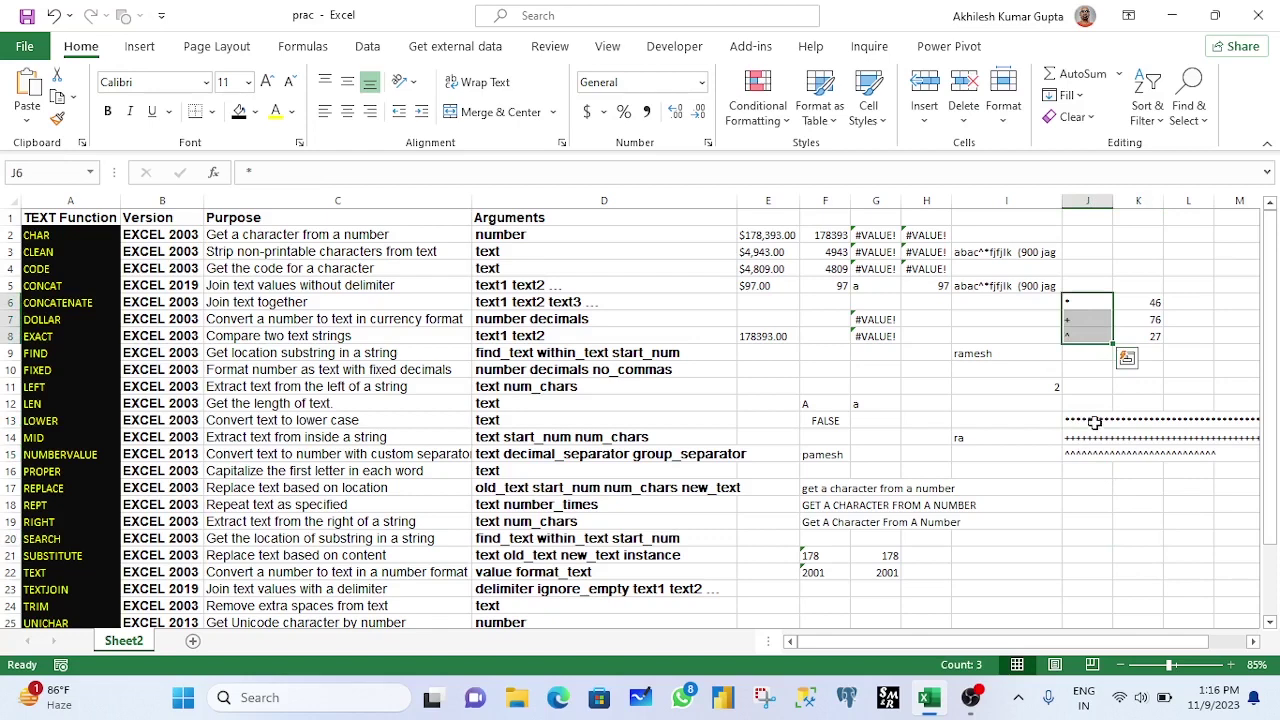
left_click_drag(1095, 422, 1090, 455)
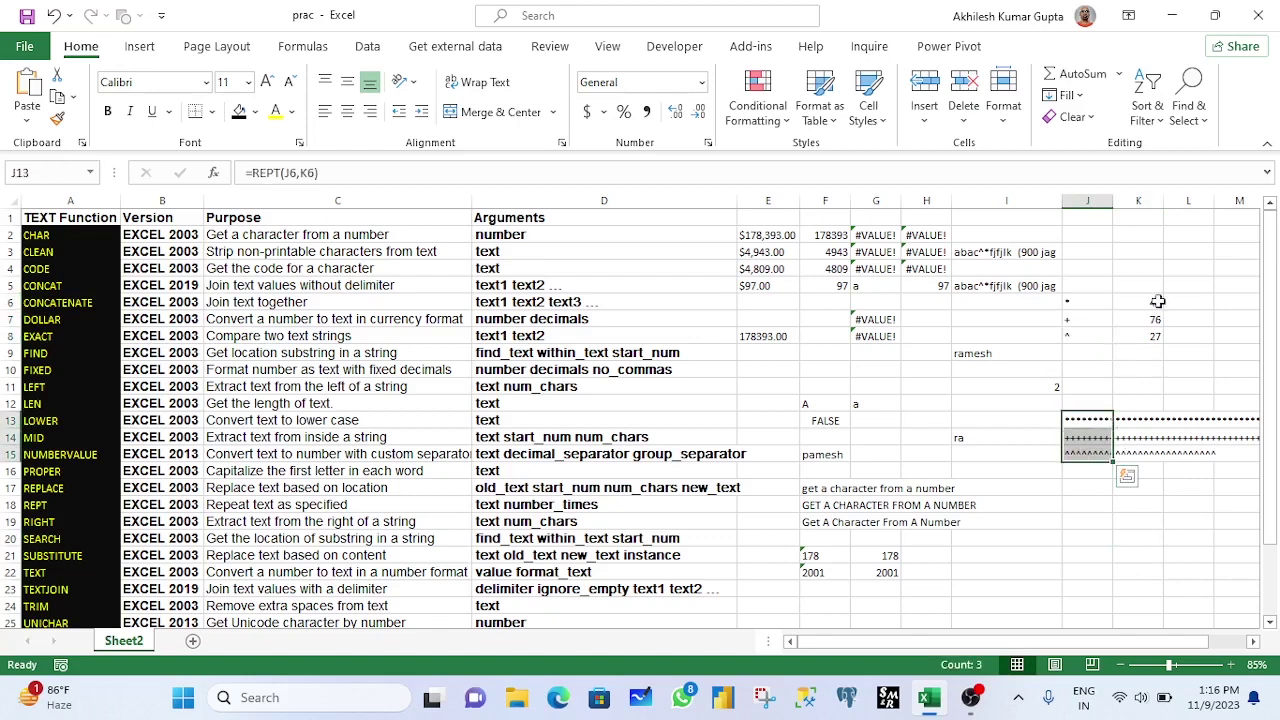
left_click_drag(1157, 301, 1155, 336)
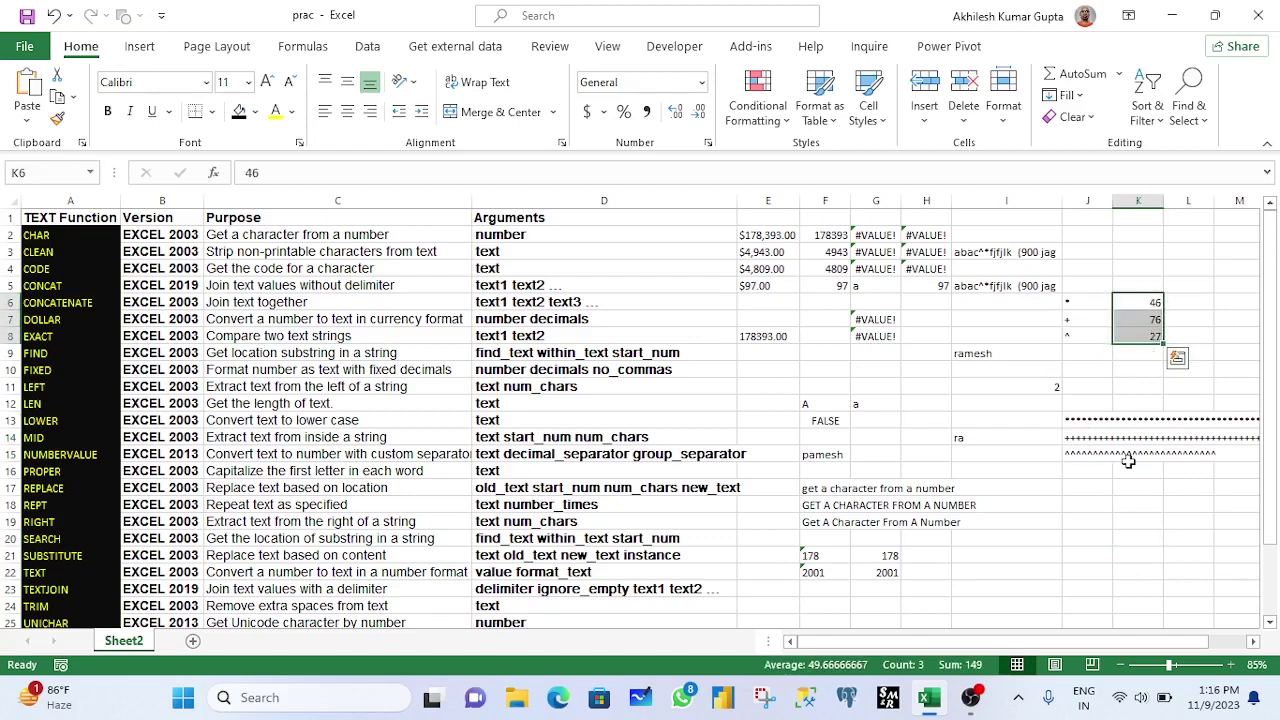
left_click(1077, 421)
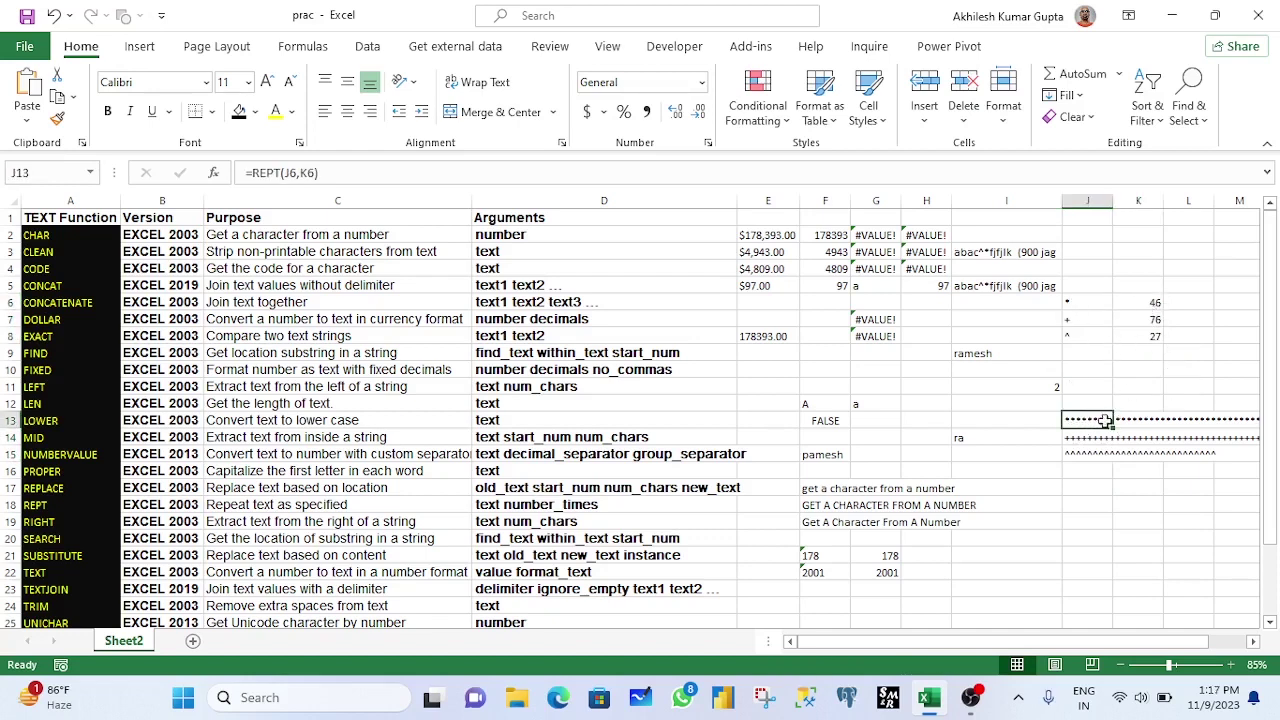
left_click(1072, 337)
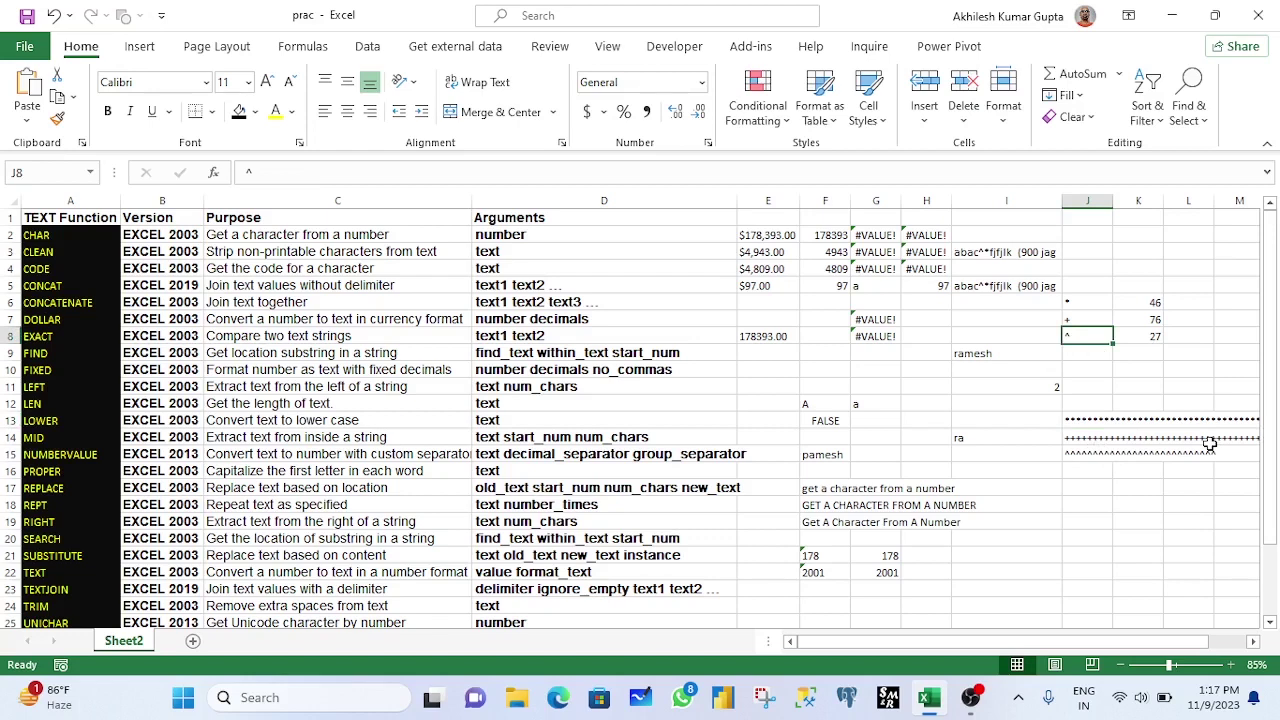
- Review the RIGHT, SEARCH, SUBSTITUTE and TEXT entries in the function list
left_click(9, 521)
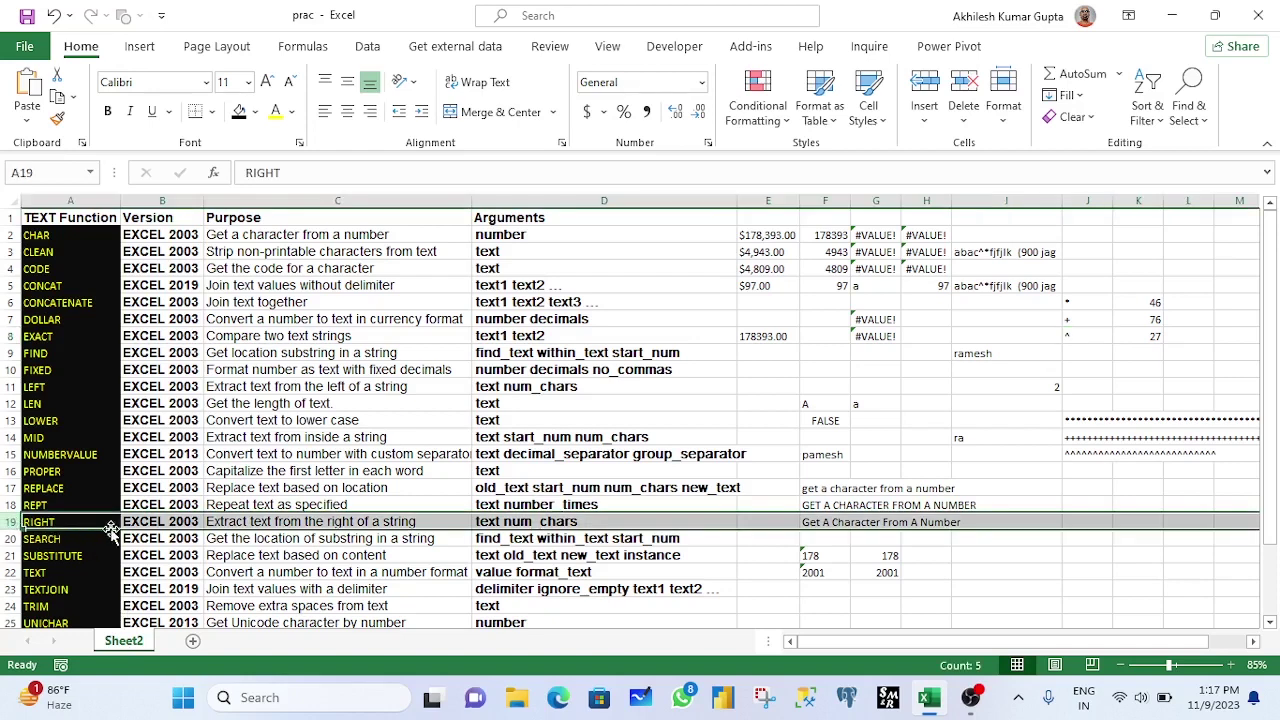
left_click(242, 518)
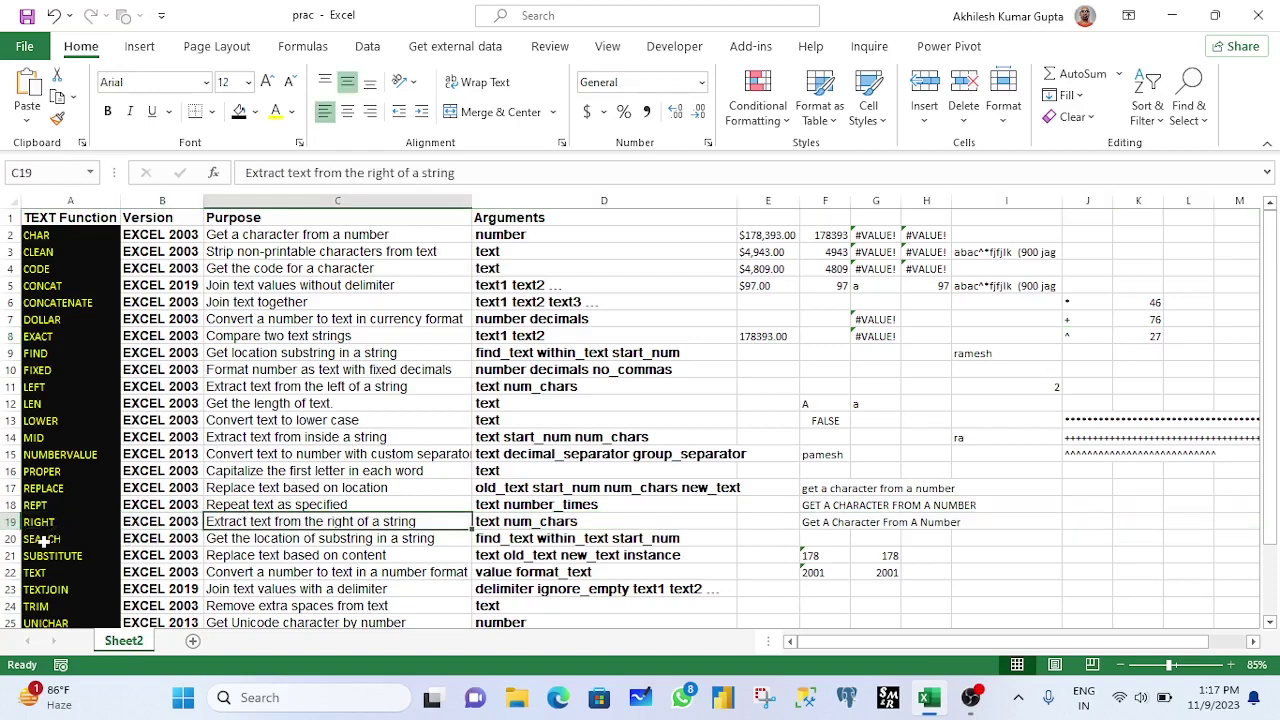
left_click(8, 538)
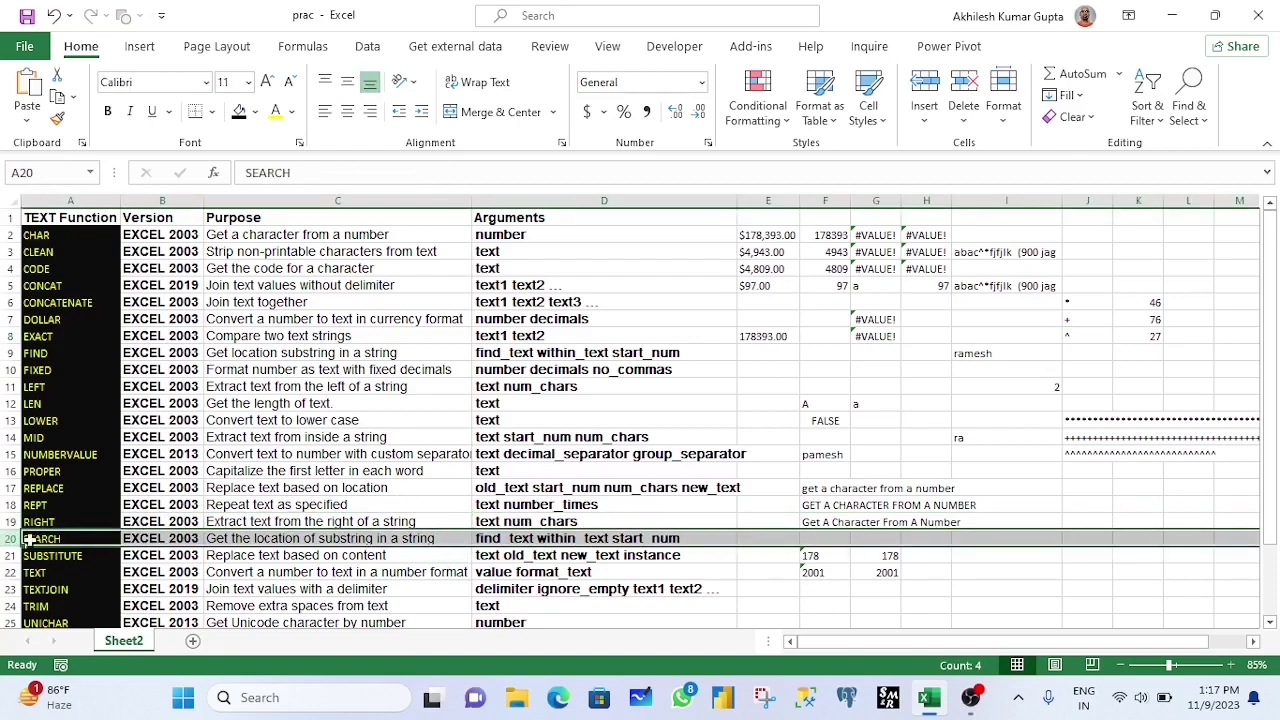
left_click(9, 556)
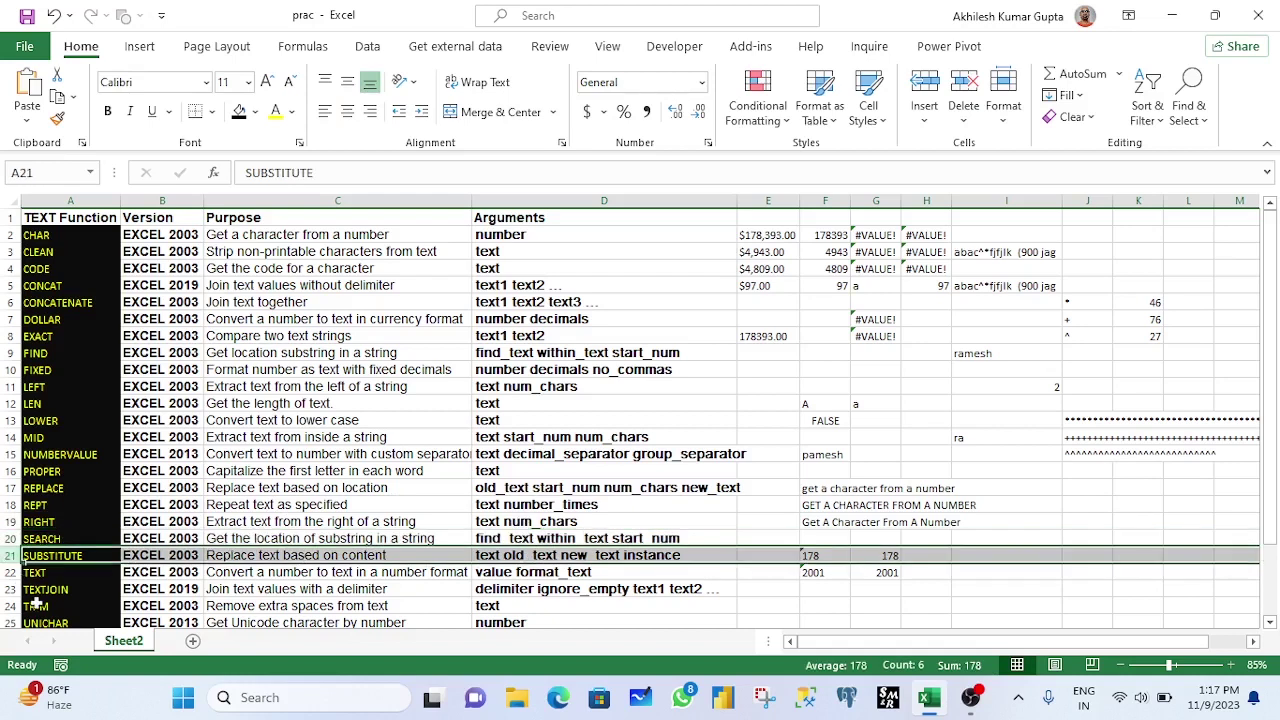
left_click(10, 572)
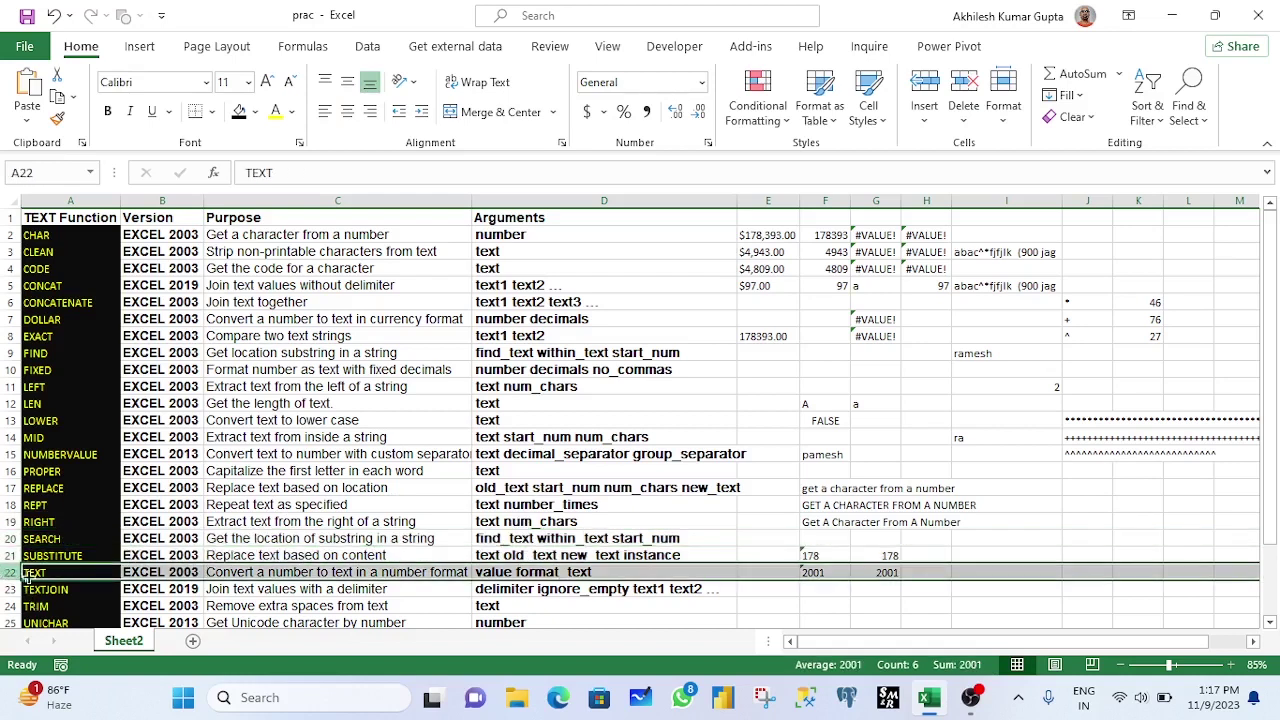
left_click(79, 572)
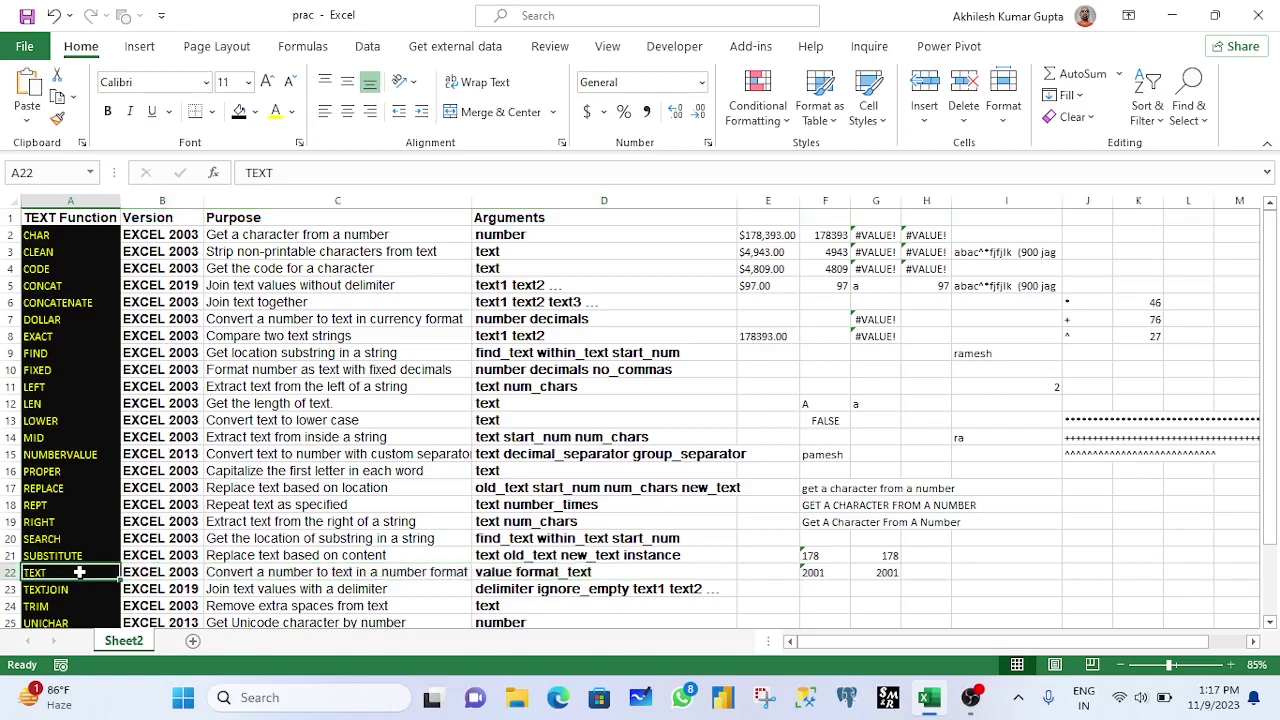
- Enter the number 20210312 in cell E27 and widen column E slightly
scroll(941, 568, "down", 1)
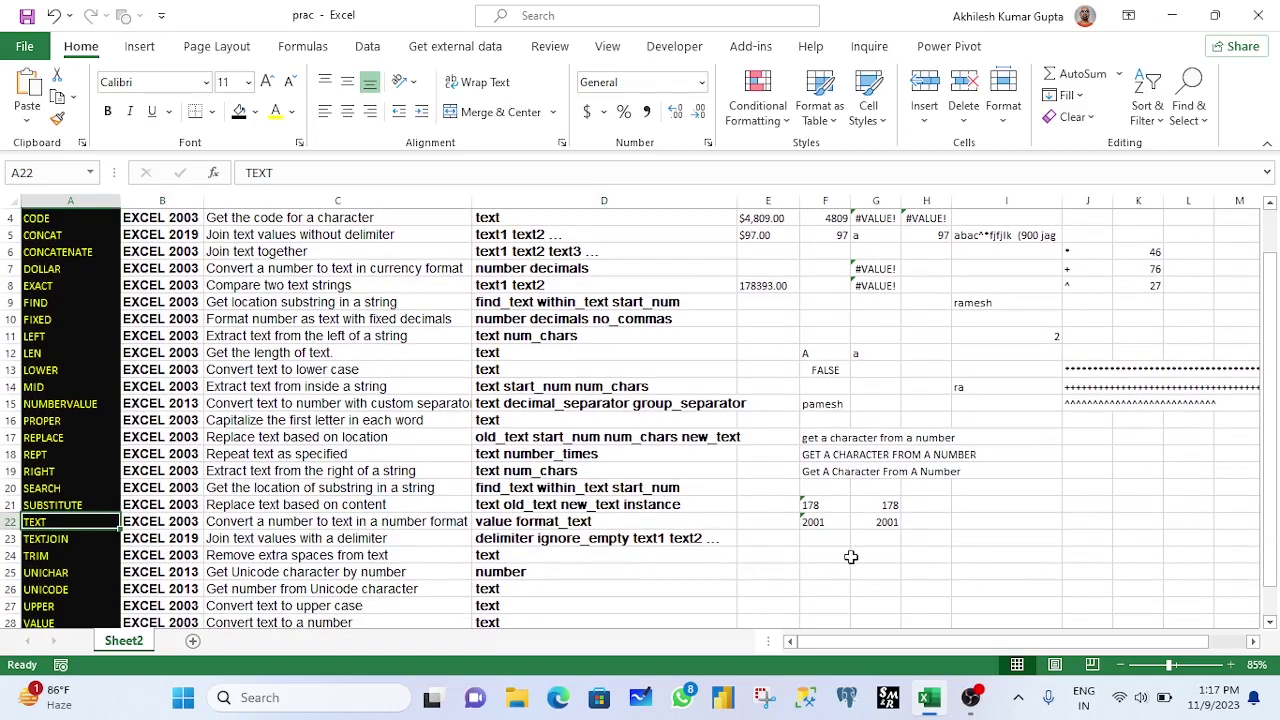
scroll(857, 560, "down", 2)
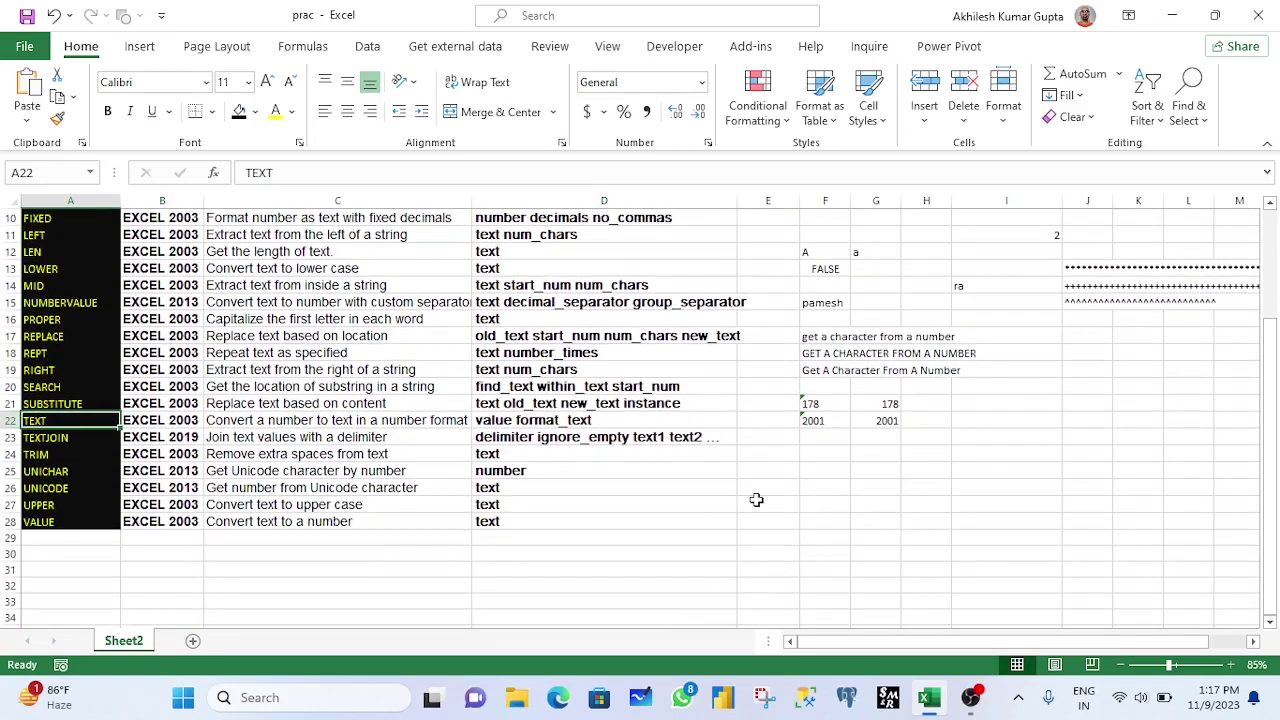
left_click(756, 500)
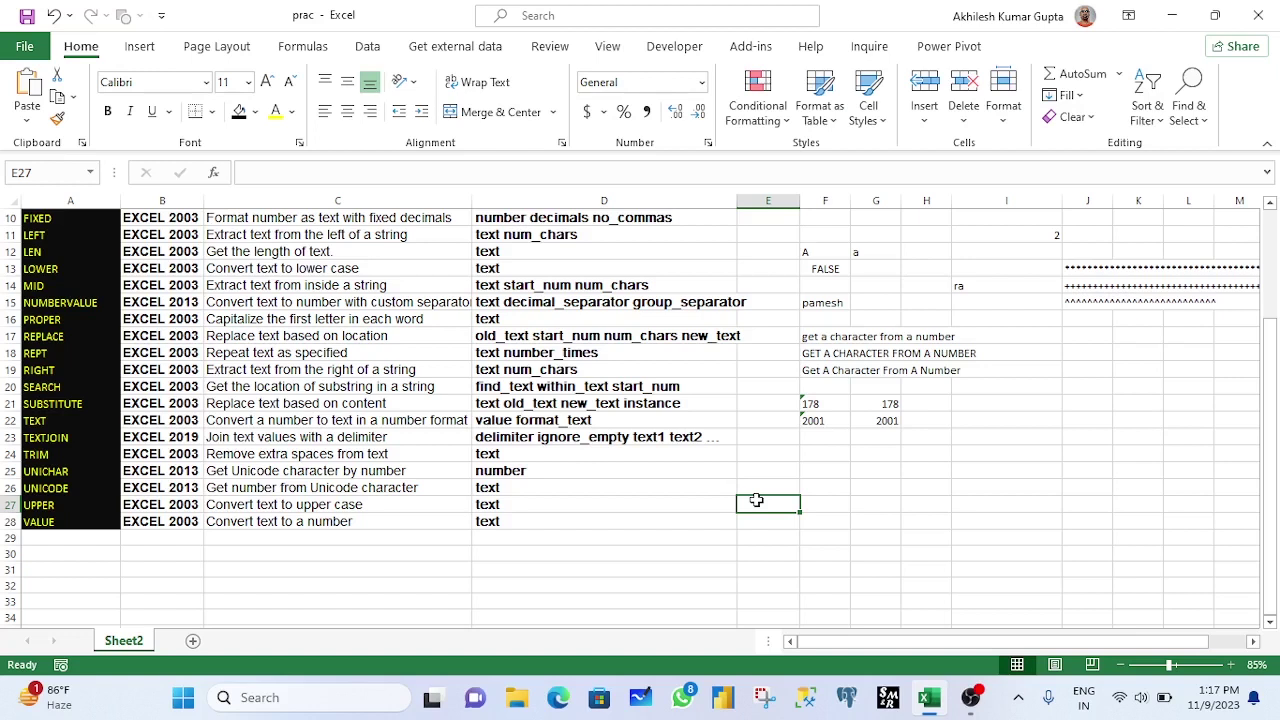
type("202")
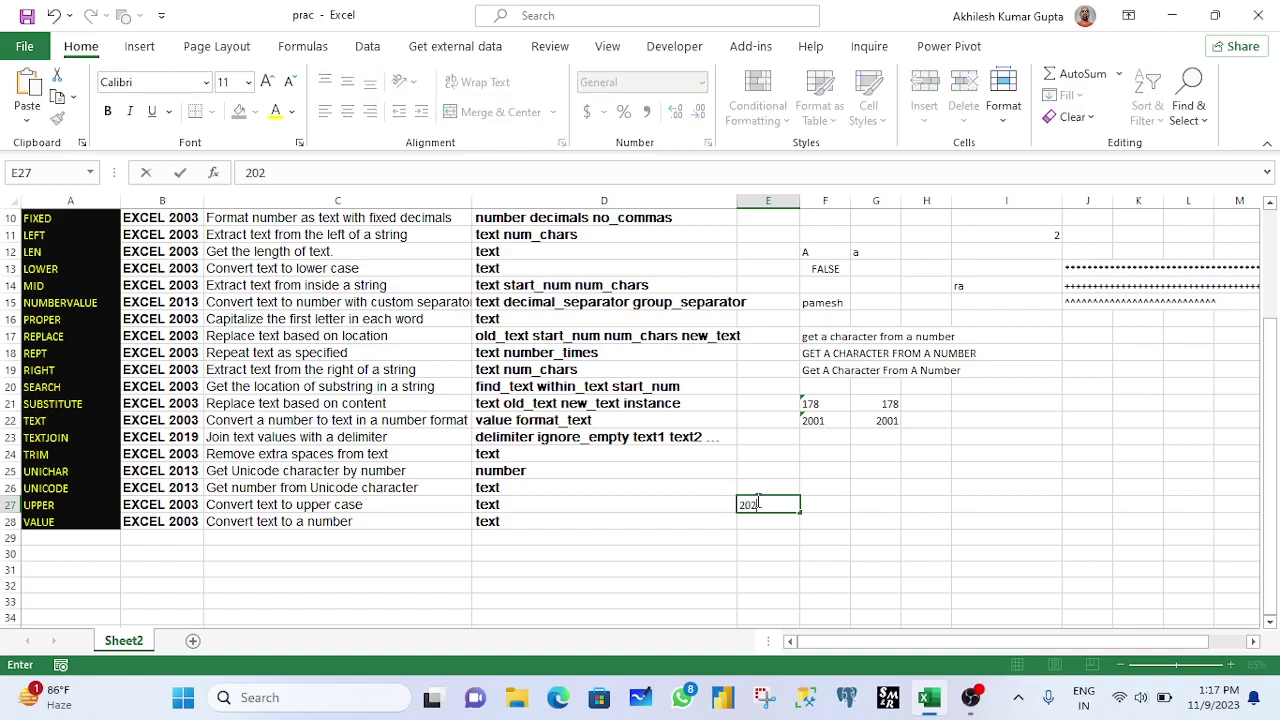
type("10312")
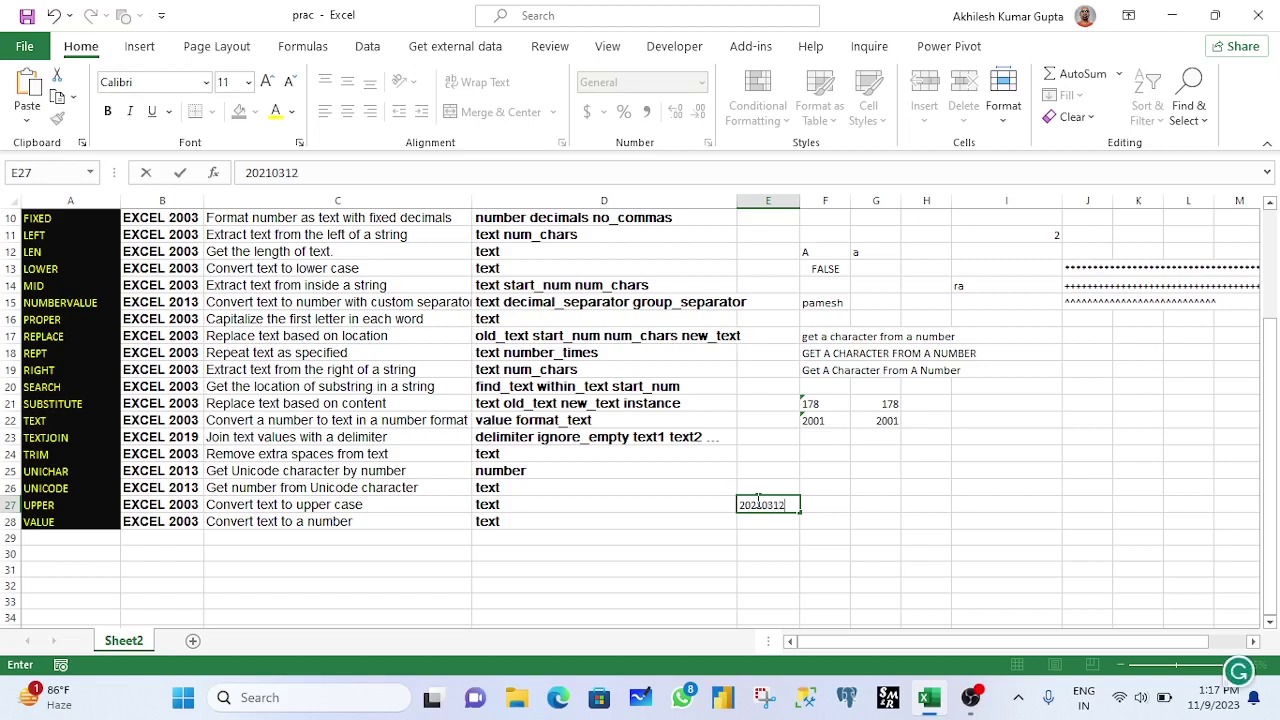
key("Return")
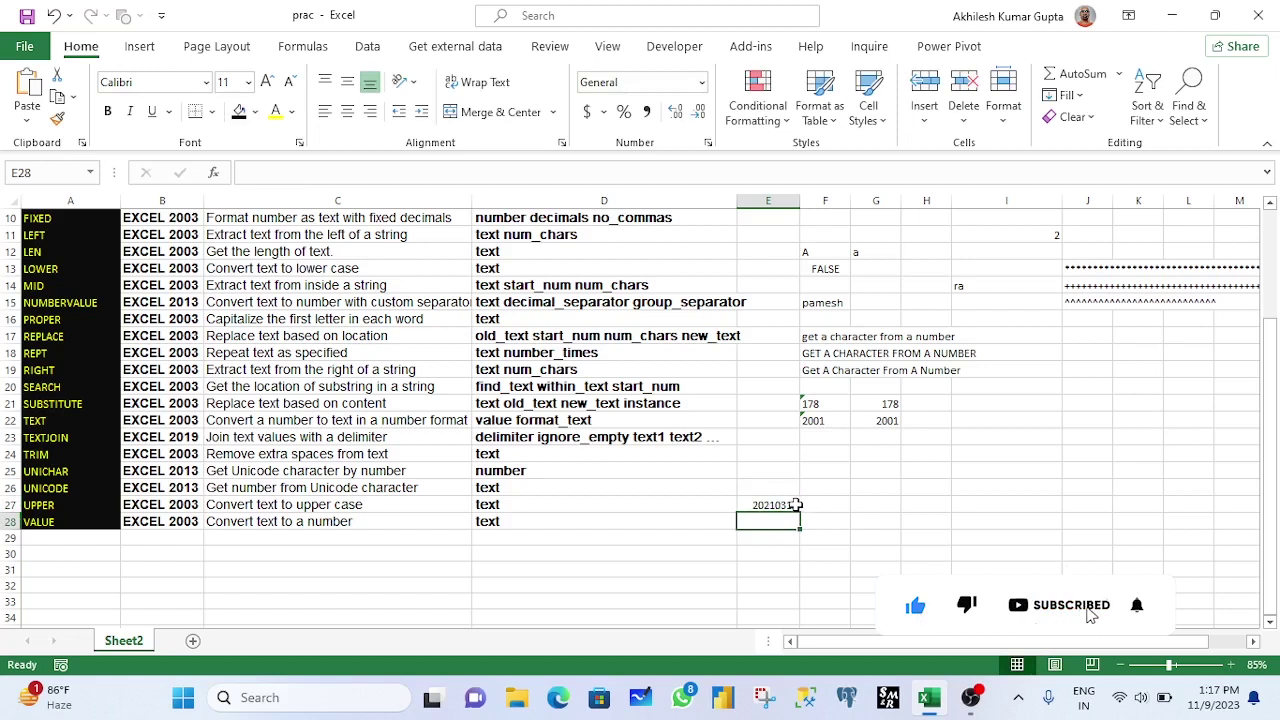
left_click(776, 505)
left_click_drag(800, 200, 804, 201)
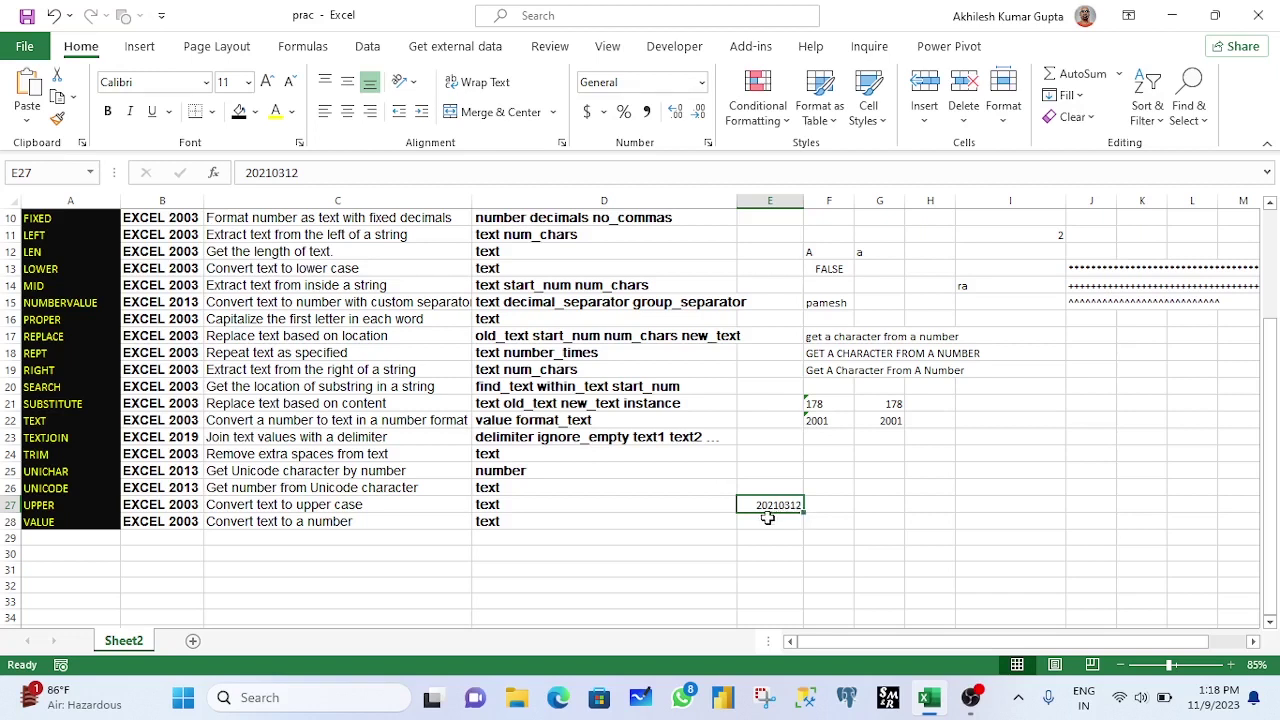
- Enter =TEXT(E27,"dd-mmm-yyyy") in cell F27 to format the value from E27 as a date
left_click(828, 500)
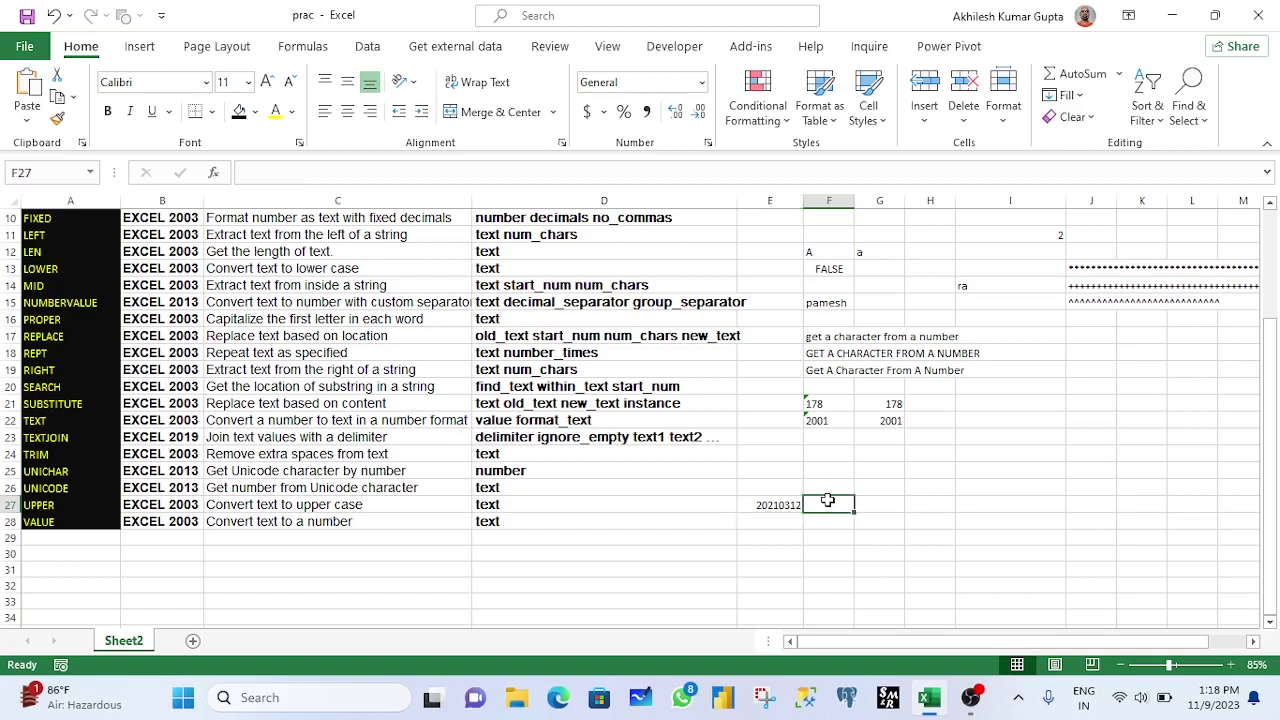
type("=tex")
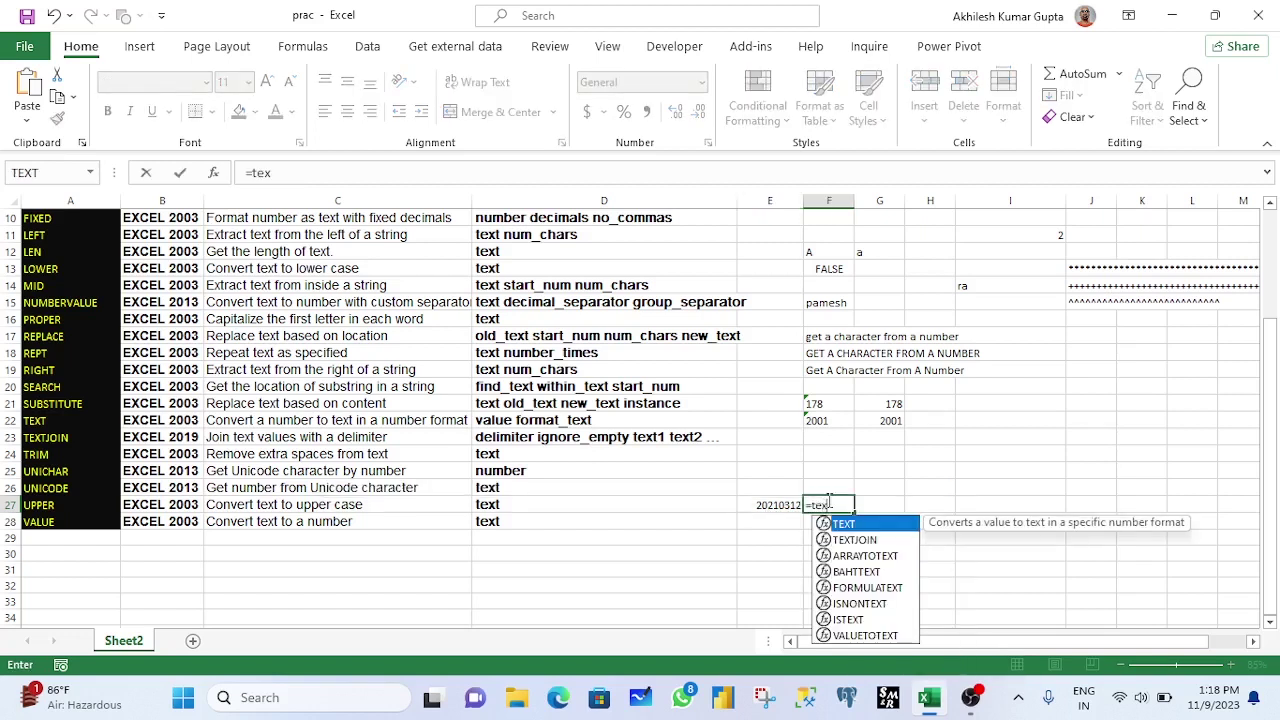
key("Tab")
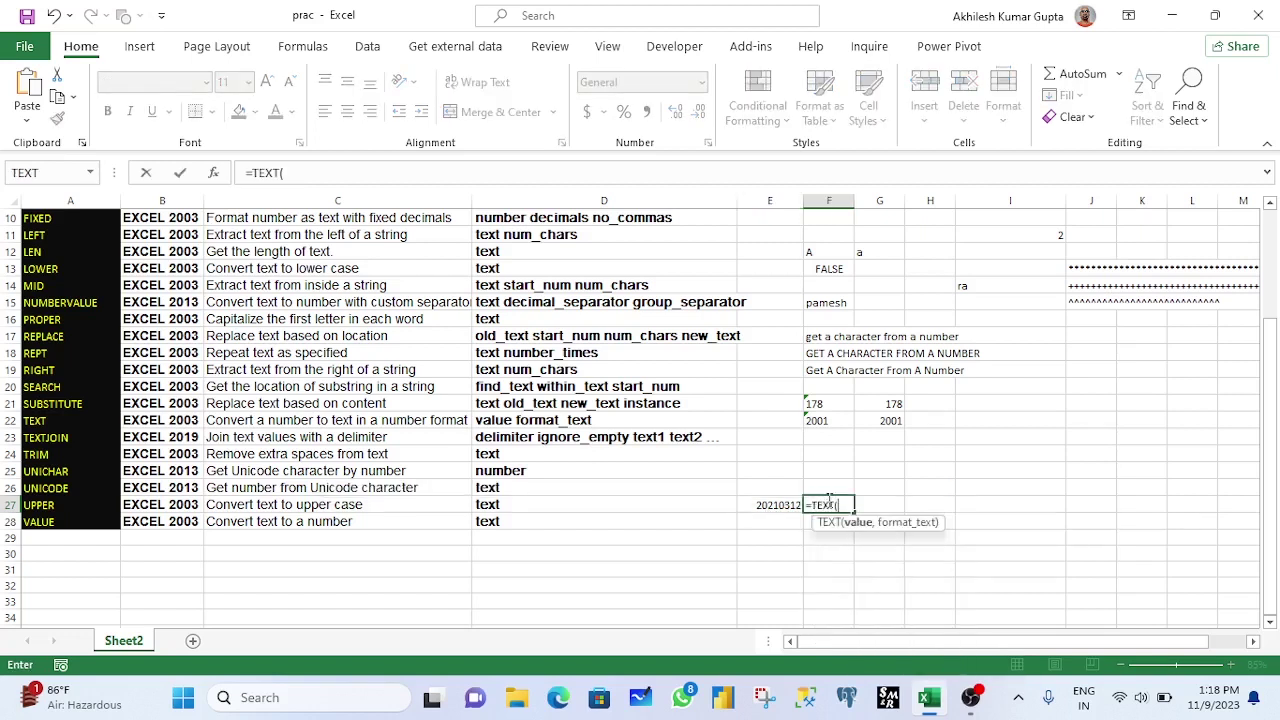
left_click(766, 507)
type(",")
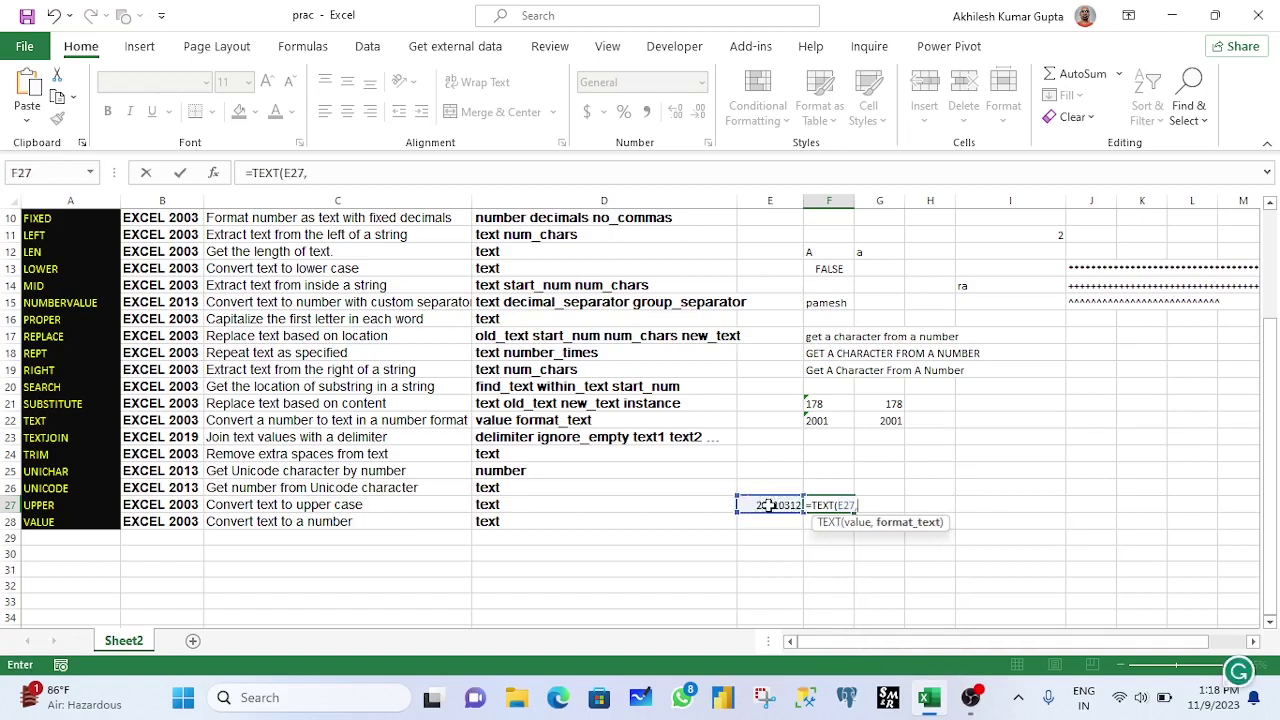
type("\"")
type("dd")
type("-mmm")
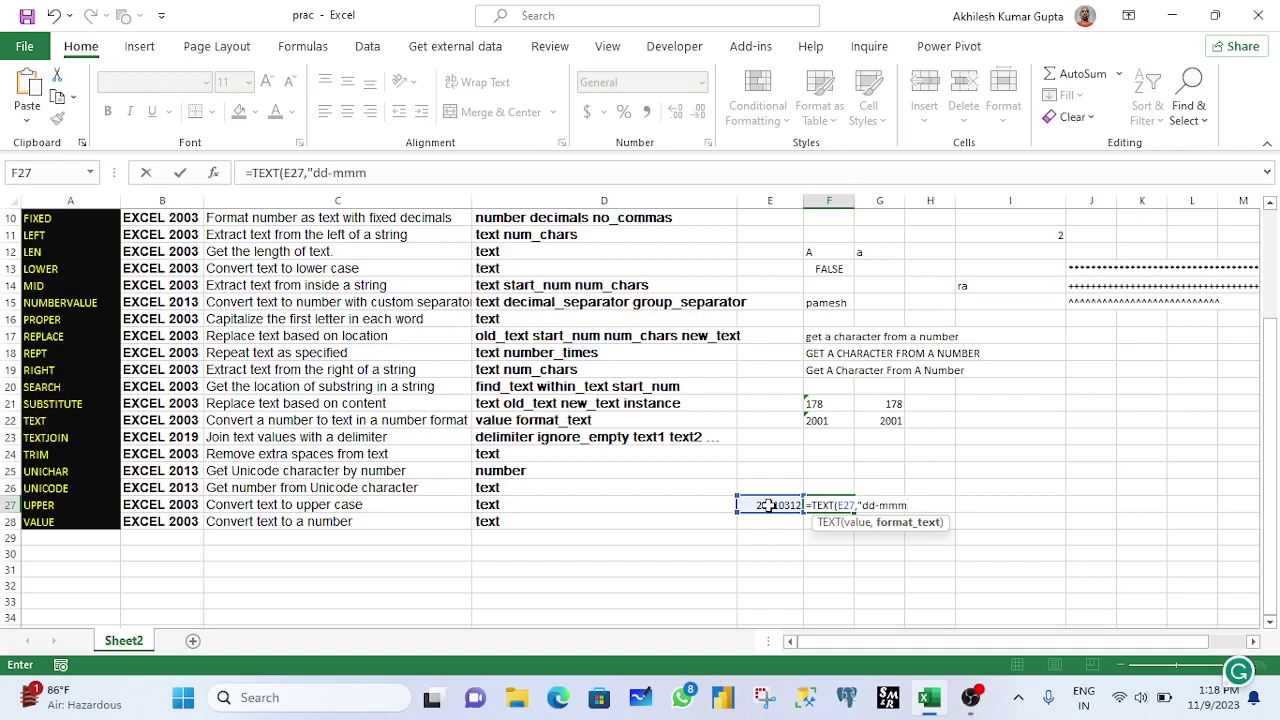
type("-yyyy\")")
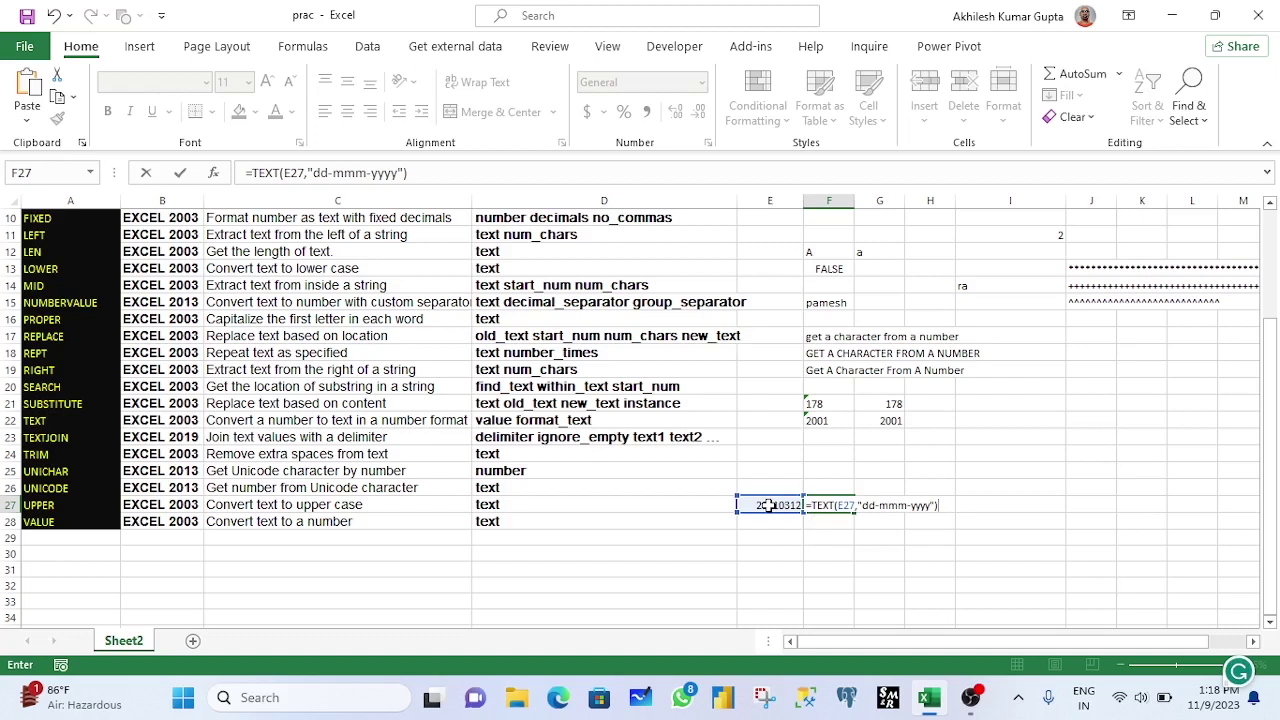
key("Return")
- Change the value in E27 to the date 3/12/2021 and autofit the width of column F
left_click(765, 505)
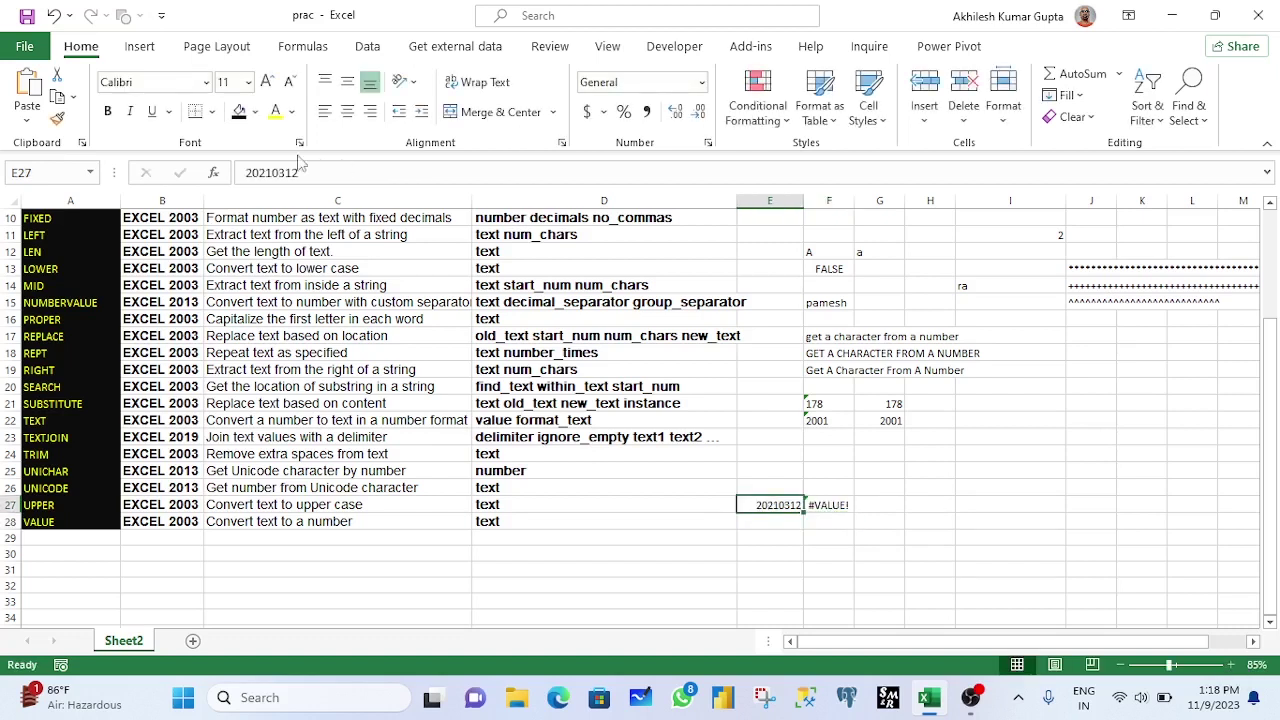
left_click(273, 175)
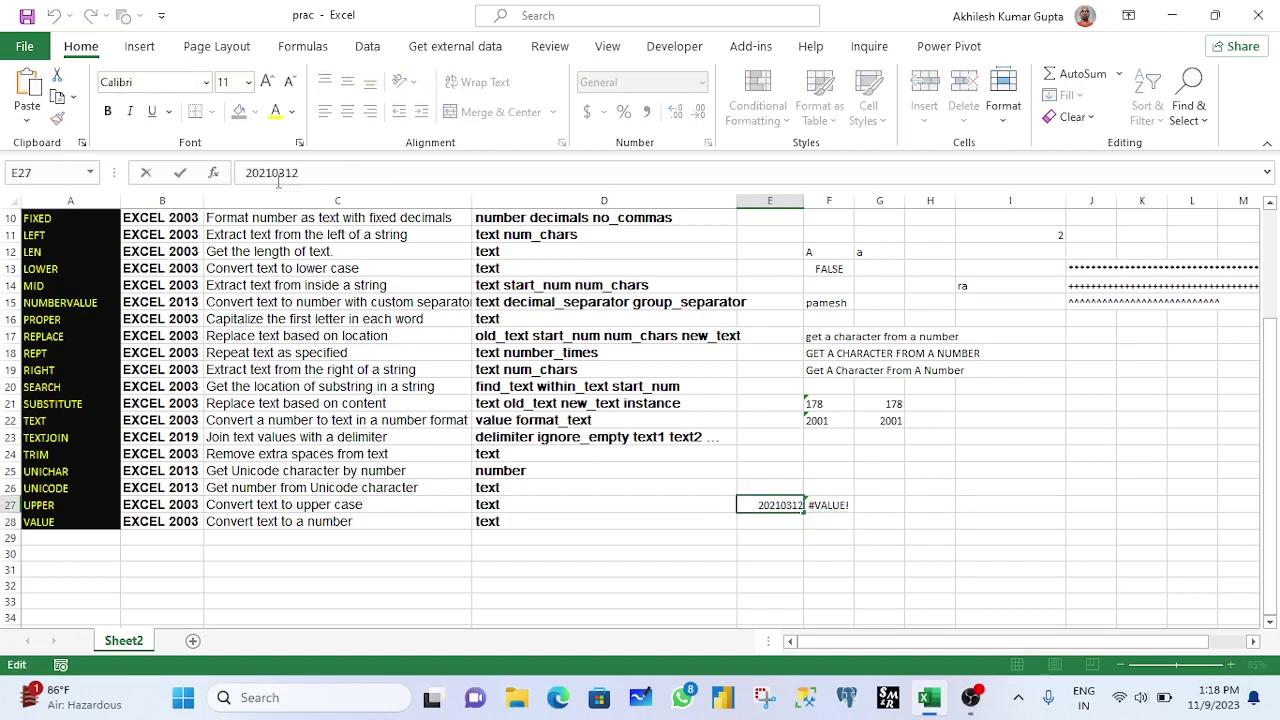
type("/12/")
key("Return")
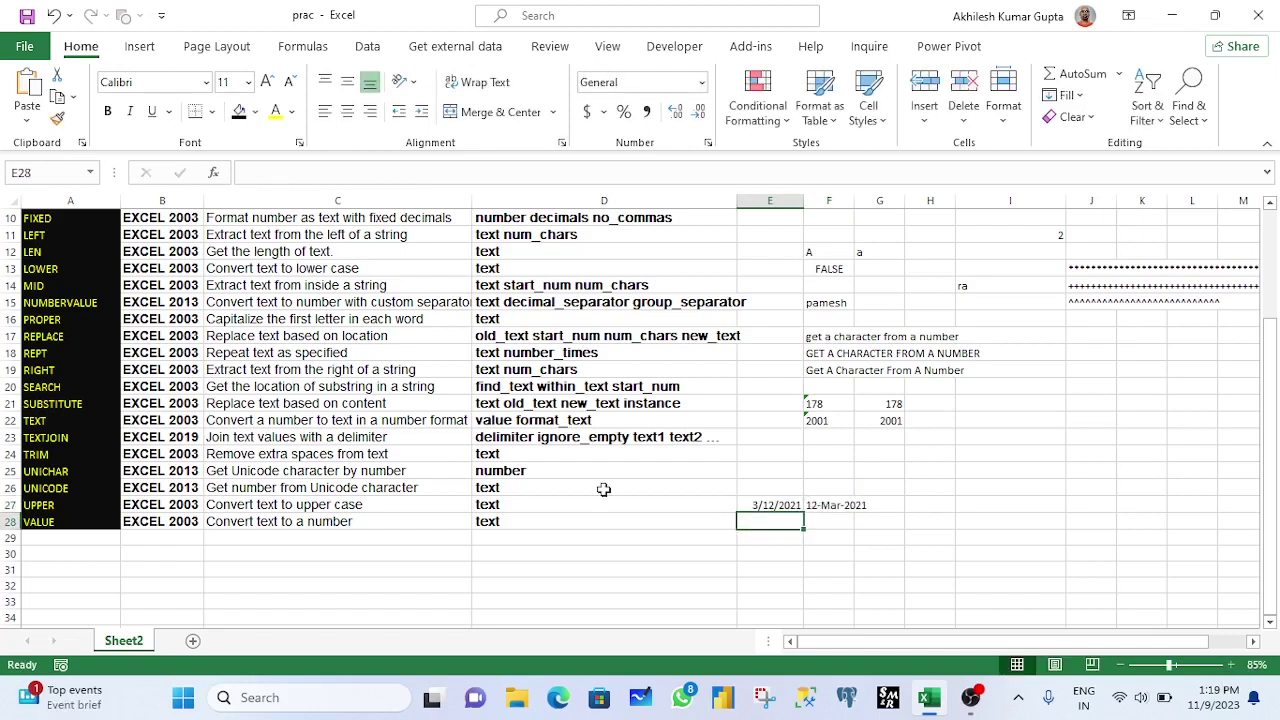
double_click(854, 200)
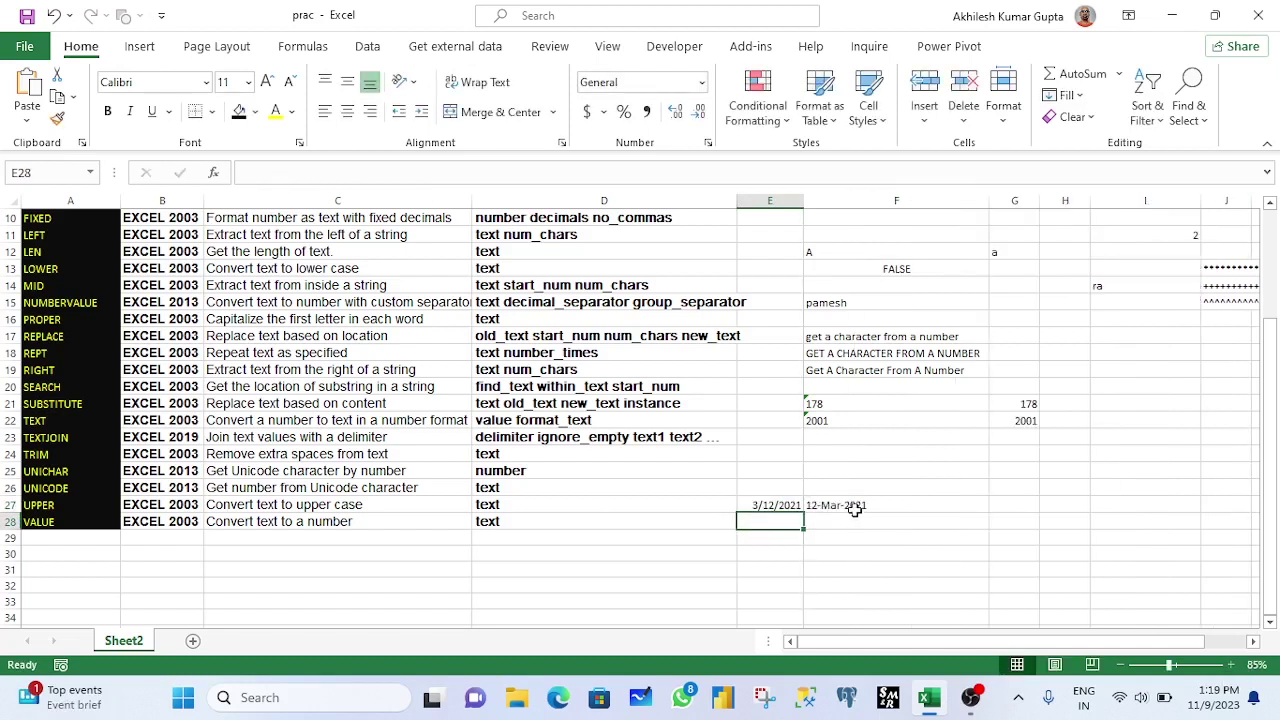
- Change the format text in F27's TEXT formula to "dd-mmmm-yy" for a full month name and two-digit year
left_click(855, 508)
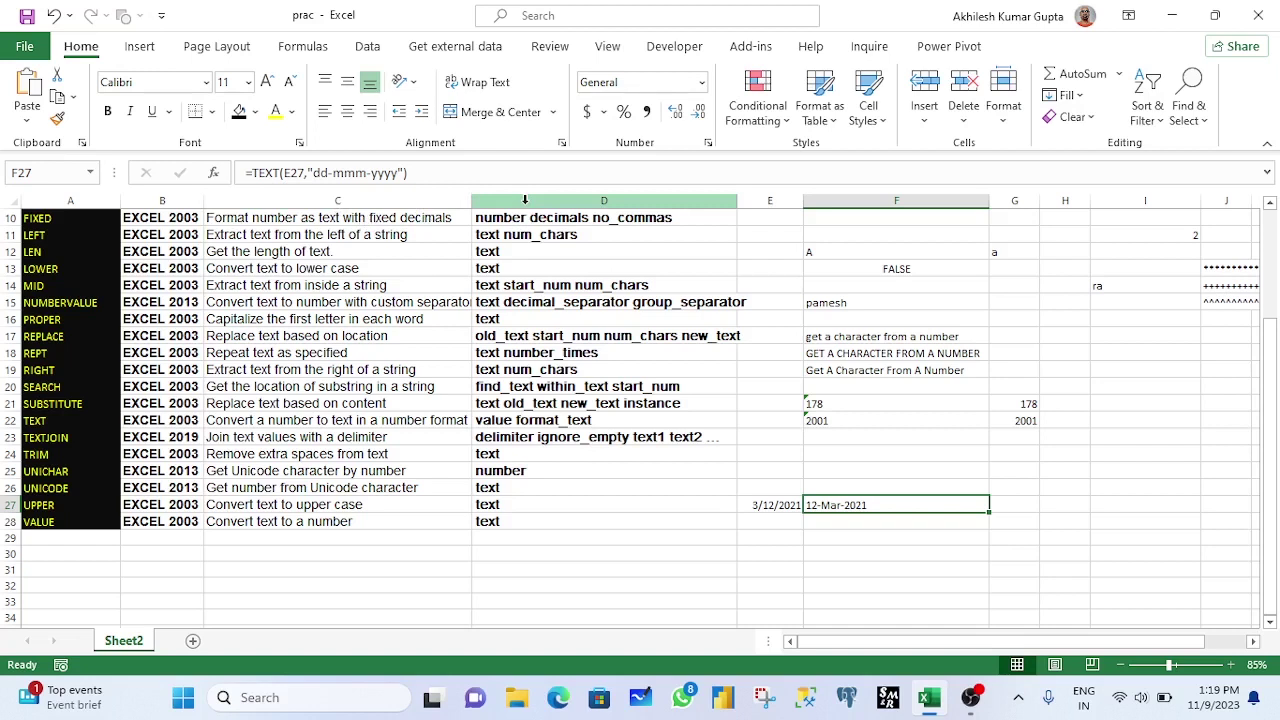
left_click(386, 173)
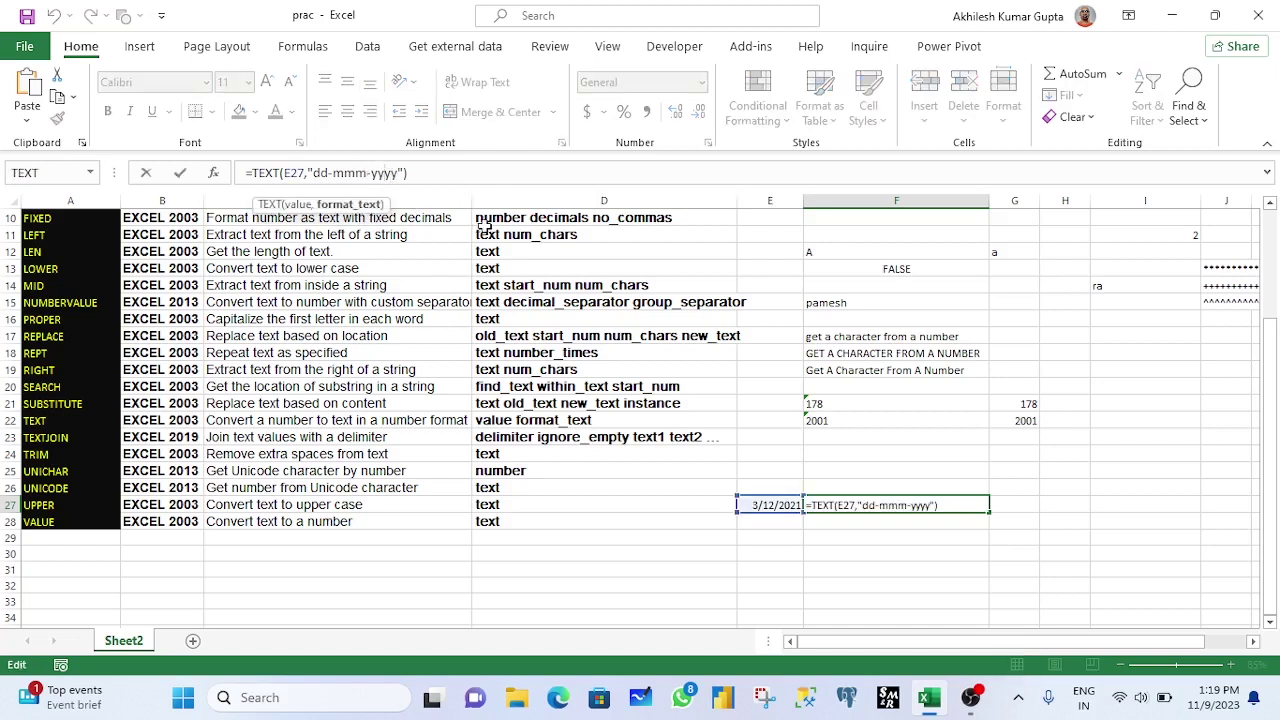
key("BackSpace")
key("BackSpace")
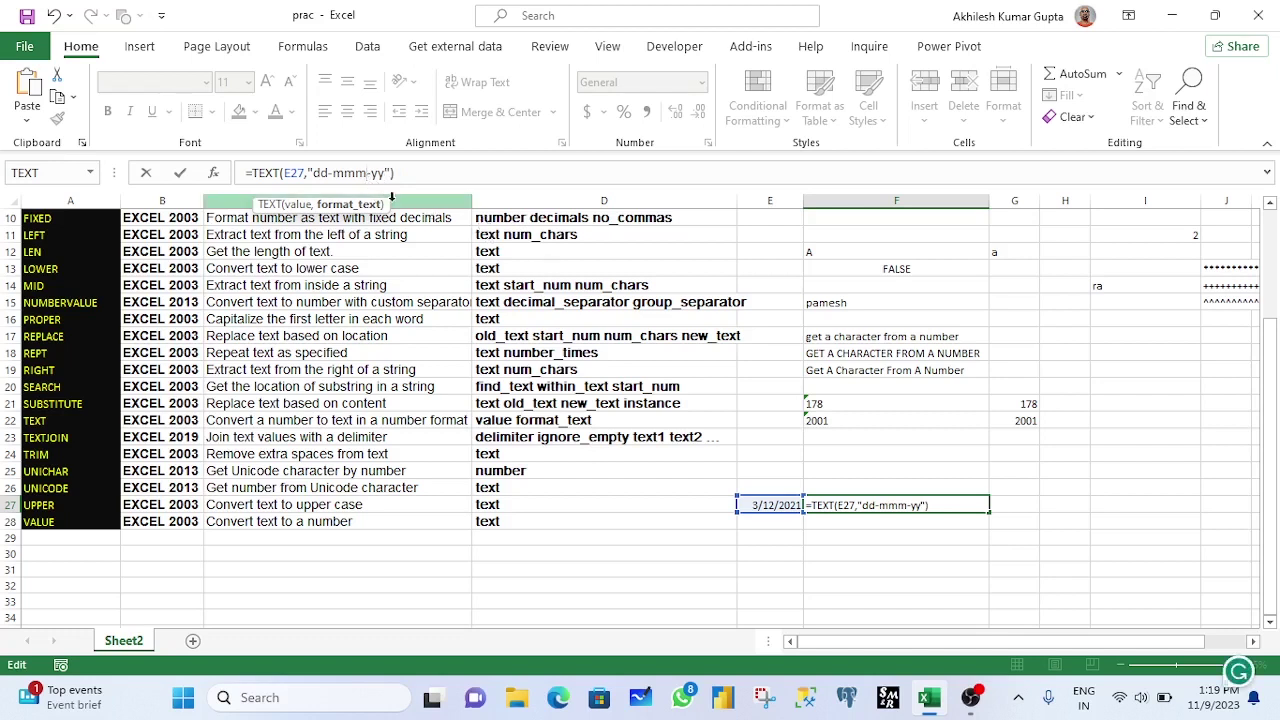
type("n")
key("BackSpace")
type("m")
key("Return")
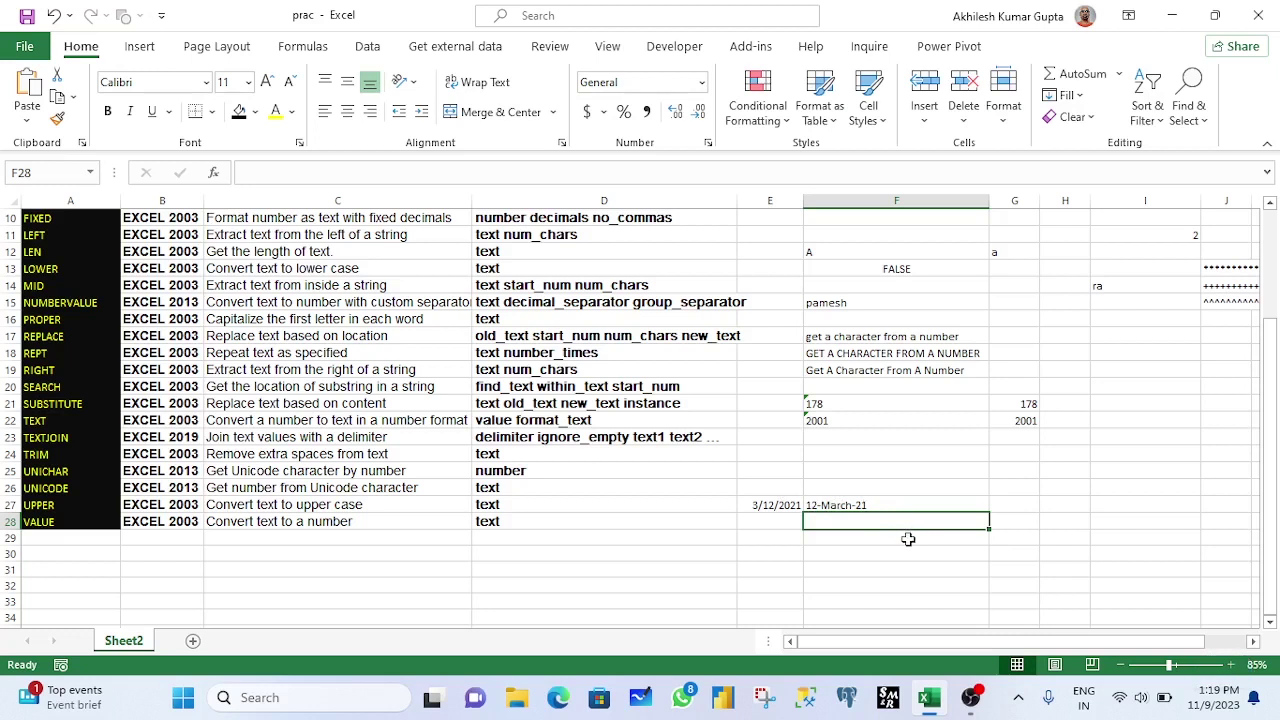
key("Up")
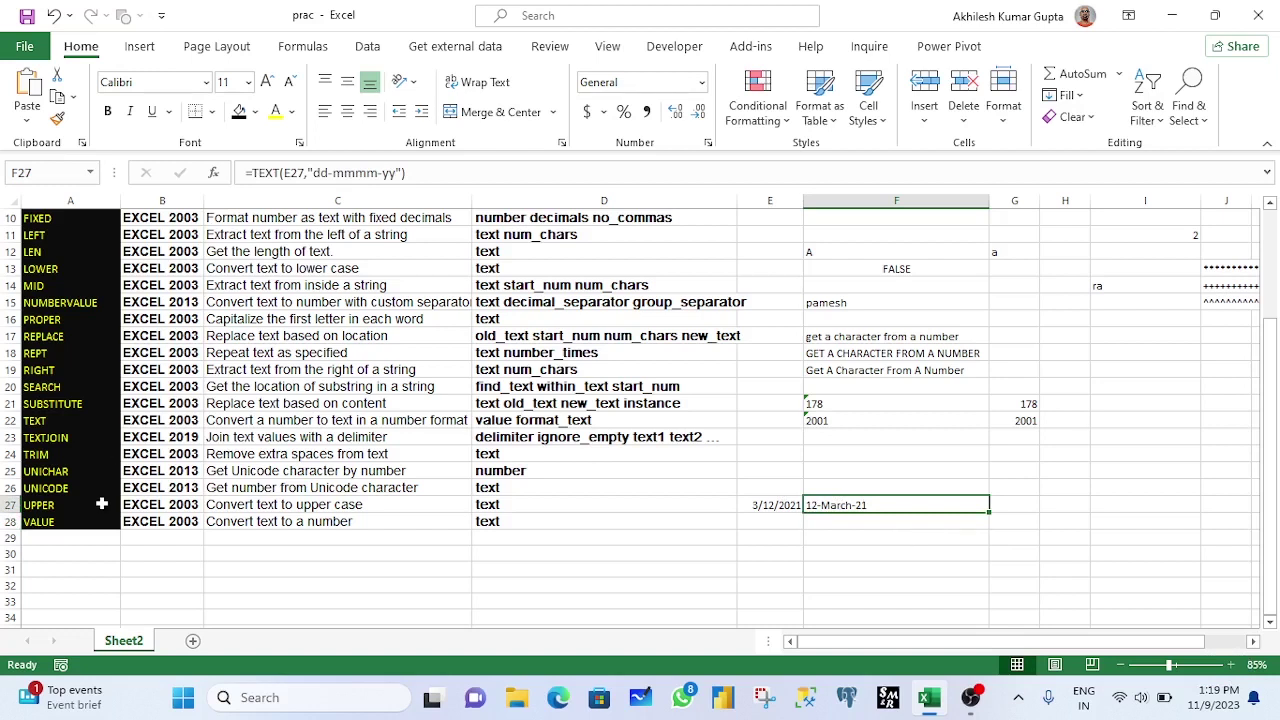
- Compare the TEXTJOIN entry in row 23 with the CONCAT entry in row 5 of the function list
left_click(8, 438)
scroll(10, 438, "up", 3)
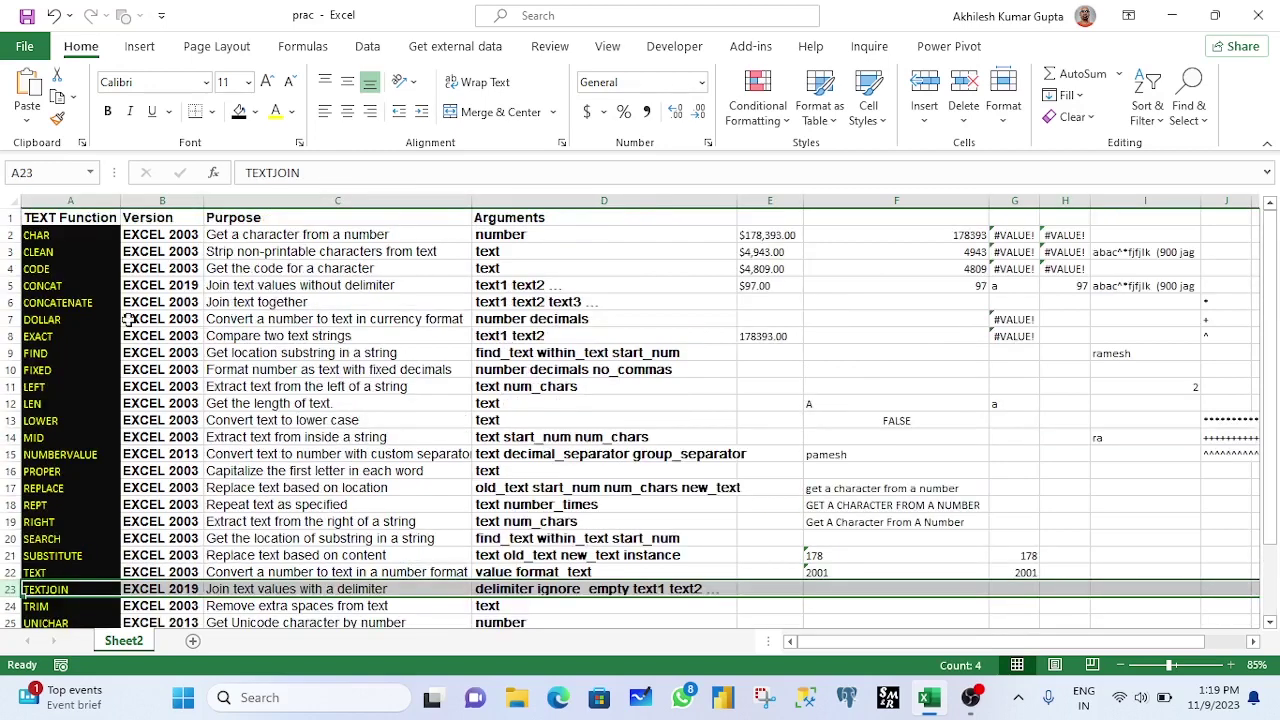
left_click_drag(10, 286, 12, 298)
scroll(24, 364, "down", 2)
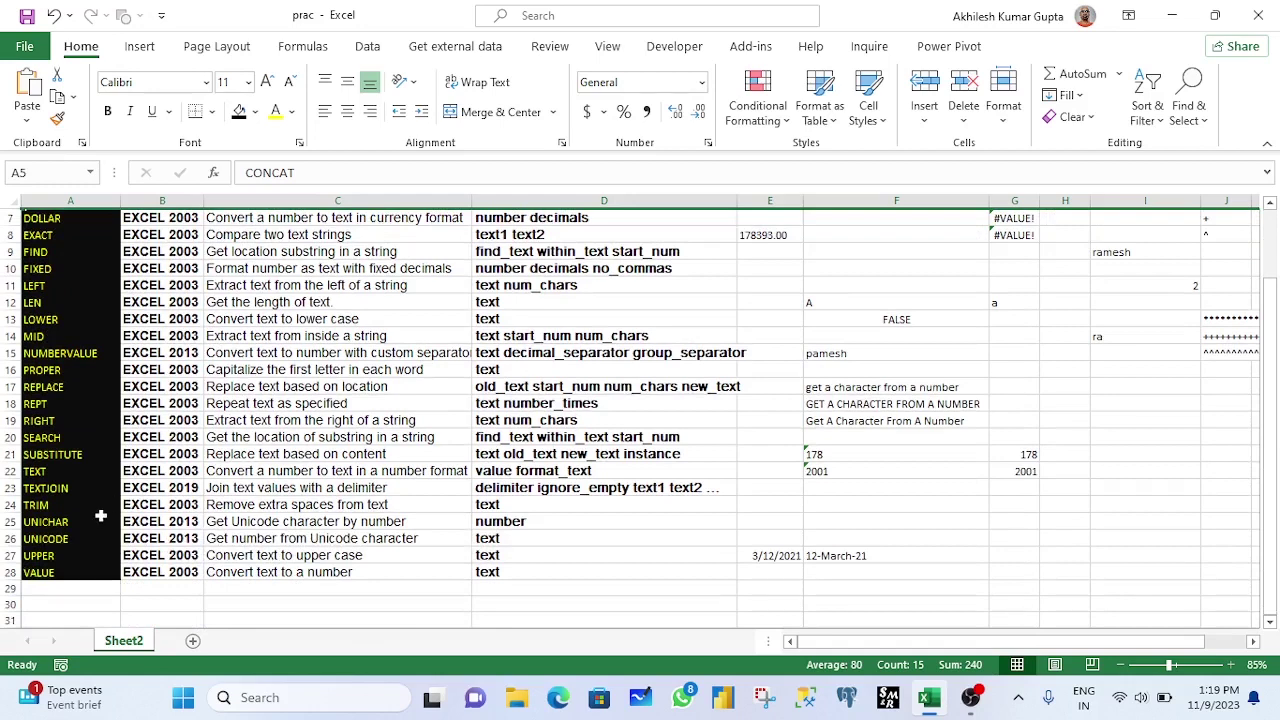
left_click(8, 488)
scroll(560, 566, "down", 2)
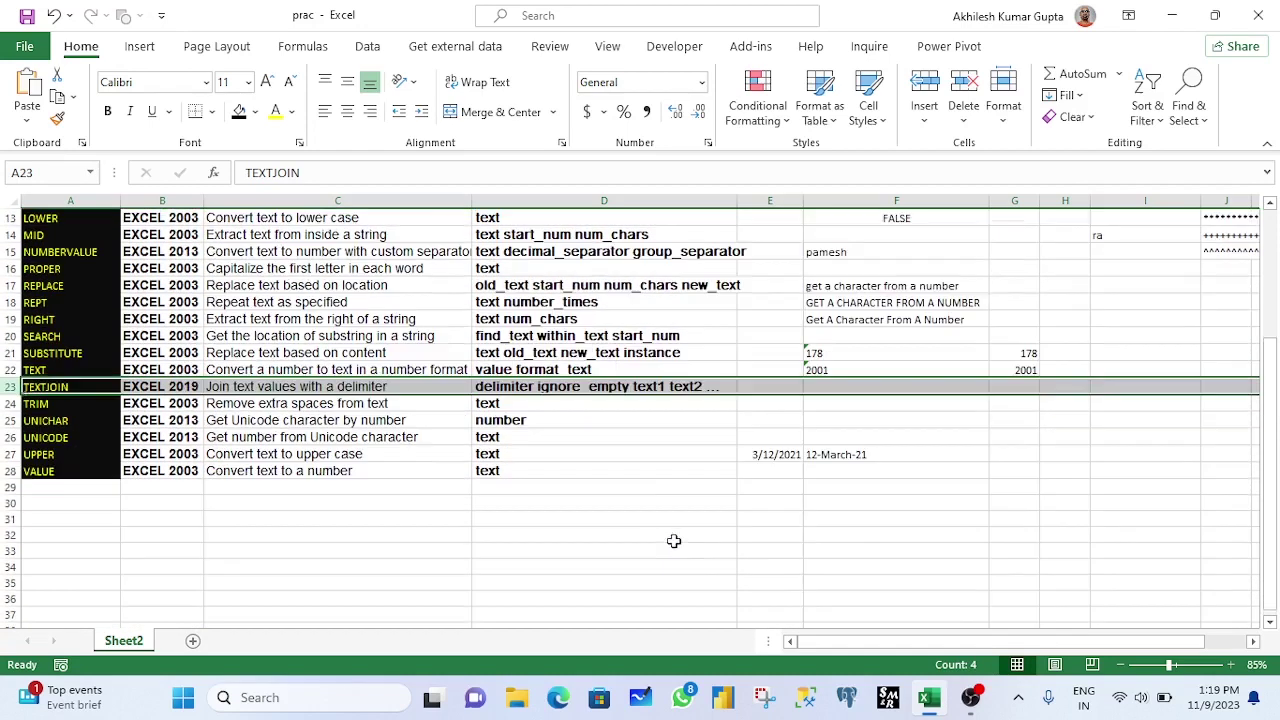
- Enter the sample values text1, text2 and text3 in cells D30, D31 and D32
left_click(497, 453)
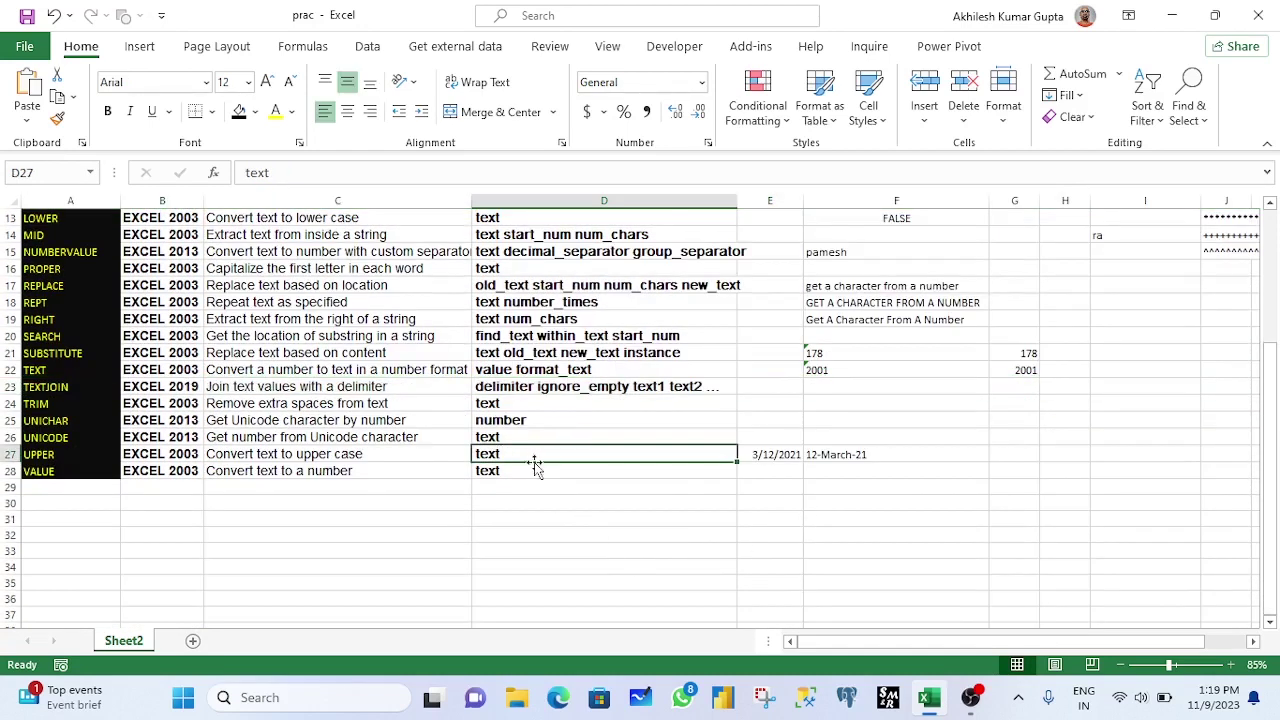
left_click(536, 496)
type("t")
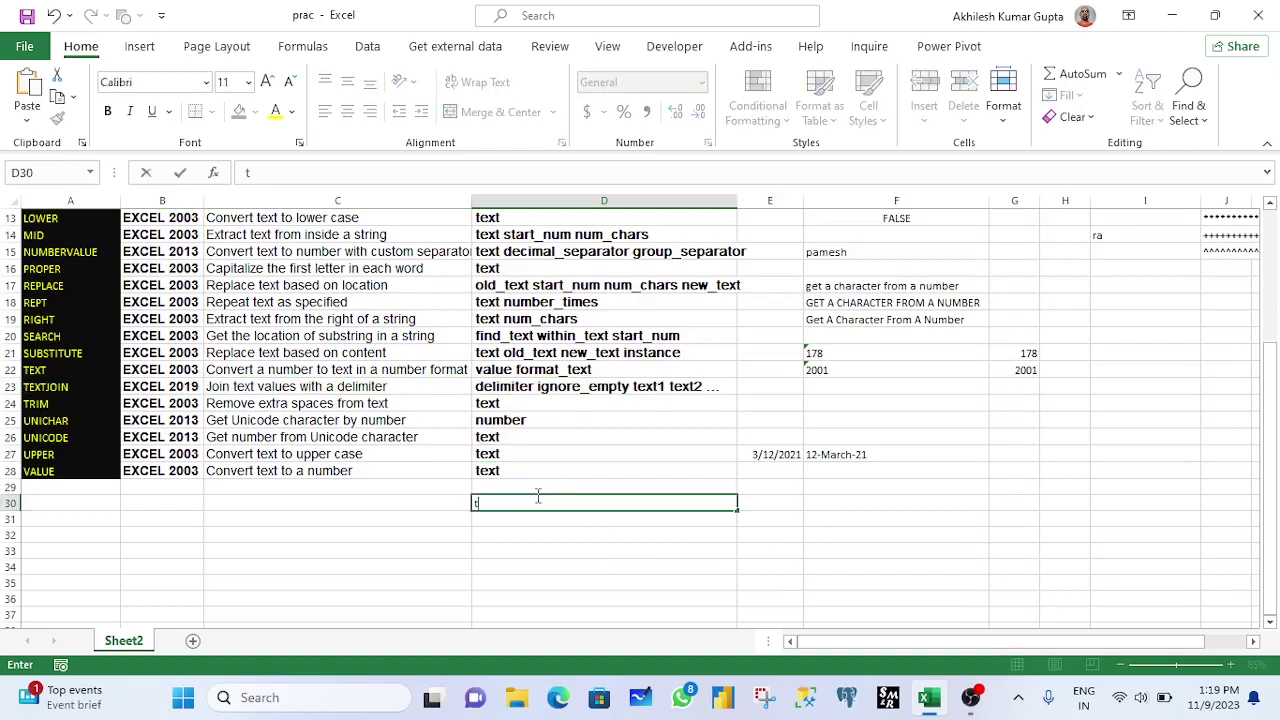
type("ext1")
key("Return")
type("text")
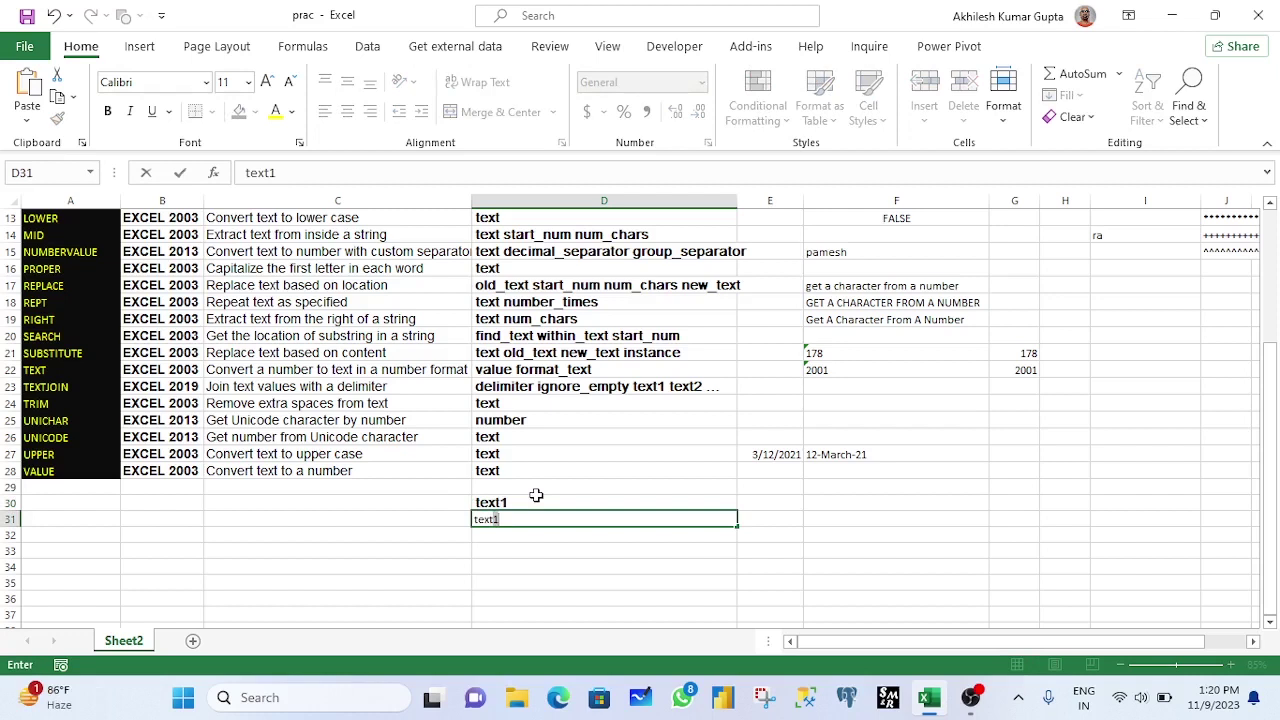
type("2")
key("Return")
type("text")
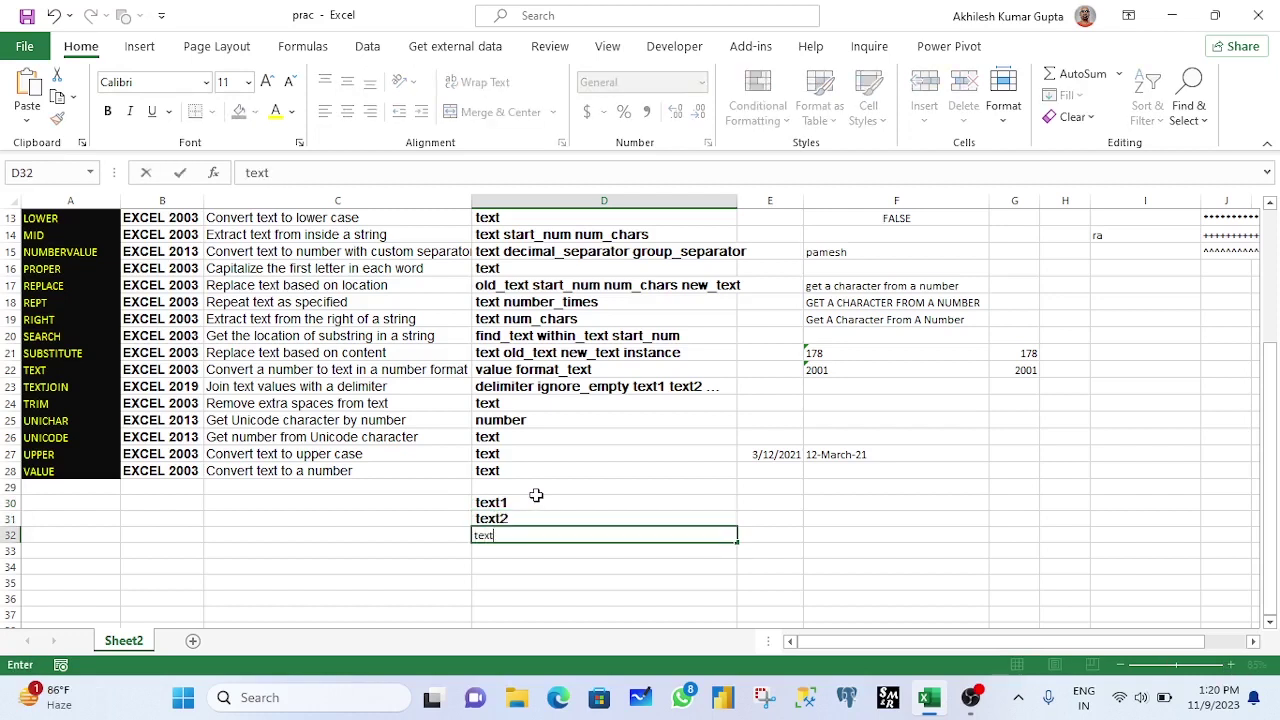
type("3")
key("Return")
- Enter =TEXTJOIN("-",TRUE,D30,D31,D32) in cell D33 to join the sample values with hyphens while ignoring empty cells
type("=tex")
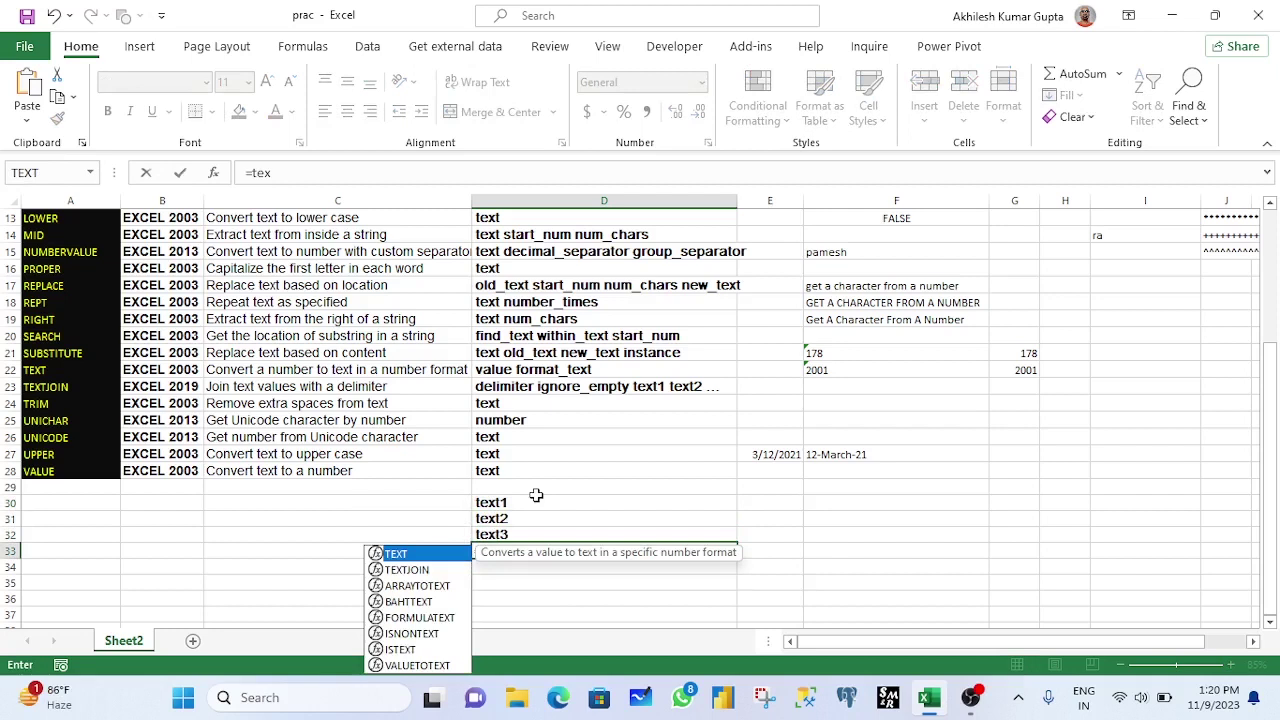
key("Down")
key("Tab")
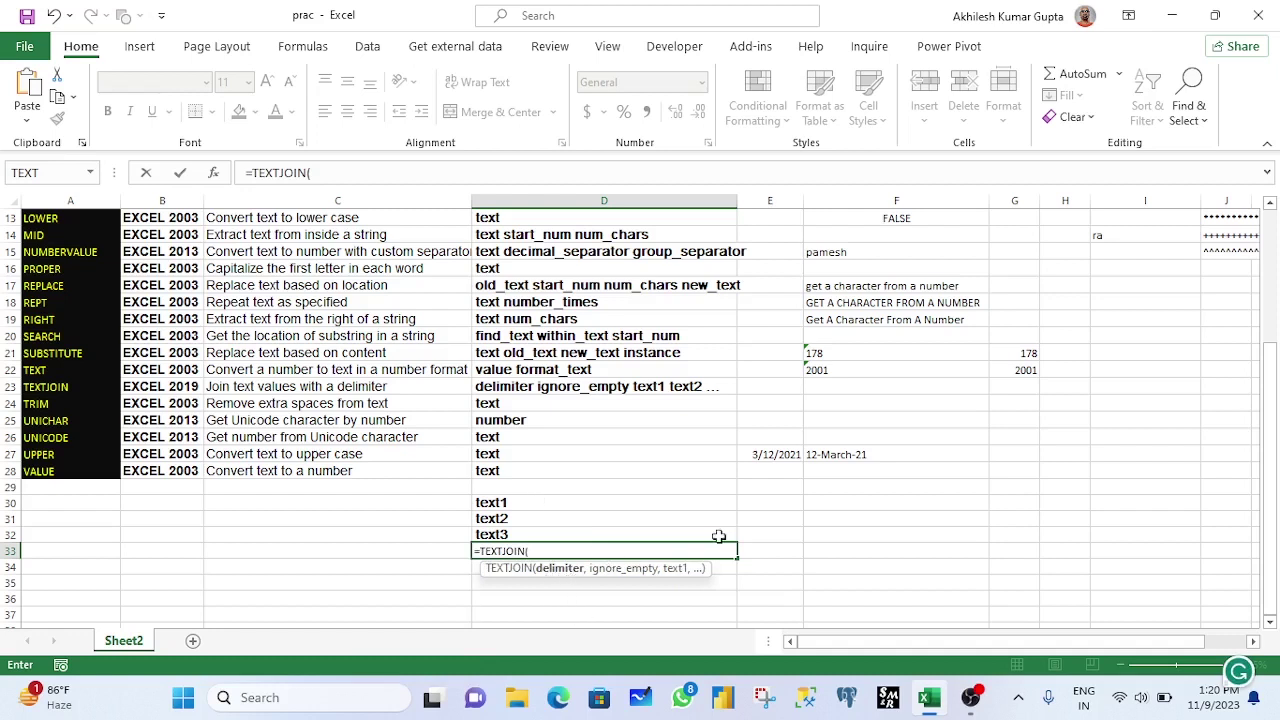
type("-\",")
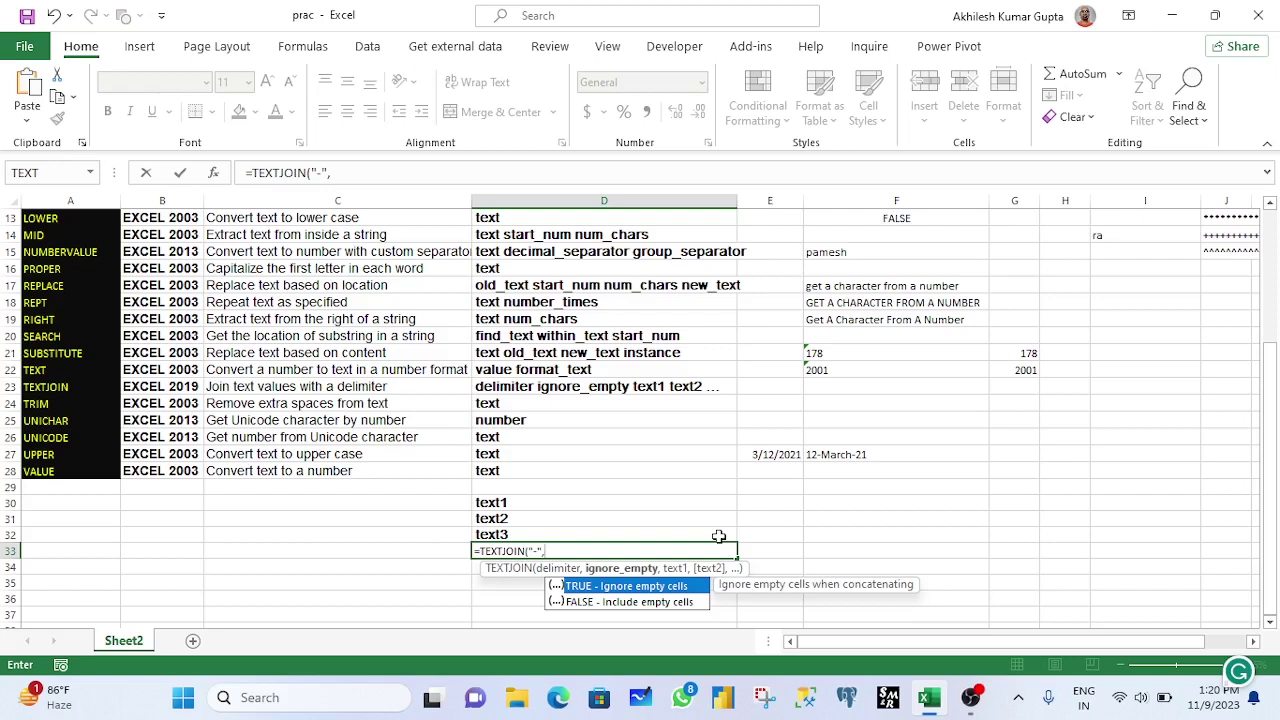
key("Tab")
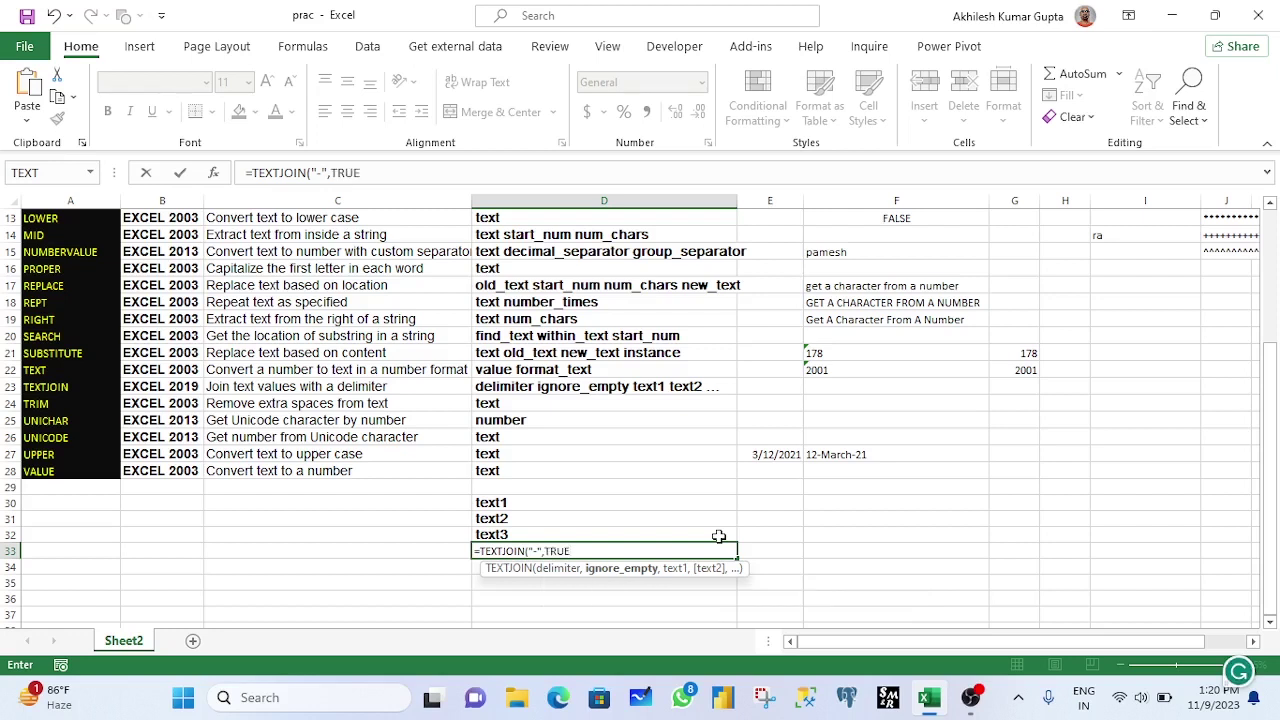
type(",")
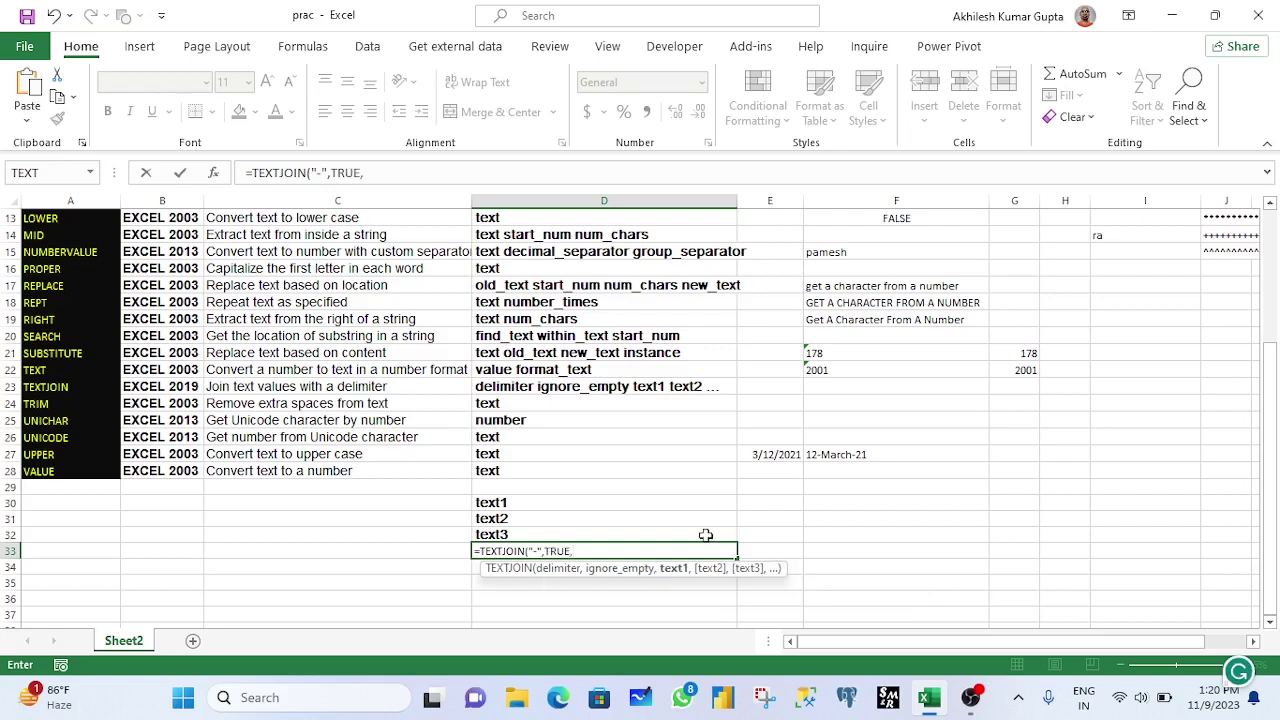
left_click(530, 505)
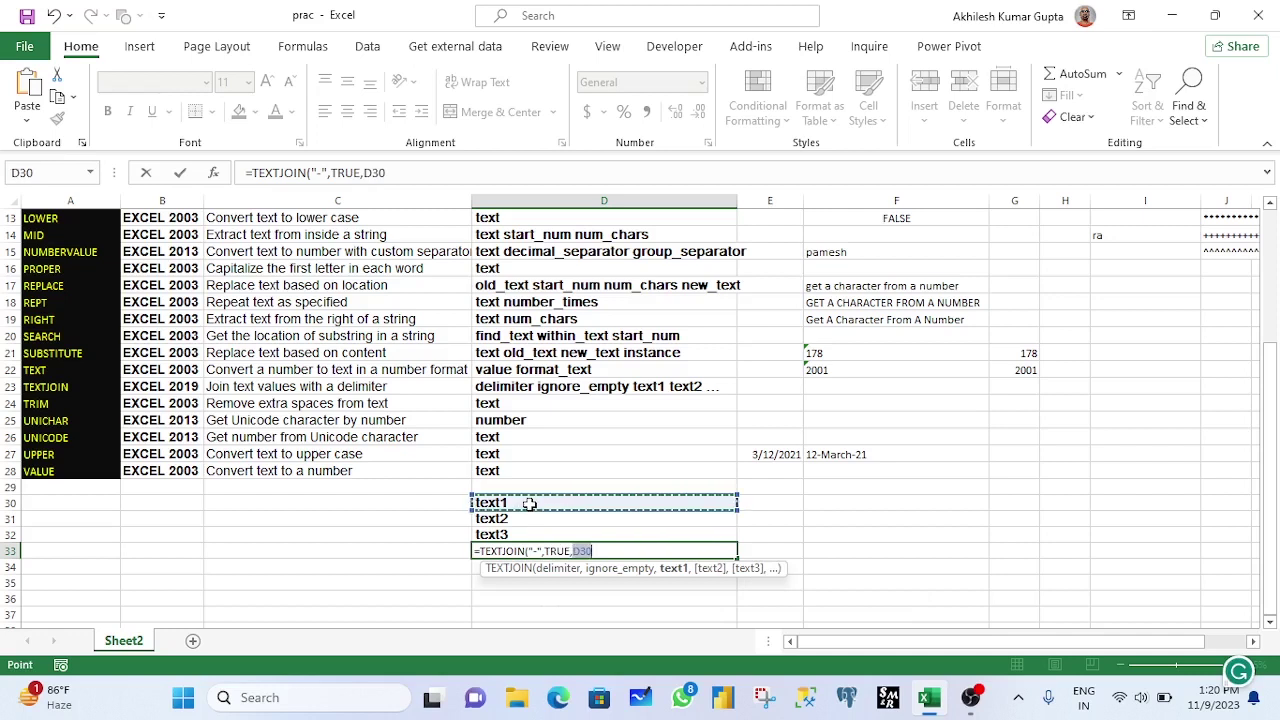
type(",")
left_click(522, 518)
type(",")
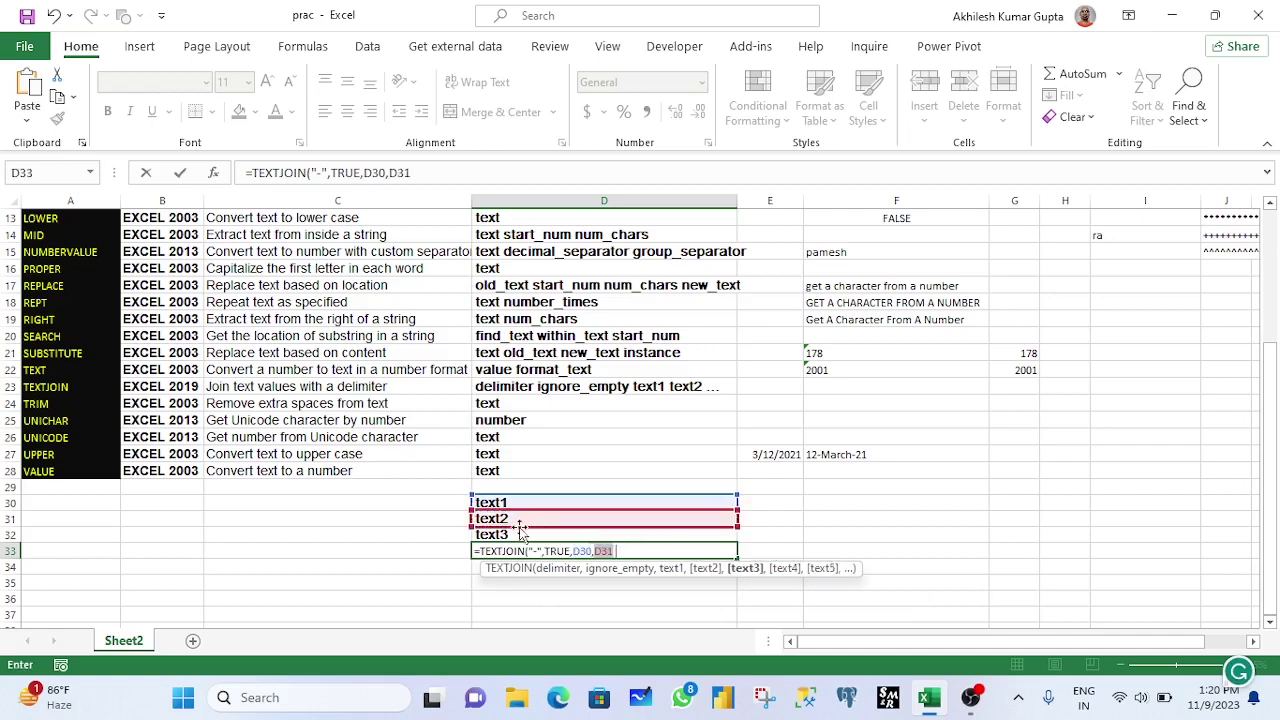
left_click(520, 534)
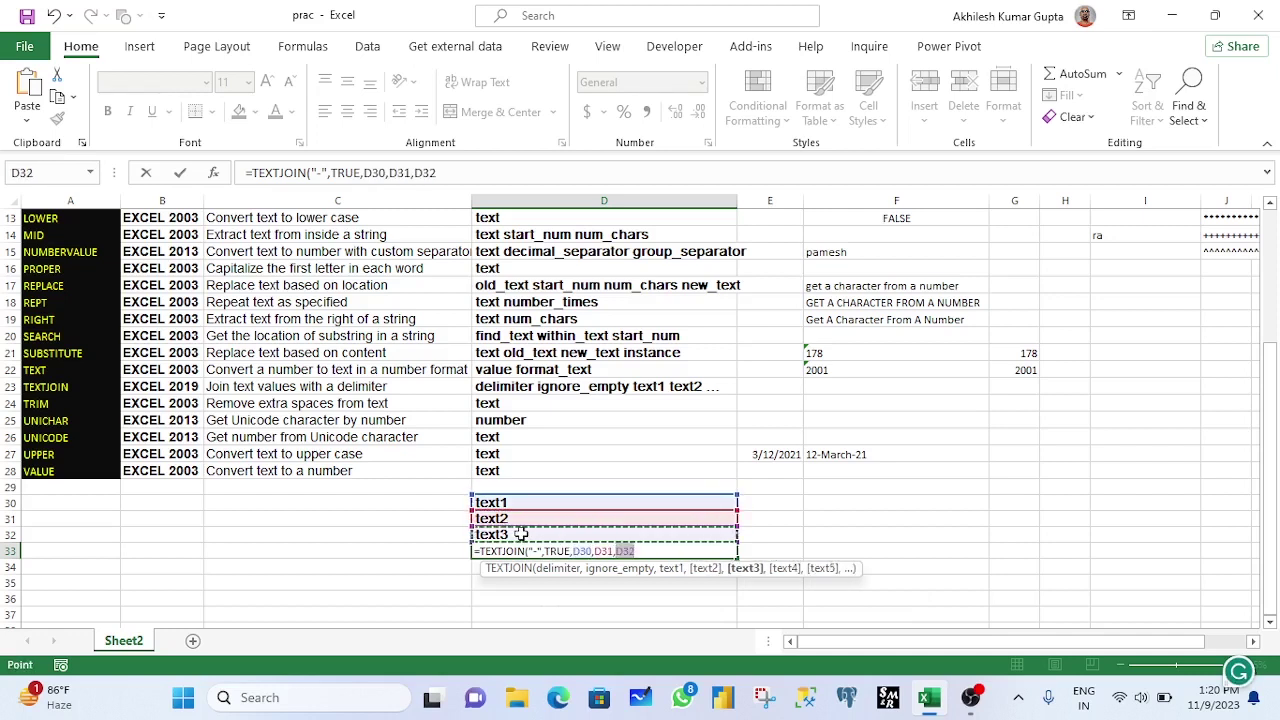
type(")")
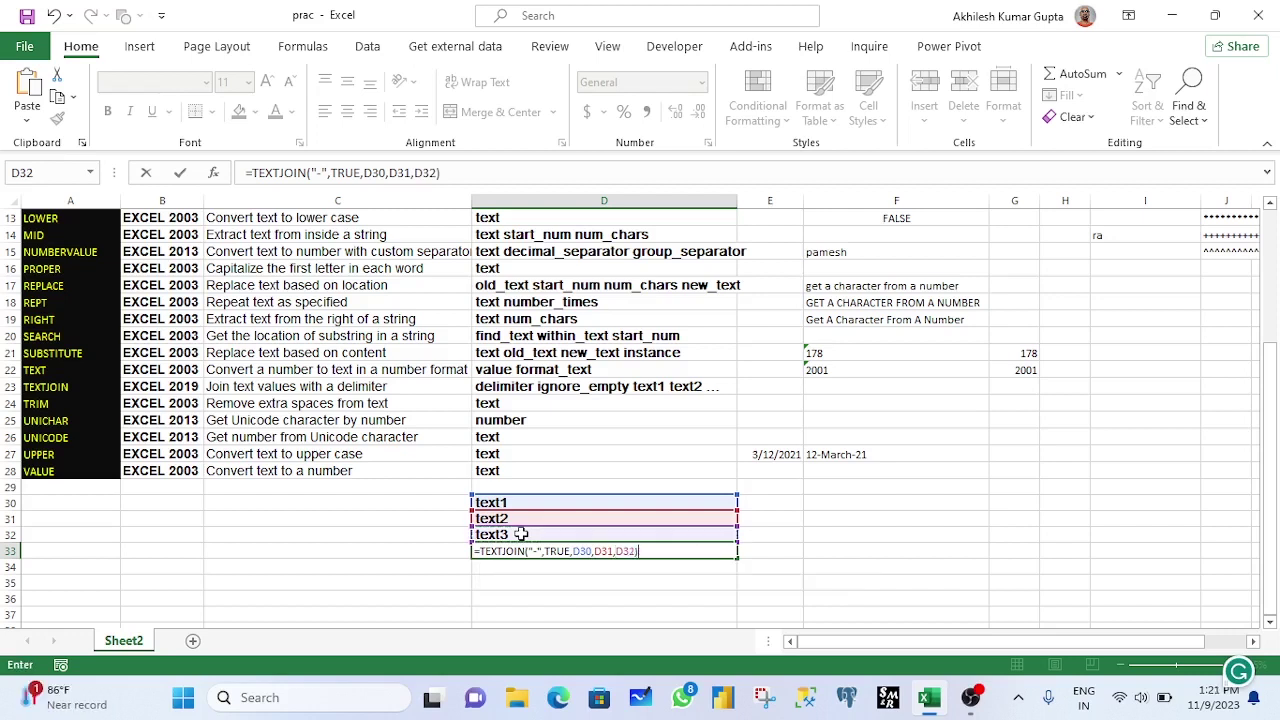
key("Return")
- Compare the joined text in D33 with the source values in D30:D32
left_click(553, 603)
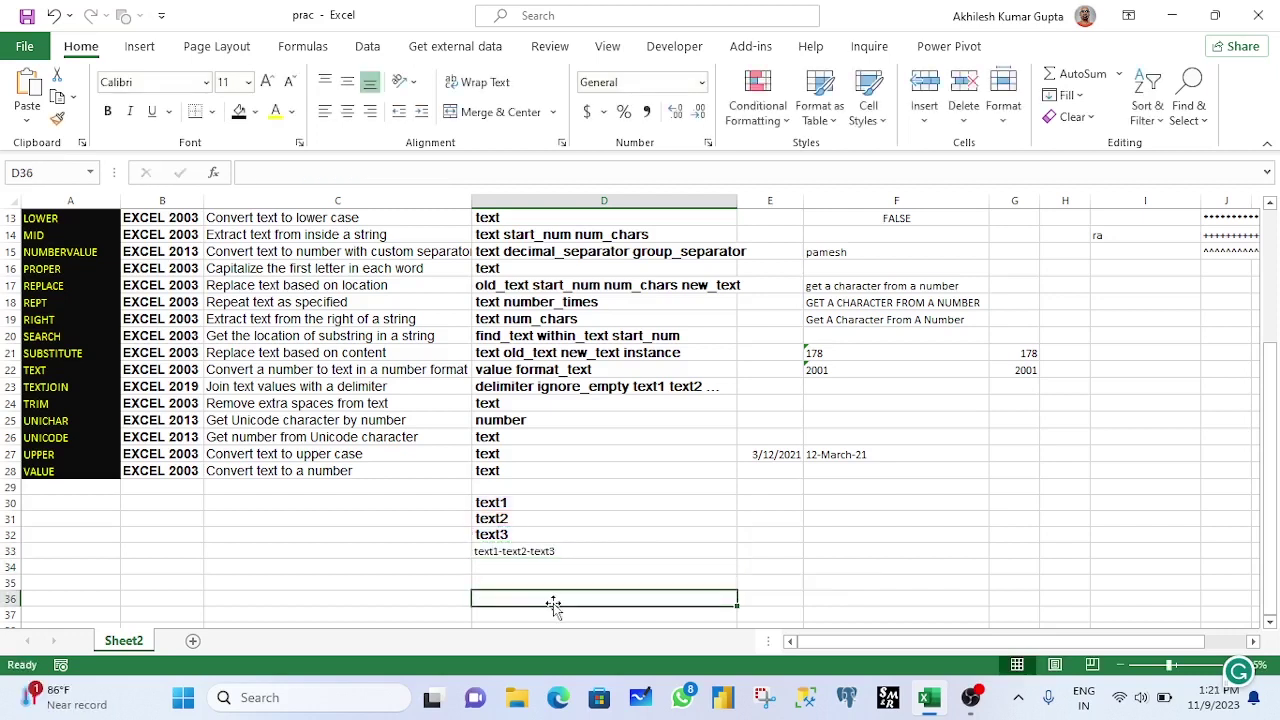
left_click(484, 553)
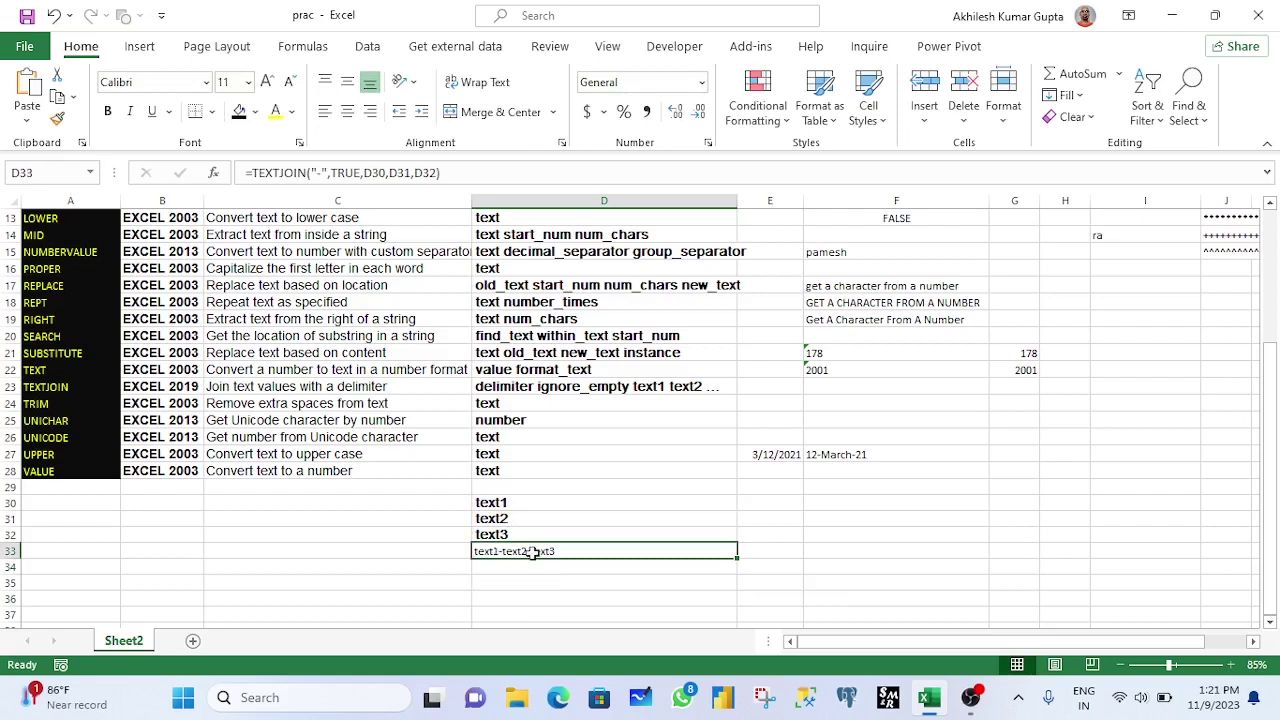
left_click_drag(511, 503, 512, 534)
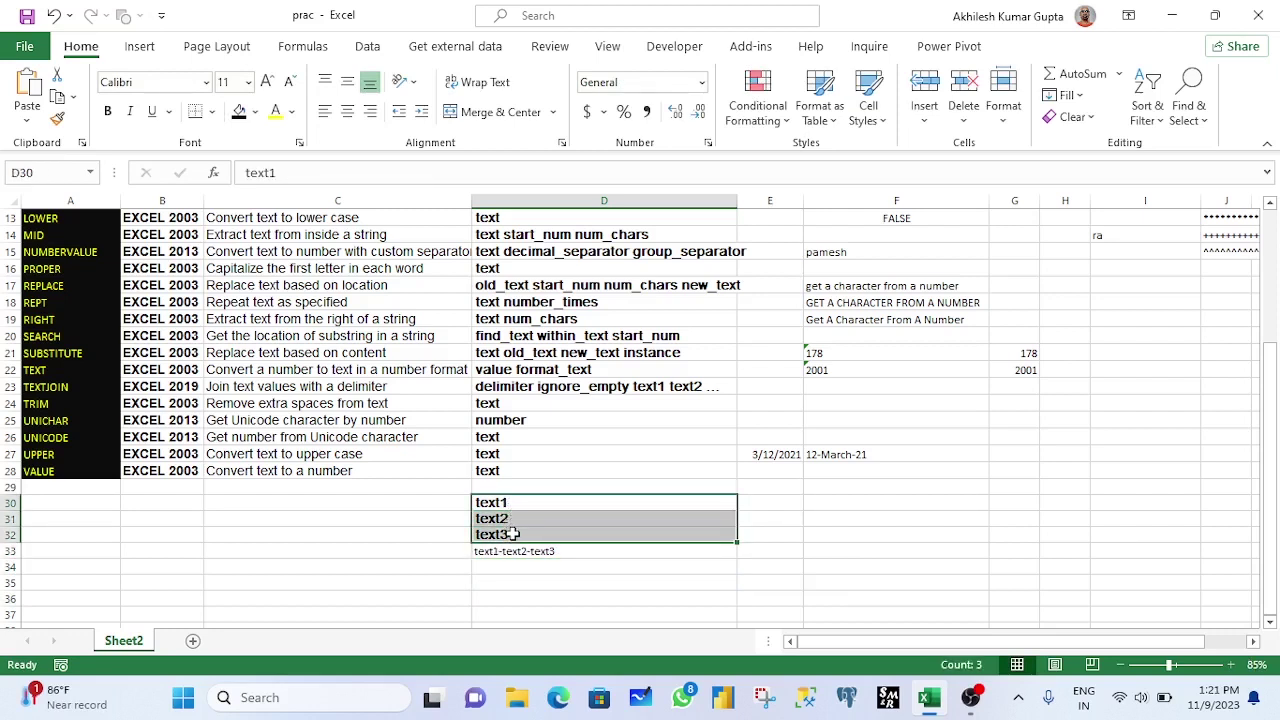
left_click(565, 582)
left_click(488, 552)
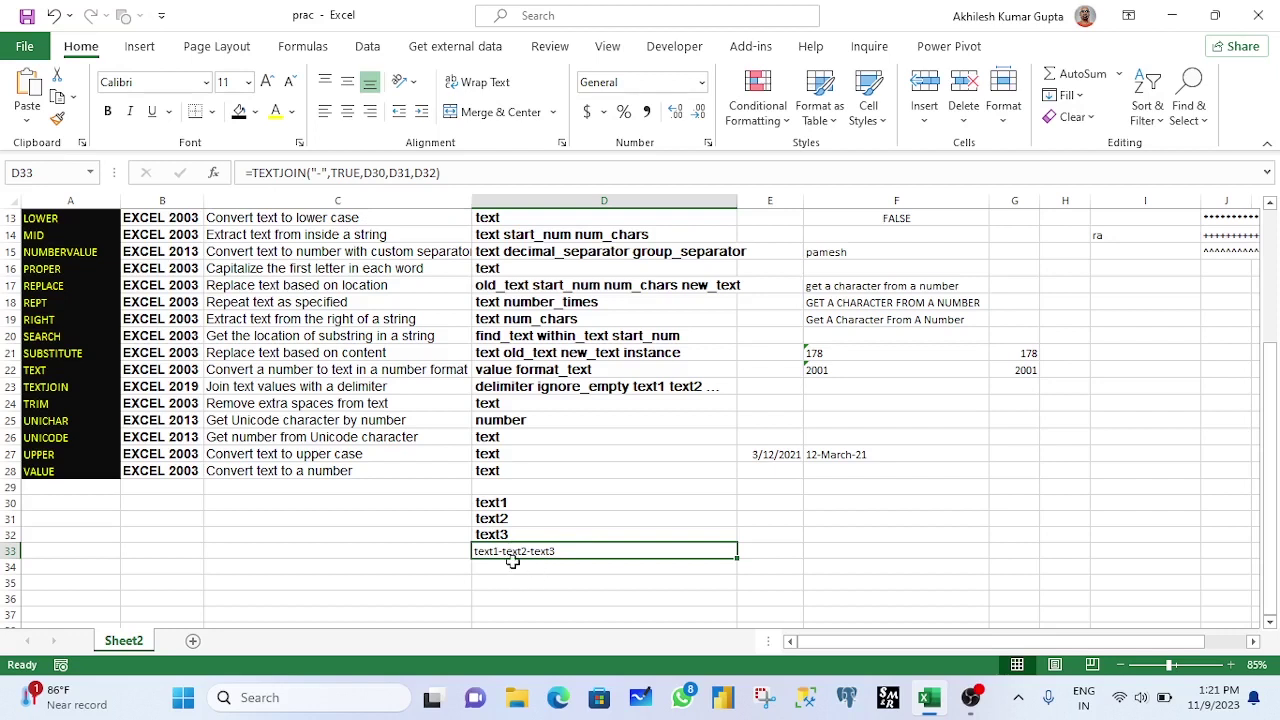
- For the TRIM example, enter a sample name in cell C36 and the same name with leading spaces in cell C37
left_click(12, 403)
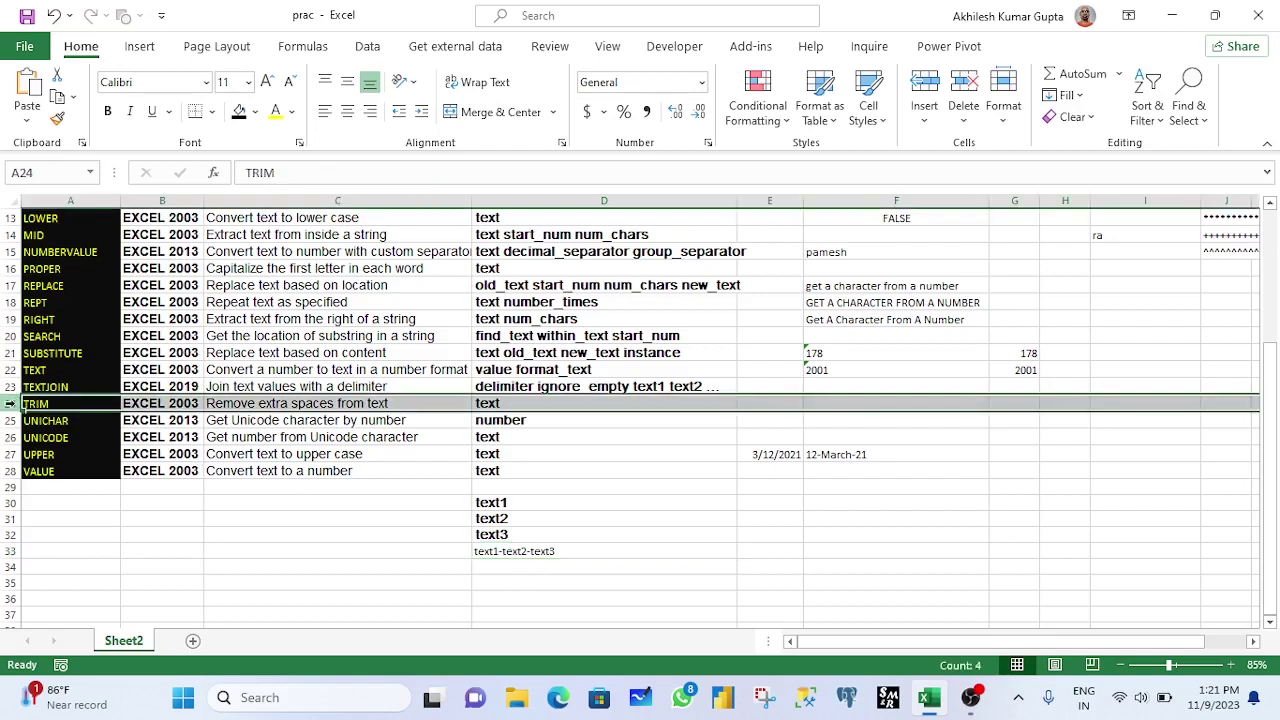
left_click(295, 403)
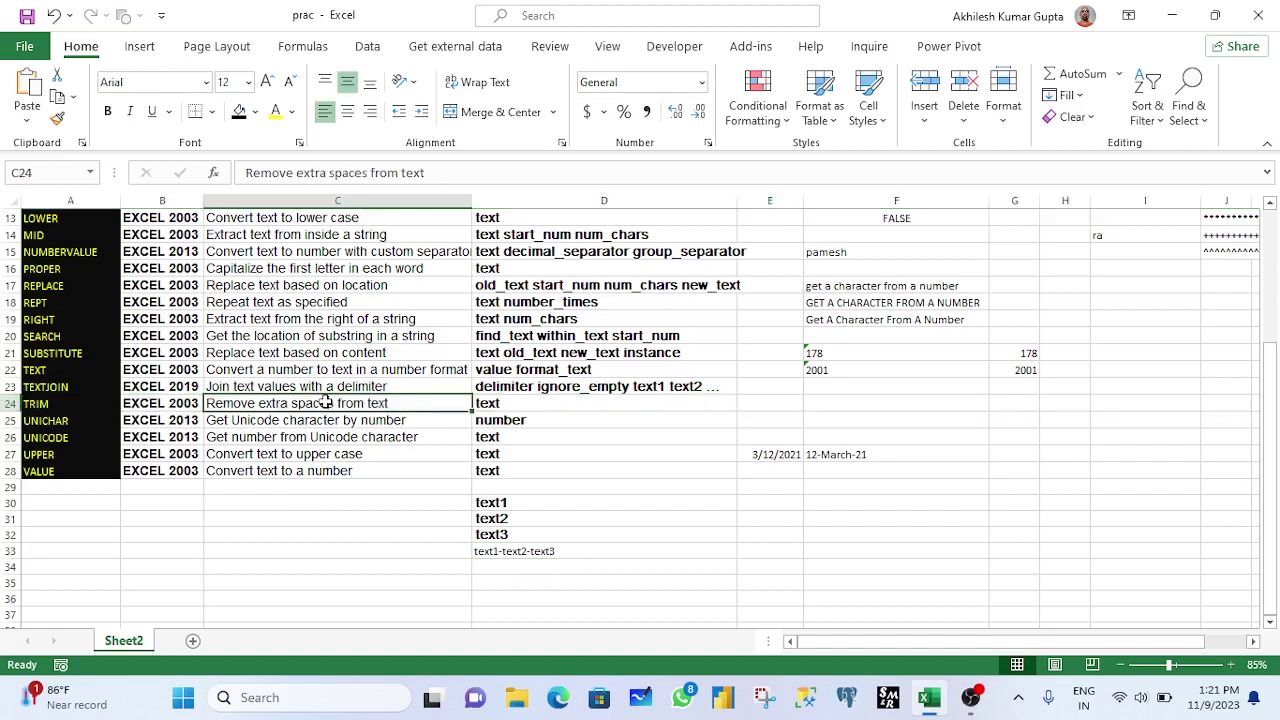
left_click(292, 597)
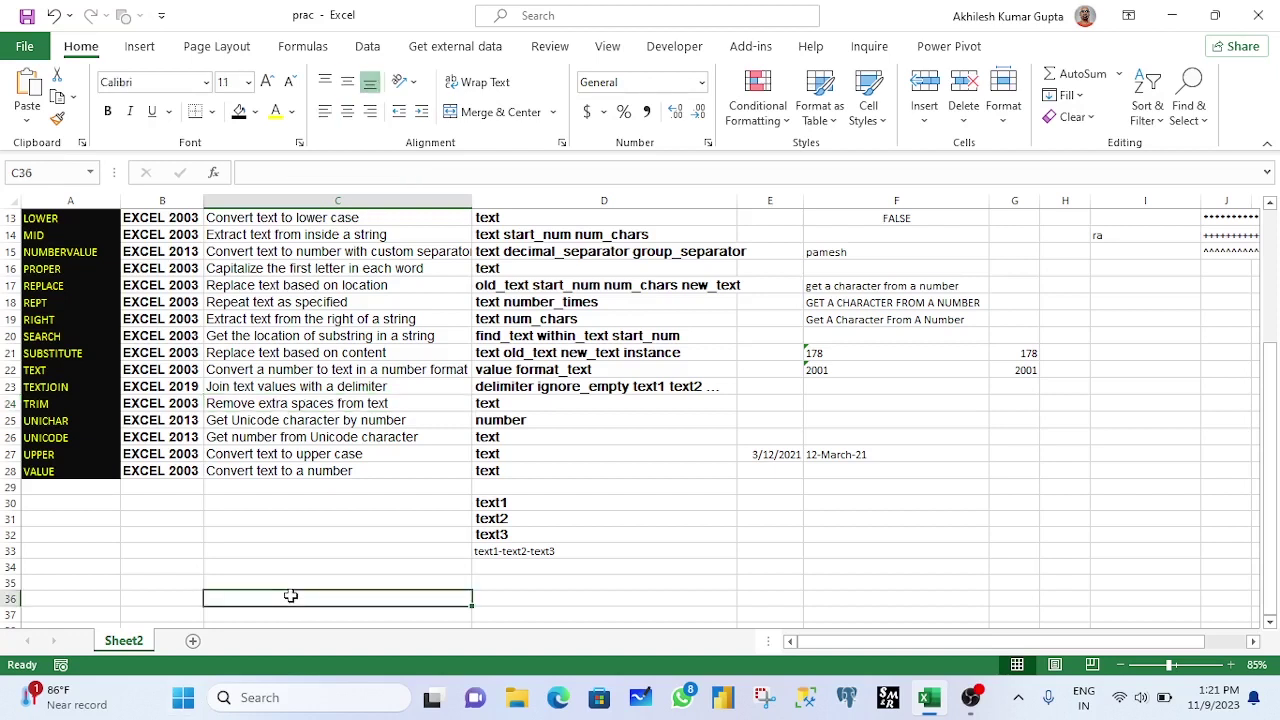
type("ramesh")
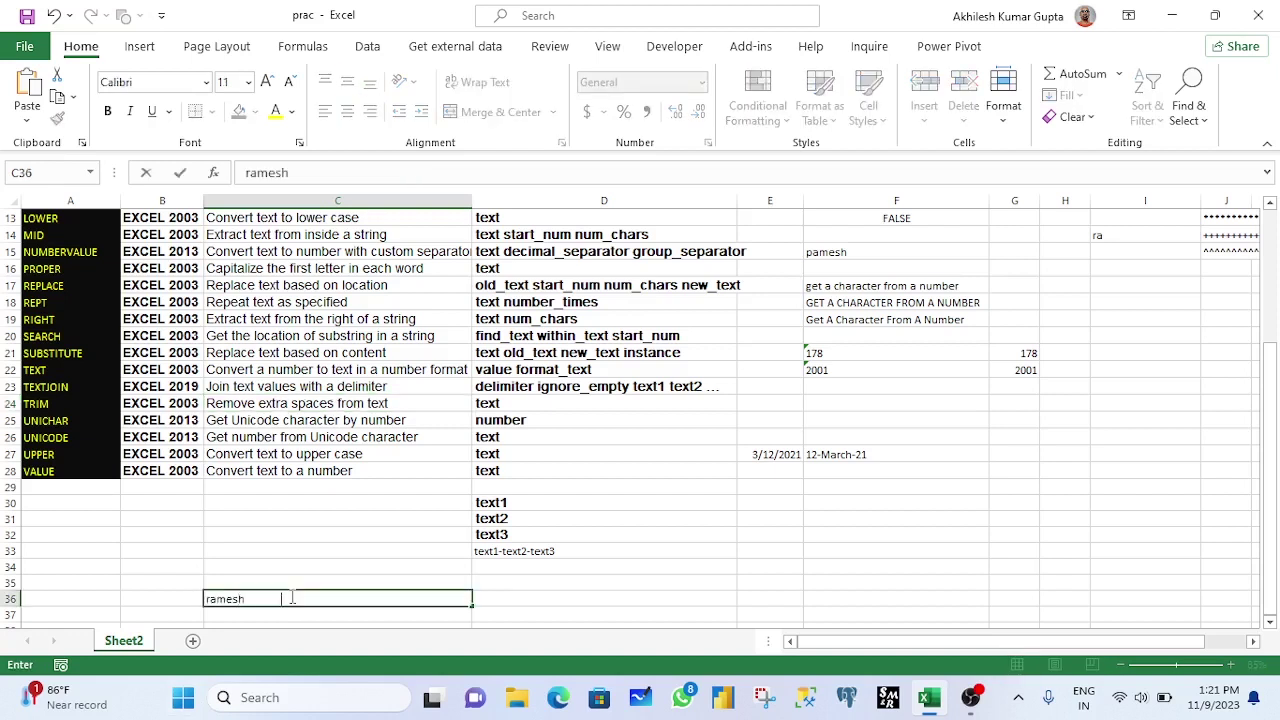
key("Return")
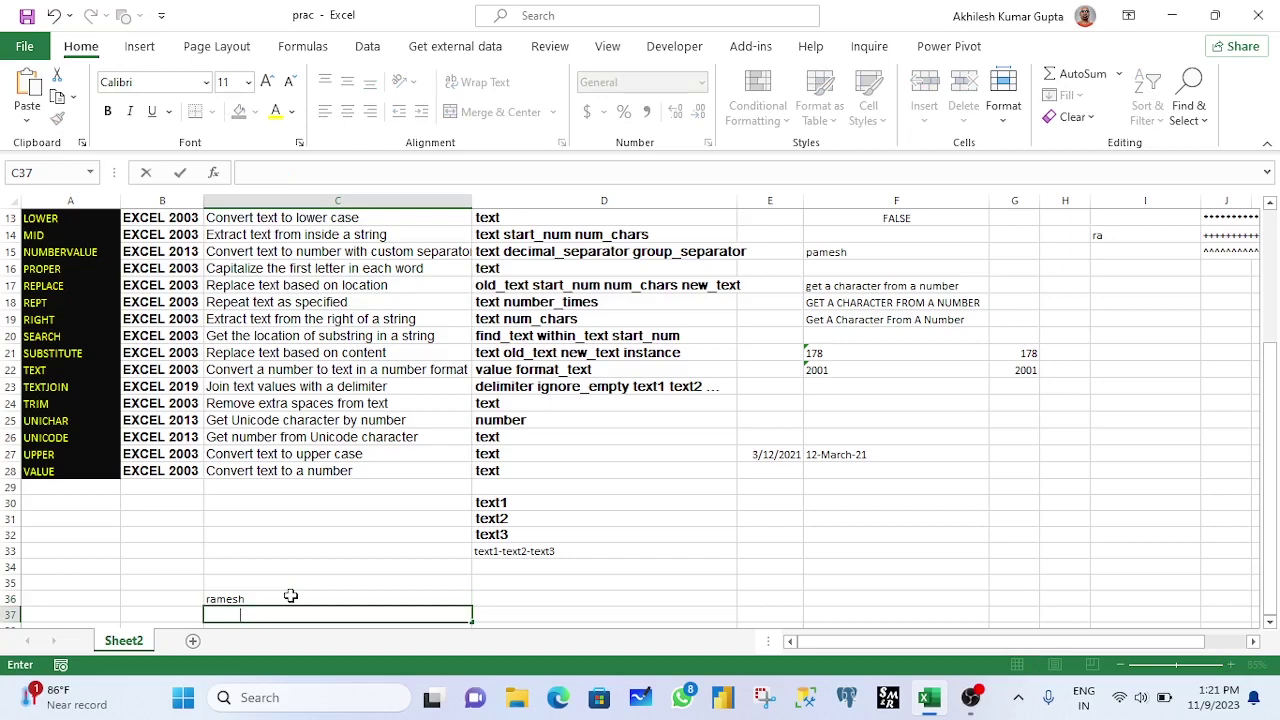
type("ramesh")
key("Return")
scroll(312, 518, "down", 1)
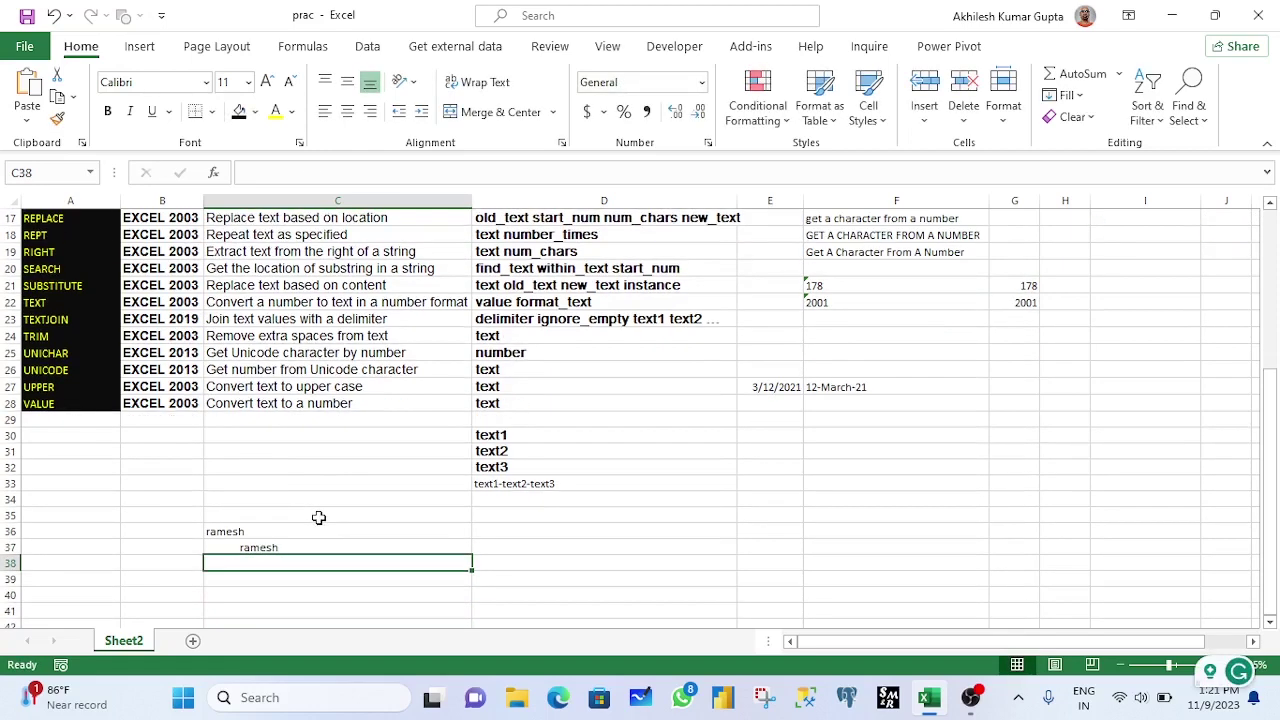
left_click(294, 532)
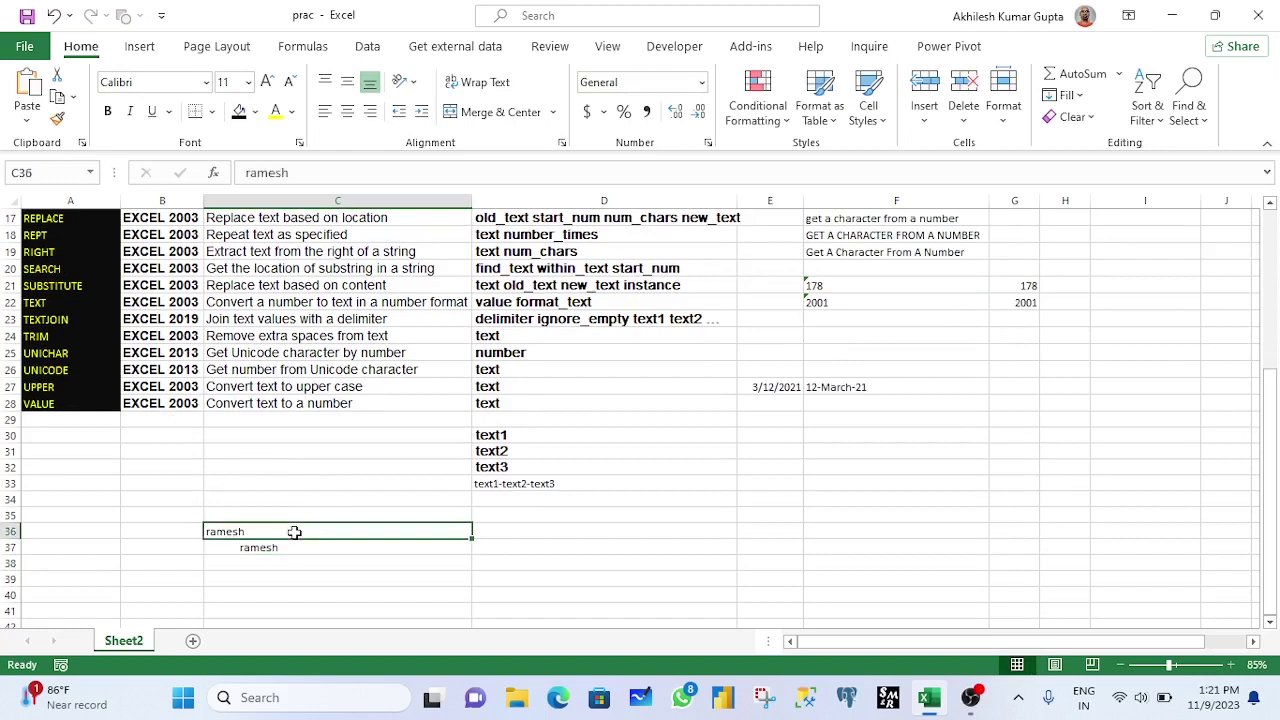
left_click_drag(294, 532, 293, 547)
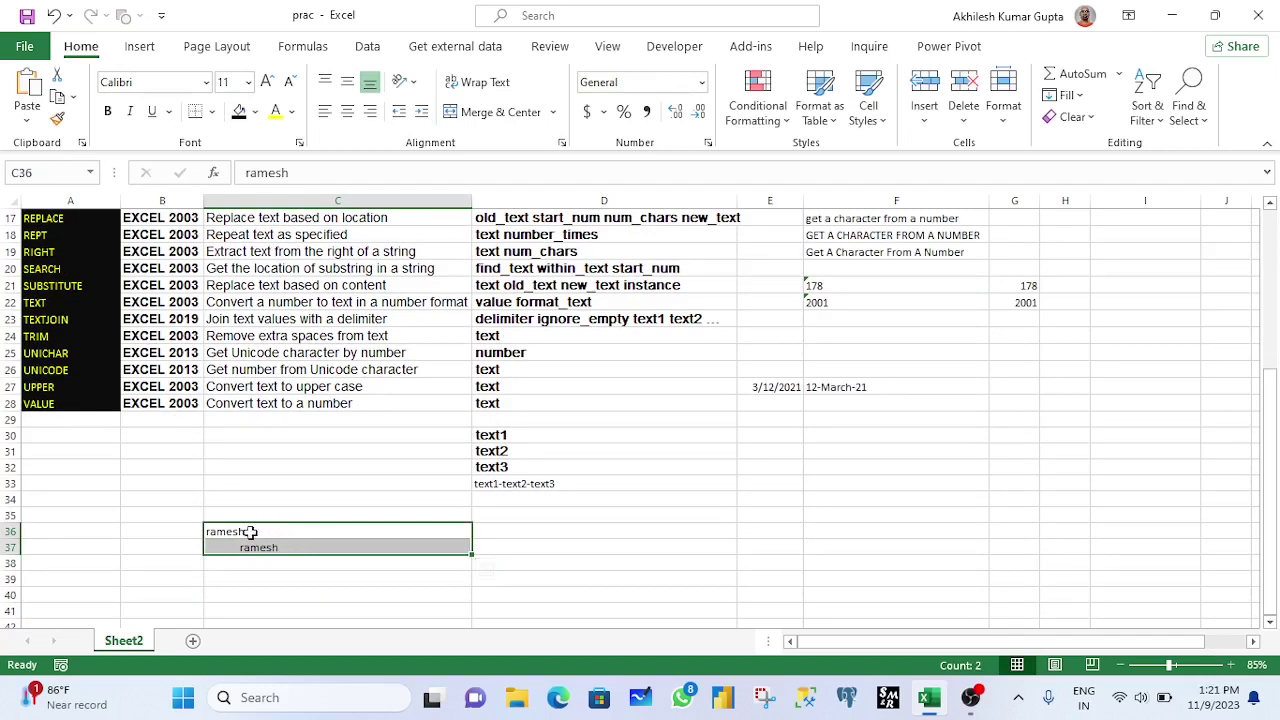
left_click(251, 532)
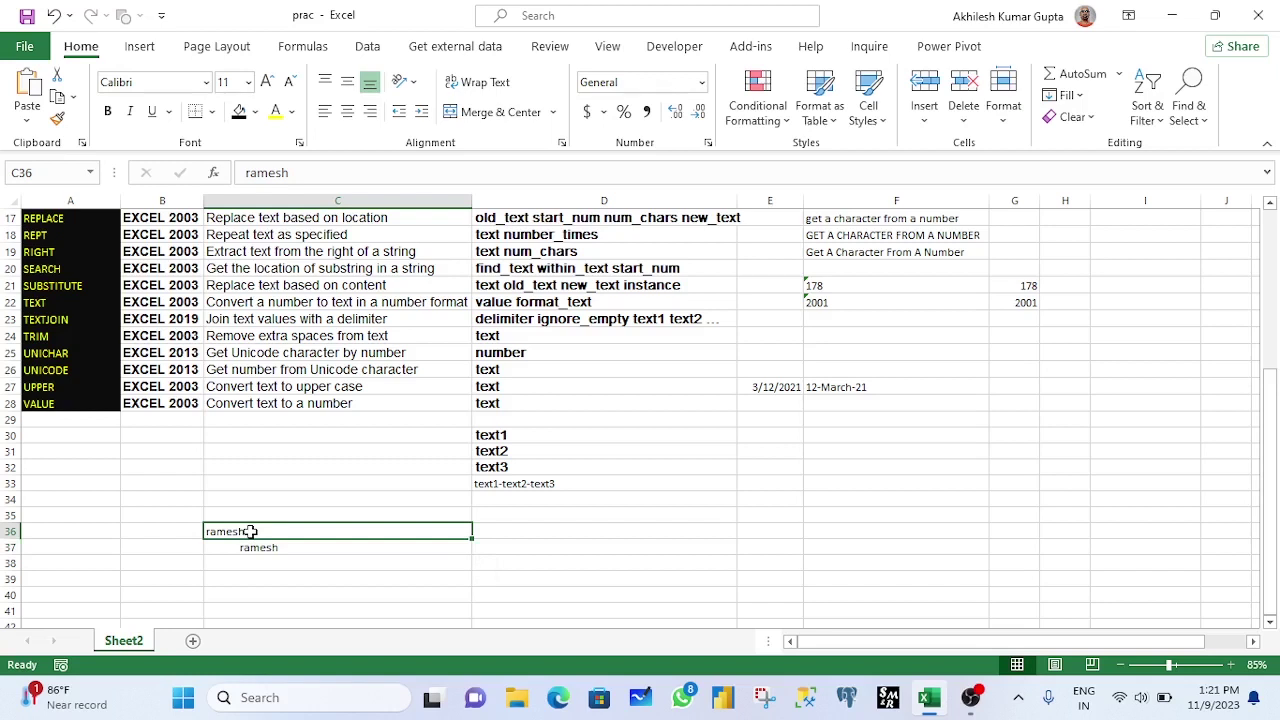
left_click(250, 546)
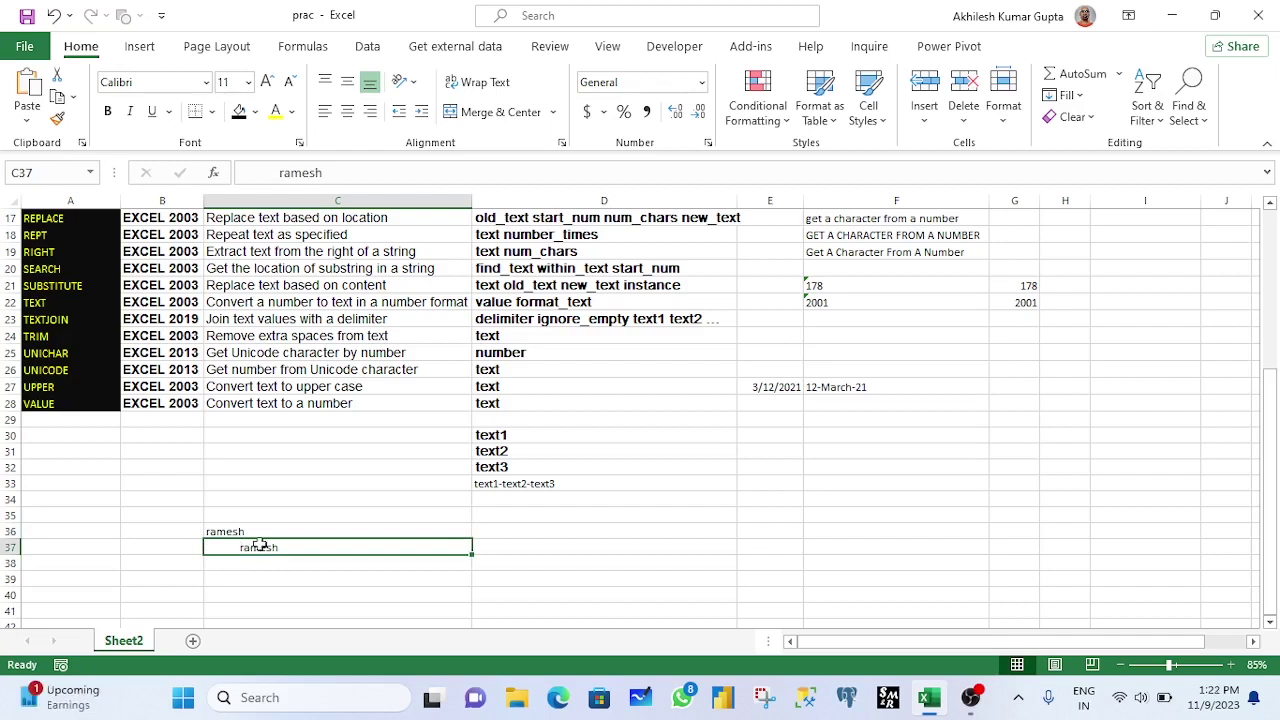
- Enter the sample name without leading spaces in cells D36 and D37 and compare it with the spaced entry in C37
left_click(512, 533)
type("ramesh")
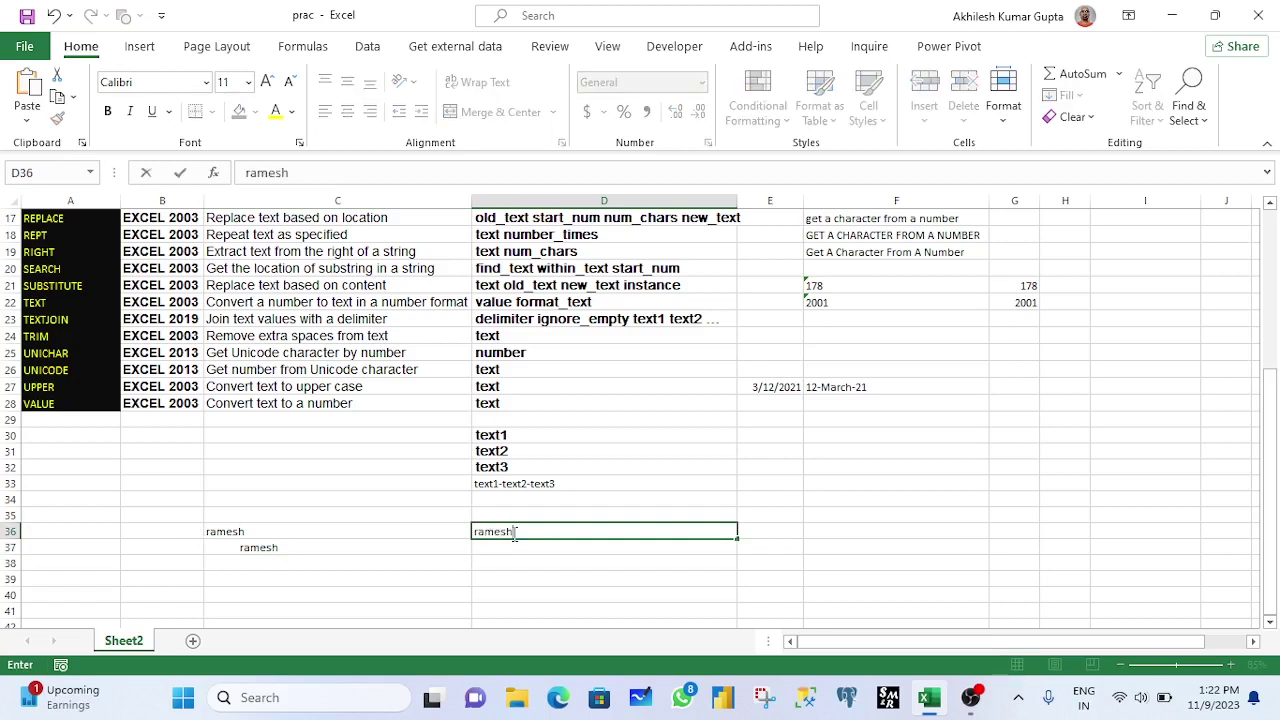
key("Return")
type("ramesh")
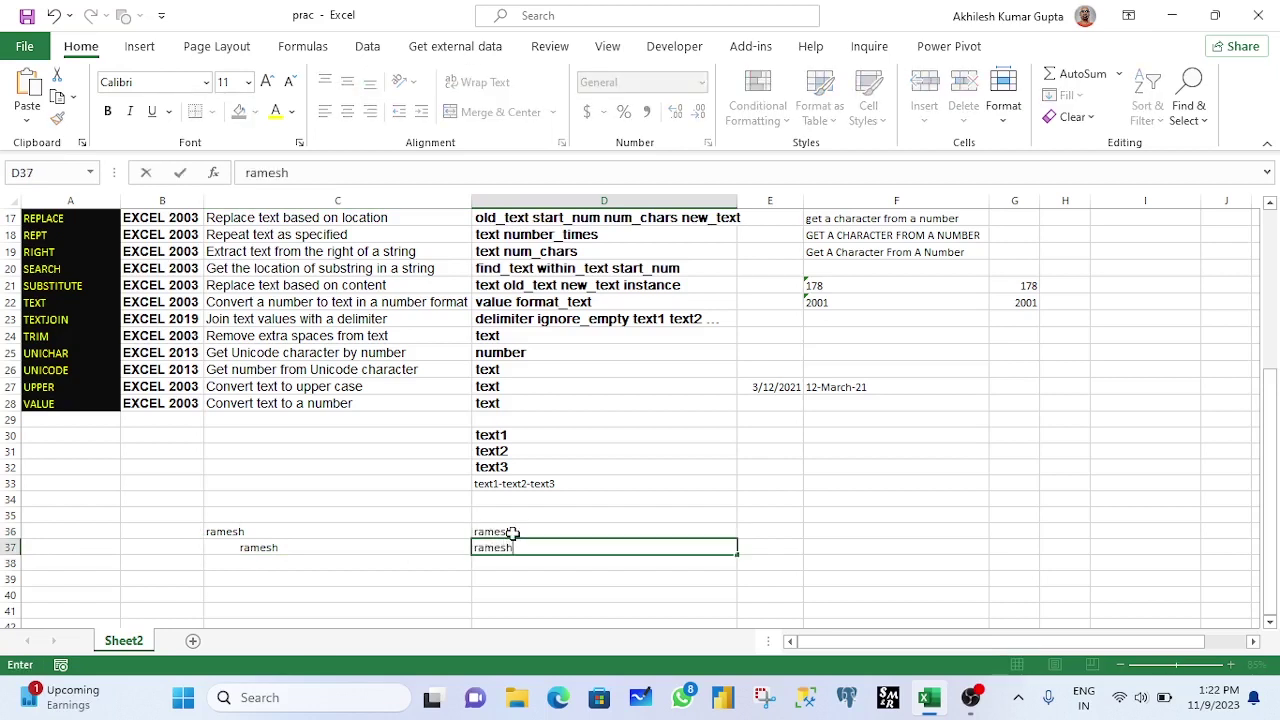
key("Return")
left_click(570, 545)
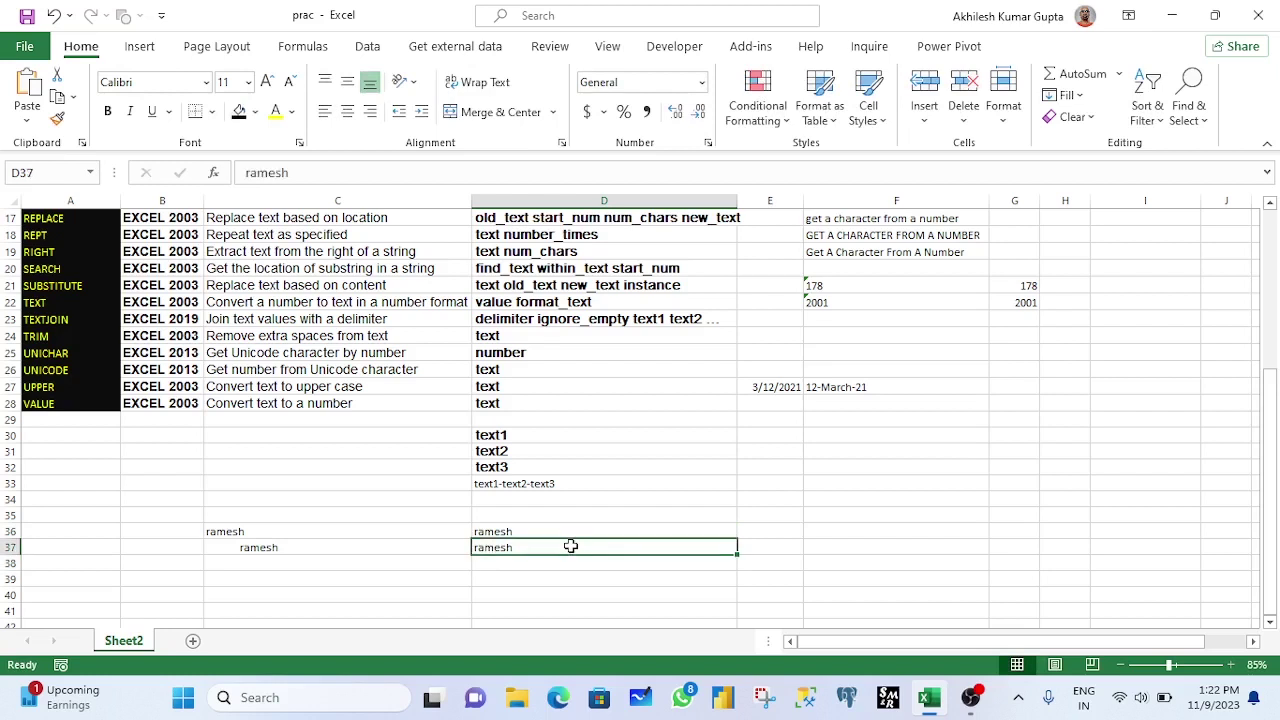
left_click(259, 546)
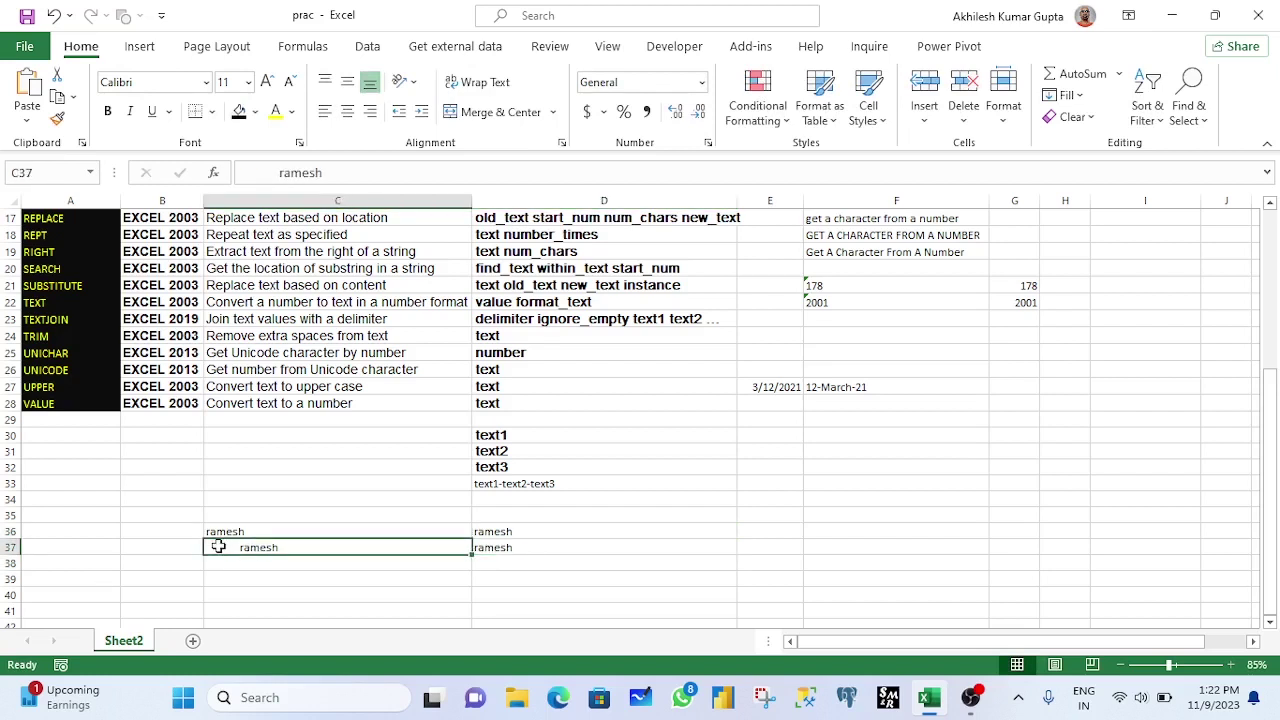
- Replace the content of cell D36 with =TRIM(C36) to strip extra spaces from the first sample name
left_click(489, 531)
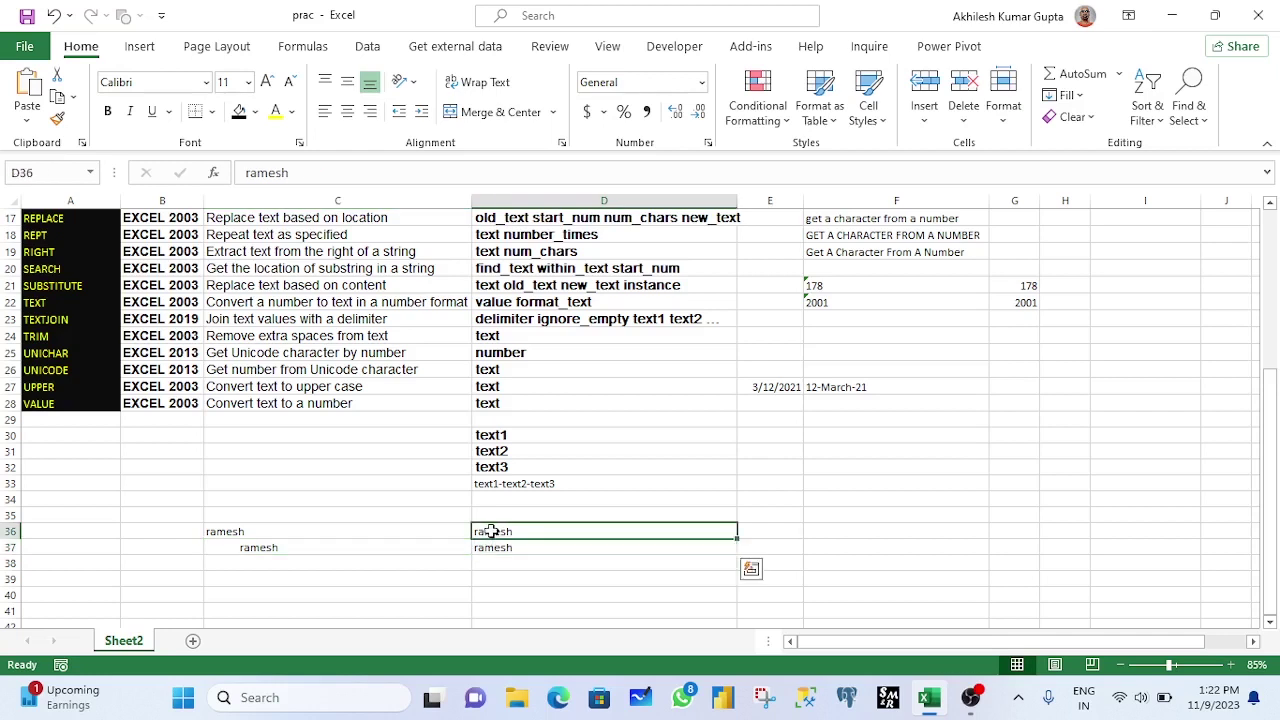
type("=tri")
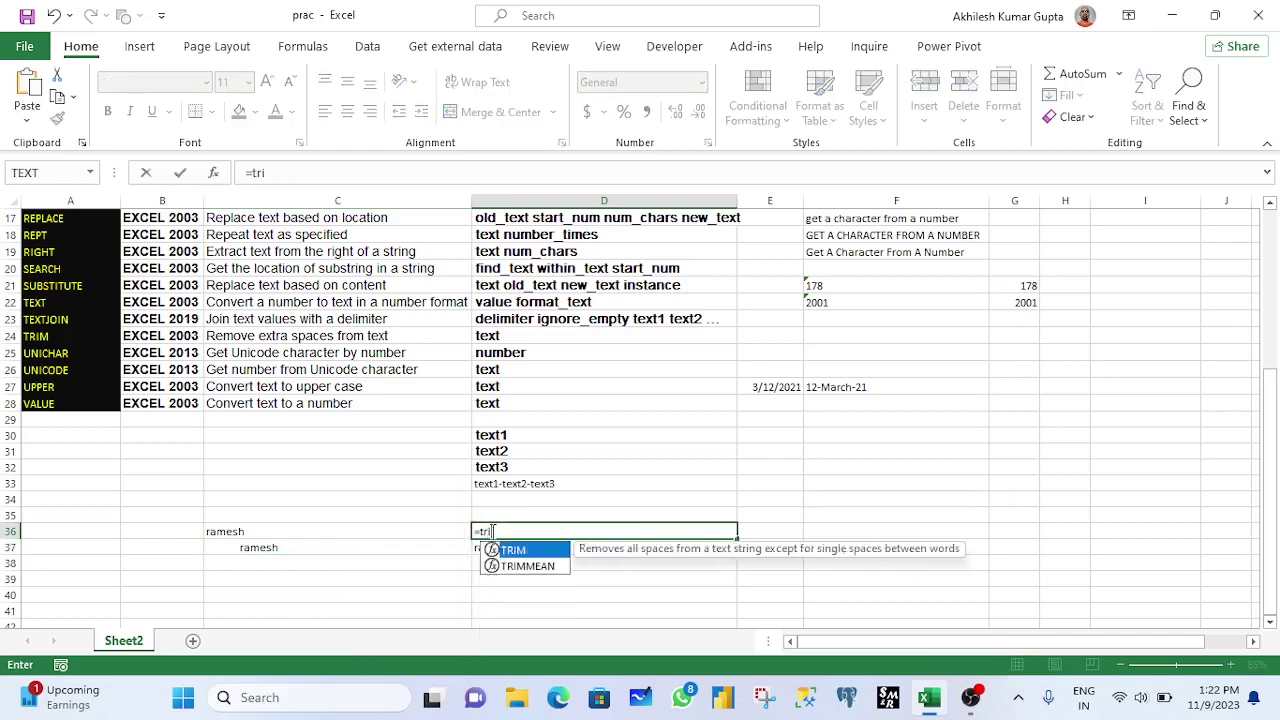
type("m")
key("Tab")
left_click(353, 542)
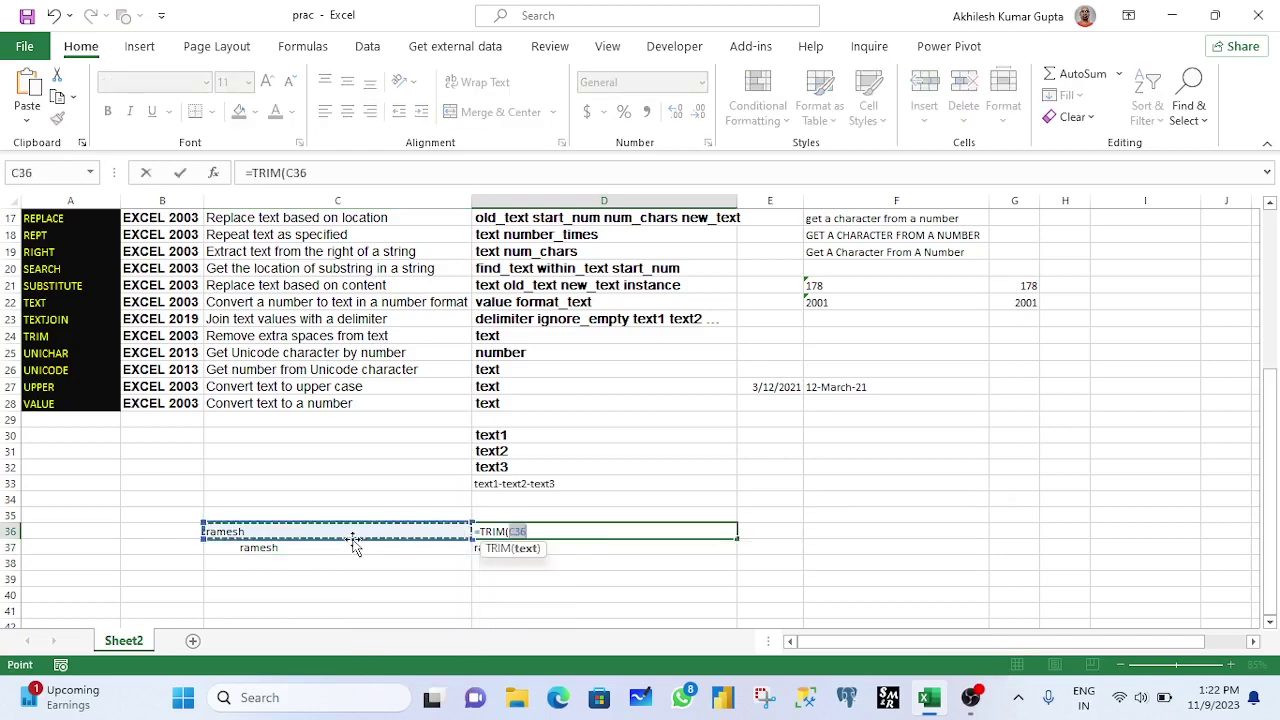
type(")")
key("Return")
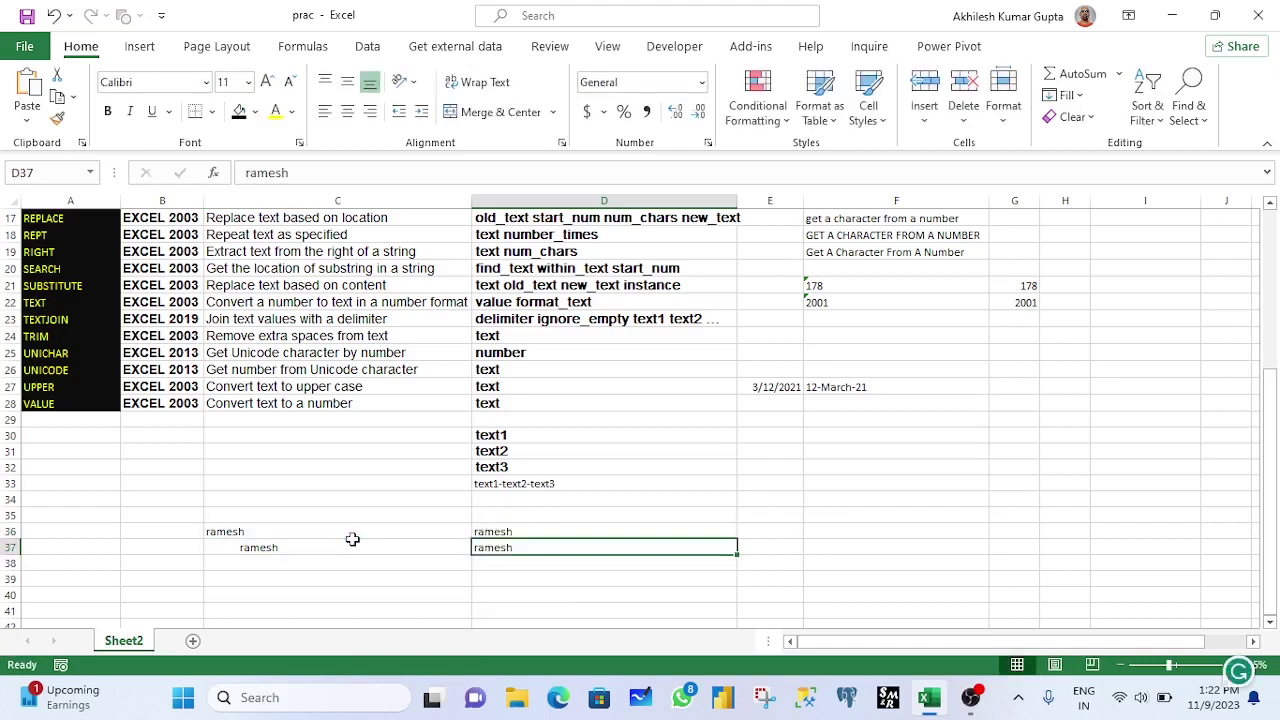
- Replace the content of cell D37 with =TRIM(C37) to remove the leading spaces from the second sample name
type("=tr")
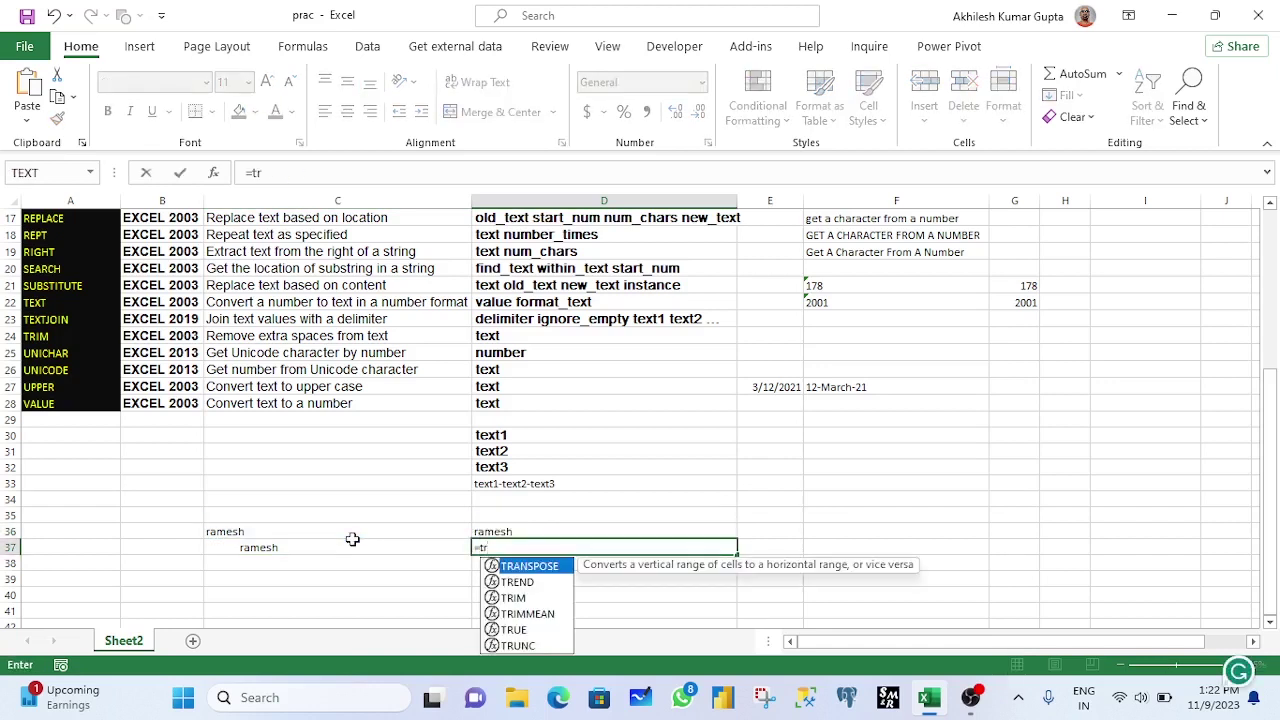
type("i")
key("Tab")
left_click(319, 546)
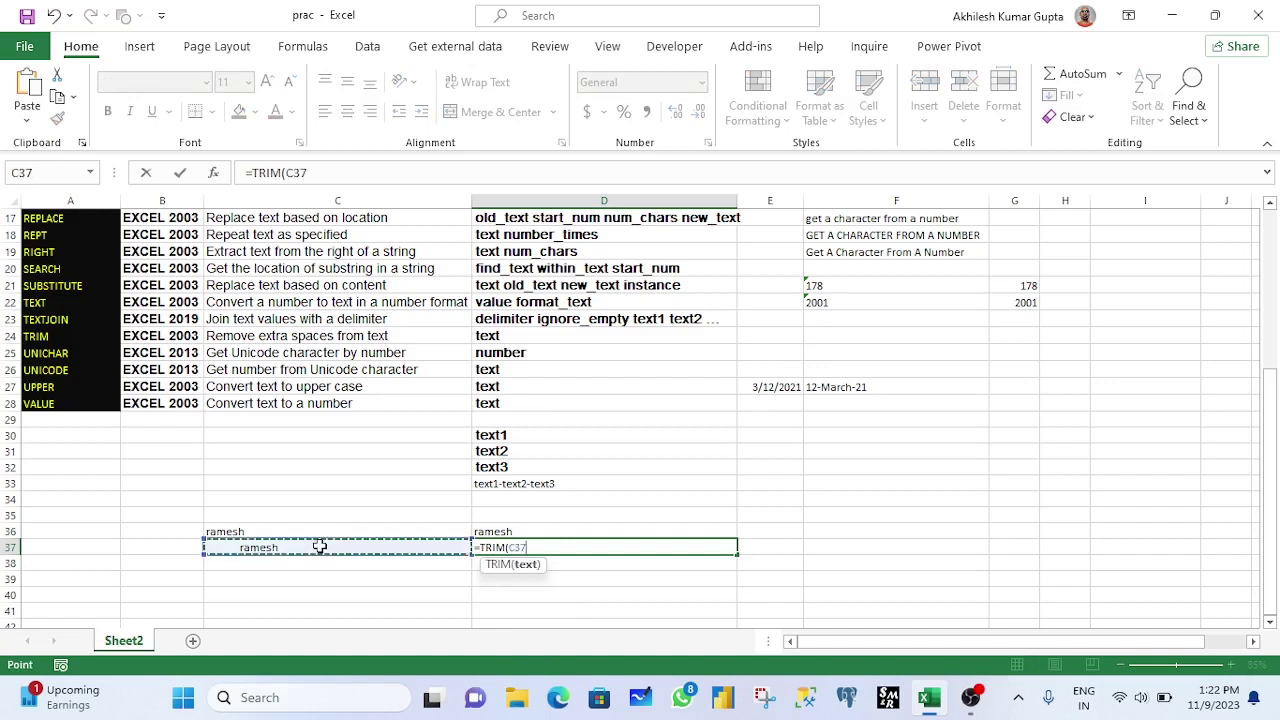
type(")")
key("Return")
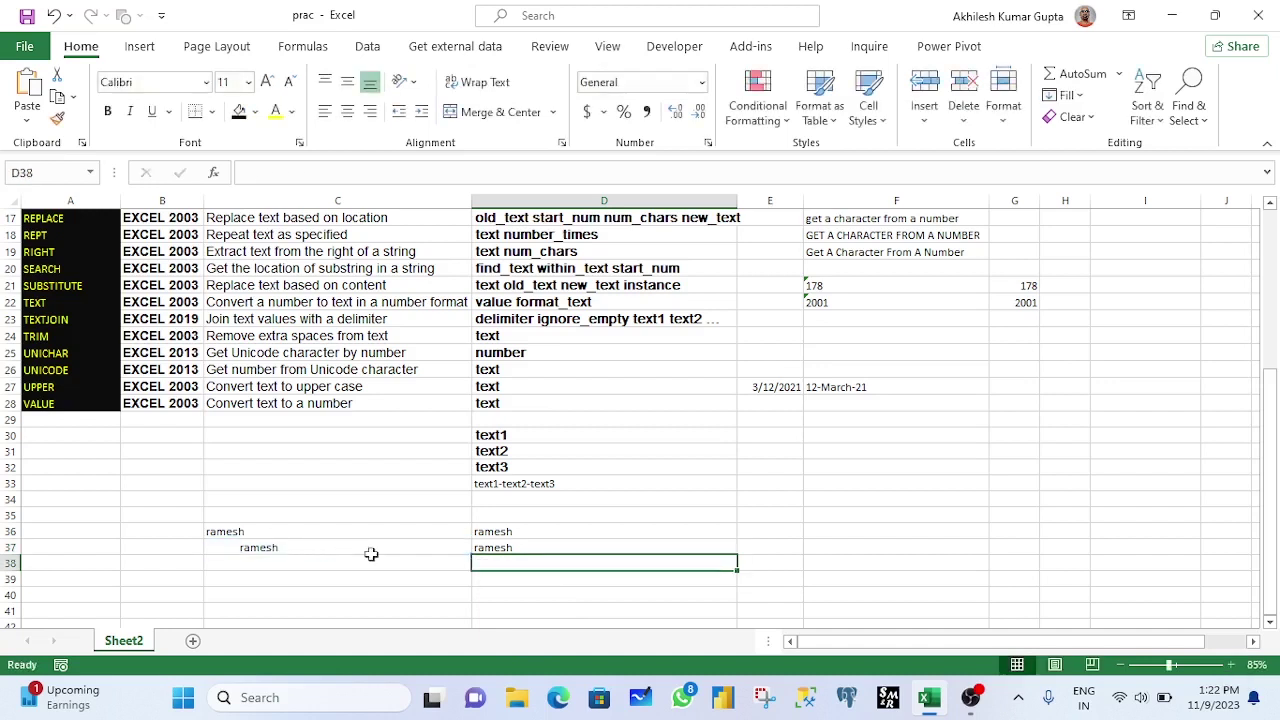
left_click(826, 553)
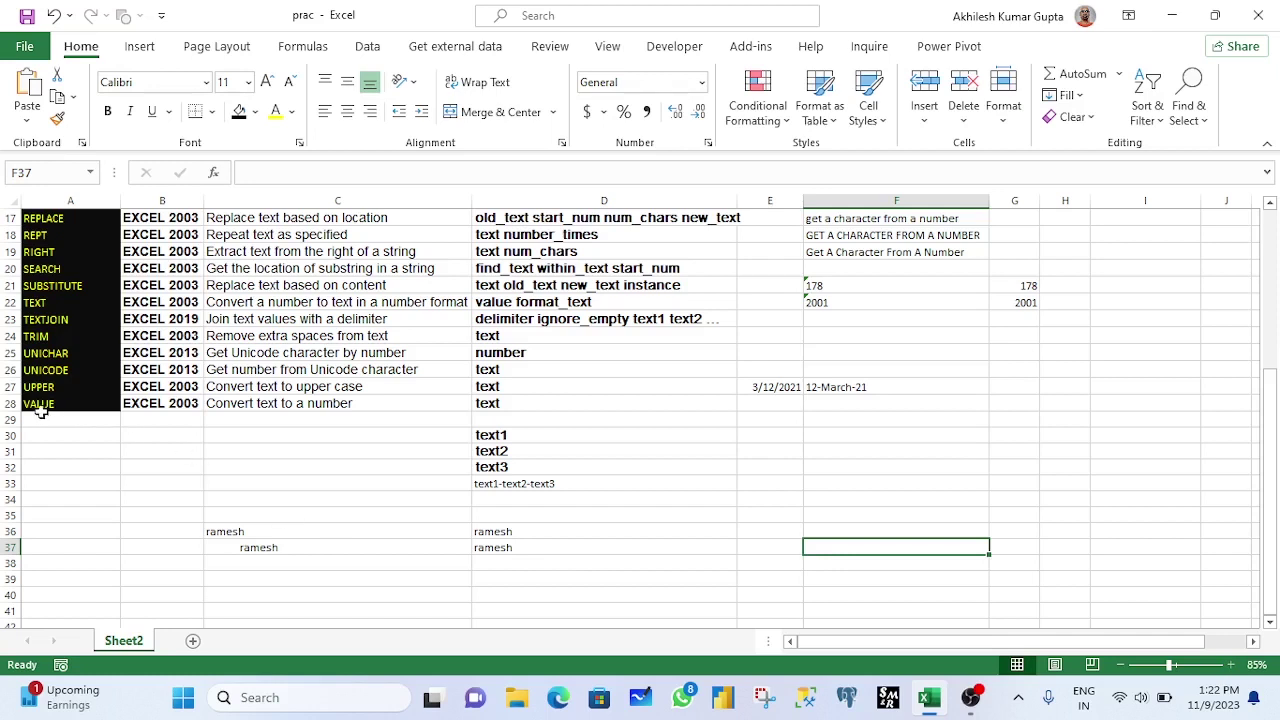
- Demonstrate the VALUE function by entering =VALUE(E27) in cell E29, and compare its result with the date in E27
left_click_drag(45, 419, 40, 403)
left_click(780, 388)
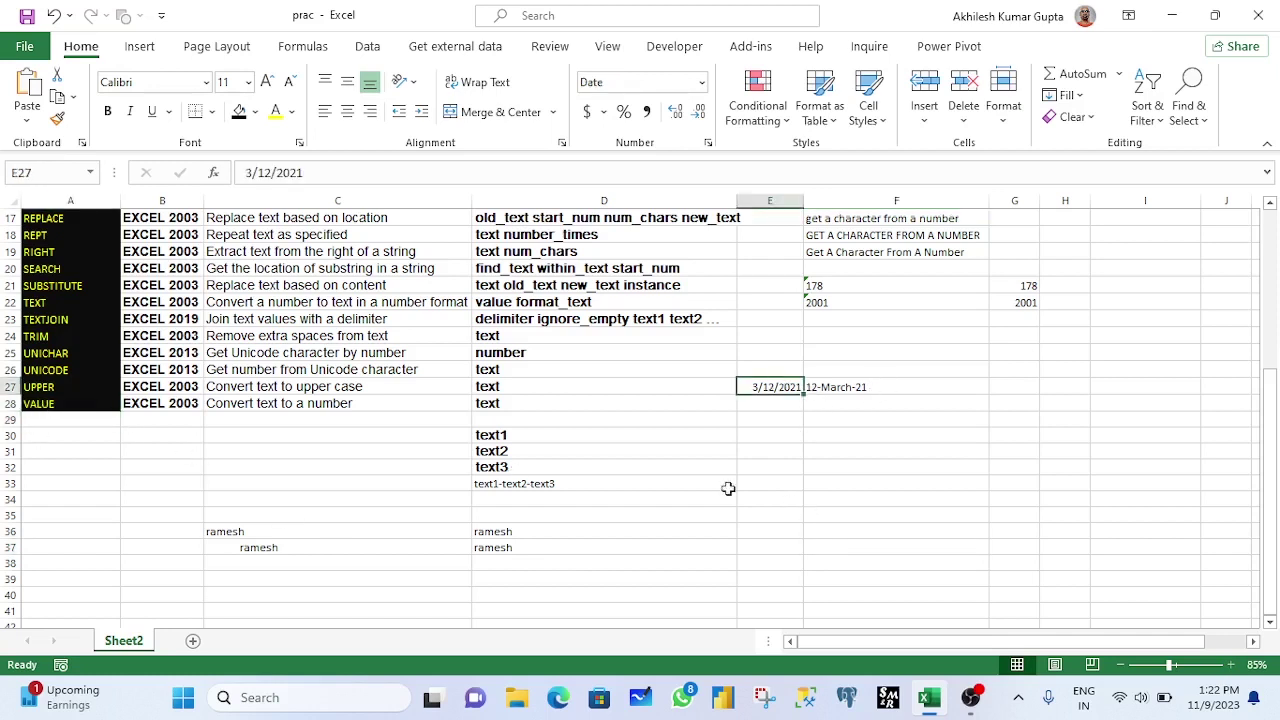
left_click(40, 403)
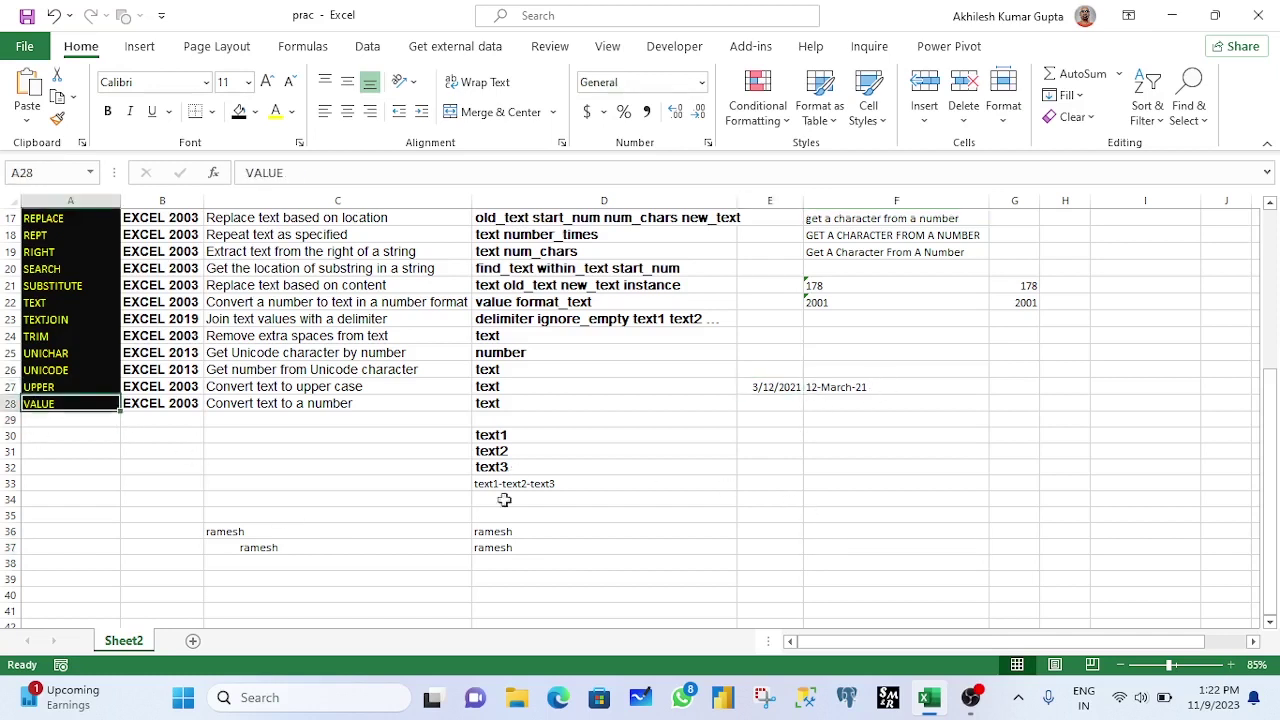
left_click(763, 420)
type("=val")
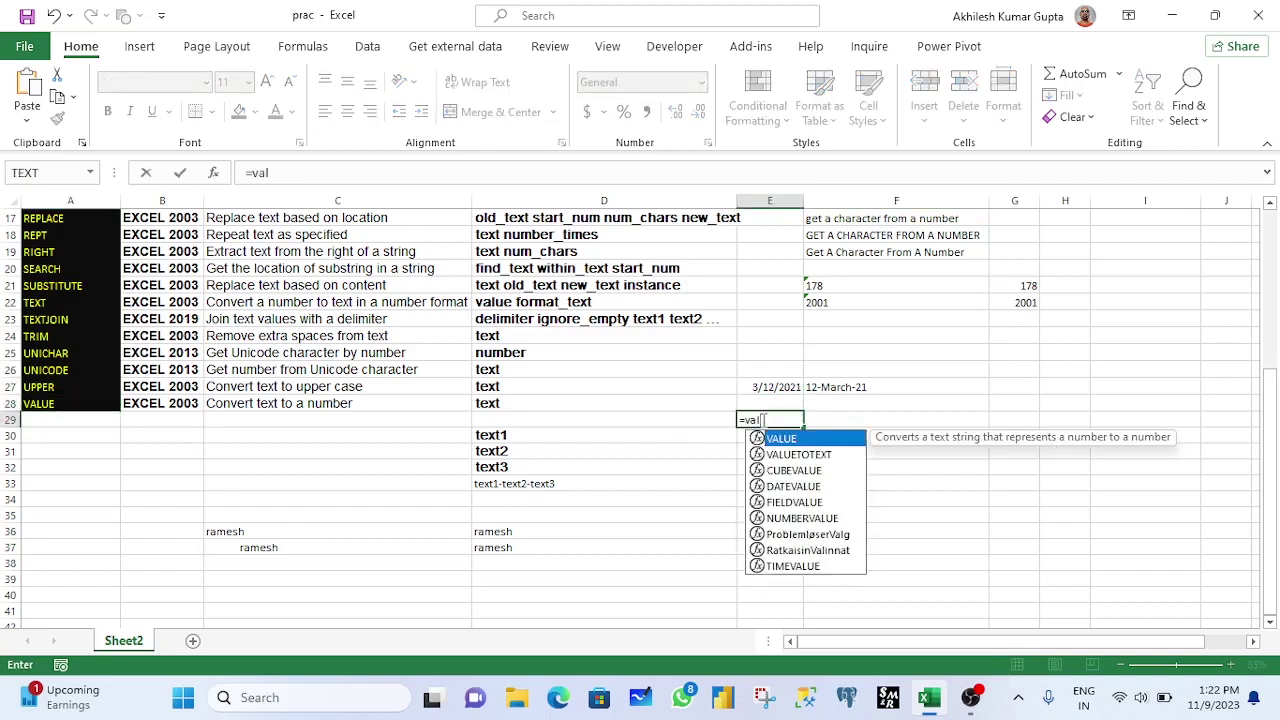
key("Tab")
left_click(770, 388)
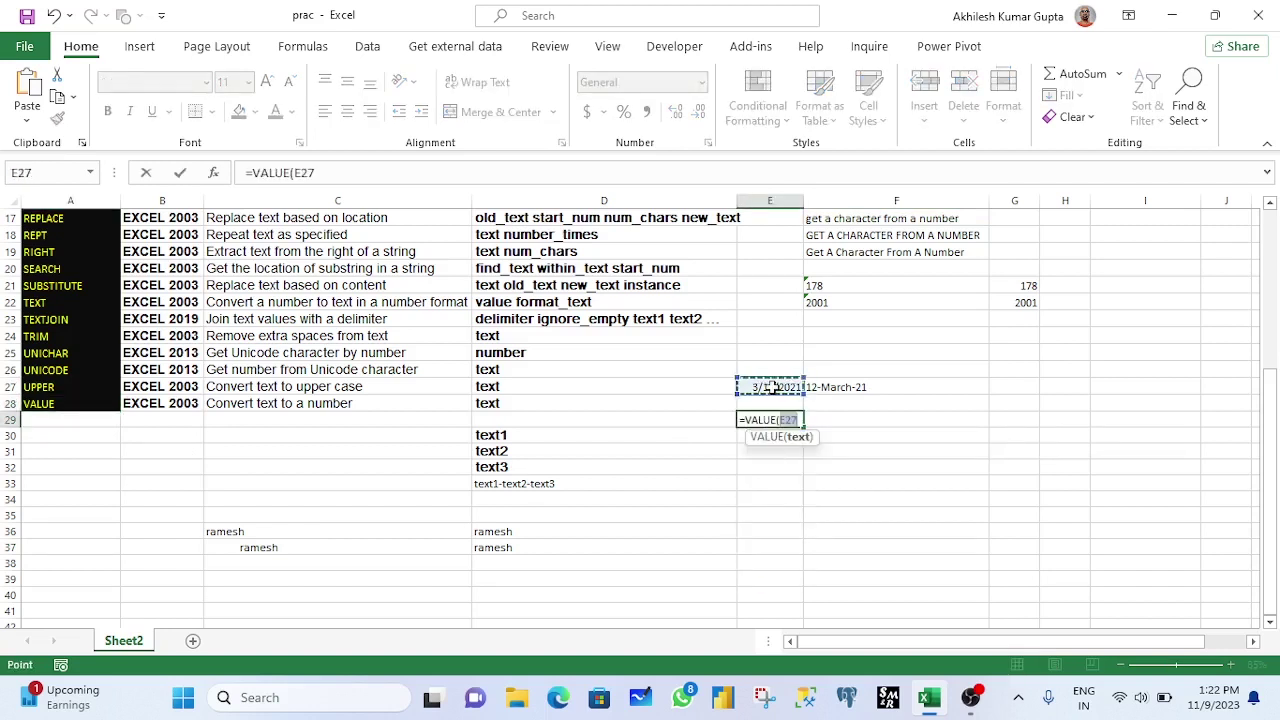
type(")")
key("Return")
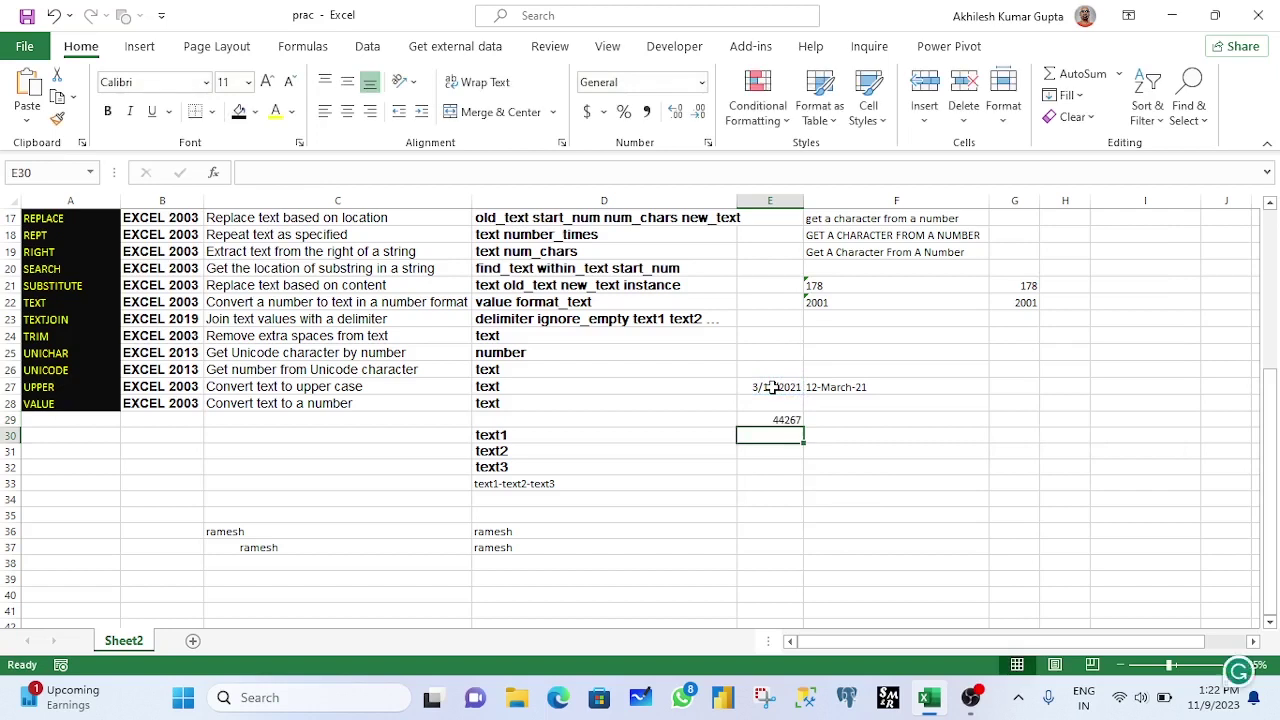
left_click(783, 421)
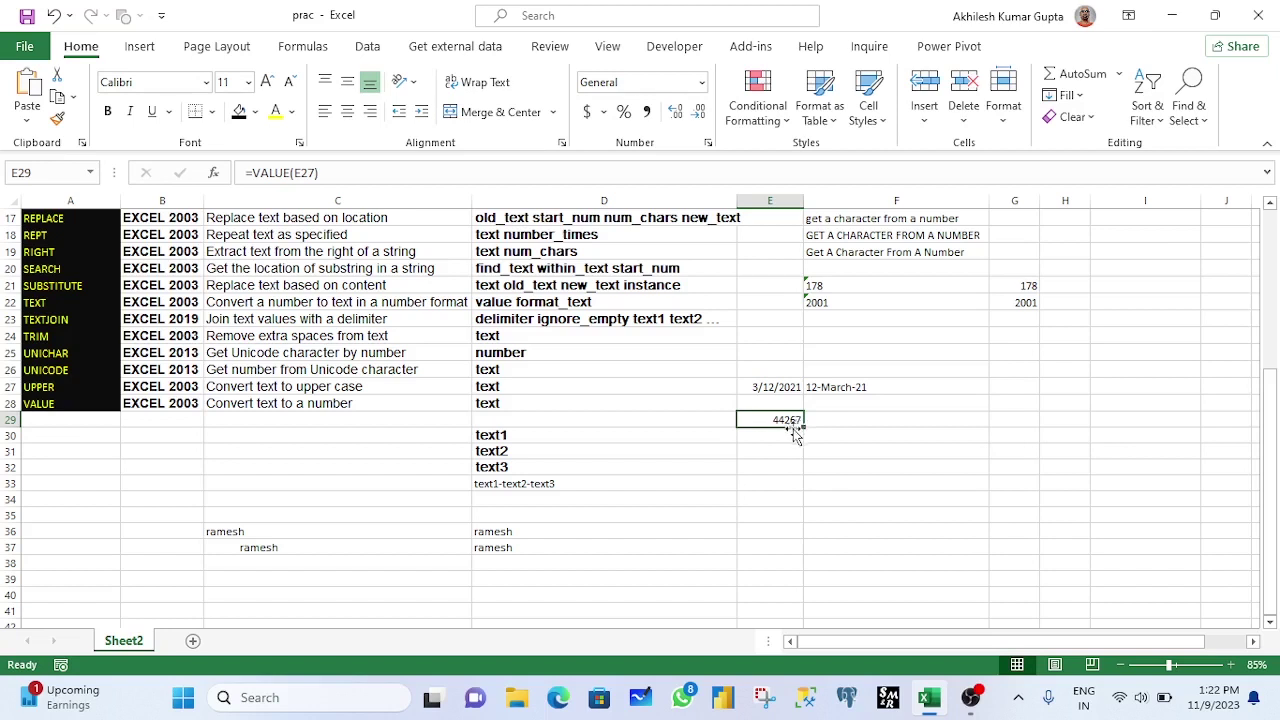
left_click(754, 389)
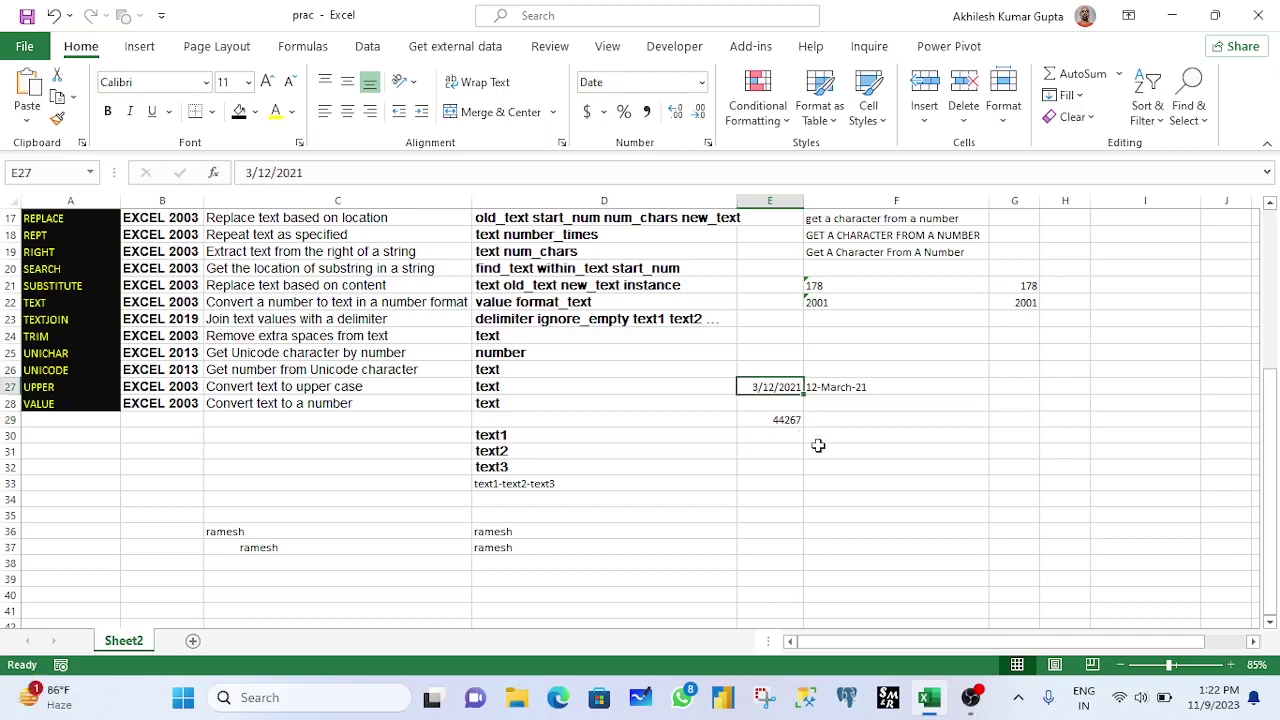
- Format cell E29 as a date using the 3/14/12 type
left_click(798, 421)
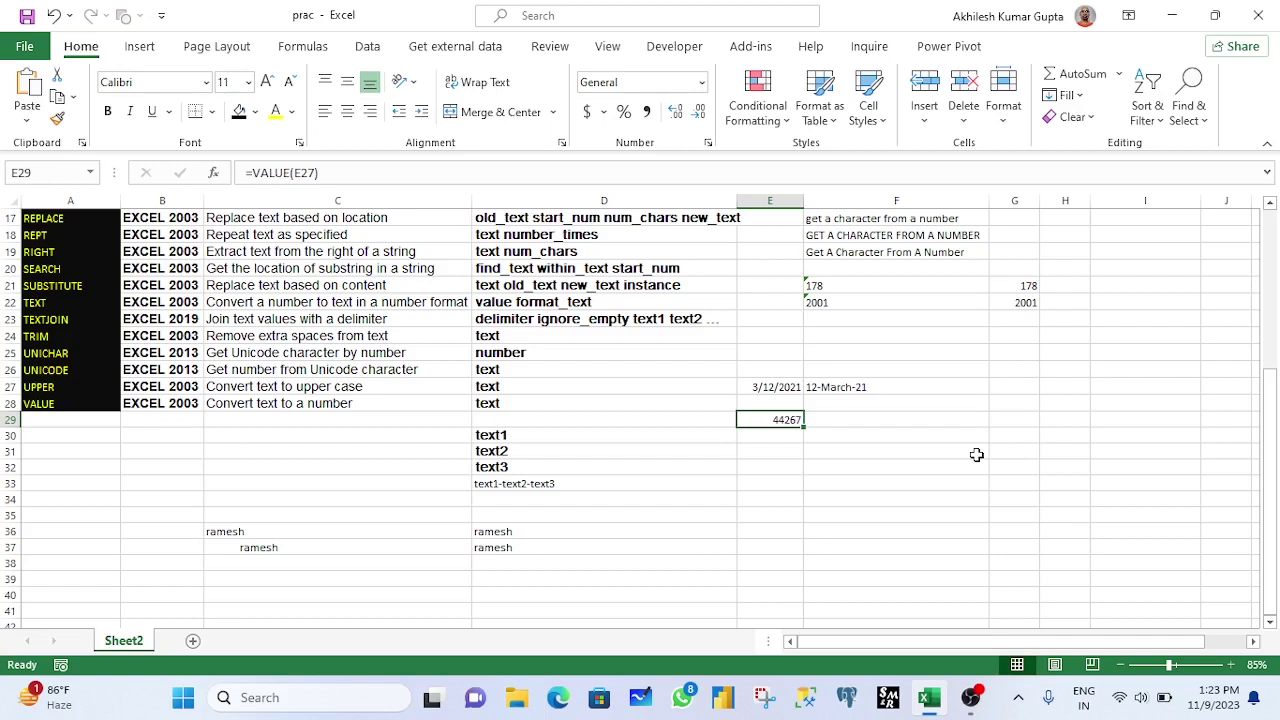
key("ctrl+1")
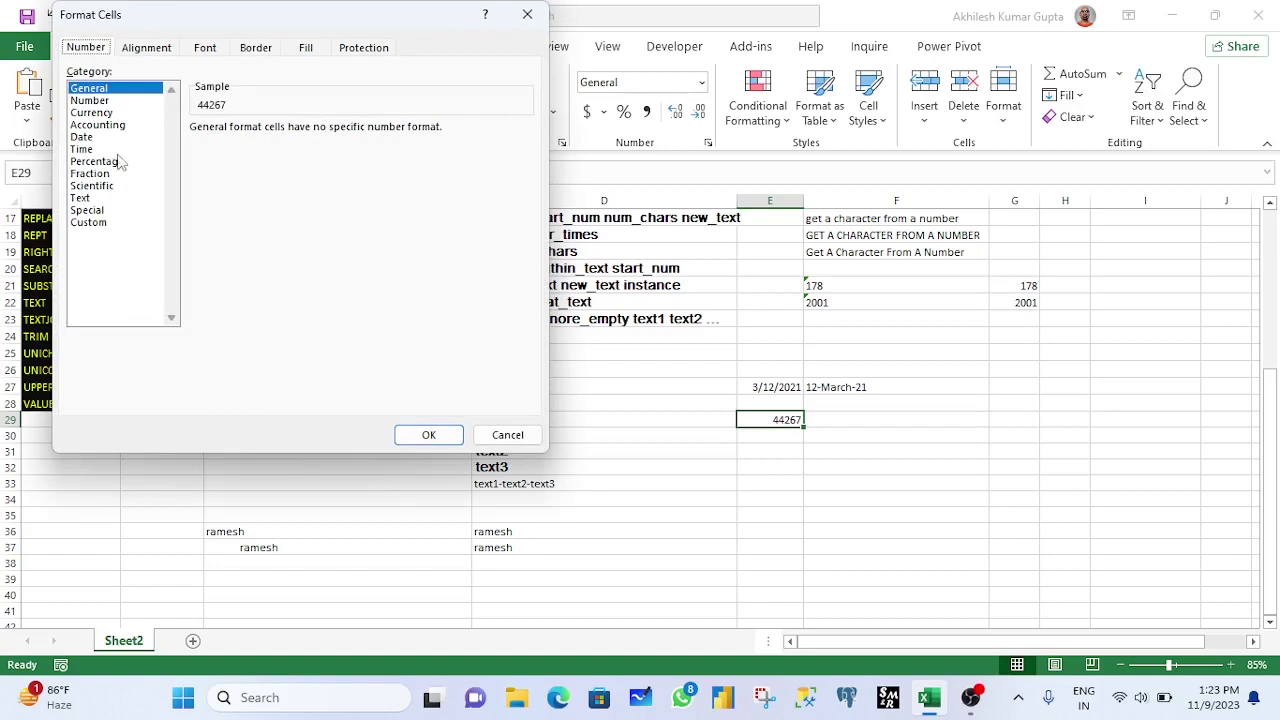
left_click(81, 136)
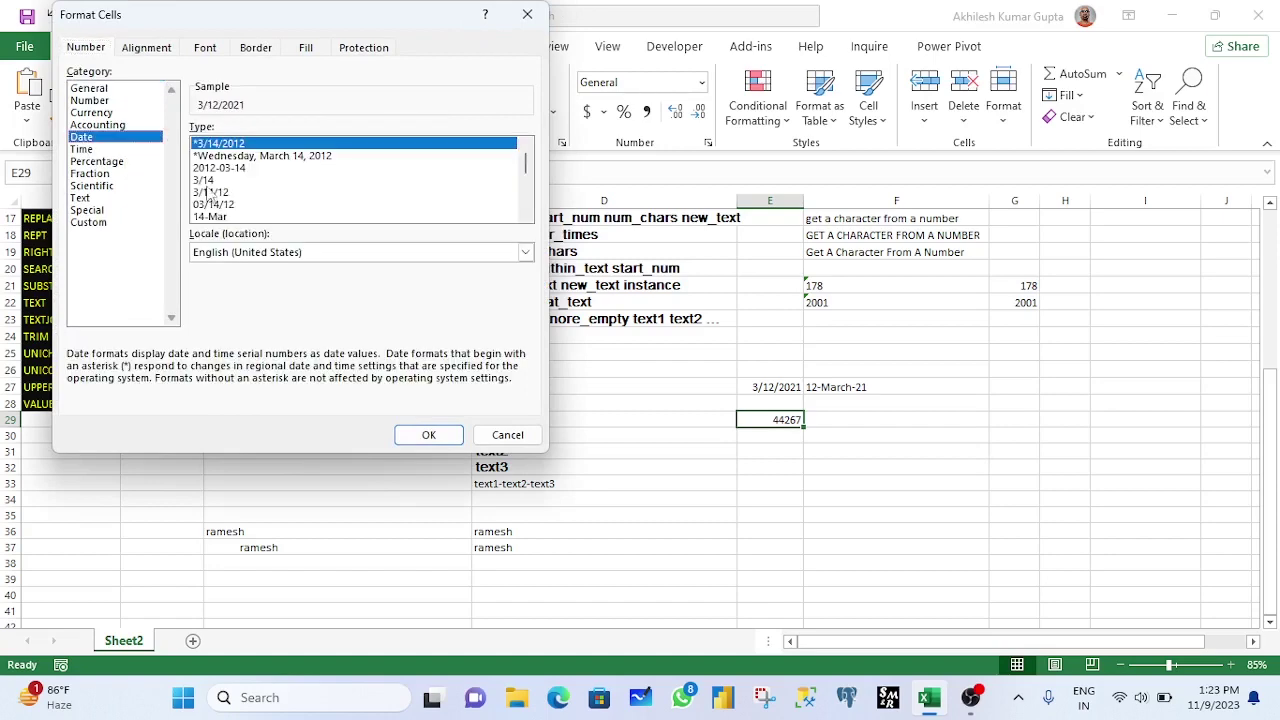
left_click(215, 192)
left_click(429, 434)
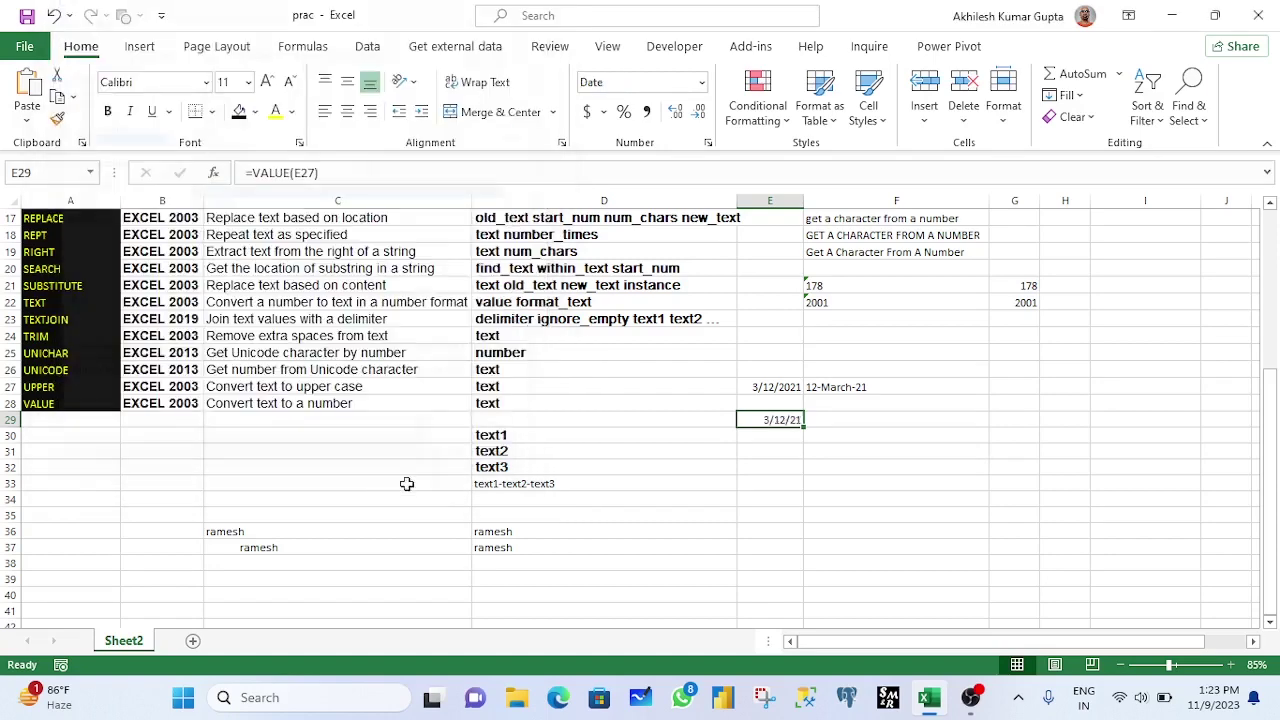
left_click(702, 83)
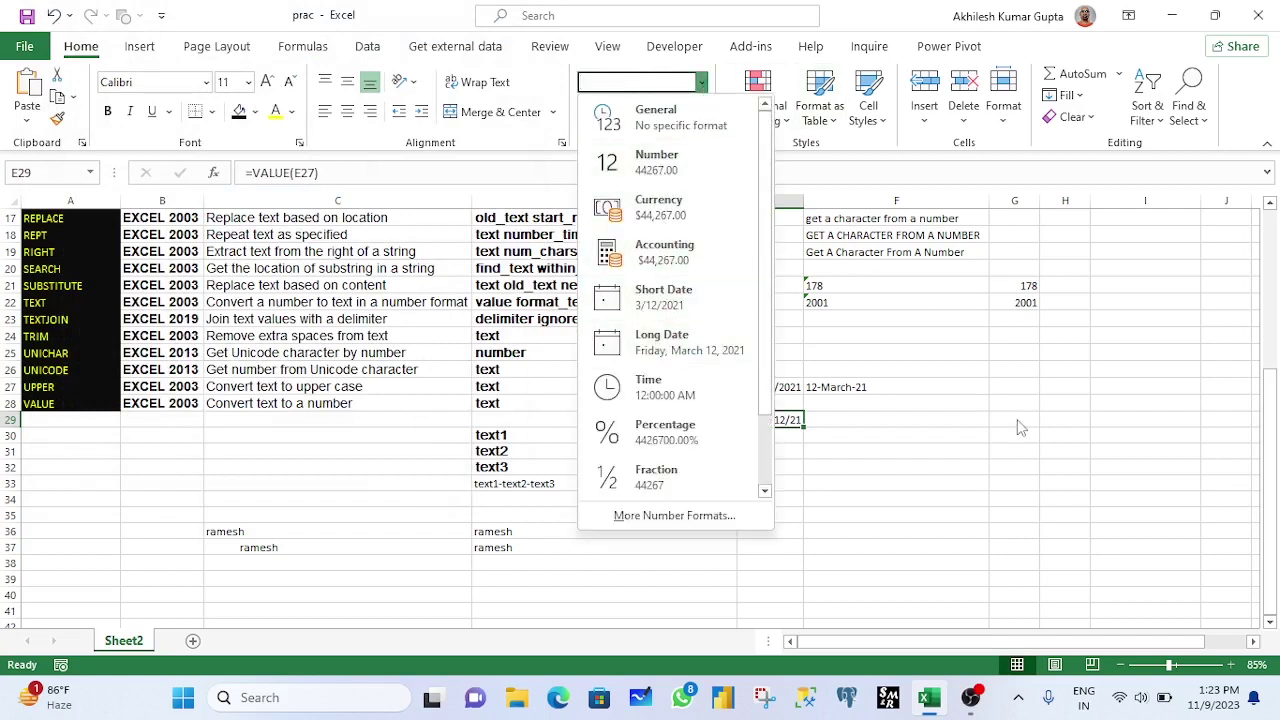
key("Escape")
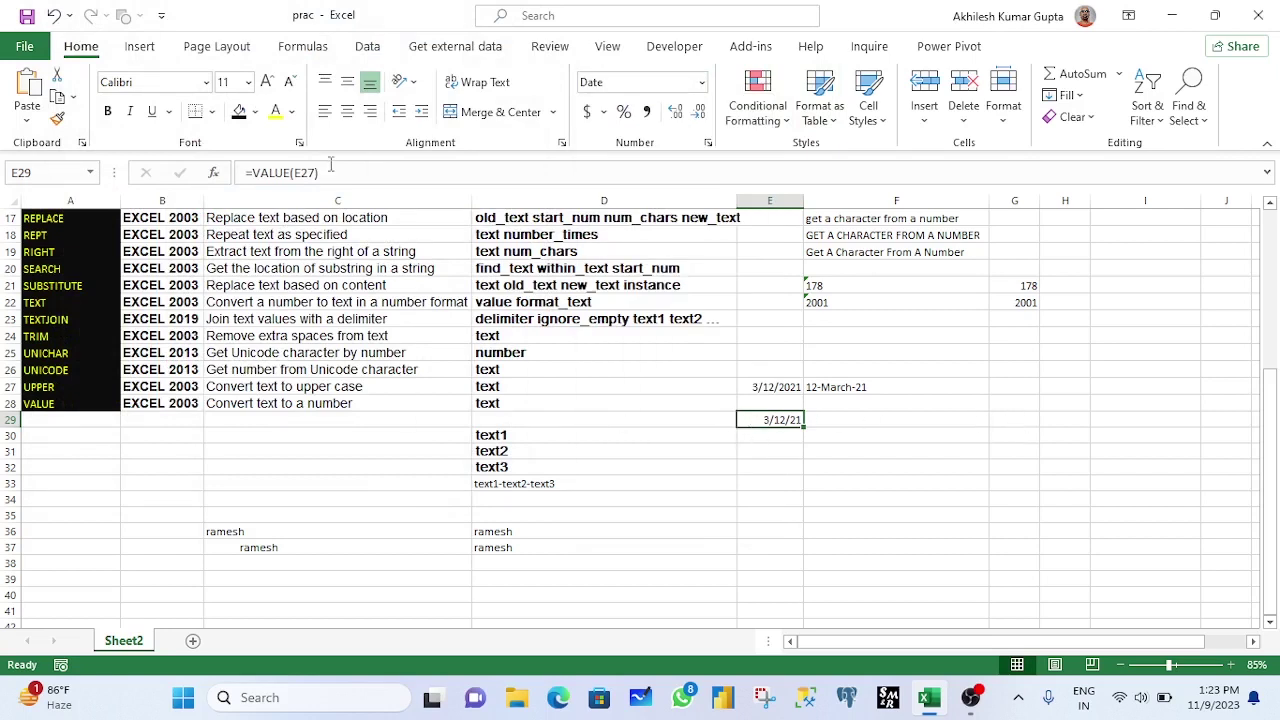
- Set the number format of cell E29 back to General
left_click(784, 387)
left_click(786, 420)
key("ctrl+shift+asciitilde")
- Examine the UPPER entry in the function list alongside the LOWER and UPPER example formulas in F17 and F18
left_click(40, 388)
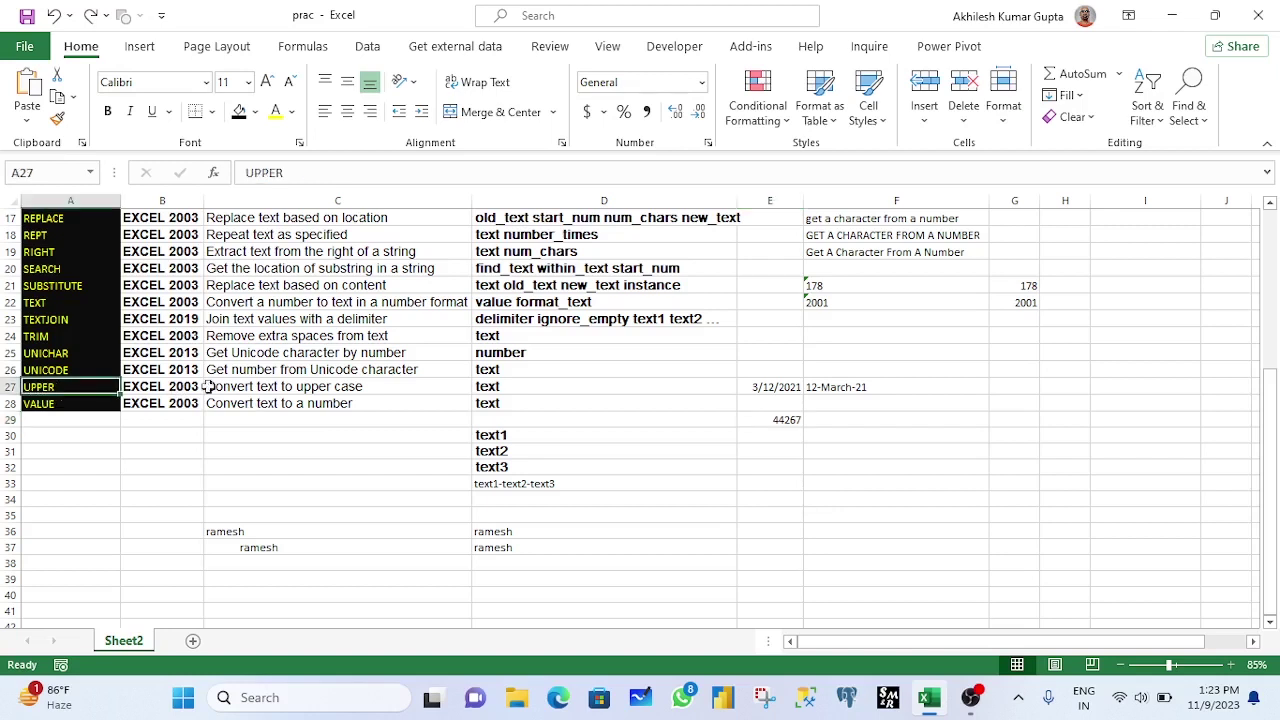
left_click(811, 220)
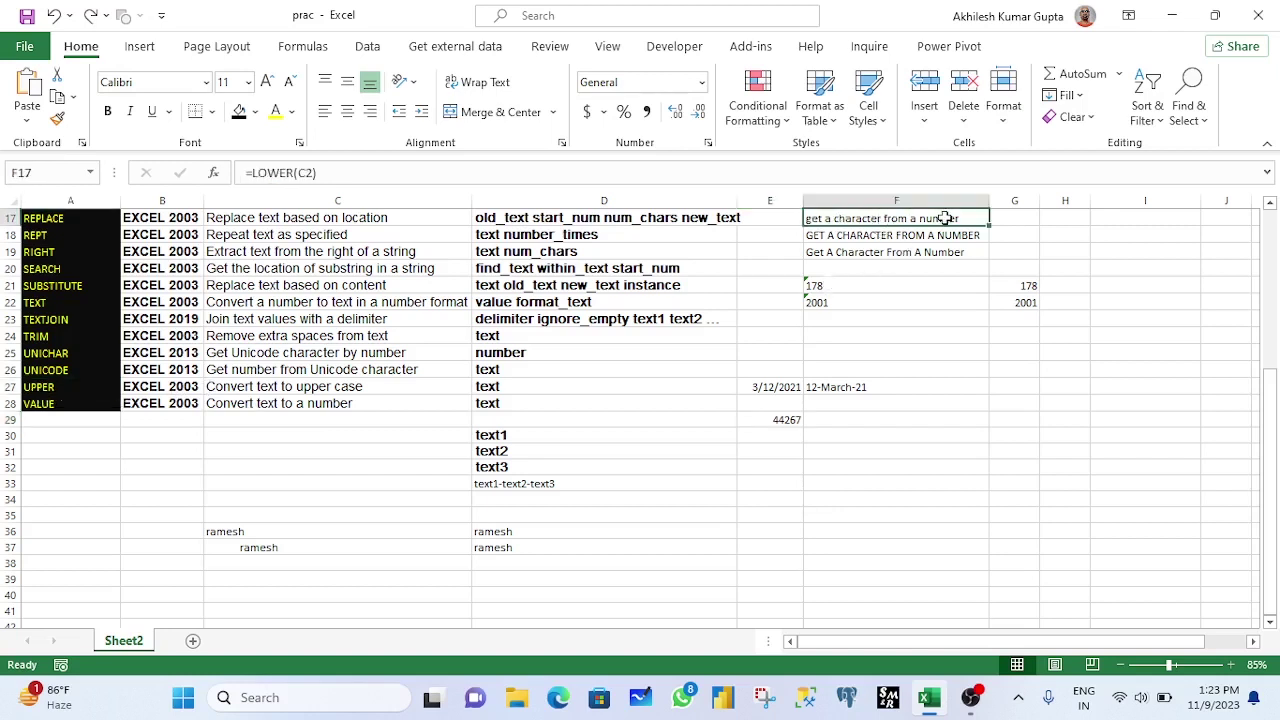
left_click(815, 234)
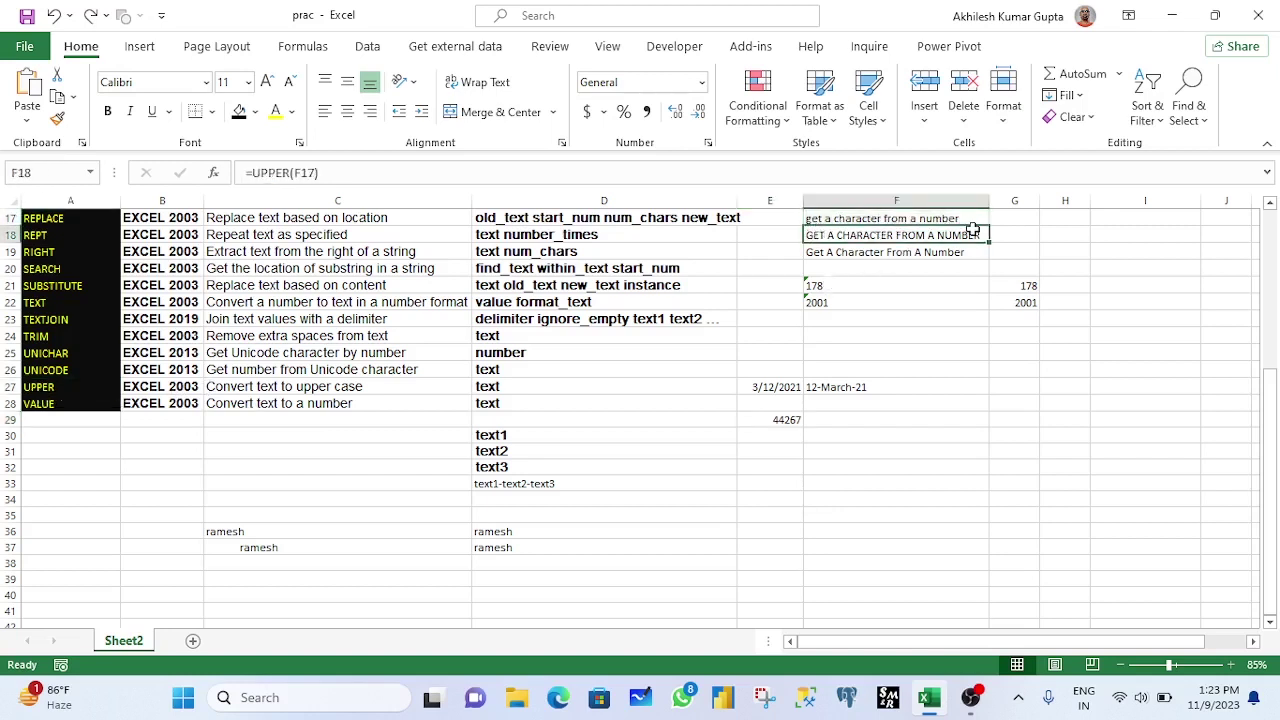
- Enter 65 in cell F37 and convert it to a character with =CHAR(F37) in G37
left_click(11, 370)
left_click(11, 353)
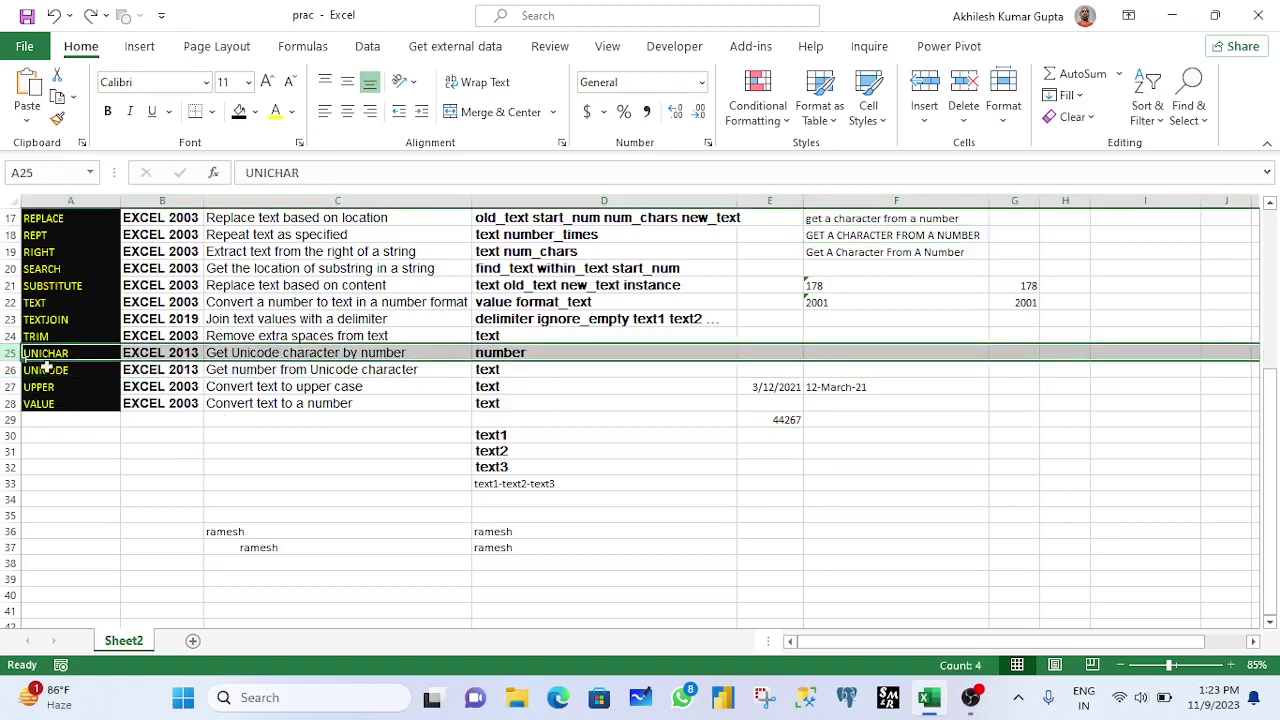
scroll(794, 510, "up", 5)
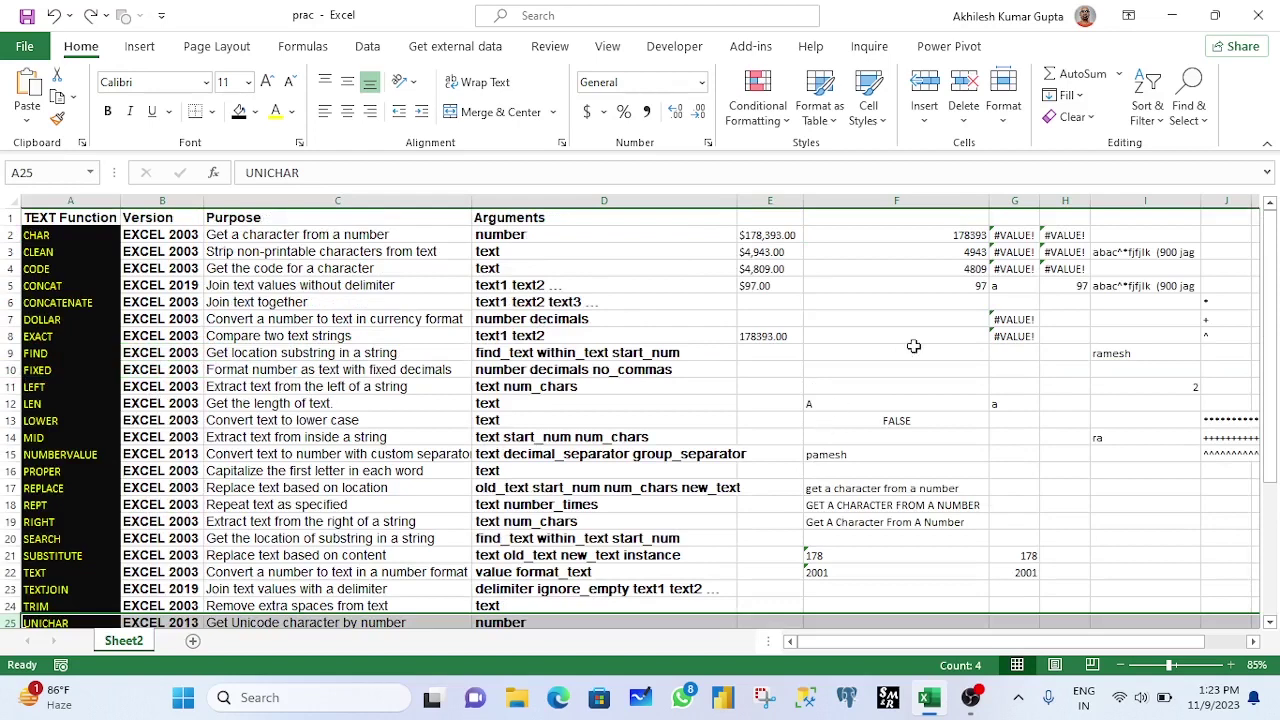
scroll(1109, 523, "down", 7)
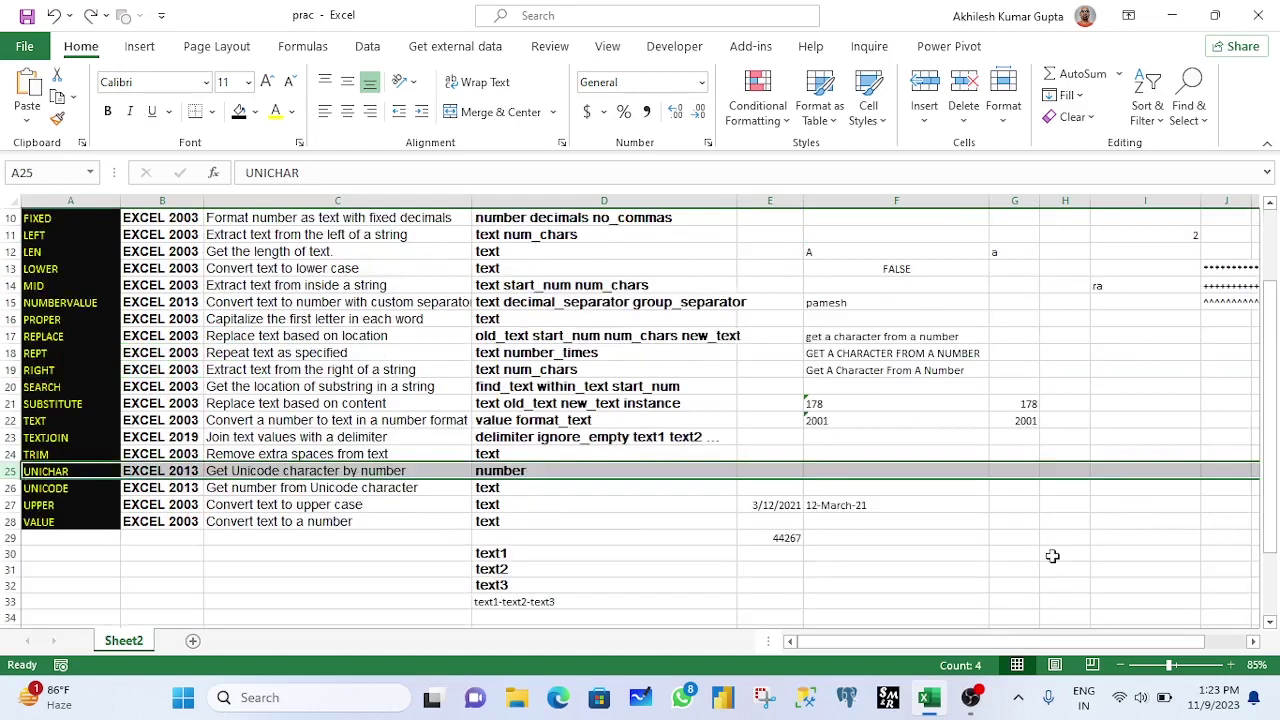
left_click(855, 464)
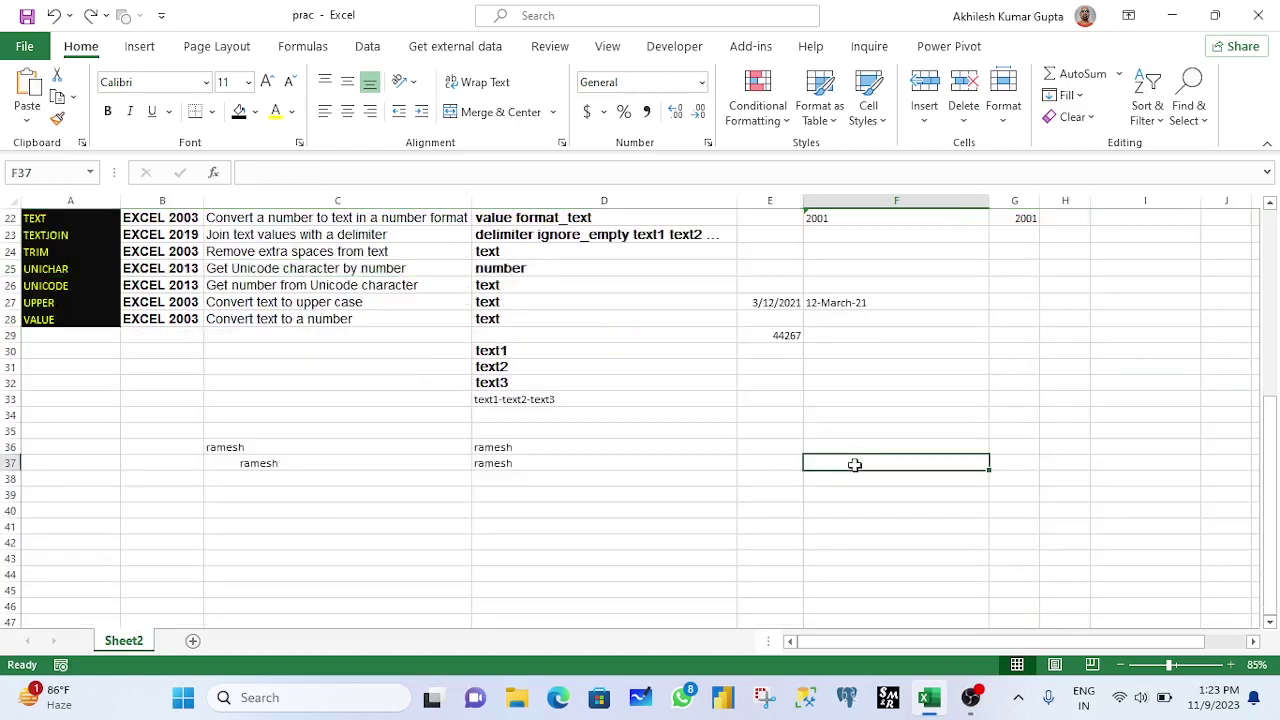
type("65")
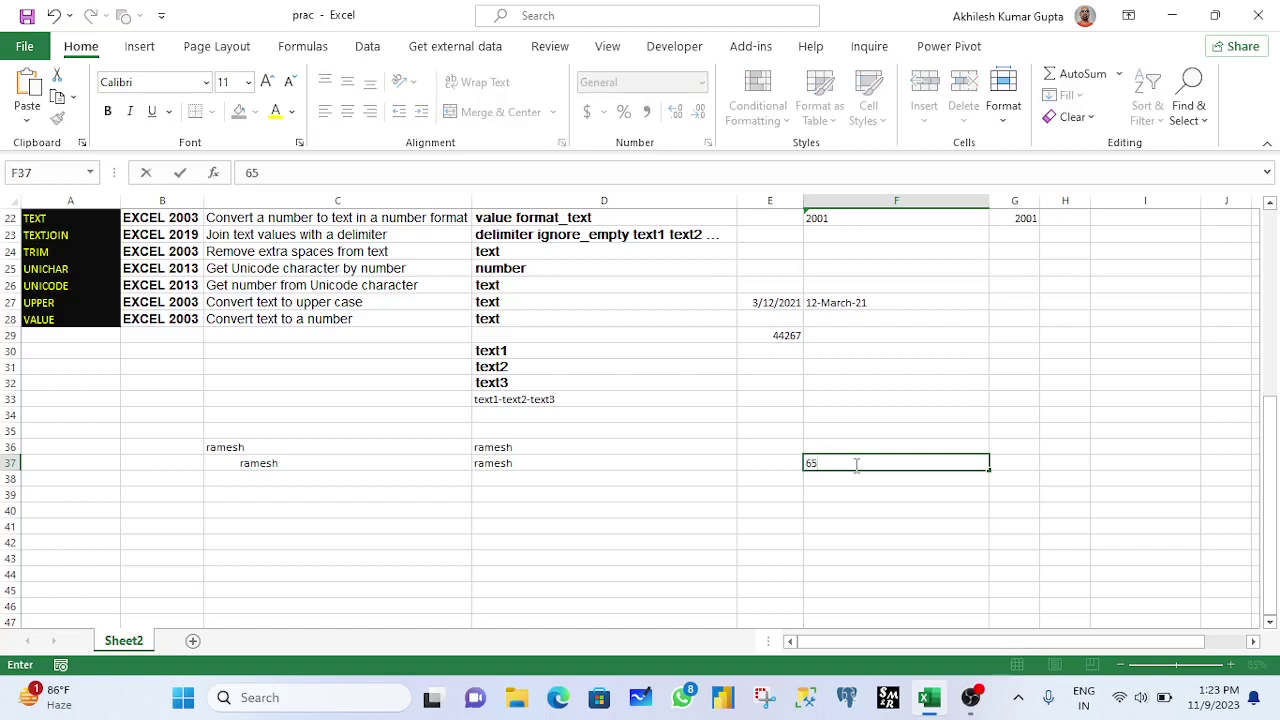
key("Tab")
type("=cha")
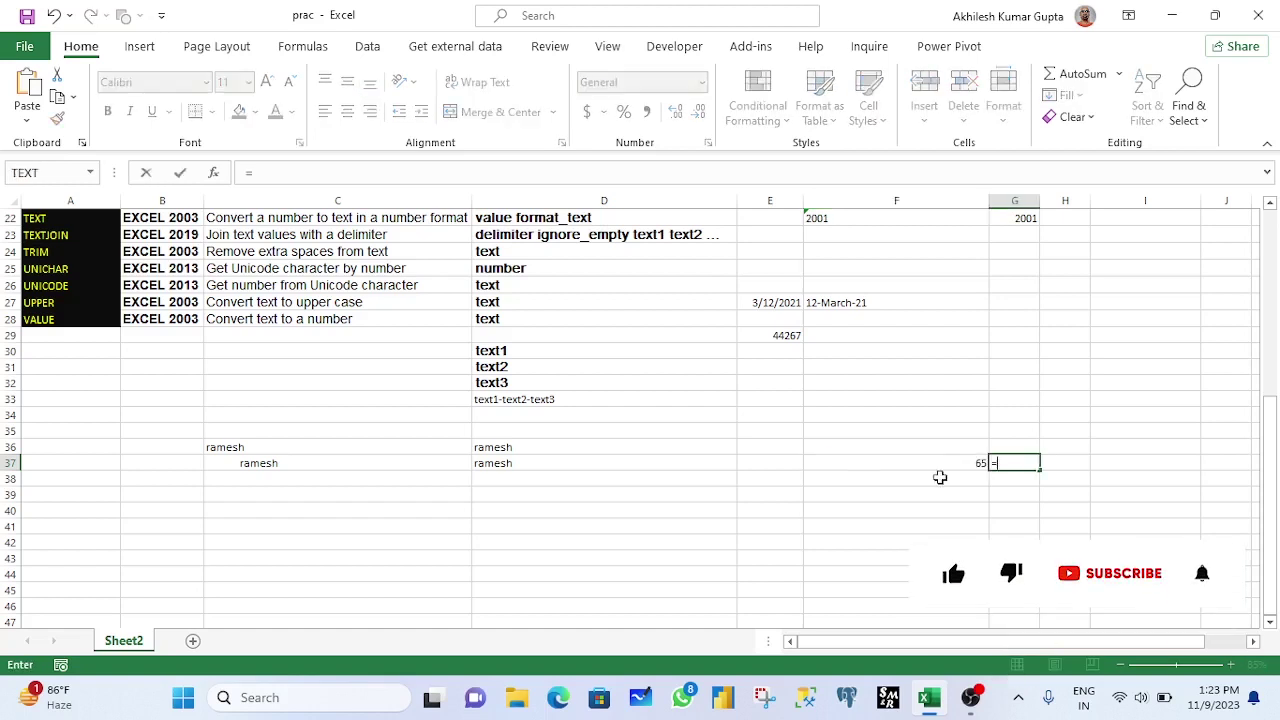
key("Tab")
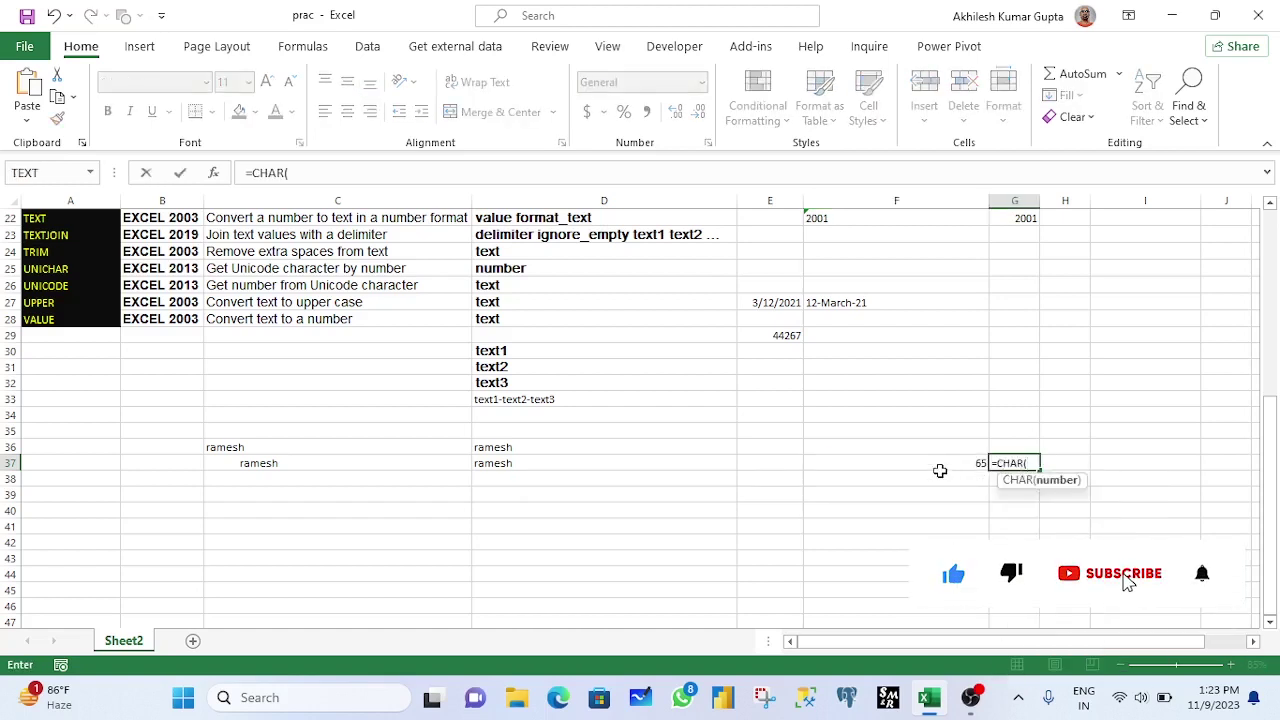
left_click(938, 470)
type(")")
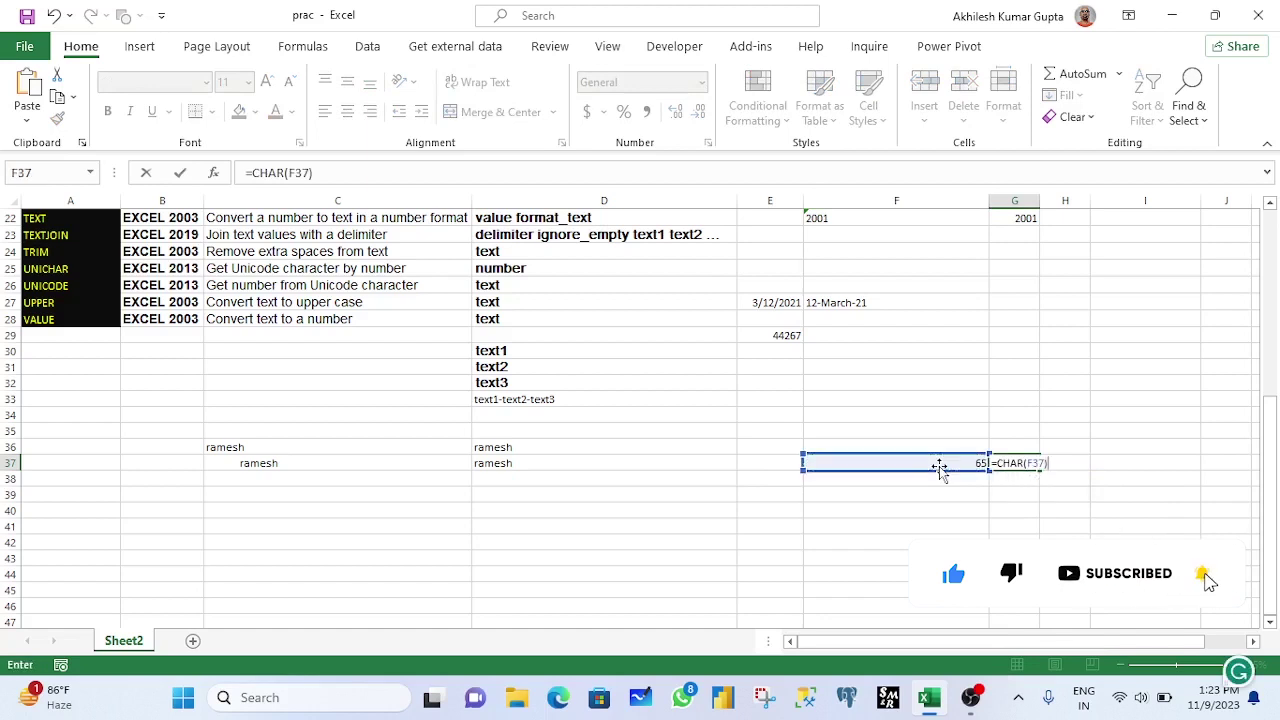
key("Return")
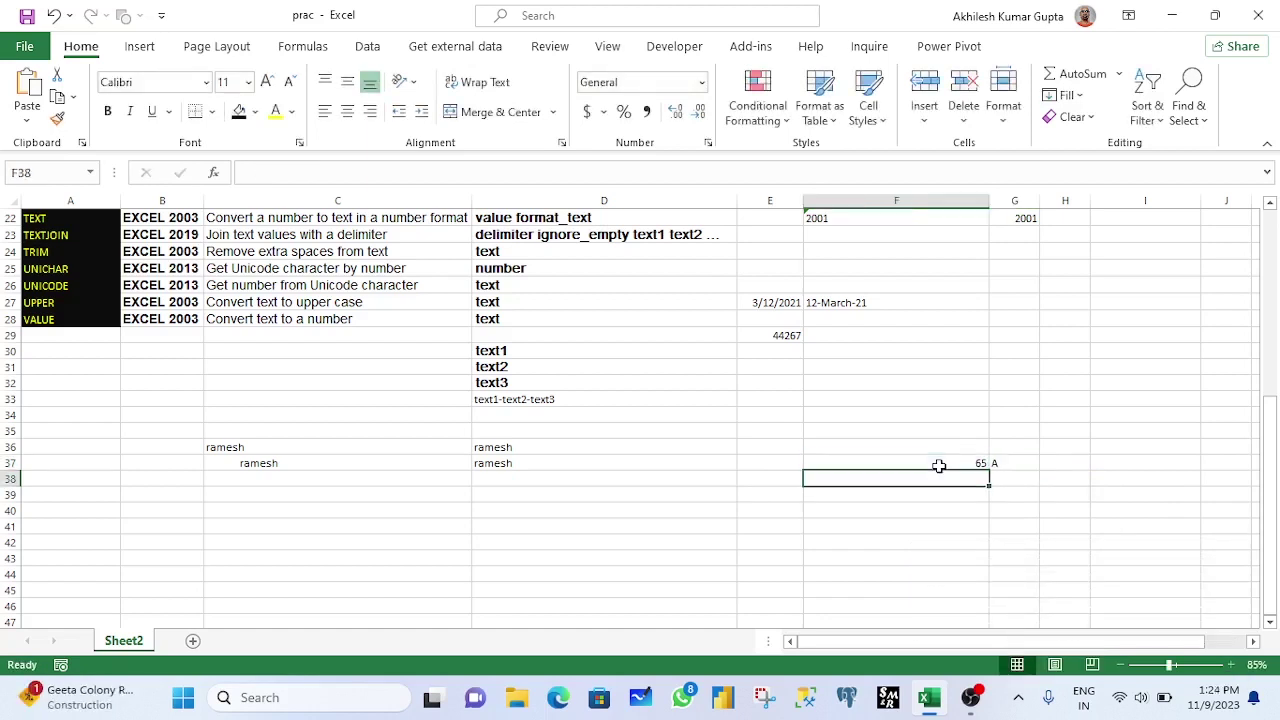
- Enter the sample numbers 399, 2798 and 4003 in cells F38 to F40 for the UNICHAR example
left_click(42, 269)
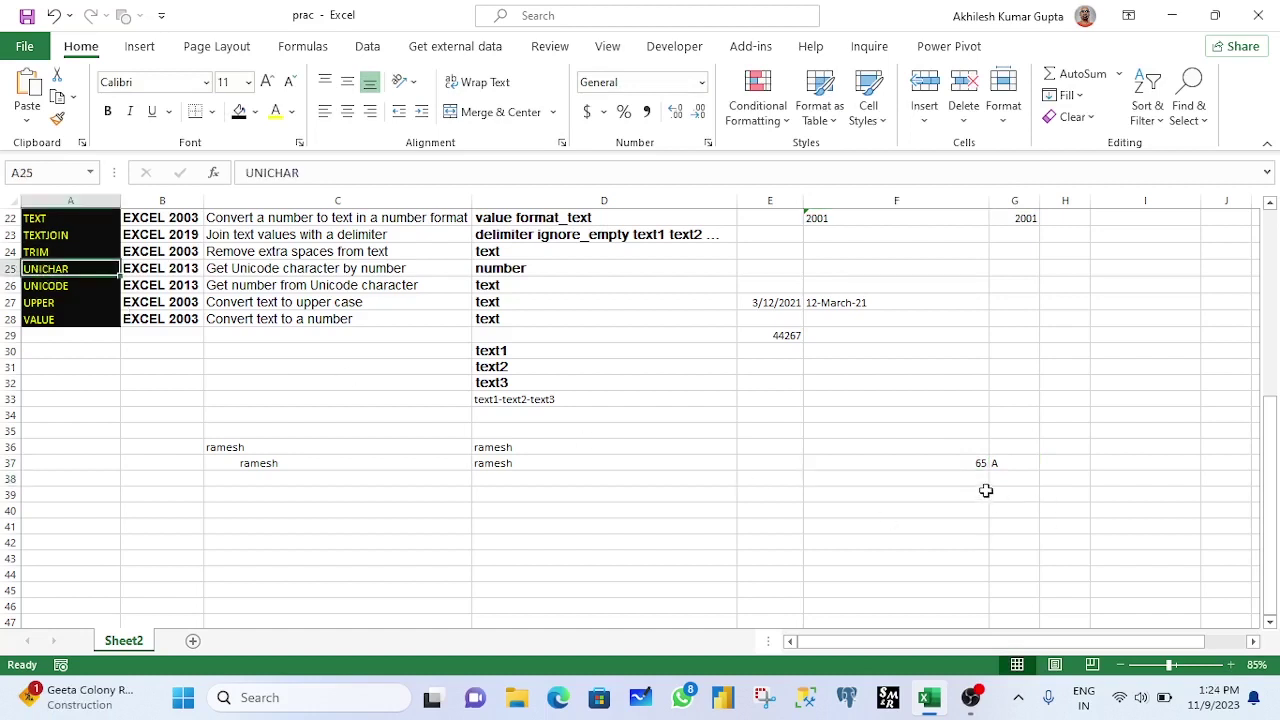
left_click(916, 477)
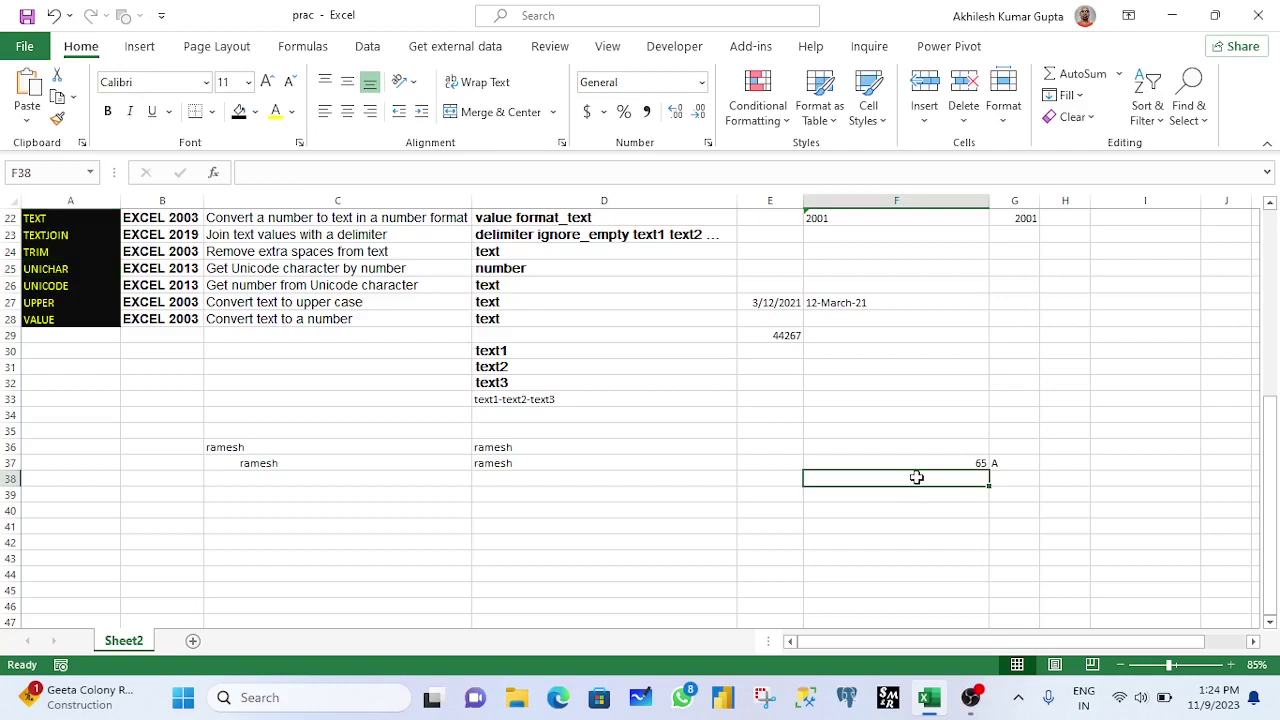
type("399")
key("Return")
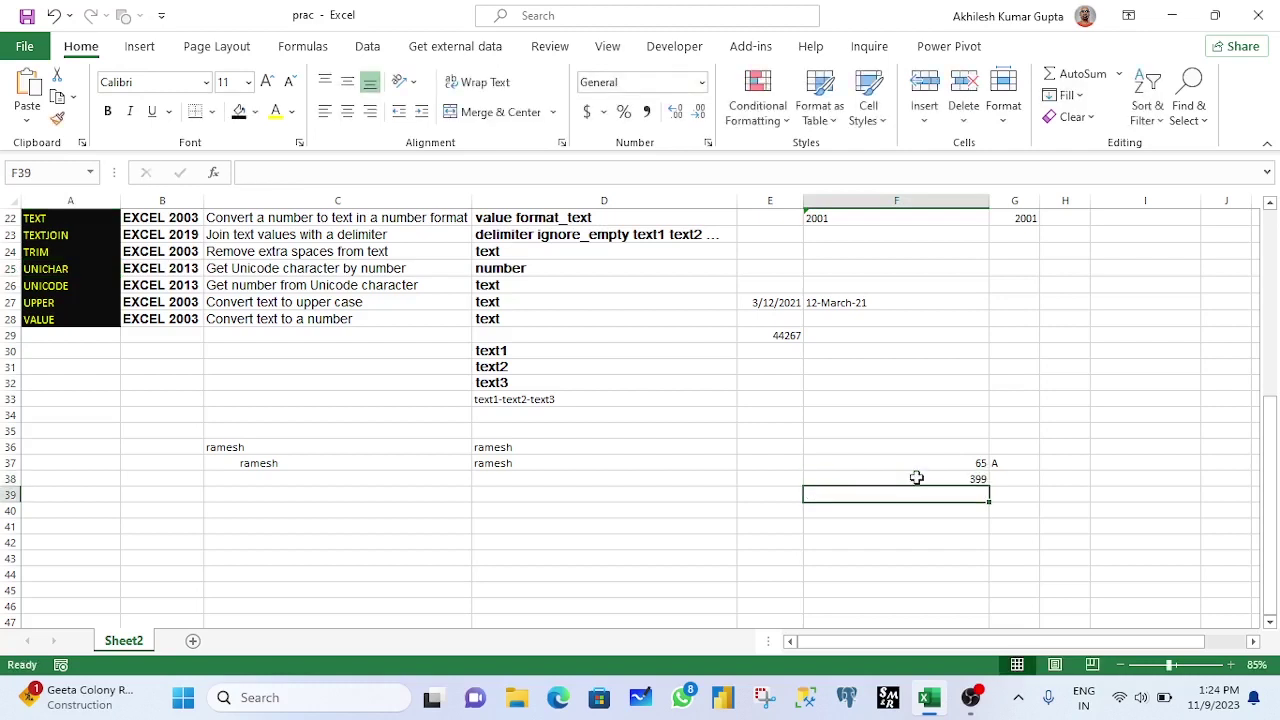
type("27")
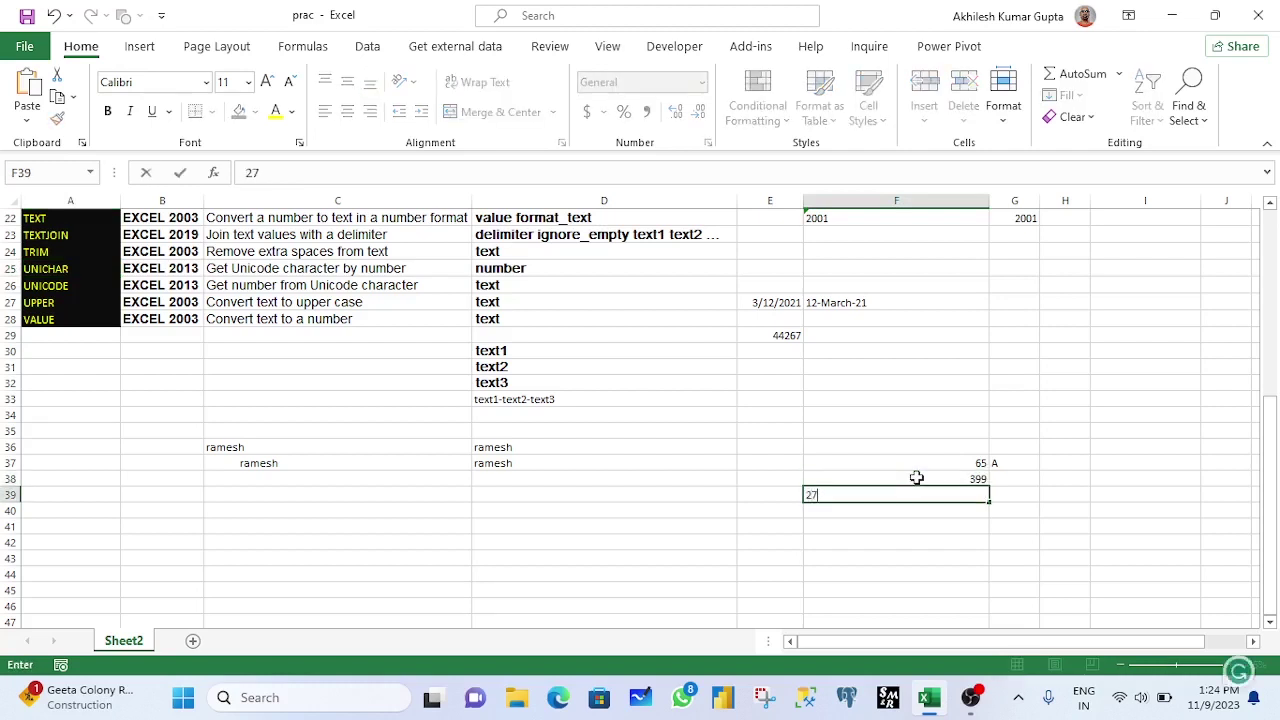
type("98")
key("Return")
type("4003")
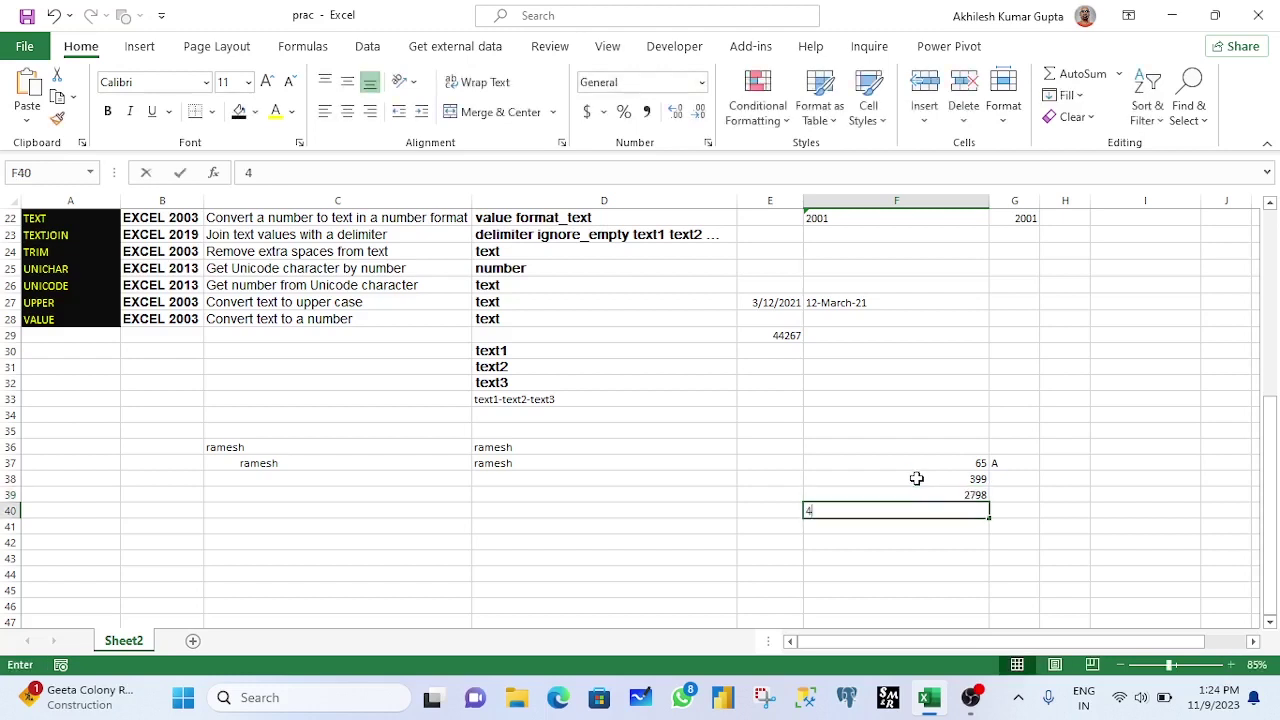
key("ctrl+Return")
- Demonstrate the UNICHAR function by entering =UNICHAR(F38) in cell G38
key("Up")
key("Up")
key("Right")
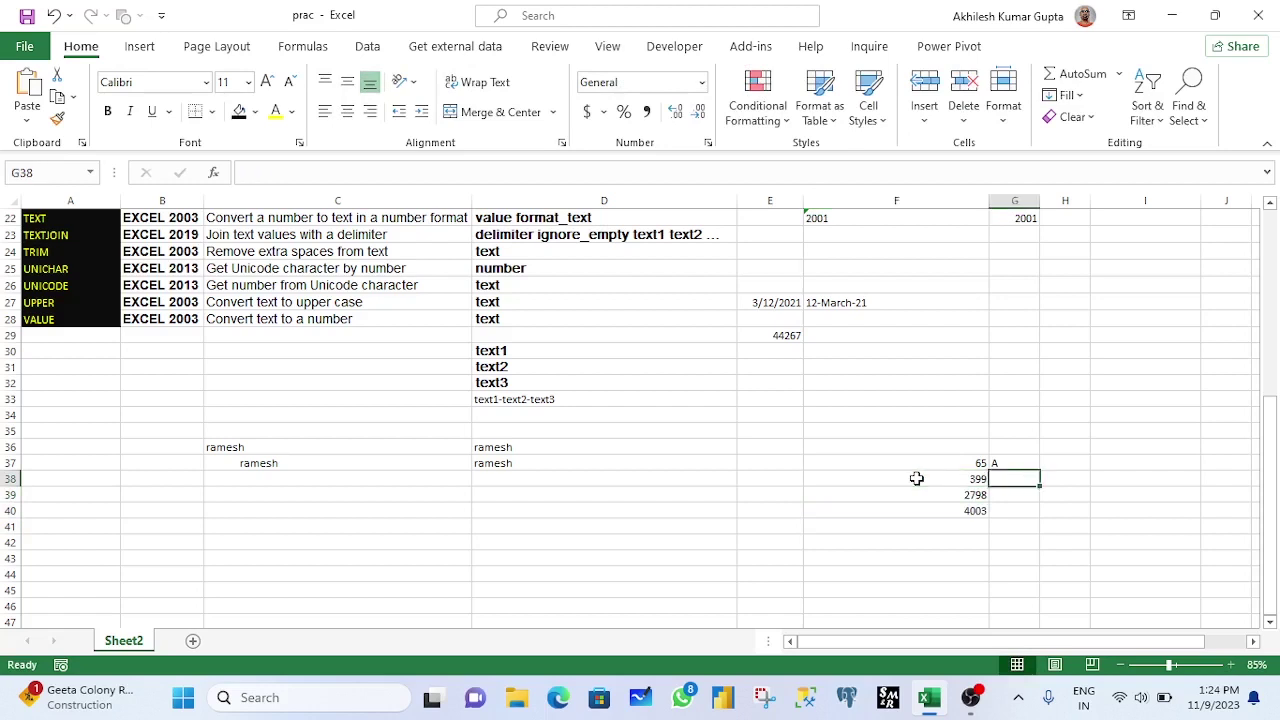
type("=unic")
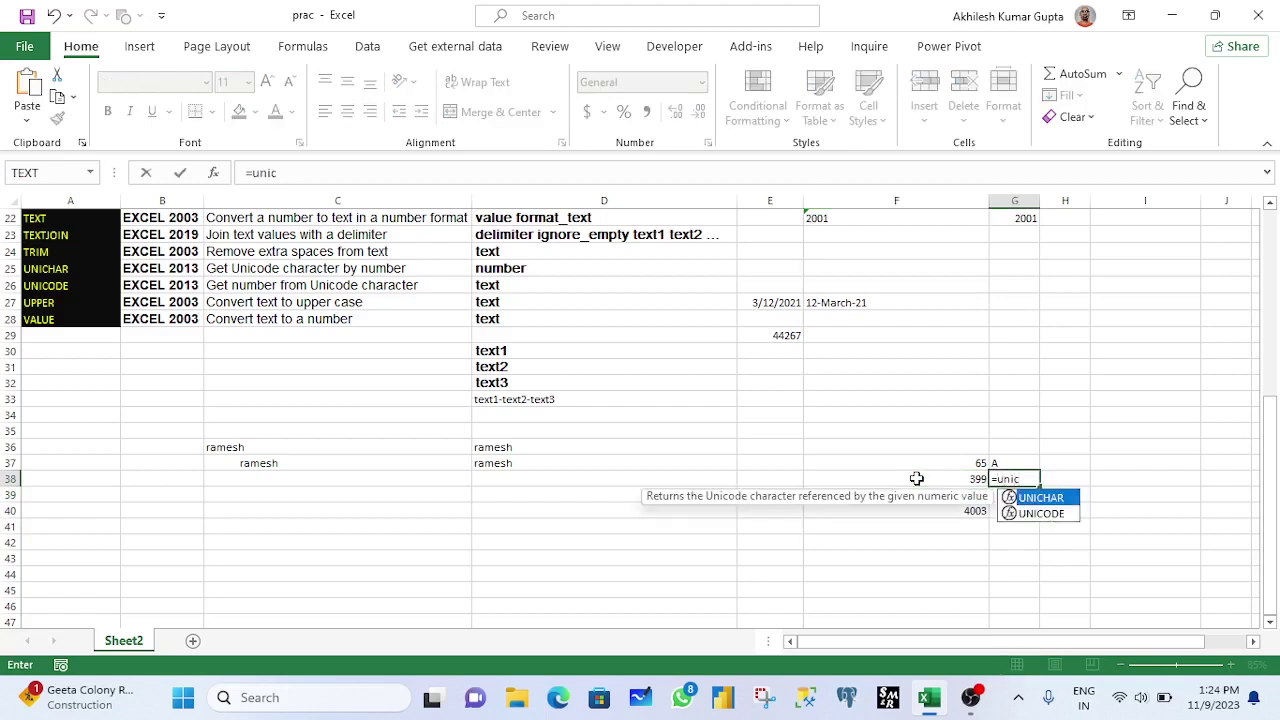
key("Tab")
left_click(916, 478)
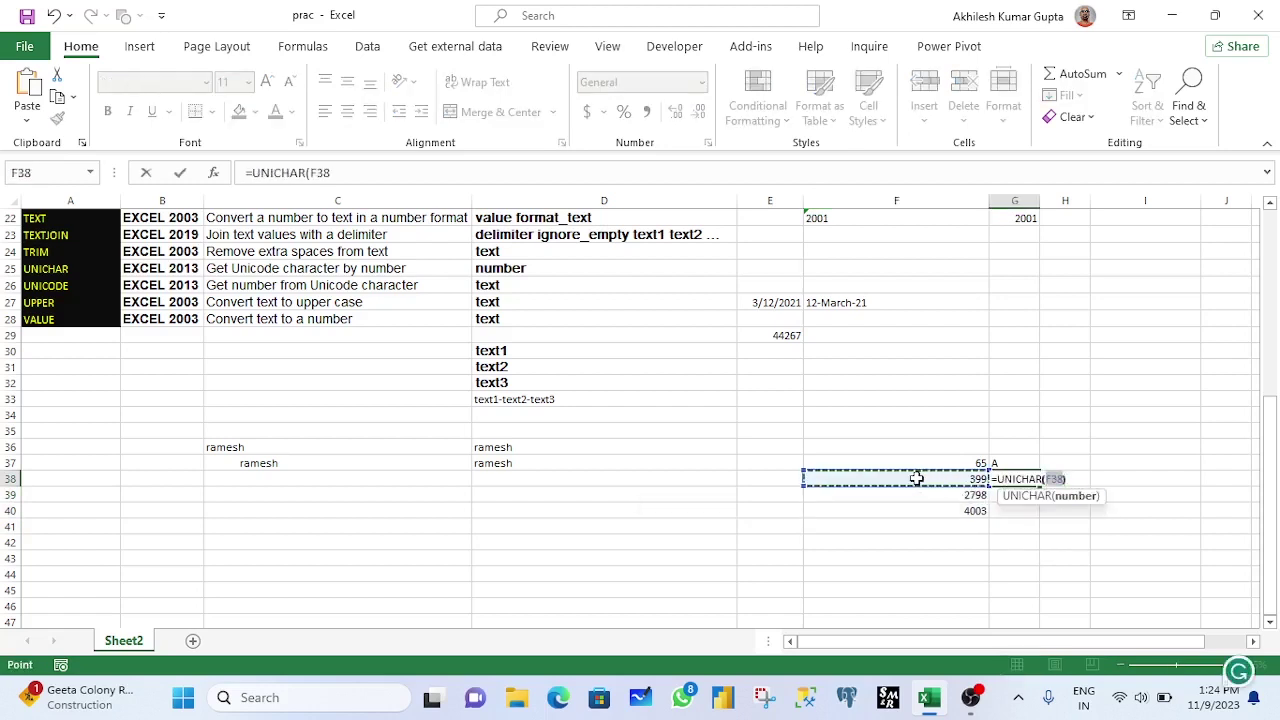
type(")")
key("Return")
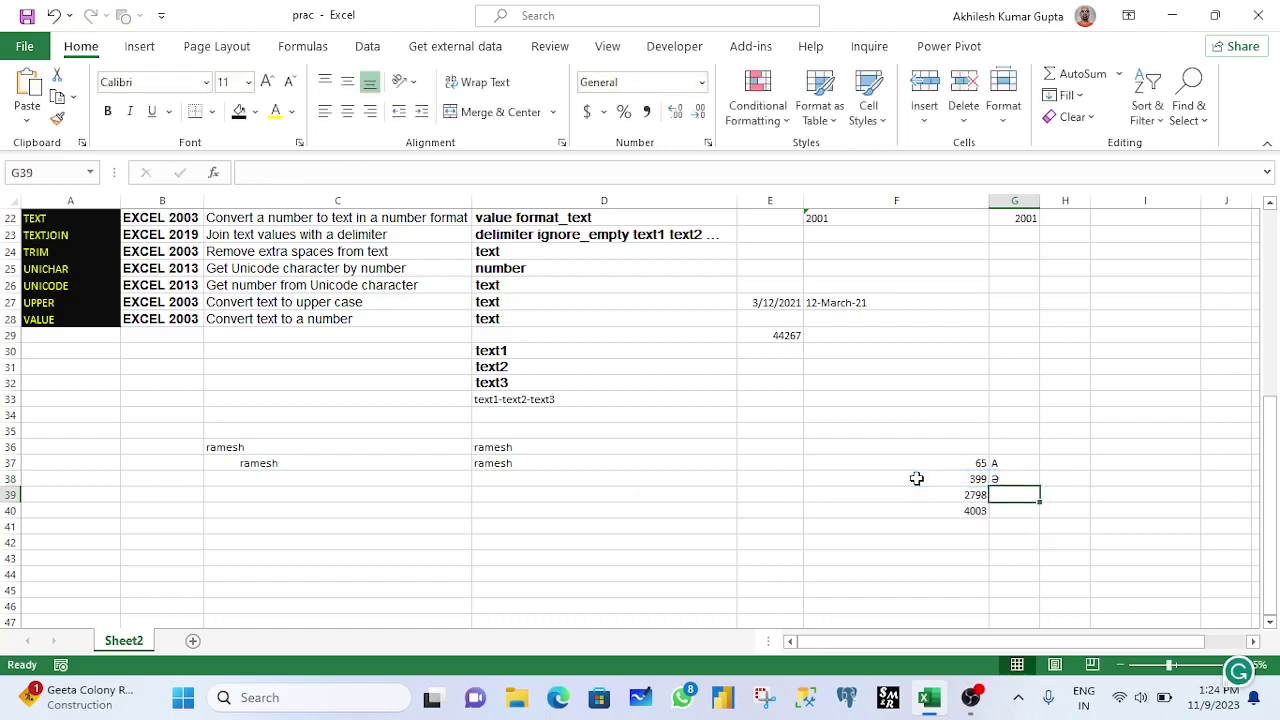
- Fill the UNICHAR formula from G38 down to G40 and enlarge the view to inspect the characters
key("Up")
key("shift+Down")
key("shift+Down")
key("ctrl+d")
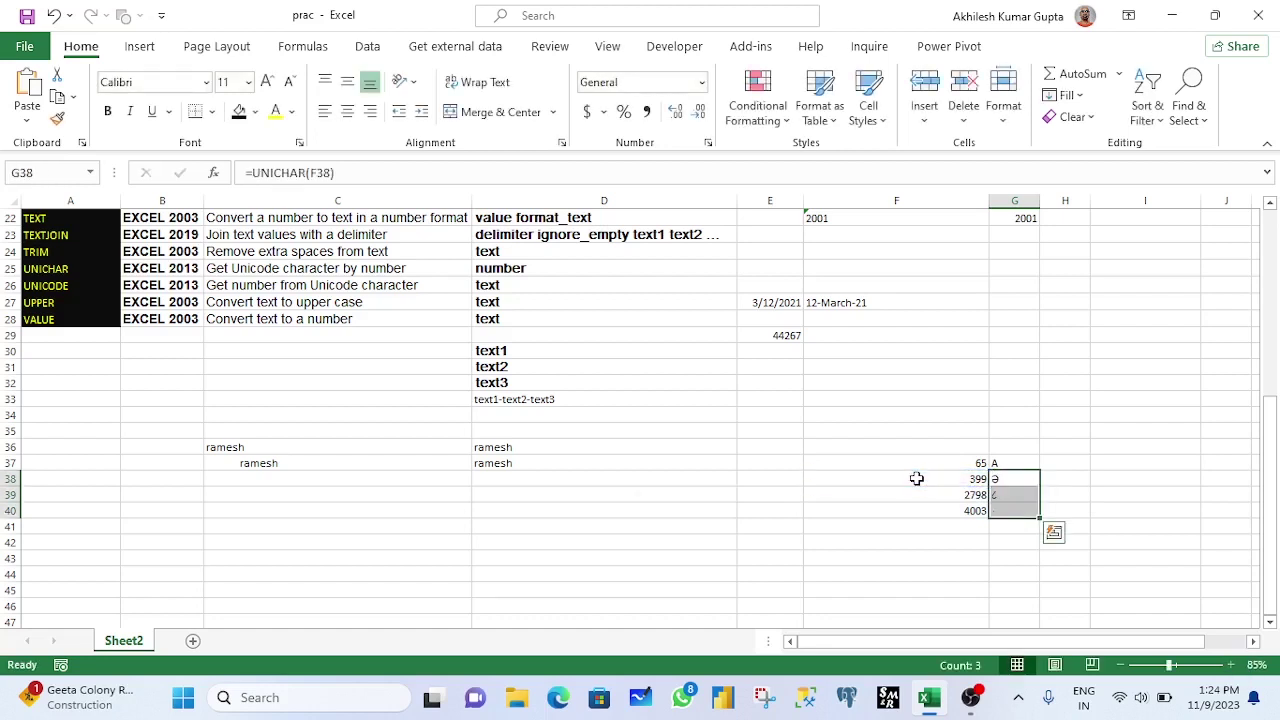
scroll(1090, 518, "up", 4)
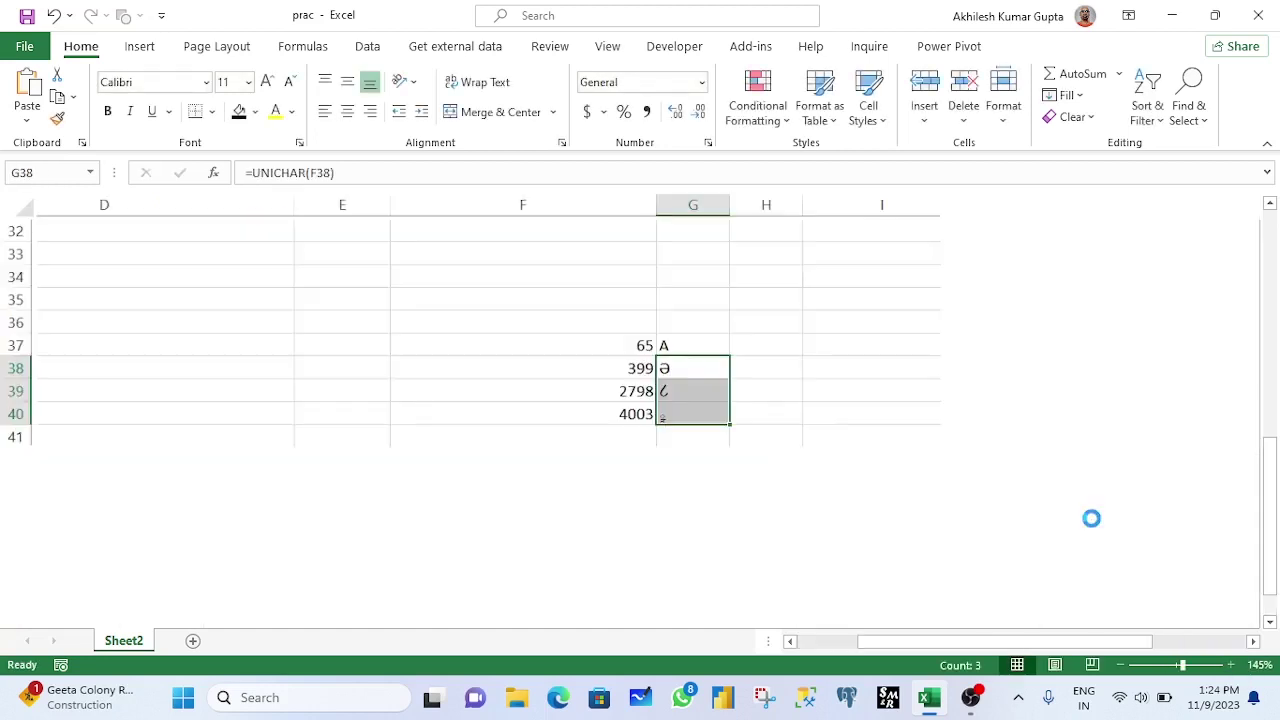
left_click(1021, 616)
left_click(1177, 371)
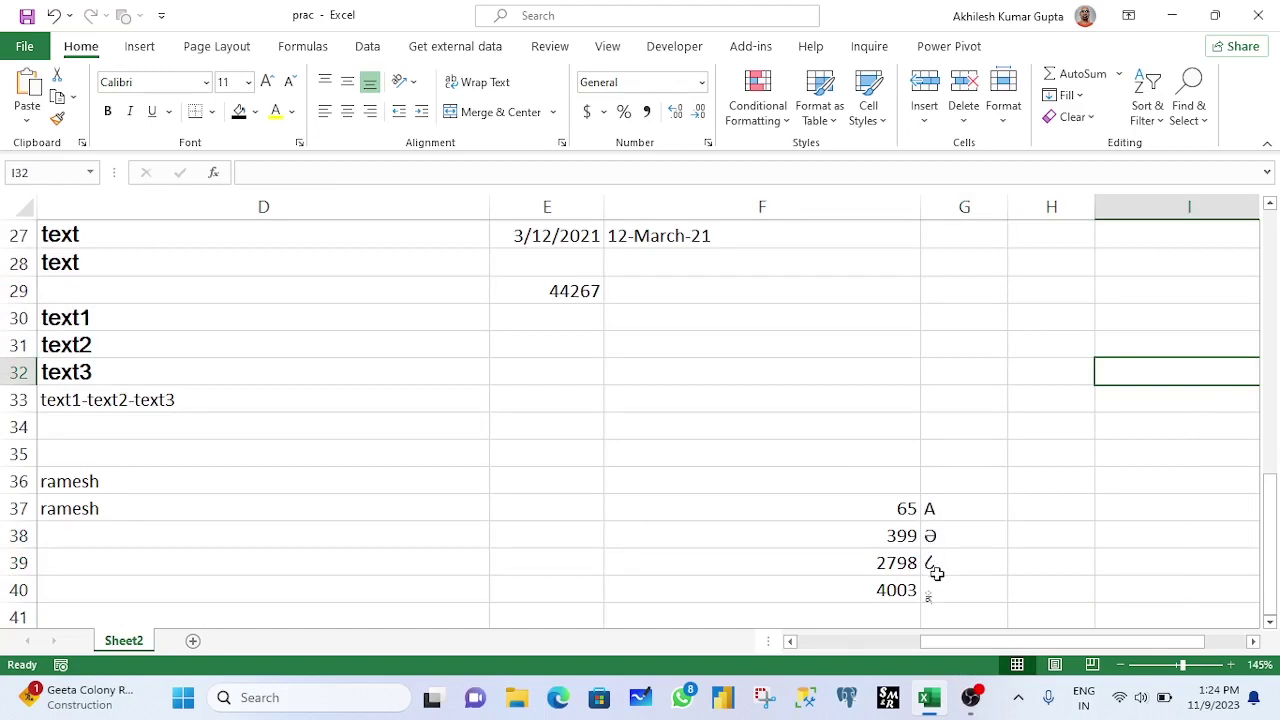
- Demonstrate the UNICODE function by entering =UNICODE(G37) in cell H37
left_click(1019, 502)
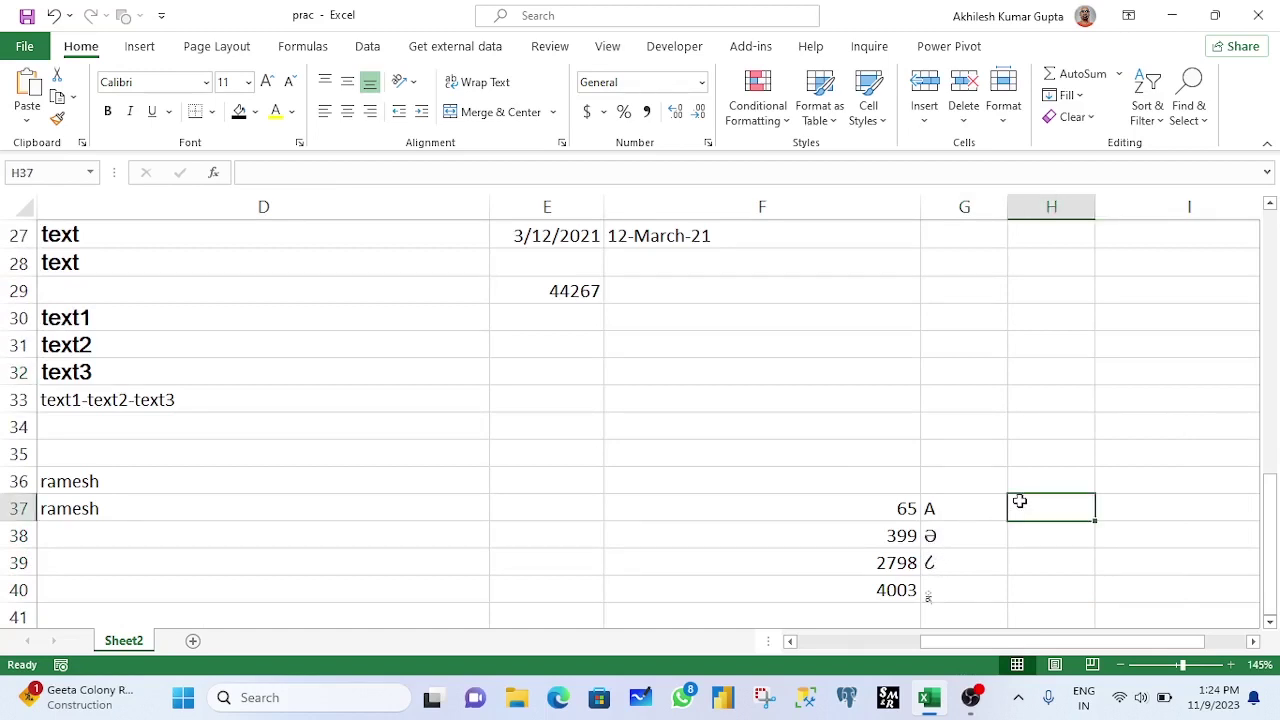
type("=uni")
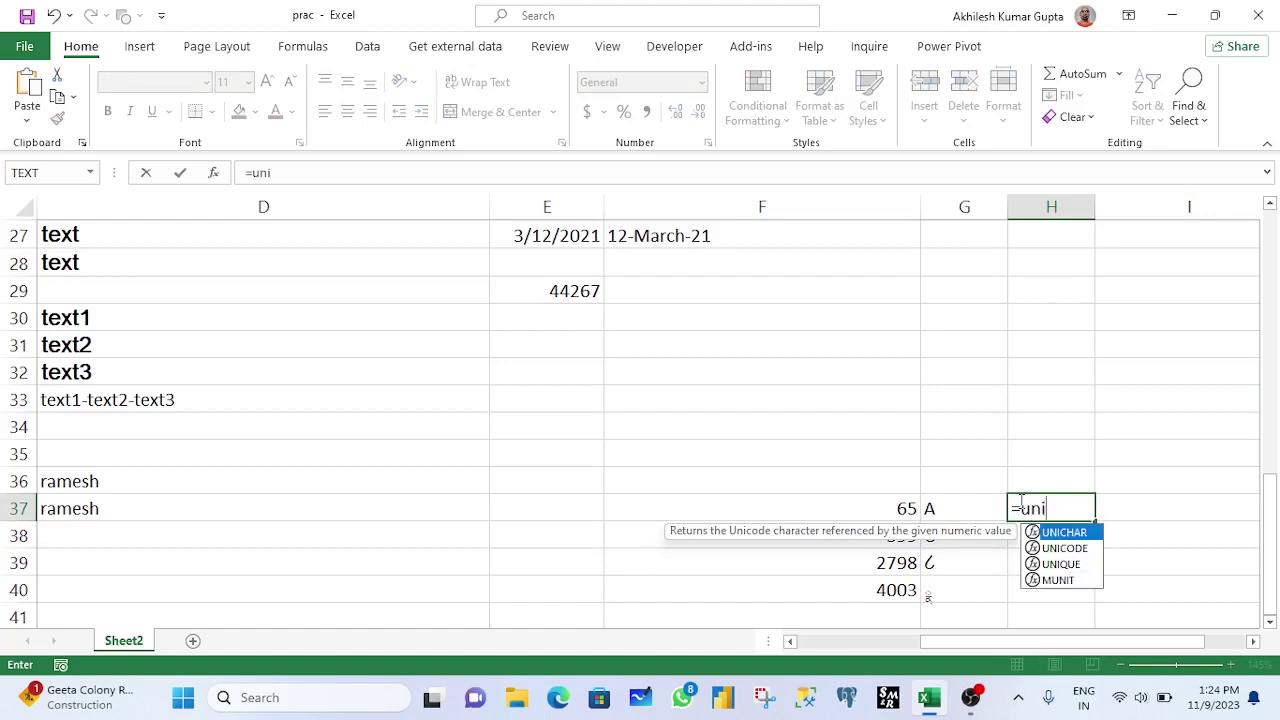
key("Down")
key("Tab")
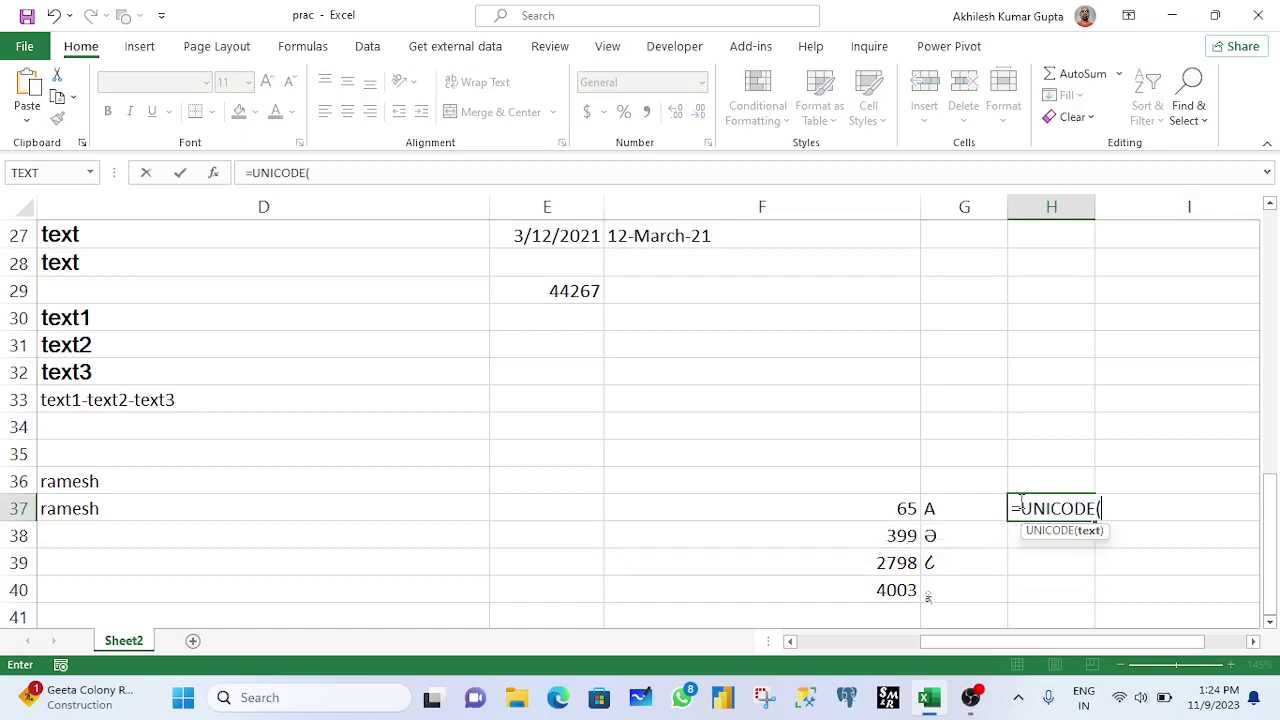
left_click(961, 506)
type(")")
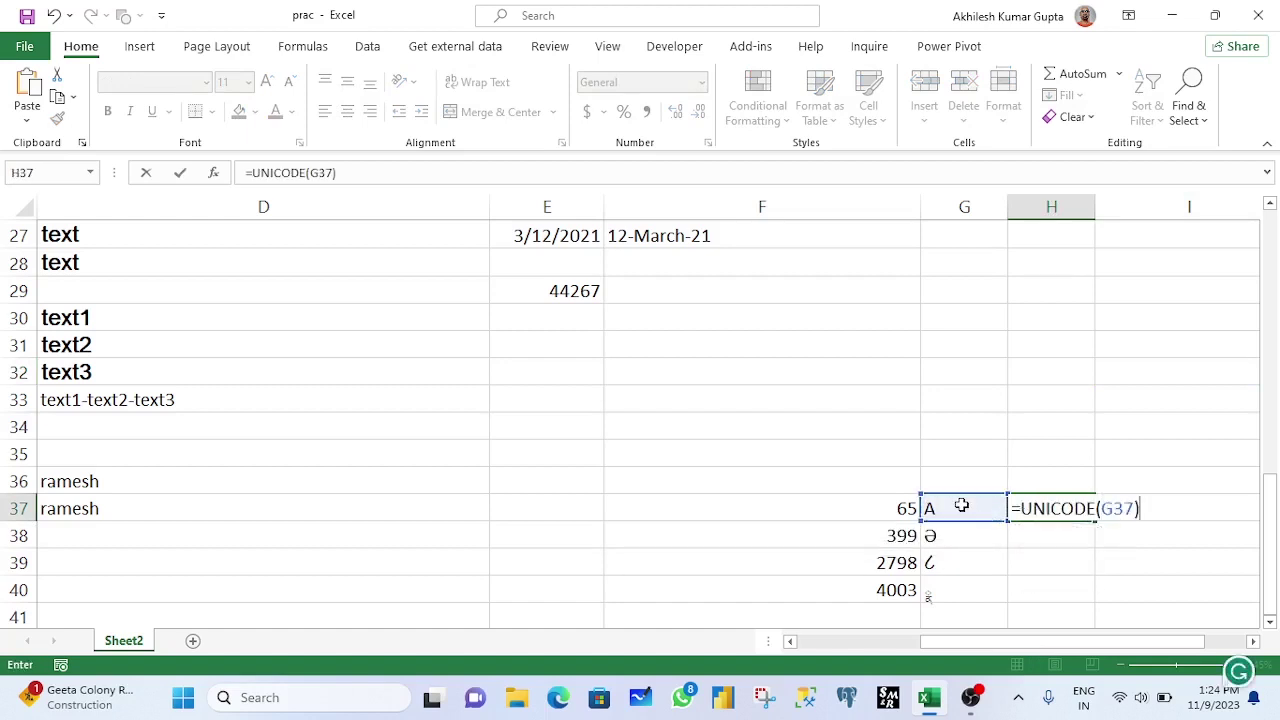
key("Return")
- Fill the UNICODE formula from H37 down to H40
key("Up")
key("shift+Down")
key("shift+Down")
key("shift+Down")
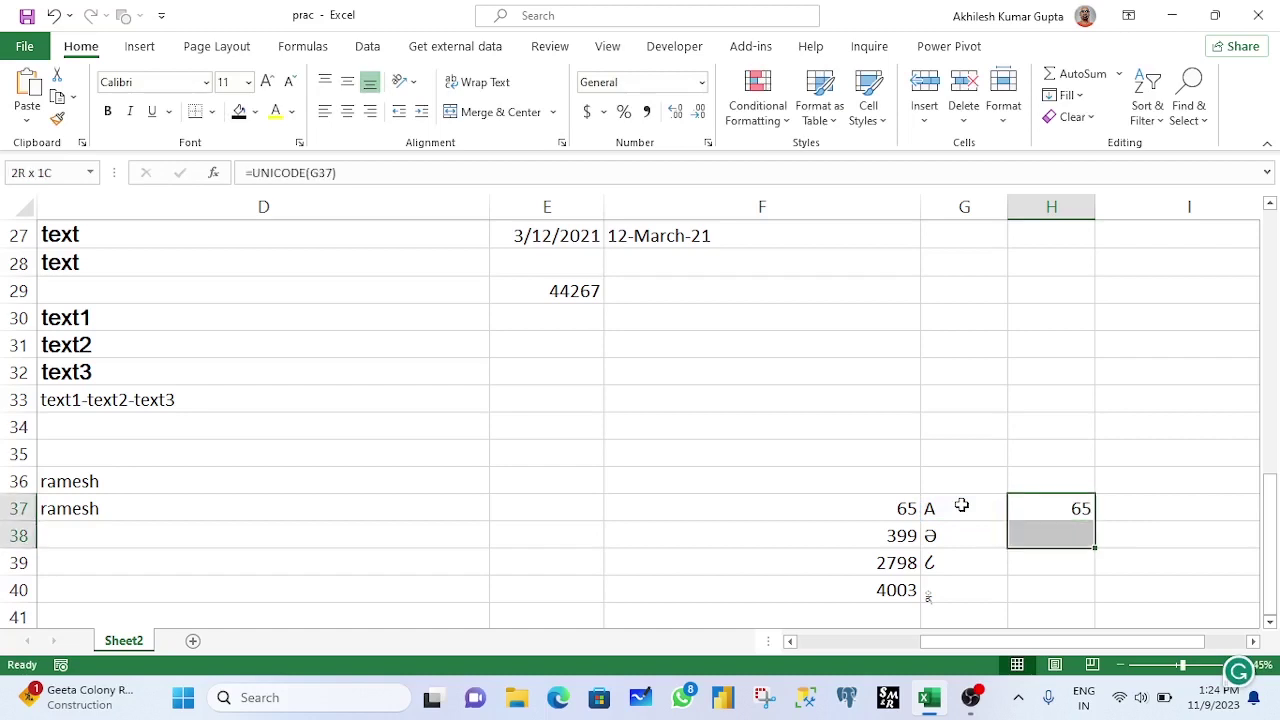
key("ctrl+d")
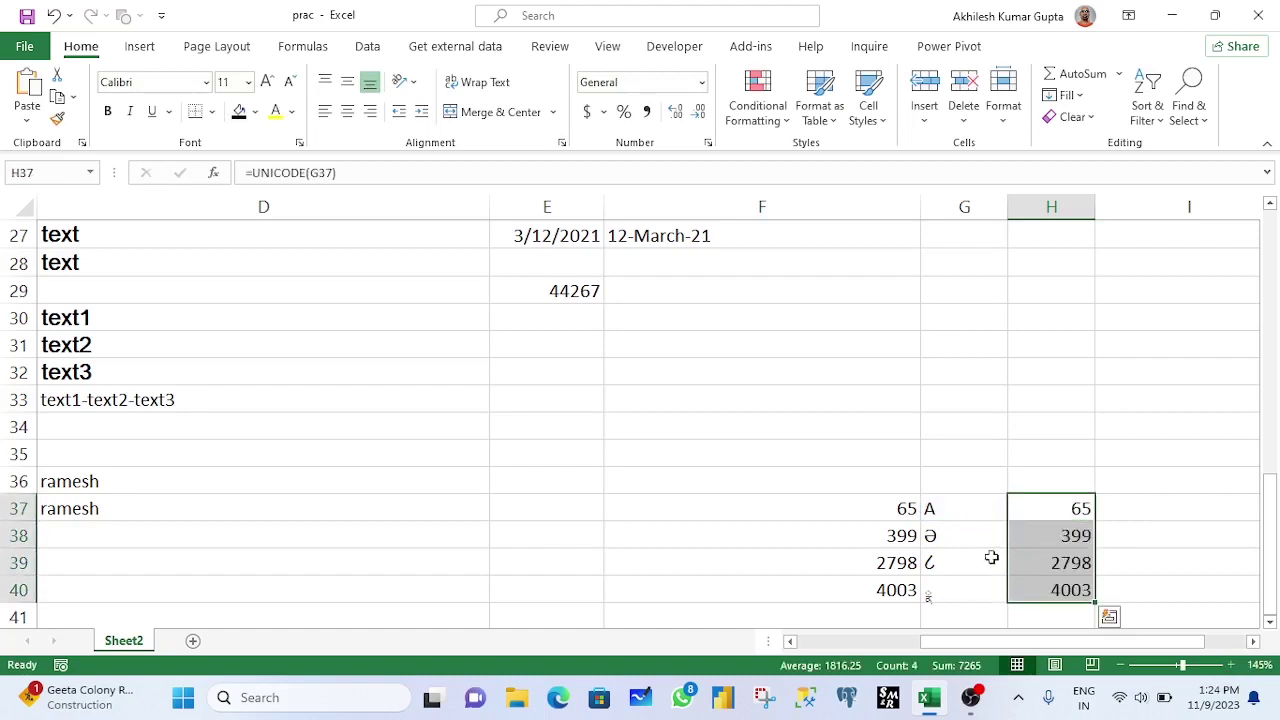
- Compare the characters in G37:G40 with the numbers in columns F and H, starting with row 37
left_click_drag(943, 506, 945, 595)
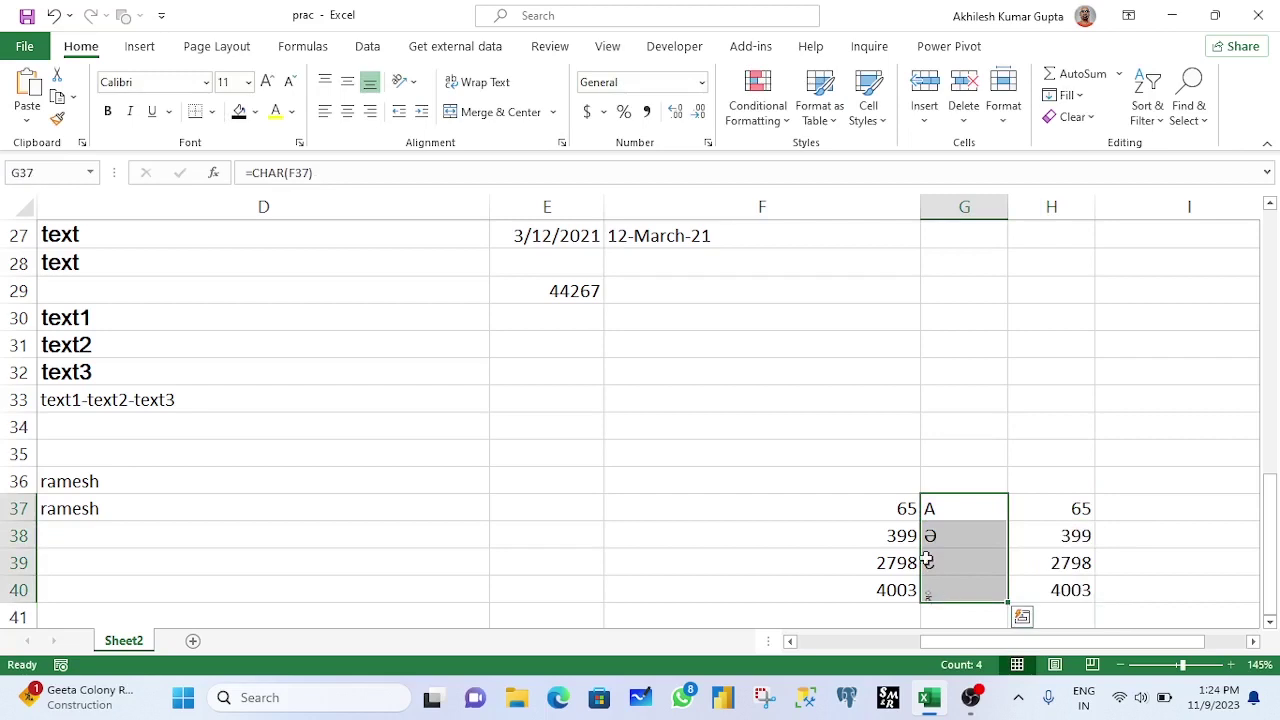
left_click(857, 505)
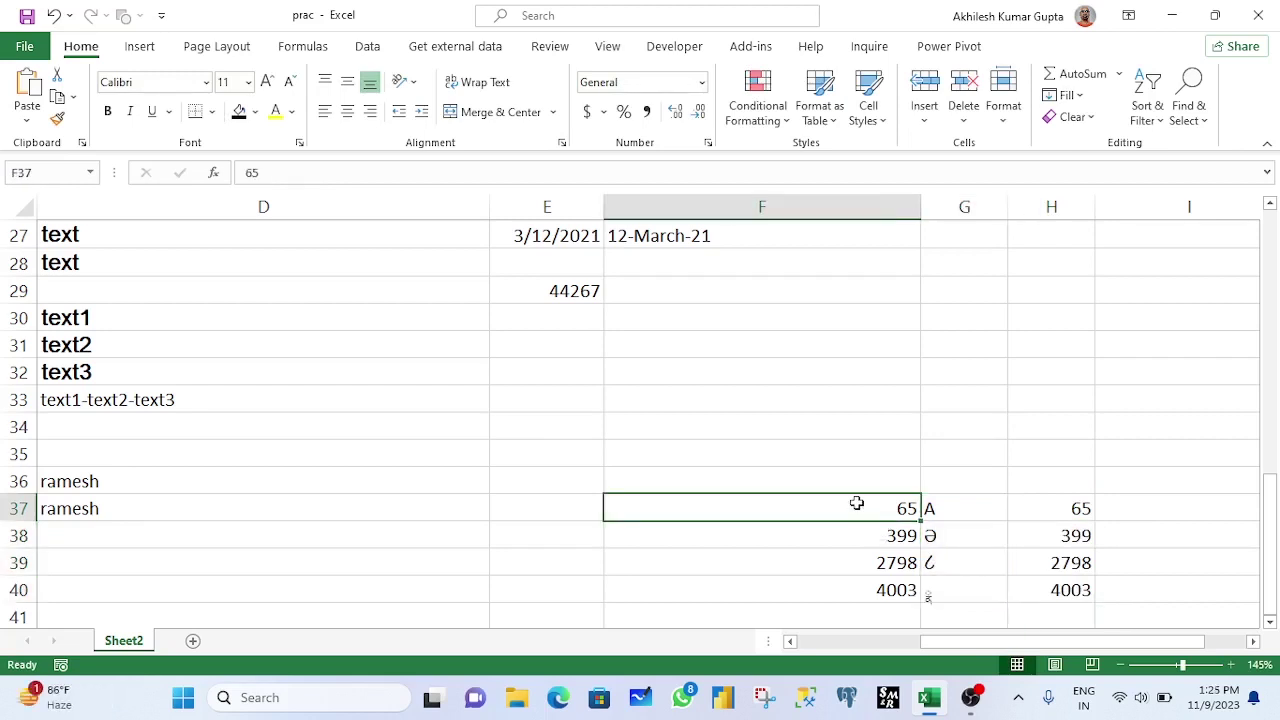
left_click_drag(855, 504, 1052, 511)
left_click(962, 510)
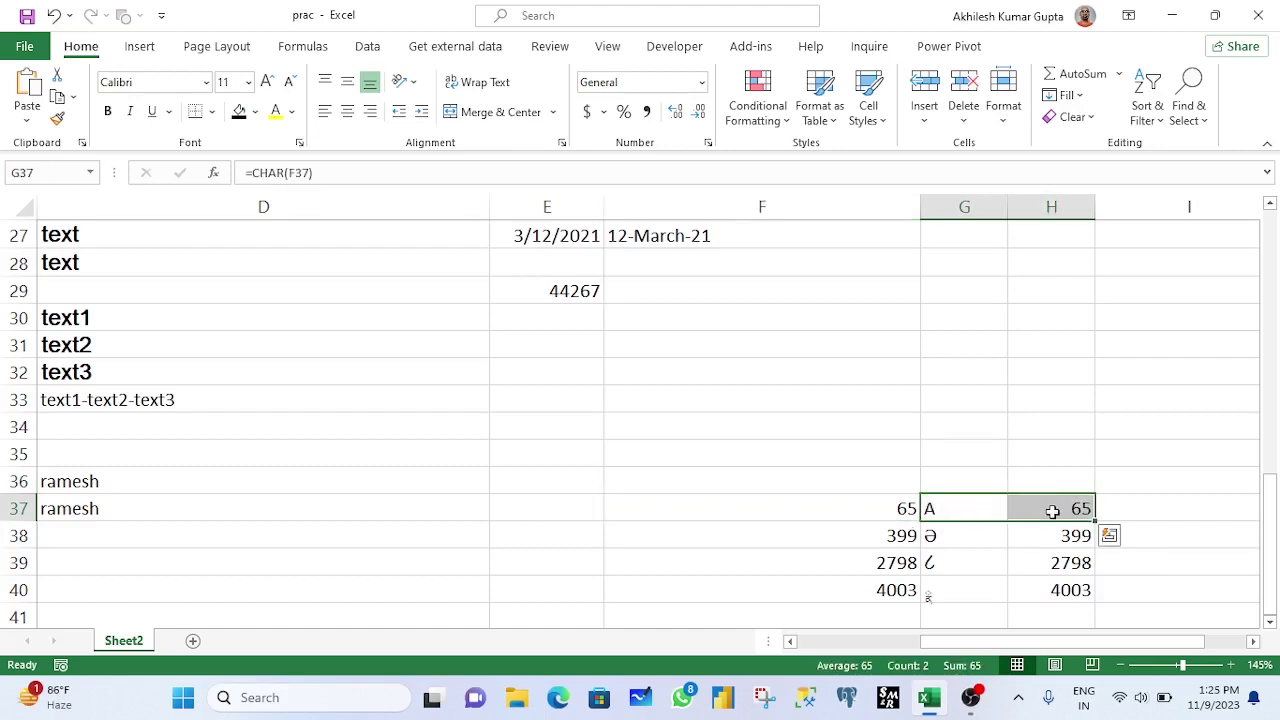
- Review the complete list of text functions from CHAR to VALUE in A2:A28
scroll(1052, 511, "down", 7)
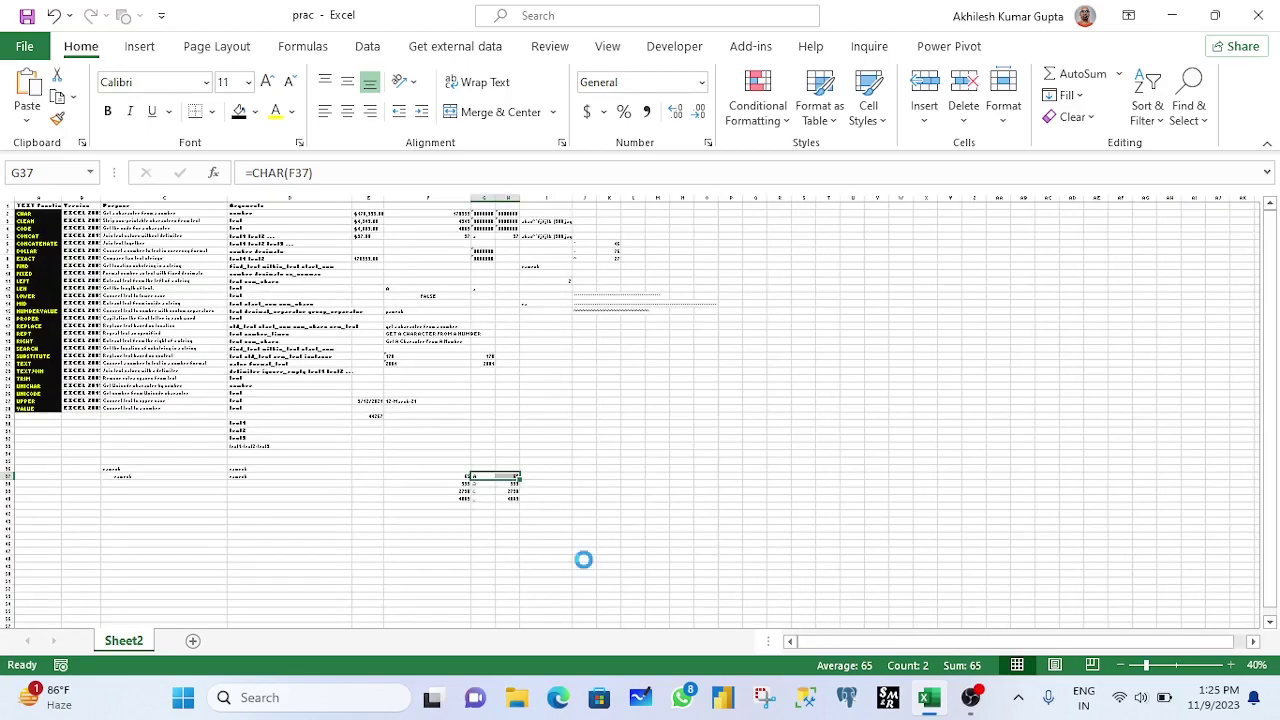
scroll(584, 560, "down", 1)
scroll(360, 524, "up", 5)
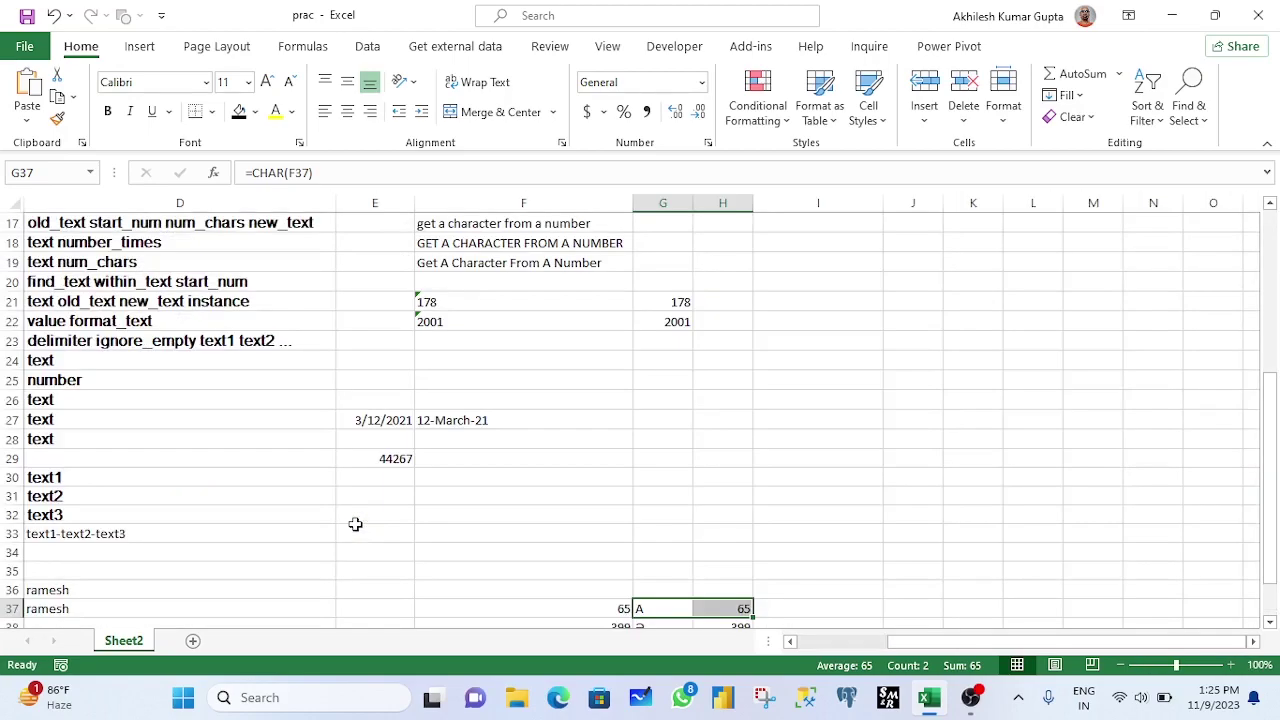
scroll(355, 524, "down", 2)
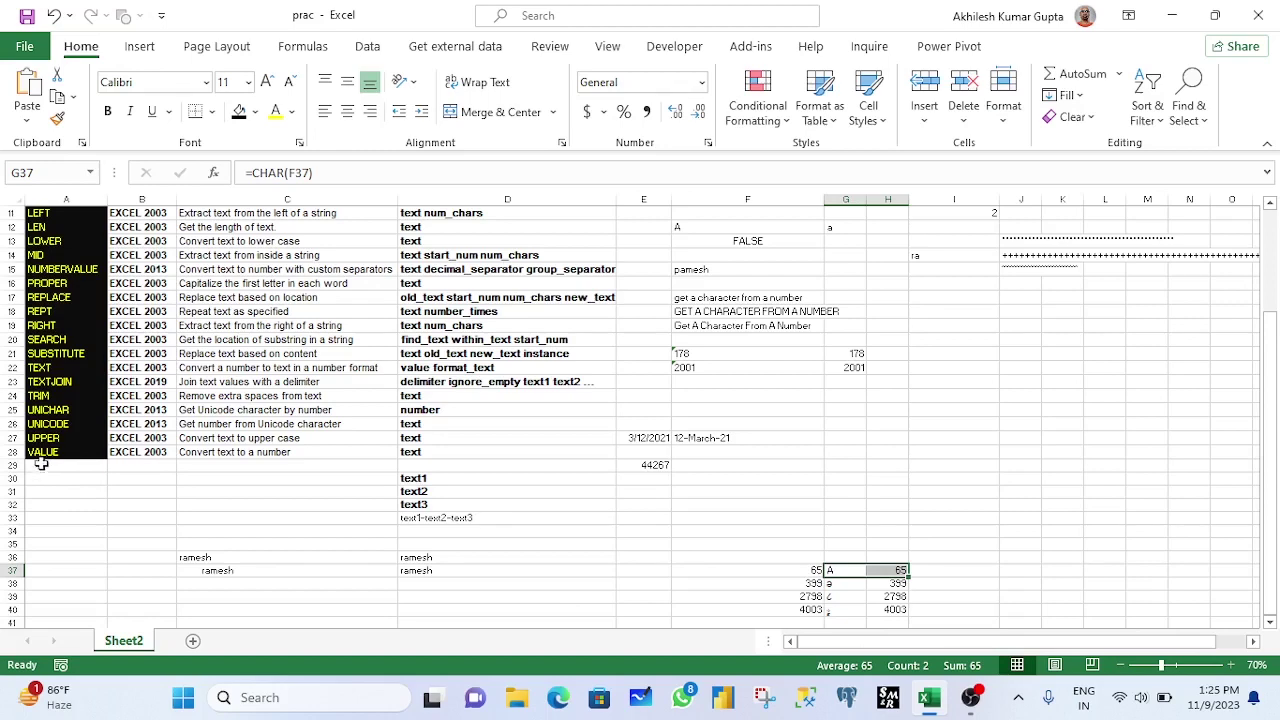
left_click(40, 456)
scroll(42, 462, "up", 3)
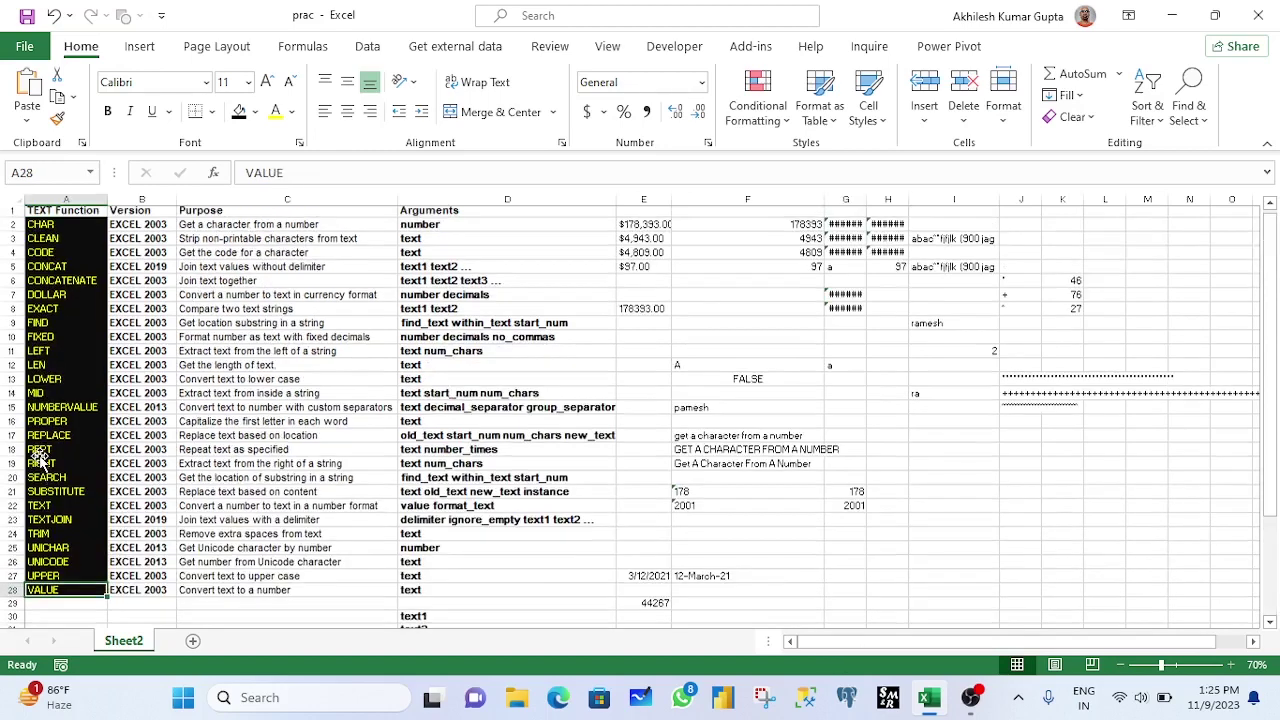
left_click_drag(57, 227, 65, 594)
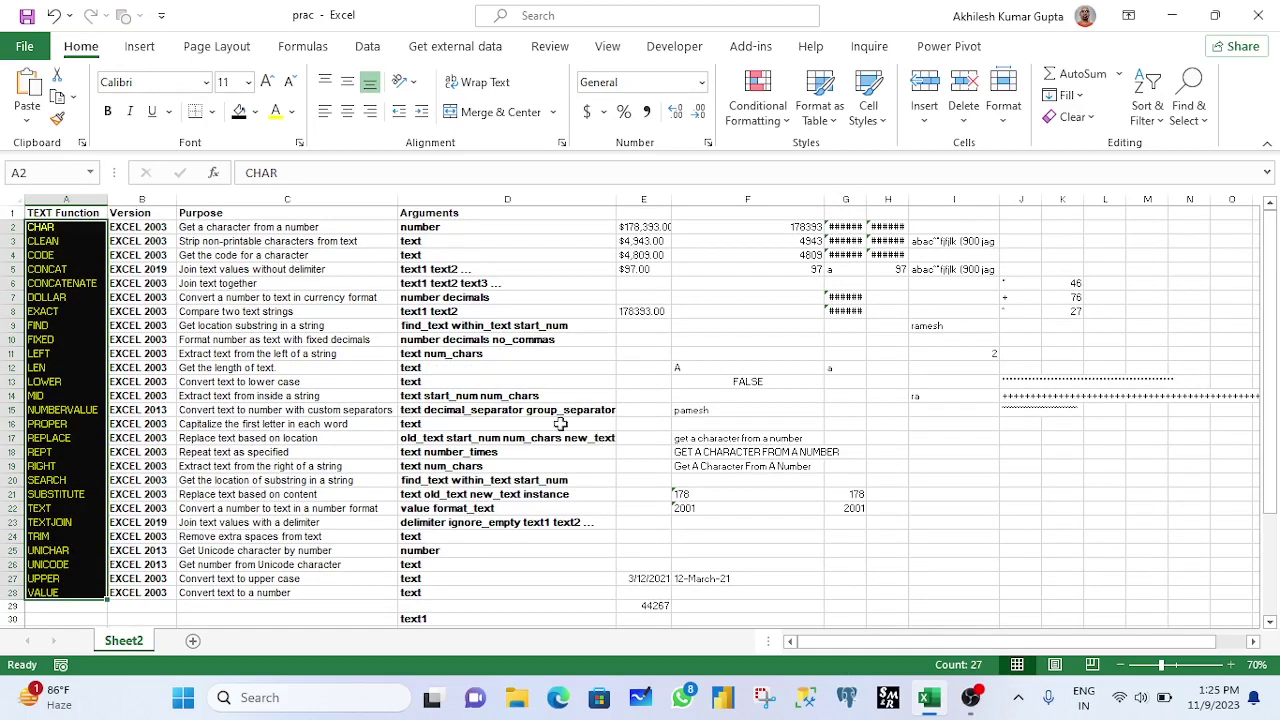
left_click(493, 380)
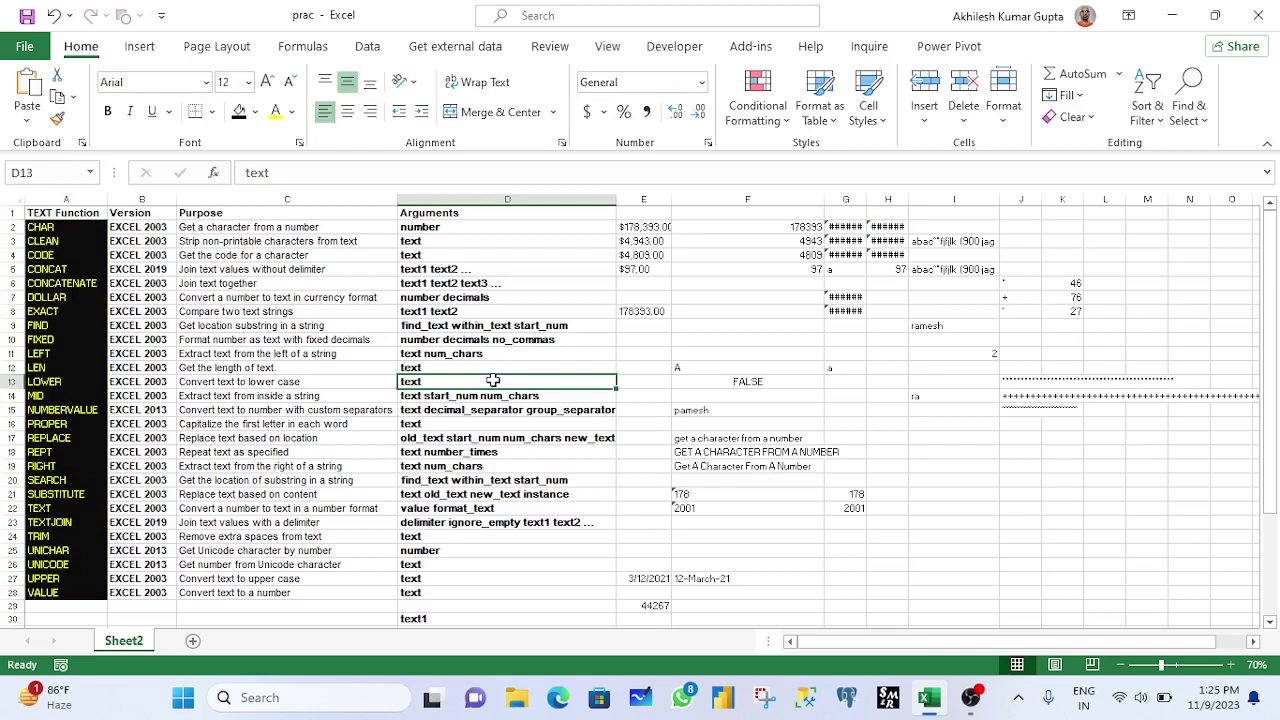